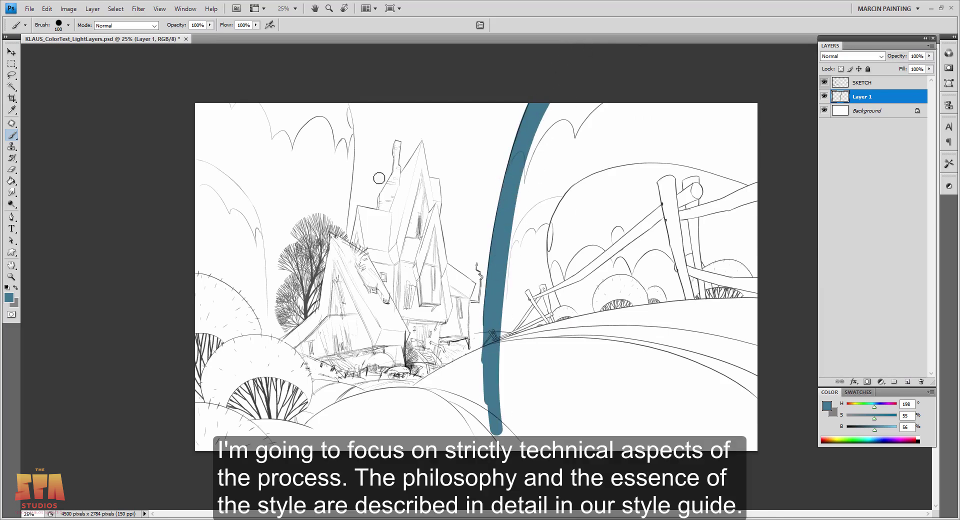
Brush the sky opening's left edge and a short horizon stroke in blue, and nudge the left stroke into line with the sketch.
drag(344, 104, 313, 361)
drag(504, 337, 460, 343)
key(l)
mouse_move(330, 388)
mouse_down()
mouse_move(381, 103)
mouse_move(295, 380)
mouse_up()
key(v)
drag(343, 296, 341, 295)
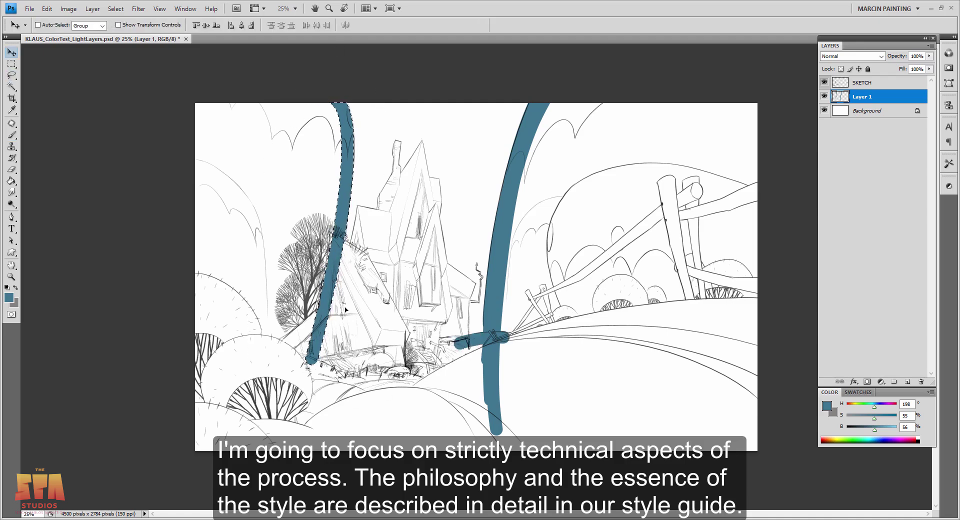
Close the outline with a stroke along the house's base, select the area outside the sky opening and fill it with mid blue.
key(ctrl+d)
key(b)
drag(316, 343, 495, 343)
key(w)
click(445, 420)
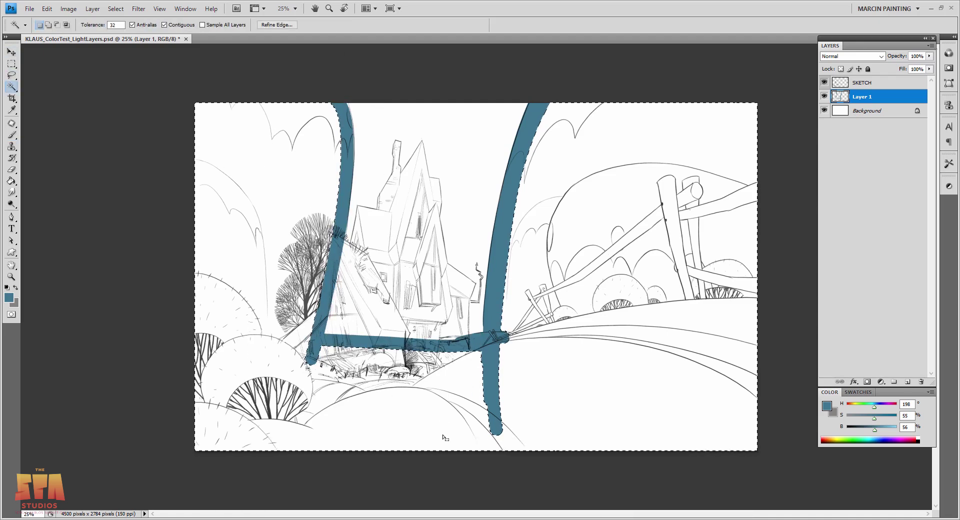
key(alt+BackSpace)
key(b)
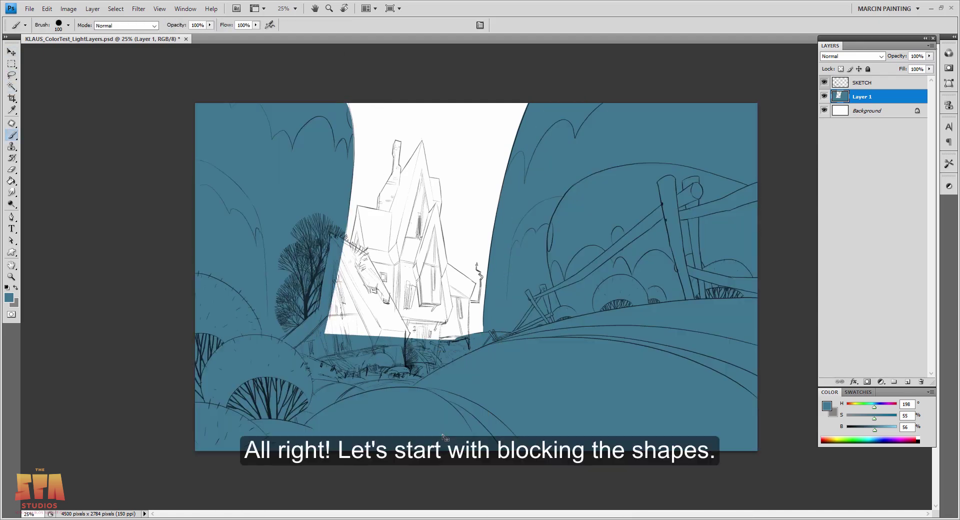
Add a new layer, outline the tall main house with the Polygonal Lasso and fill it with darker blue (H 198, S 69, B 36).
click(907, 382)
key(l)
key(ctrl+plus)
key(ctrl+plus)
key(ctrl+plus)
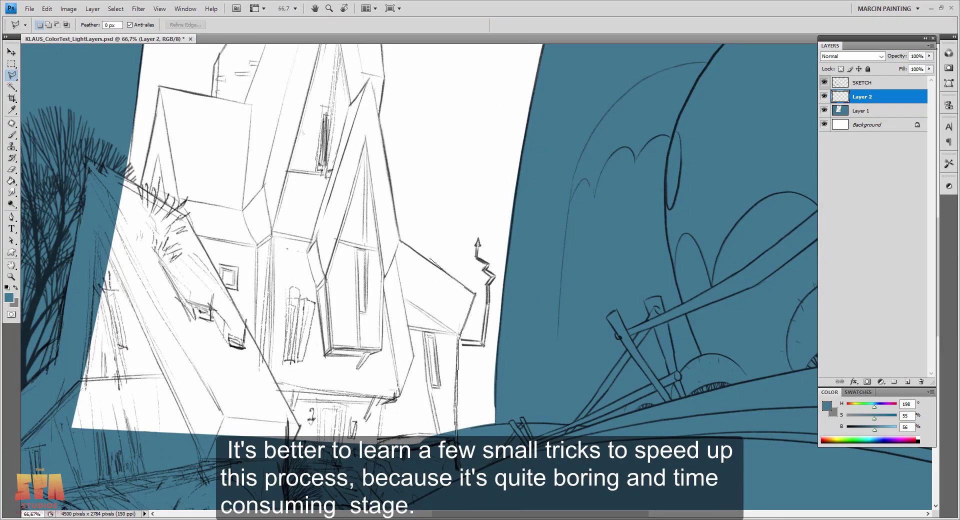
click(385, 74)
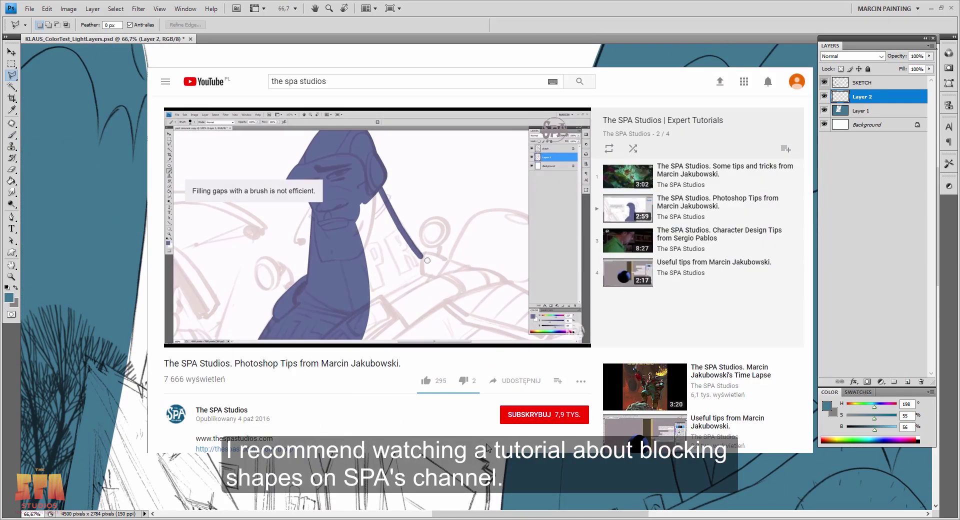
key(Return)
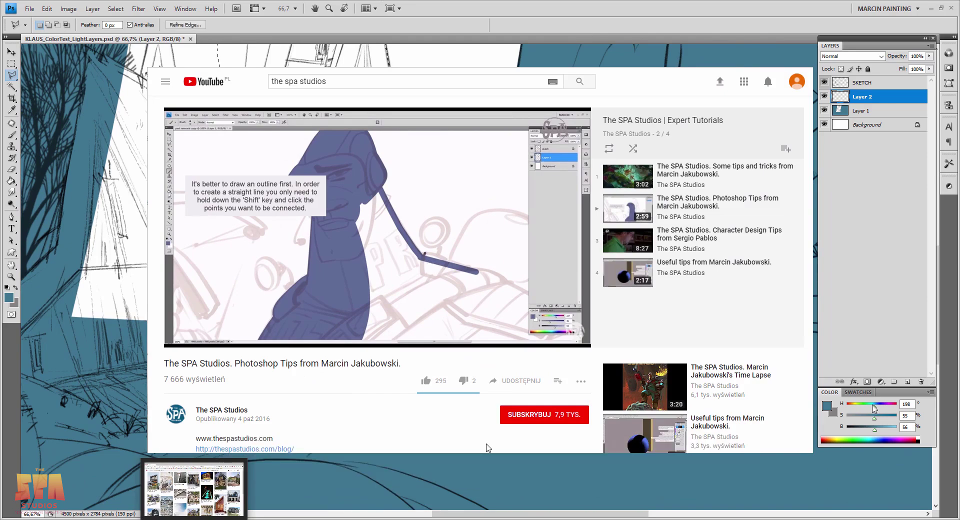
key(alt+BackSpace)
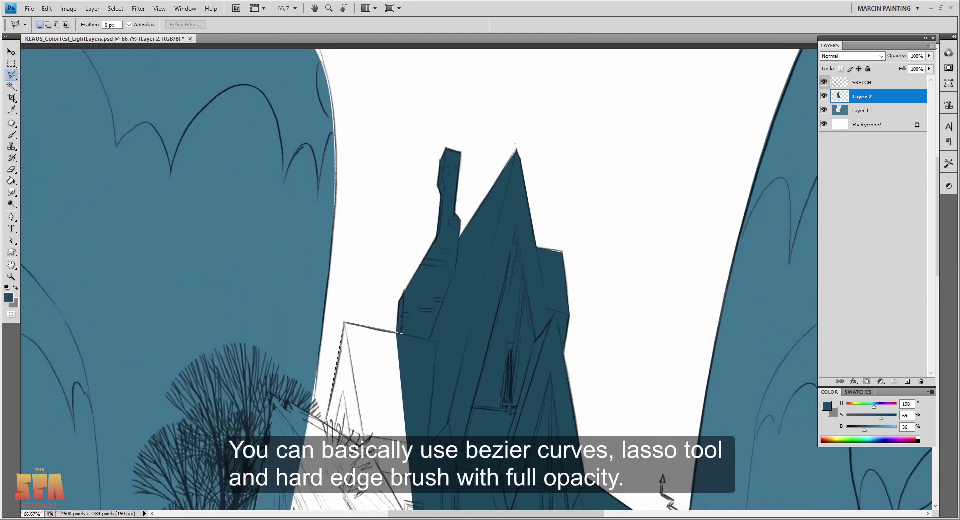
Outline the front part of the house down to the ground with the Polygonal Lasso, fill it with the same dark blue and deselect.
scroll(261, 281, down, 5)
scroll(243, 397, down, 2)
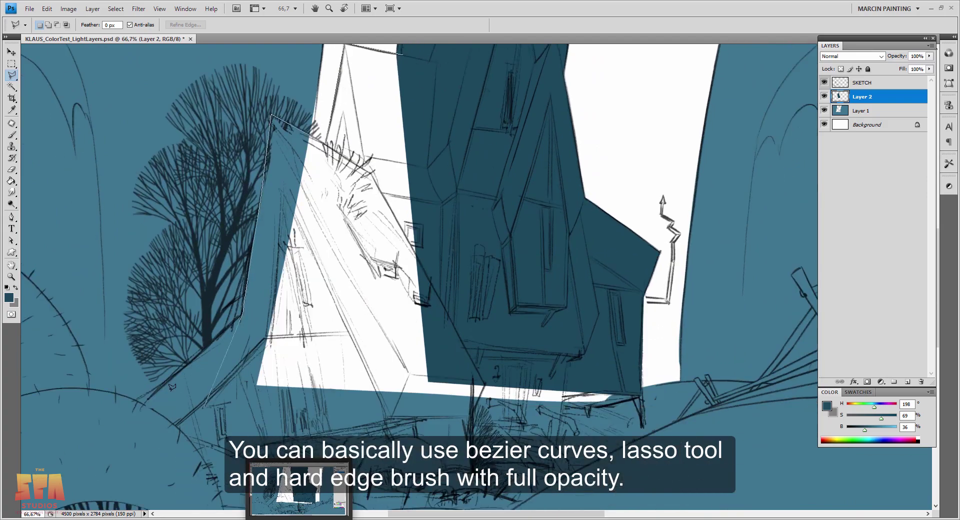
scroll(141, 400, down, 3)
click(179, 346)
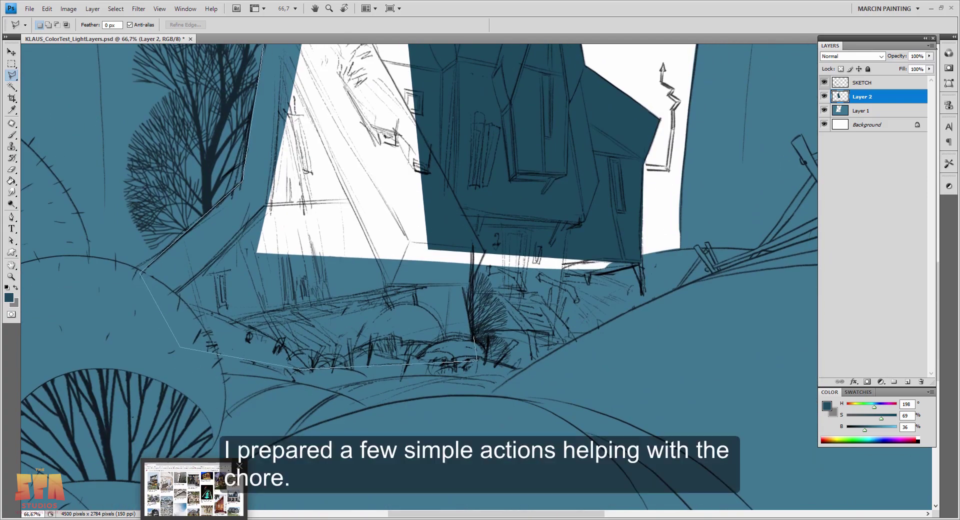
click(473, 334)
click(553, 333)
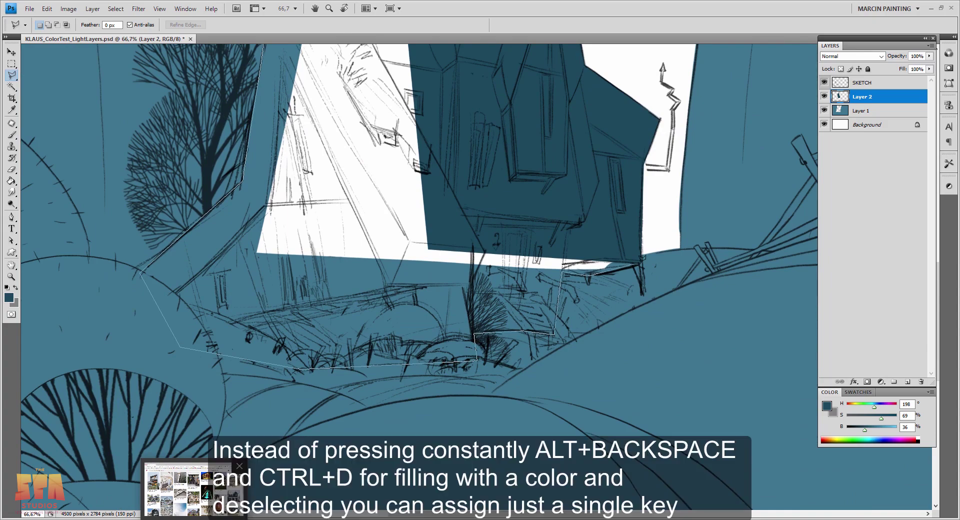
scroll(539, 51, up, 4)
double_click(469, 209)
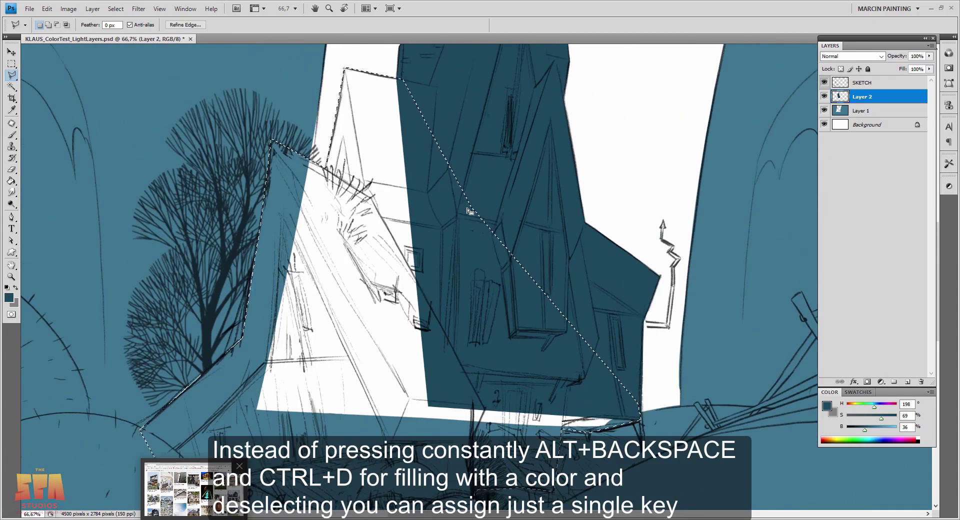
key(alt+BackSpace)
key(ctrl+d)
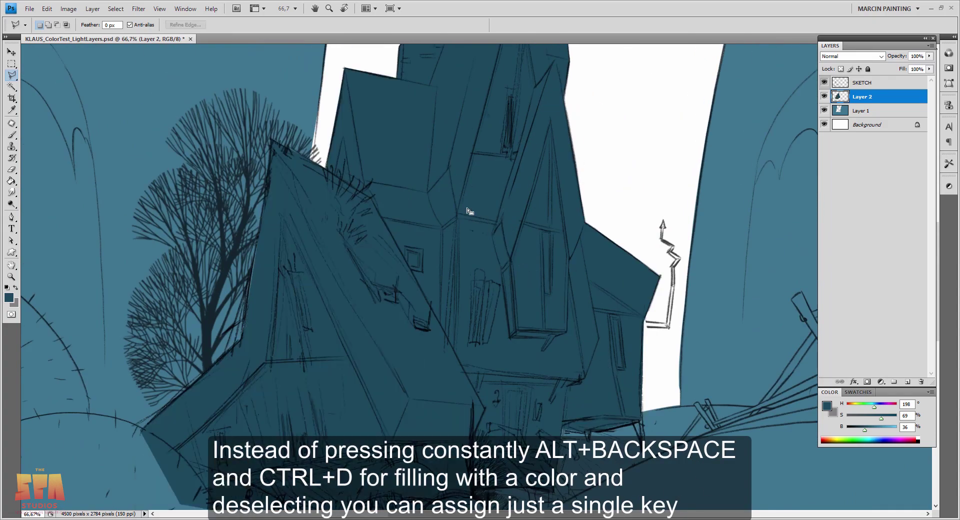
Select the small posts and lower wall under the house's right side with the Polygonal Lasso to extend the dark silhouette.
key(ctrl+minus)
key(ctrl+minus)
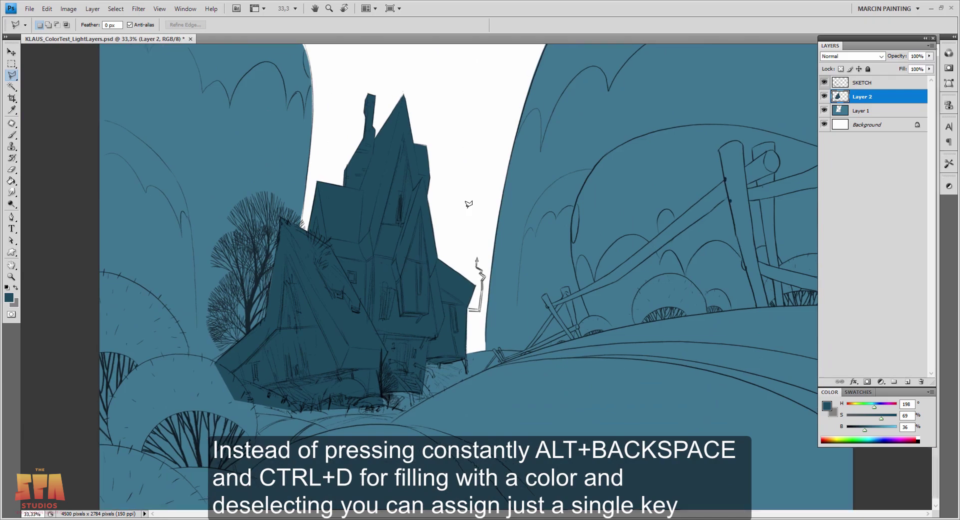
key(ctrl+plus)
click(460, 391)
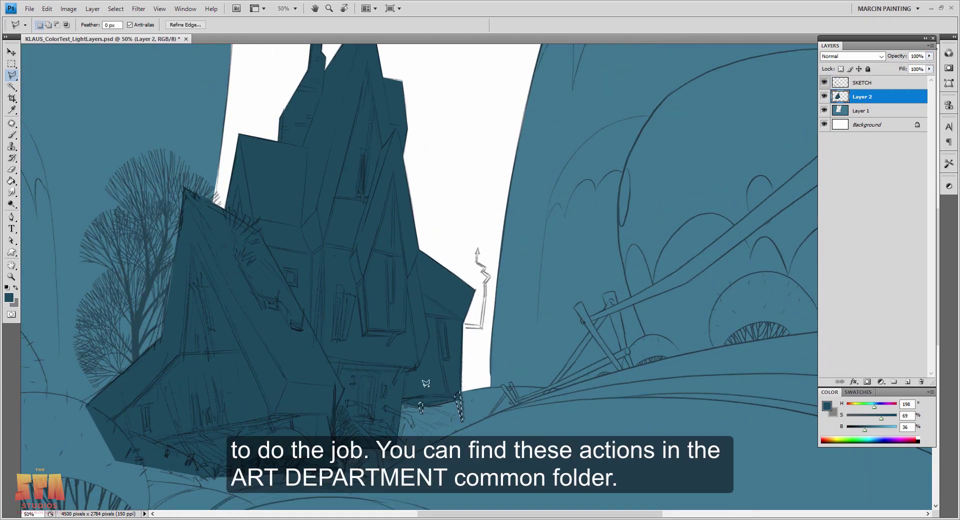
drag(396, 465, 434, 366)
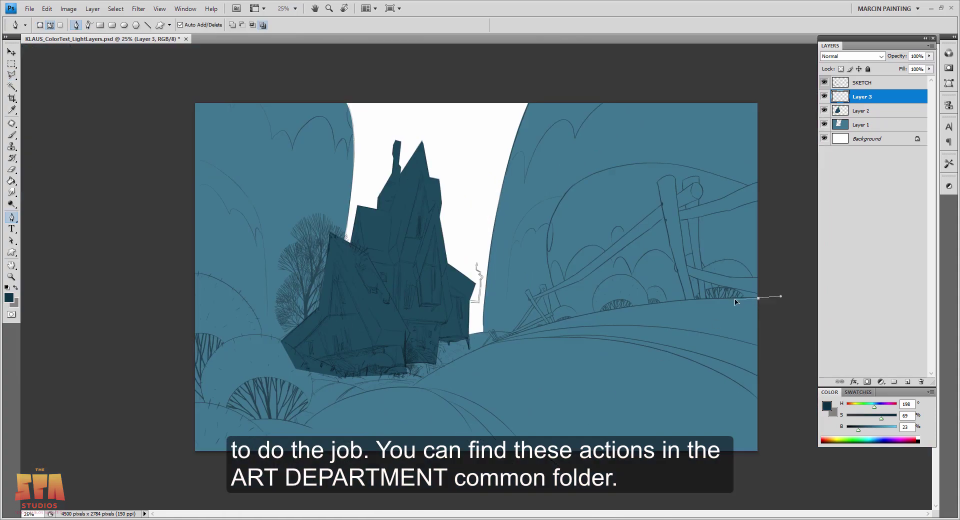
Finish the Bezier path around the right foreground hill, convert it to a selection, fill it with dark blue (B 23) and add an empty layer.
drag(409, 390, 298, 484)
drag(551, 472, 779, 462)
key(ctrl+Return)
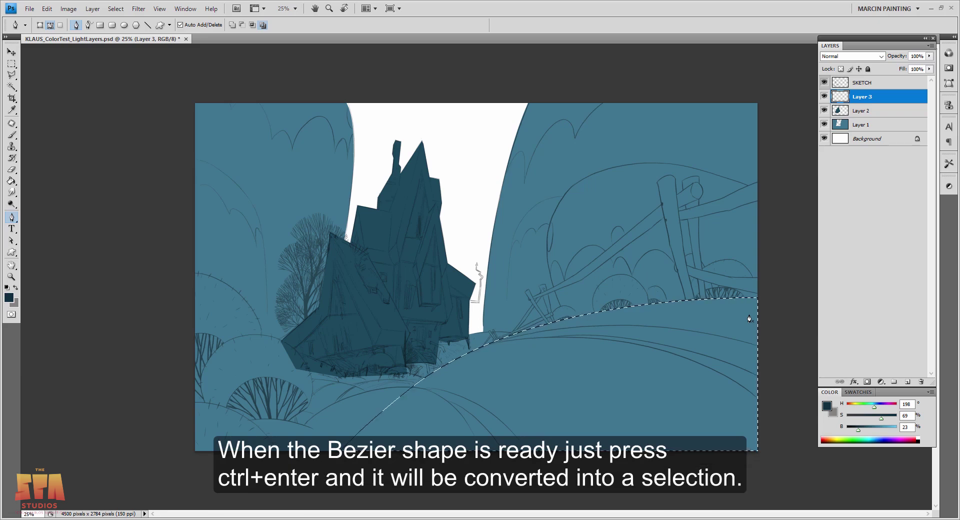
key(alt+BackSpace)
click(908, 382)
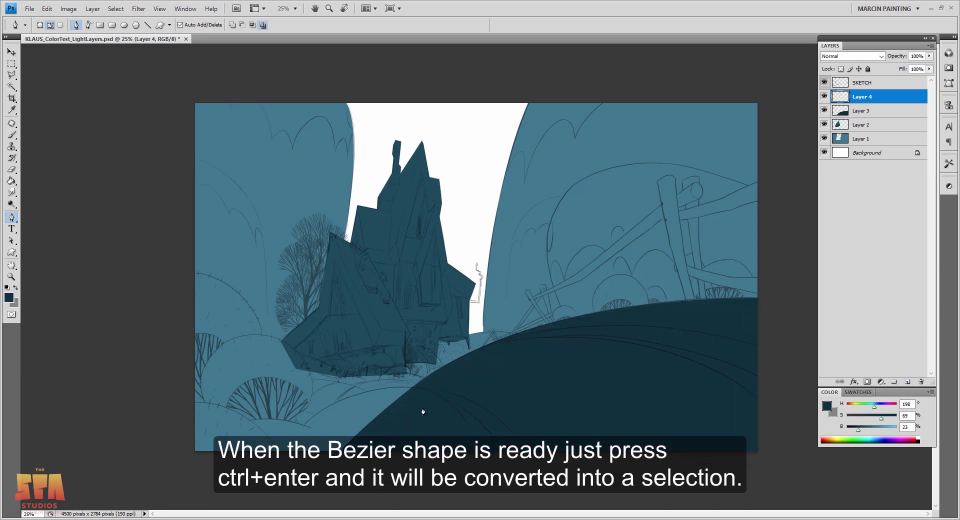
Return to the hill layer and brush the upper edge of the middle foreground hill in dark blue with the 100 px hard brush.
key(b)
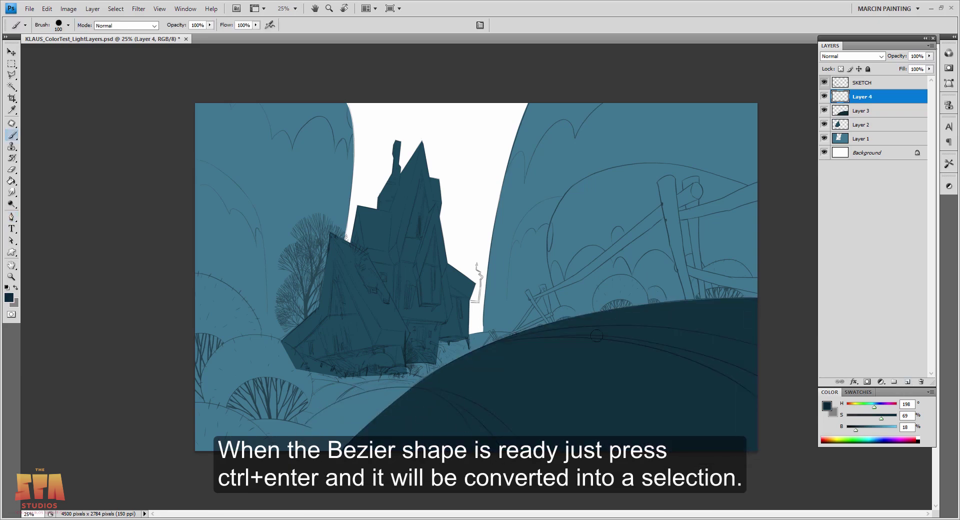
key(alt+bracketleft)
mouse_move(405, 392)
mouse_down()
mouse_move(290, 445)
mouse_move(415, 387)
mouse_up()
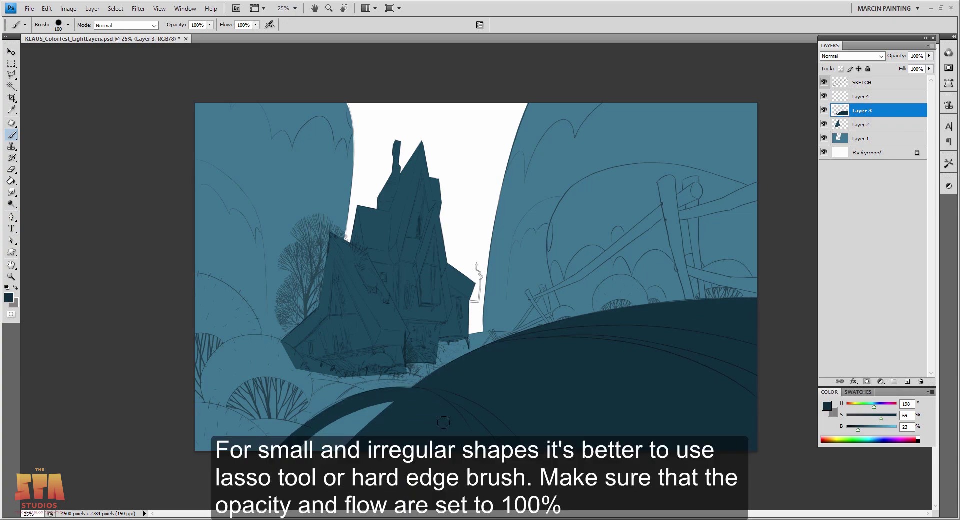
key(ctrl+plus)
key(ctrl+plus)
key(e)
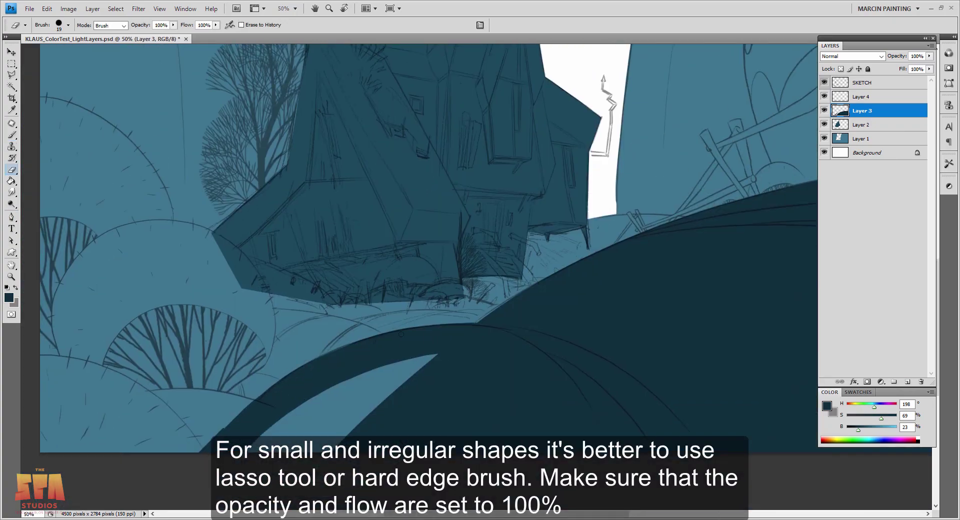
Paint in the gap inside the middle hill and the small mound in the canvas's lower-left corner with the same dark blue.
key(b)
click(824, 83)
click(824, 83)
mouse_move(298, 411)
mouse_down()
mouse_move(485, 364)
mouse_move(540, 400)
mouse_up()
click(824, 110)
click(824, 111)
mouse_move(430, 350)
mouse_down()
mouse_move(280, 365)
mouse_move(462, 381)
mouse_move(441, 417)
mouse_move(418, 408)
mouse_up()
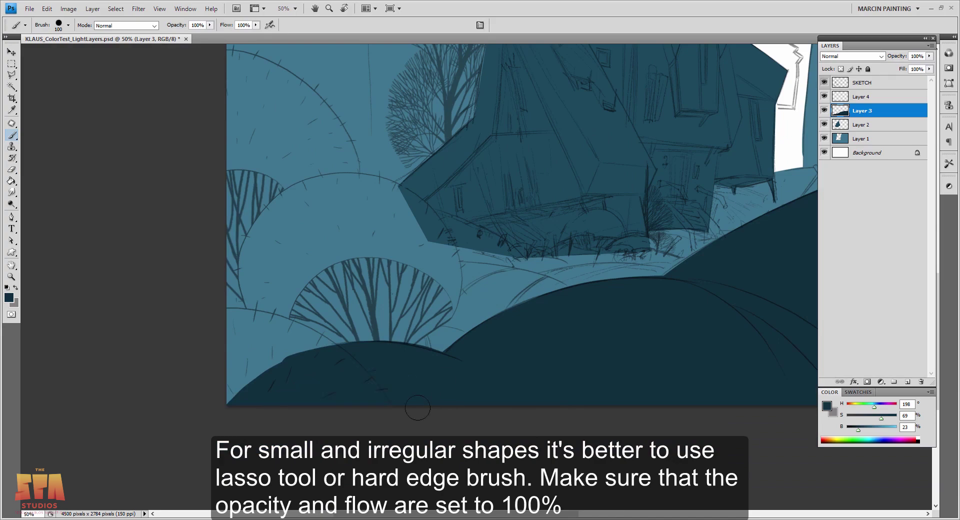
Add a new layer above the house layer and draw Bezier paths around the midground slope and the large bush behind the fence.
key(ctrl+minus)
key(ctrl+minus)
key(ctrl+minus)
click(858, 128)
key(ctrl+shift+alt+n)
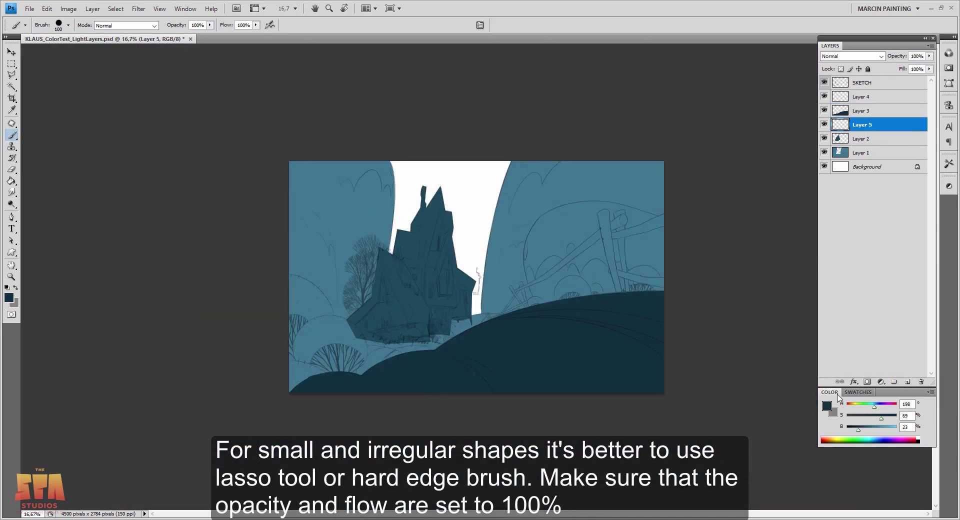
scroll(561, 240, up, 3)
key(p)
drag(450, 244, 452, 241)
drag(636, 126, 820, 111)
click(565, 465)
mouse_move(550, 227)
mouse_down()
mouse_move(574, 249)
mouse_move(564, 232)
mouse_up()
click(163, 481)
Adjust the curves of the midground paths, convert them to a selection and fill it with dark blue.
key(a)
click(311, 164)
drag(350, 161, 428, 155)
drag(589, 253, 641, 268)
key(ctrl+Return)
key(alt+BackSpace)
Darken the midground slope and large bush with Hue/Saturation, setting the lightness to about -23.
key(ctrl+minus)
key(ctrl+minus)
key(ctrl+u)
drag(844, 219, 860, 219)
key(Return)
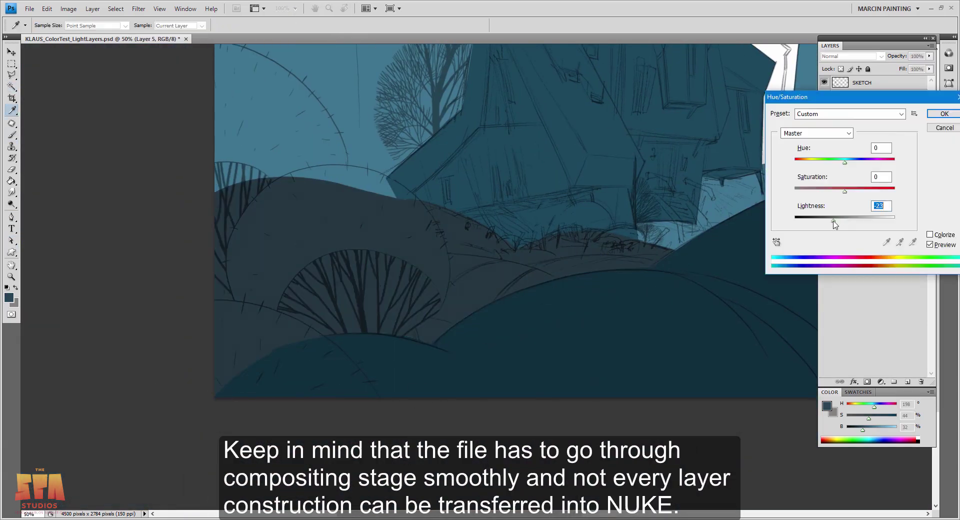
key(Return)
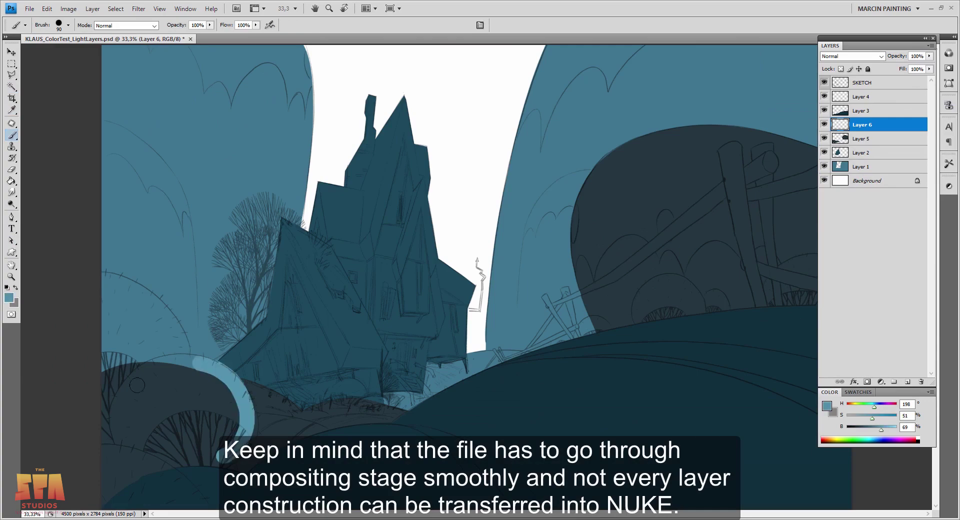
Undo the trial strokes and outline the round foreground bush in light blue (H 198, S 51, B 69), reducing the brush to 25 px.
key(ctrl+z)
scroll(137, 385, up, 2)
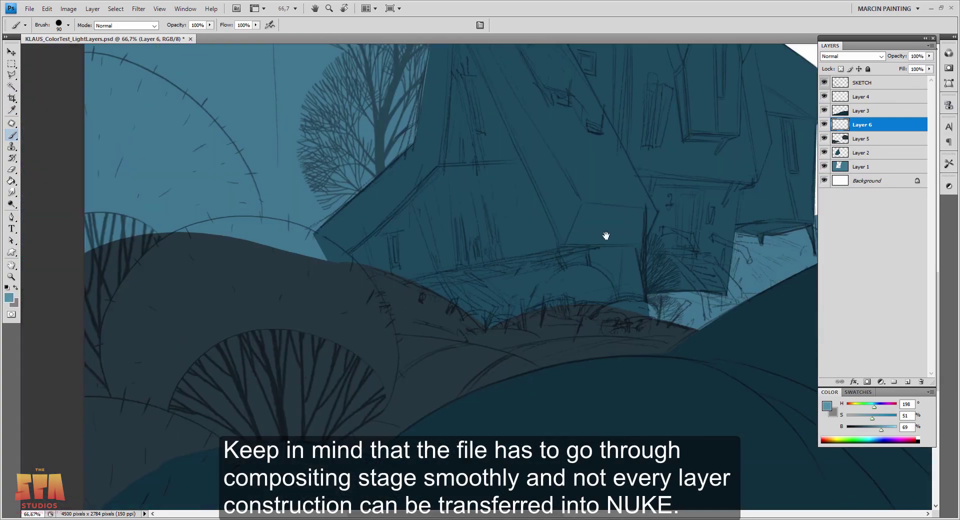
drag(120, 320, 129, 407)
drag(235, 422, 395, 260)
key(ctrl+z)
mouse_move(120, 322)
mouse_down()
mouse_move(390, 395)
mouse_move(380, 435)
mouse_up()
key(bracketleft)
drag(247, 216, 378, 299)
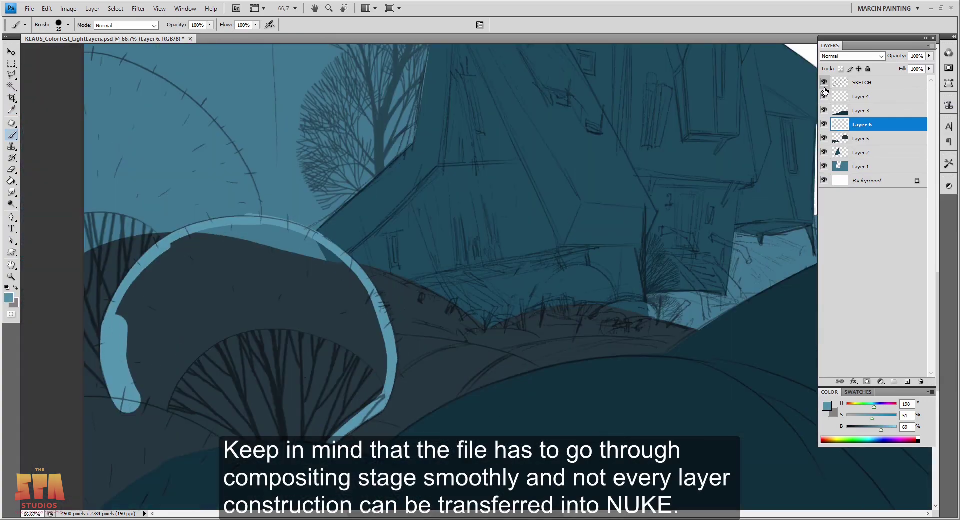
Hide the sketch and refine the round bush's selection edge with Contrast 100% and Smooth 67.
click(824, 82)
key(e)
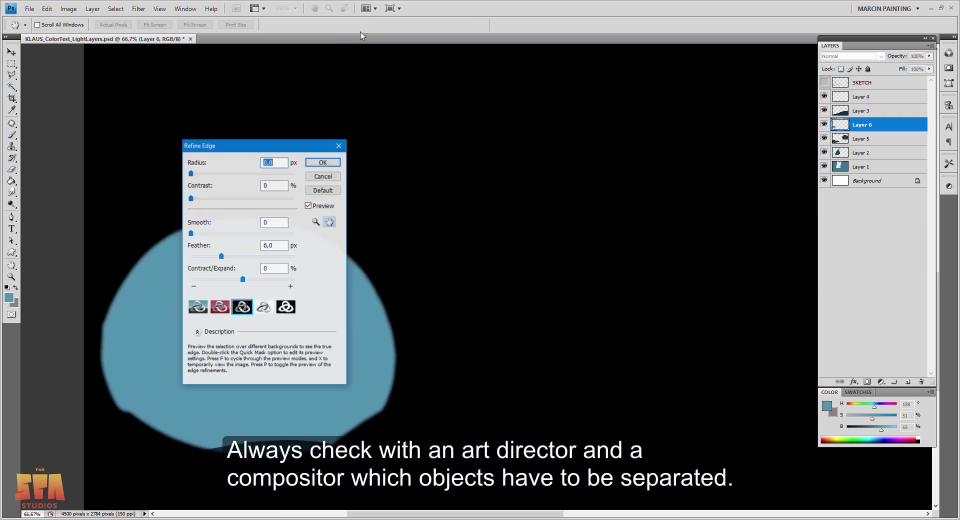
drag(205, 144, 524, 159)
drag(535, 270, 546, 269)
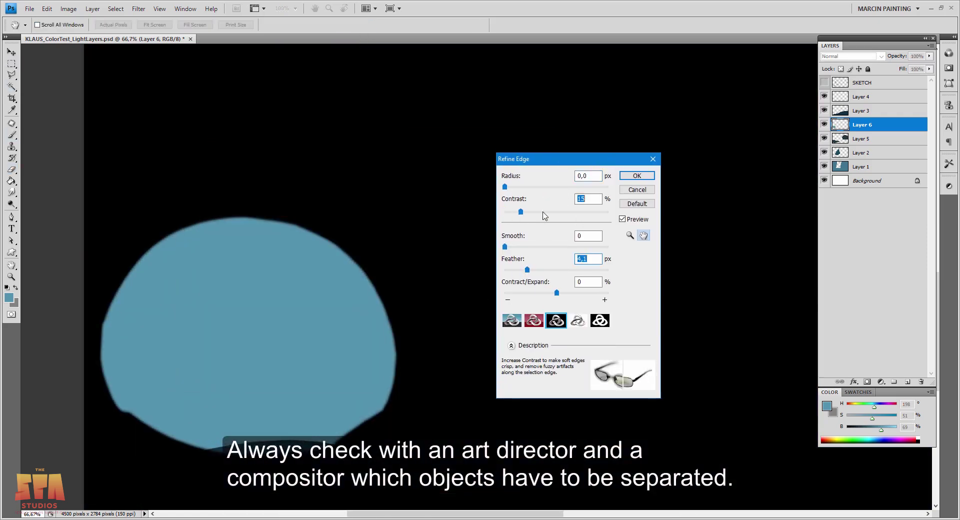
click(580, 211)
click(574, 246)
key(shift+Tab)
text(100)
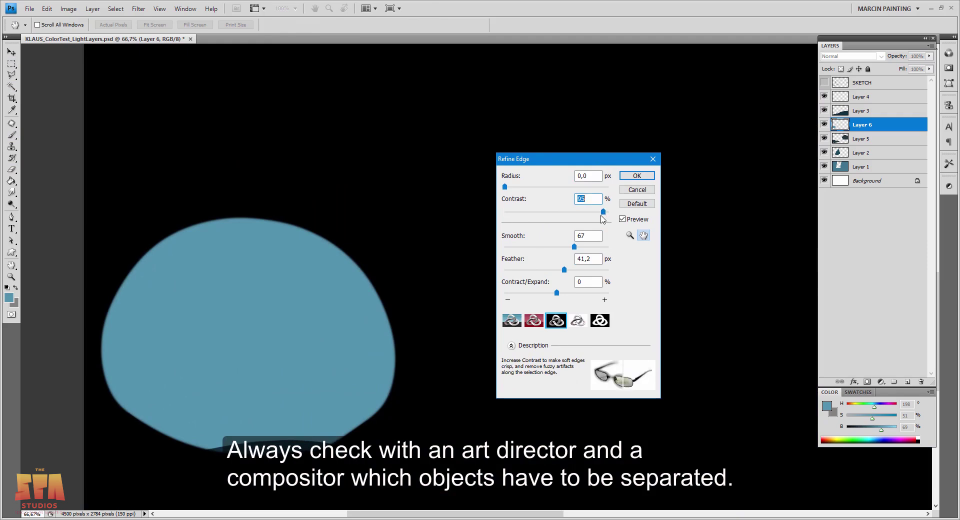
Set the edge refinement to Smooth 100 and Feather 20 px, and apply it to the bush selection.
drag(546, 269, 557, 273)
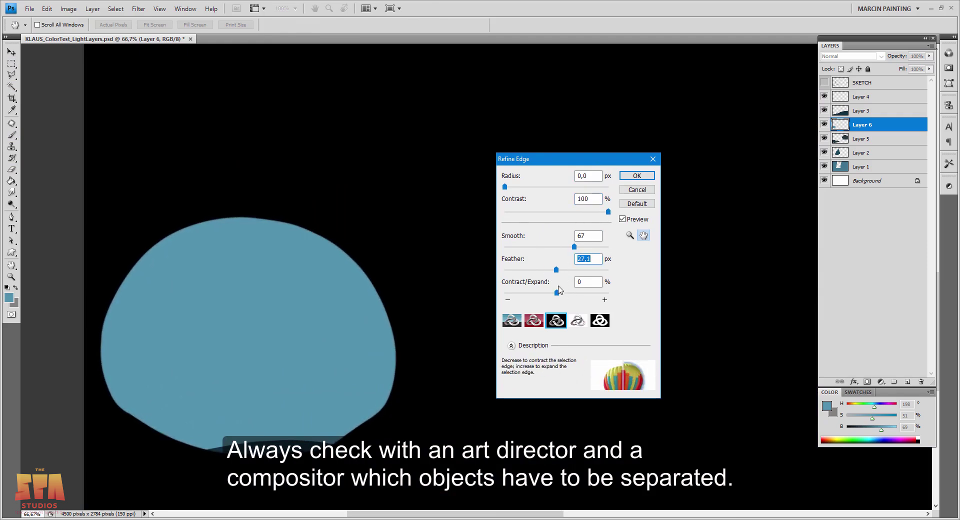
click(572, 247)
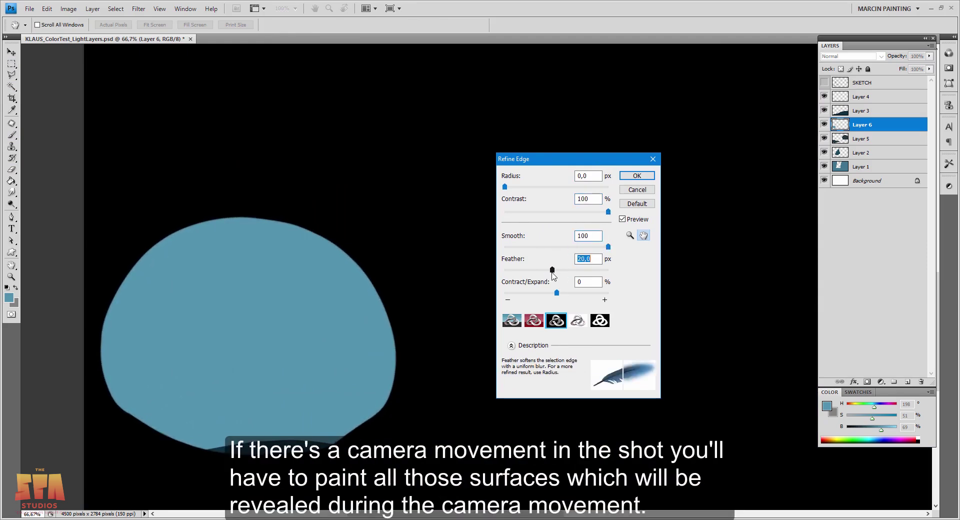
click(637, 176)
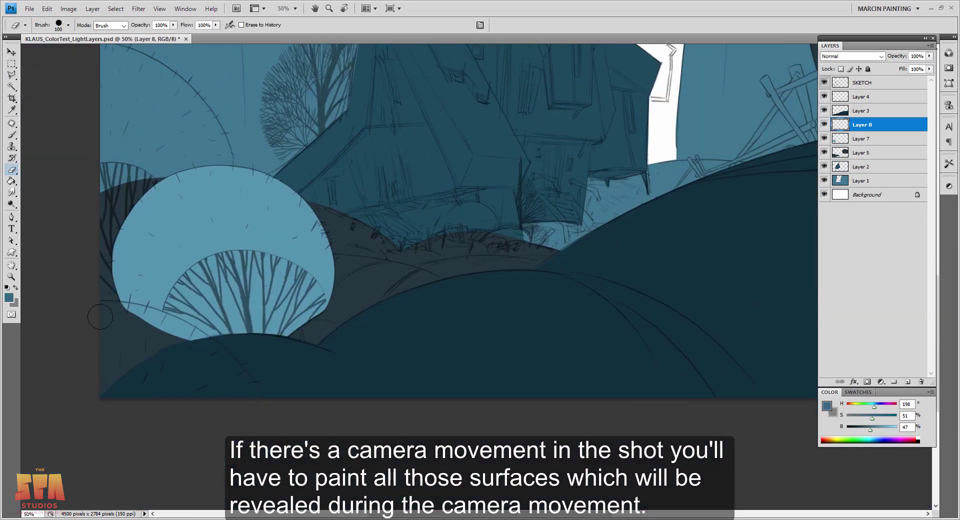
Move the new bush layer above the dark hills, outline the lower-left corner bush in H 198, S 51, B 47, and fill its inside.
key(b)
key(ctrl+bracketright)
mouse_move(262, 407)
mouse_down()
mouse_move(171, 322)
mouse_move(125, 317)
mouse_move(261, 377)
mouse_up()
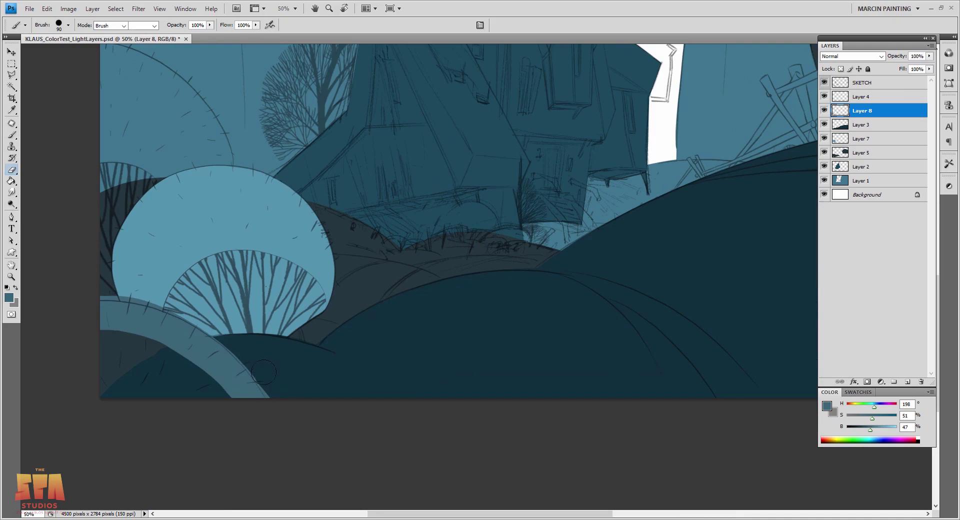
key(w)
click(198, 367)
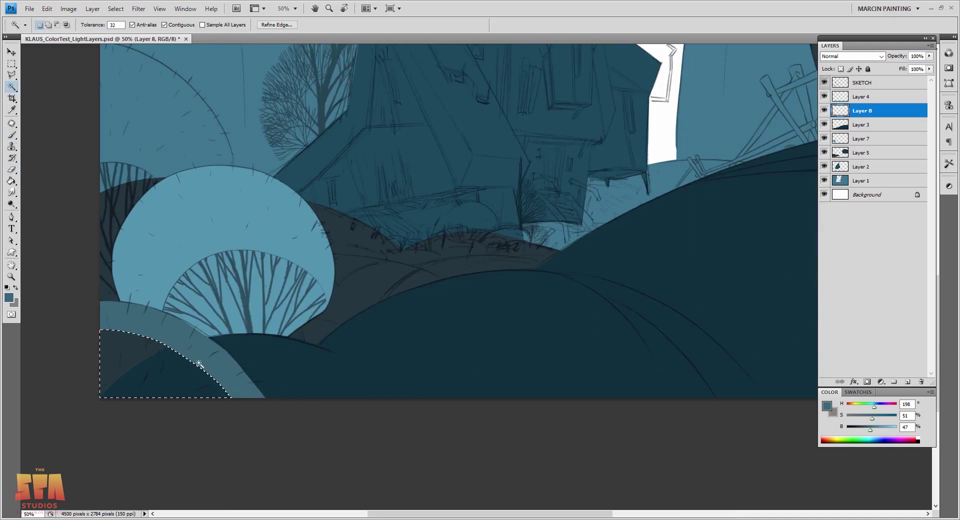
key(alt+BackSpace)
key(ctrl+d)
Add a new layer above the midground layer and set the foreground color to 39% saturation and 60% brightness.
click(856, 153)
key(ctrl+shift+alt+n)
key(b)
drag(870, 430, 876, 430)
drag(872, 419, 866, 418)
Outline the round bush at the canvas's left edge, fill its inside with the grayish blue, and check the shapes without the sketch.
drag(223, 156, 205, 131)
drag(196, 107, 402, 286)
mouse_move(307, 235)
mouse_down()
mouse_move(424, 350)
mouse_move(320, 500)
mouse_up()
key(w)
click(377, 399)
key(alt+BackSpace)
key(ctrl+d)
click(824, 82)
key(ctrl+minus)
key(ctrl+minus)
click(824, 82)
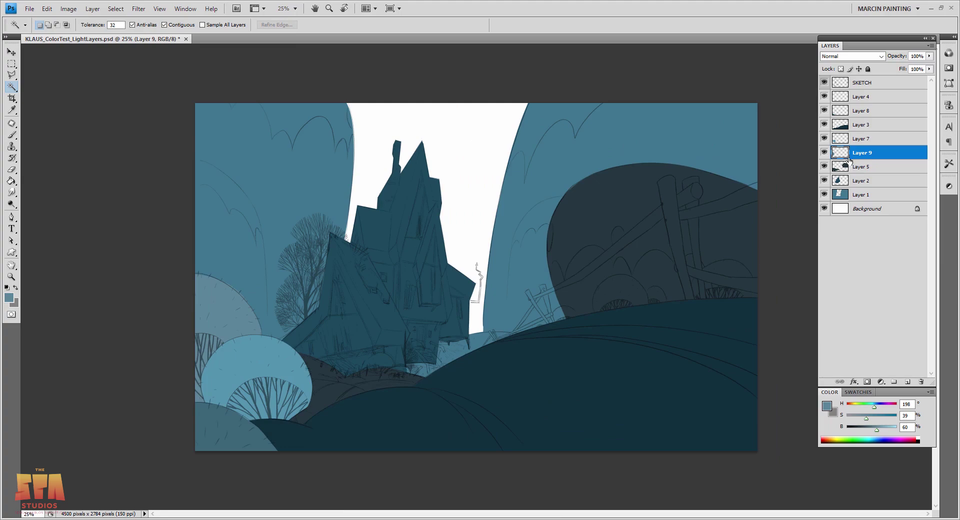
Add a new layer above the dark hills and paint the row of round bushes behind the foreground hill in the grayish blue.
click(853, 169)
key(ctrl+shift+alt+n)
key(ctrl+plus)
key(ctrl+plus)
key(ctrl+plus)
key(b)
mouse_move(502, 406)
mouse_down()
mouse_move(606, 422)
mouse_move(524, 409)
mouse_move(643, 364)
mouse_move(650, 380)
mouse_move(398, 392)
mouse_up()
mouse_move(475, 390)
mouse_down()
mouse_move(658, 385)
mouse_move(657, 416)
mouse_up()
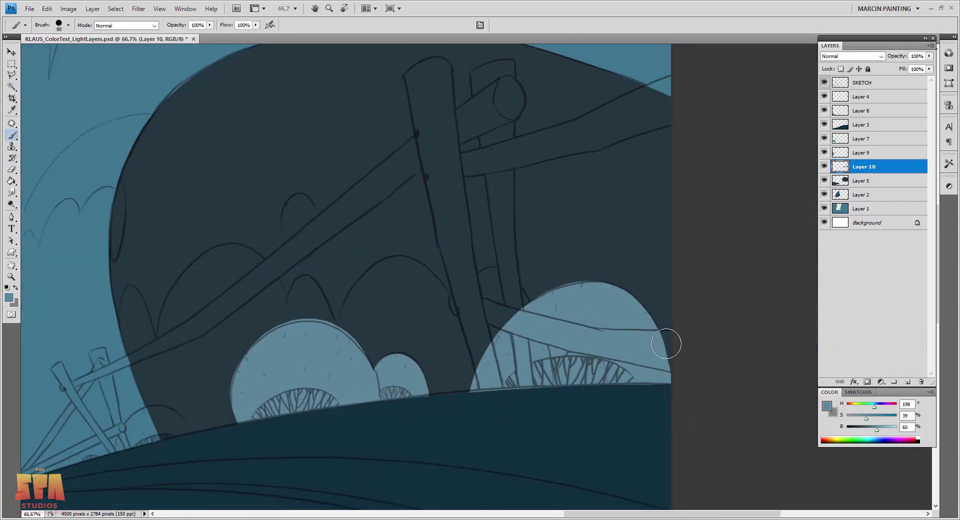
key(ctrl+minus)
key(ctrl+minus)
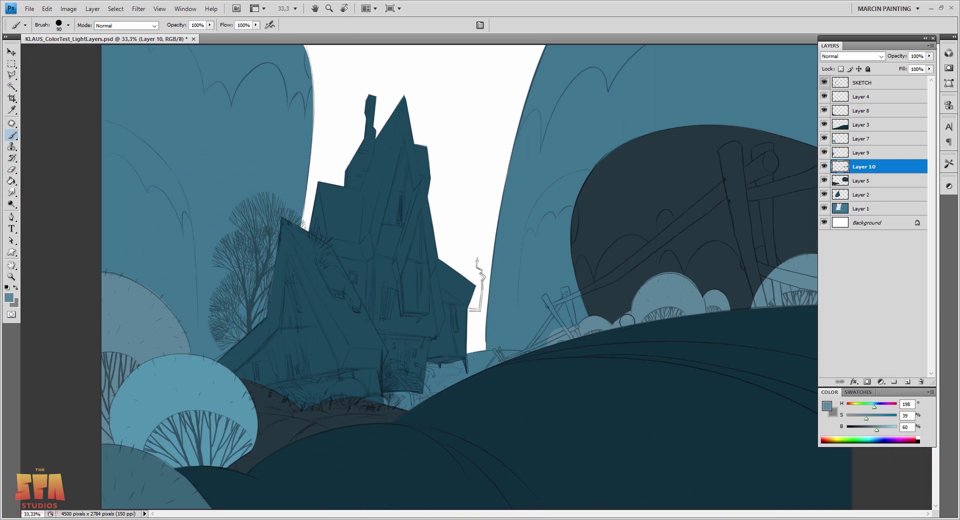
Add a new layer above the foreground hill and fill the fence's upper-right rail in gray, H 198, S 9, B 57.
key(ctrl+minus)
key(alt+bracketright)
key(alt+bracketright)
key(alt+bracketright)
key(ctrl+shift+alt+n)
key(ctrl+plus)
key(ctrl+plus)
key(ctrl+plus)
key(l)
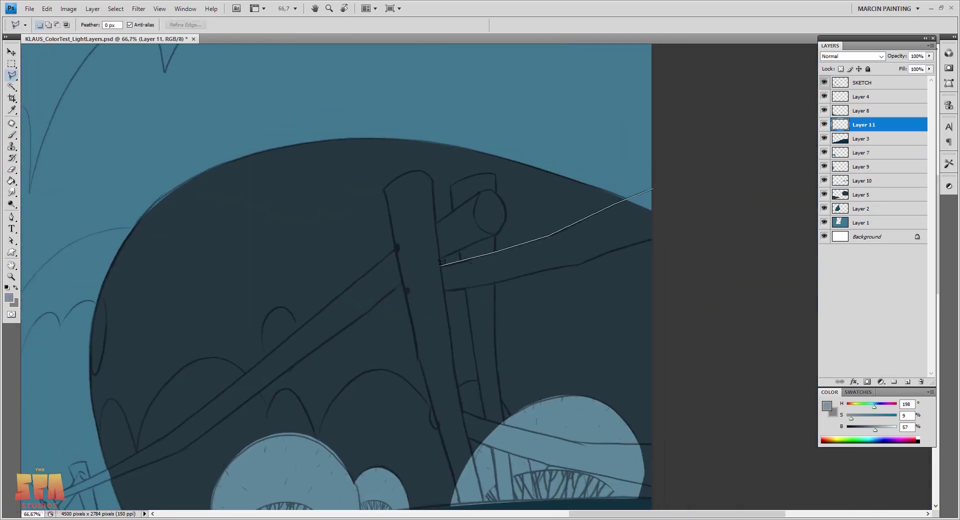
double_click(620, 249)
key(alt+BackSpace)
Outline the two tall fence posts and fill them with the gray, moving the fence layer below the foreground hill layer.
click(497, 175)
scroll(498, 372, down, 3)
click(515, 427)
click(500, 428)
click(451, 111)
click(494, 96)
key(alt+BackSpace)
key(ctrl+d)
key(ctrl+bracketleft)
click(386, 108)
key(alt+BackSpace)
key(ctrl+d)
Outline the lower-right fence rail and fill it with the gray.
scroll(400, 225, left, 3)
click(783, 350)
click(575, 320)
key(alt+BackSpace)
key(ctrl+d)
Outline the long diagonal rail between the tall posts and the distant fence, and fill it with the gray.
click(585, 93)
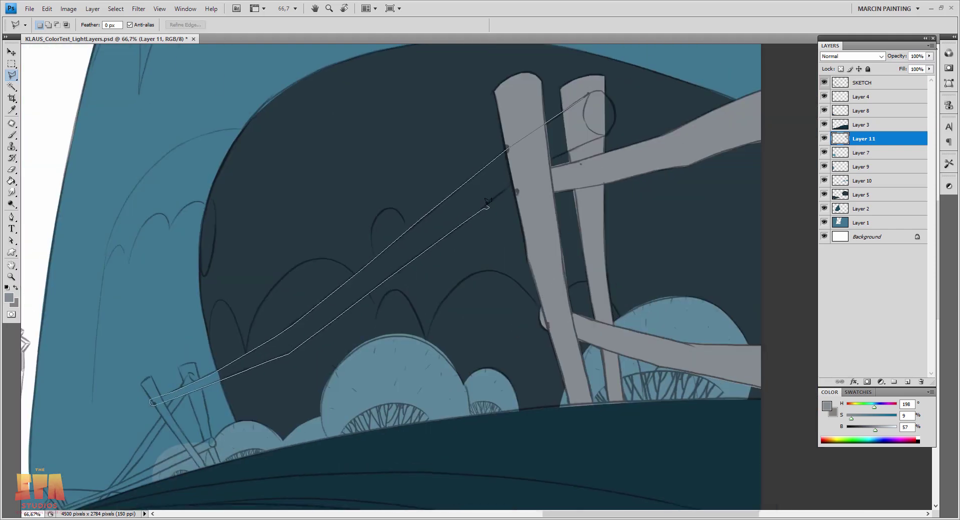
double_click(605, 131)
key(alt+BackSpace)
key(ctrl+d)
key(shift+l)
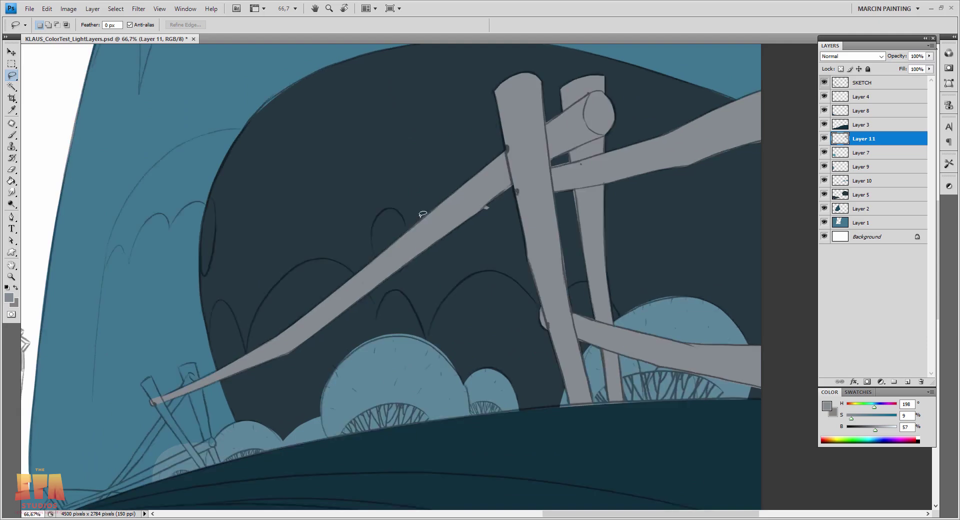
key(shift+l)
Outline the distant pair of crossed posts and their connecting rails, and fill them with the gray.
scroll(400, 300, left, 5)
scroll(387, 360, down, 2)
click(363, 278)
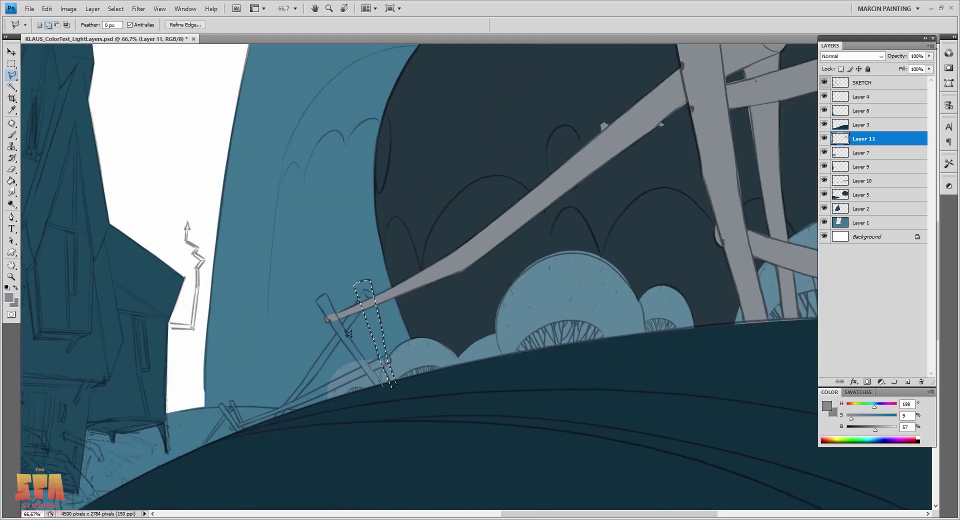
scroll(399, 382, down, 2)
scroll(399, 381, left, 3)
double_click(487, 205)
key(alt+BackSpace)
key(ctrl+d)
click(503, 269)
click(505, 271)
key(alt+BackSpace)
key(ctrl+d)
Fill the farthest small fence posts beside the house with the gray and save the document.
click(349, 311)
click(364, 344)
click(357, 345)
click(345, 314)
key(alt+BackSpace)
key(ctrl+d)
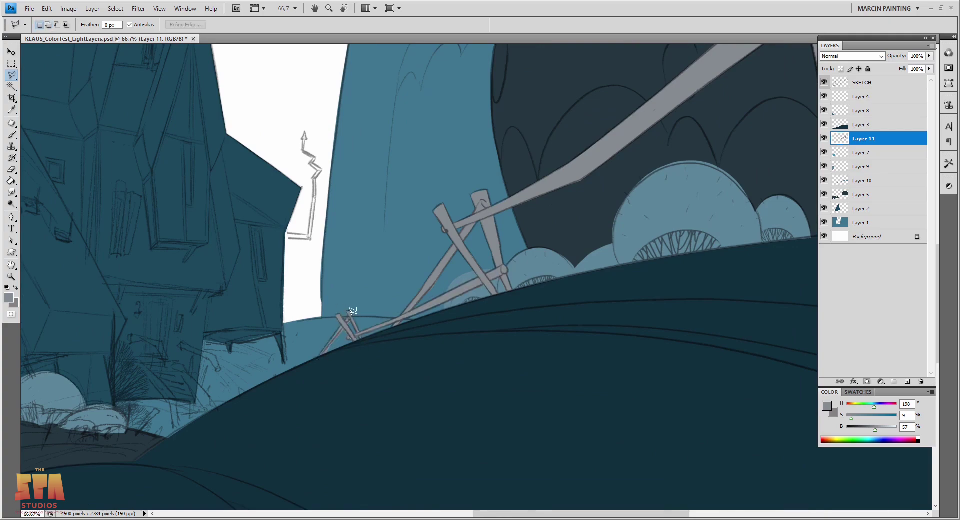
key(ctrl+minus)
key(ctrl+minus)
key(ctrl+minus)
key(ctrl+s)
Fill the right background hill's upper snow cap in S 3, B 90 on a new layer clipped to the background hills, and check it without the sketch.
click(861, 222)
click(907, 382)
drag(575, 133, 500, 180)
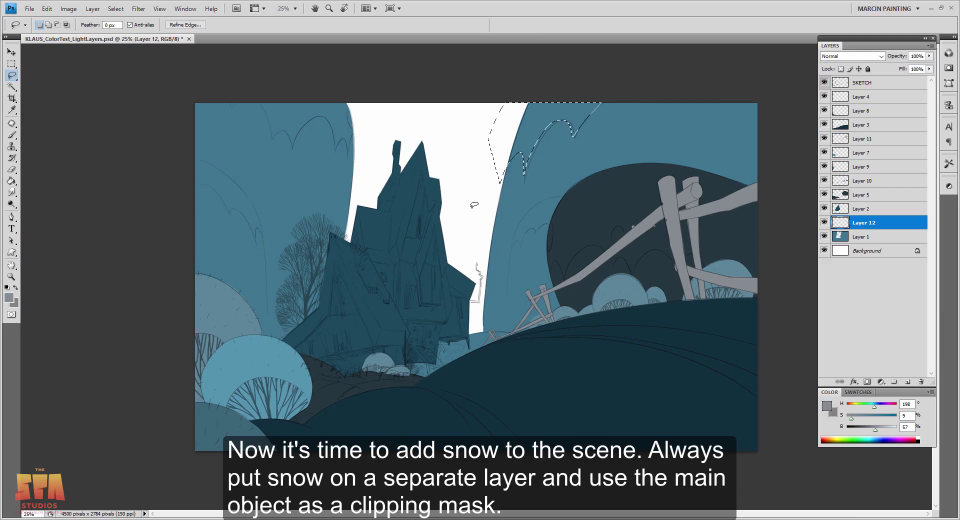
click(865, 441)
key(alt+BackSpace)
key(ctrl+d)
key(ctrl+alt+g)
key(e)
click(824, 82)
key(b)
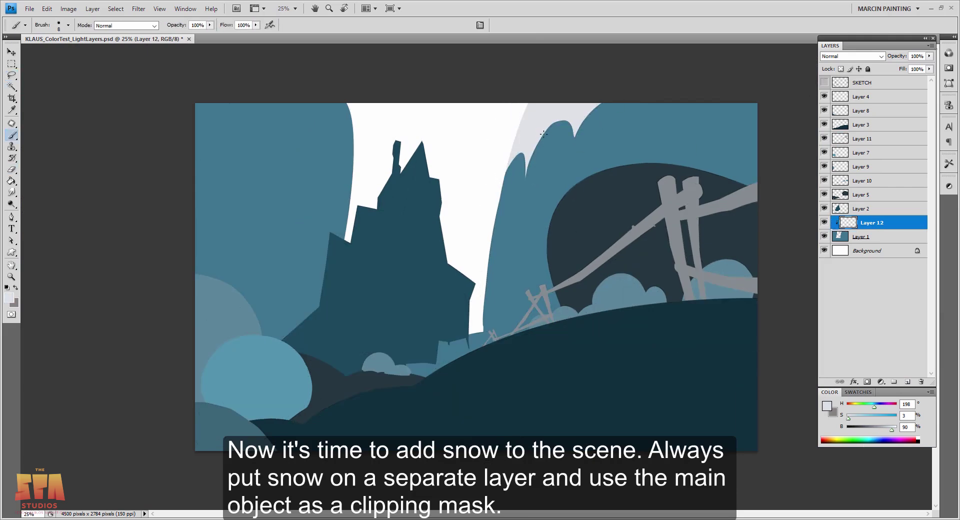
scroll(552, 135, up, 3)
click(824, 83)
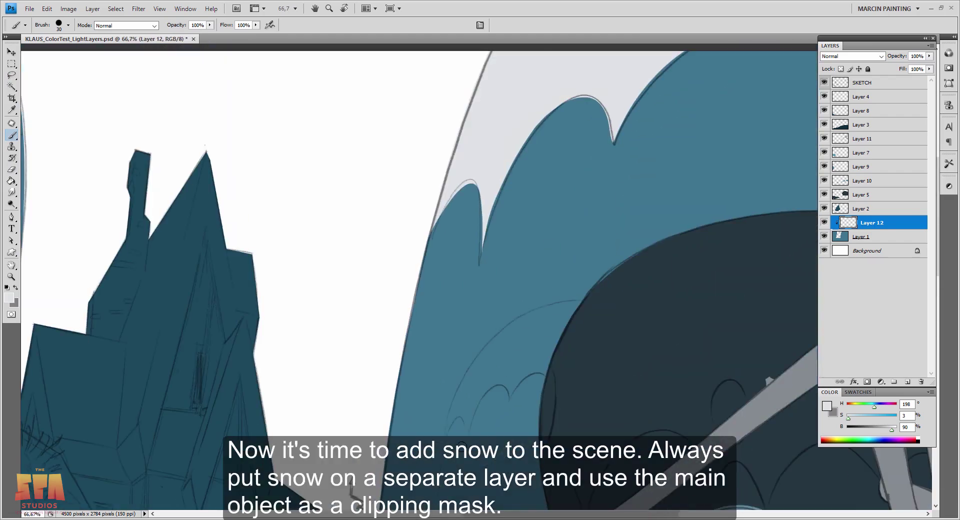
Fill a second snow cap beside the large dark hill in the light gray and clean its outer edge with the brush and eraser.
key(l)
drag(446, 460, 615, 383)
key(alt+BackSpace)
key(ctrl+d)
key(e)
drag(597, 288, 423, 480)
key(b)
drag(464, 397, 584, 298)
key(e)
drag(435, 394, 424, 486)
drag(526, 299, 600, 286)
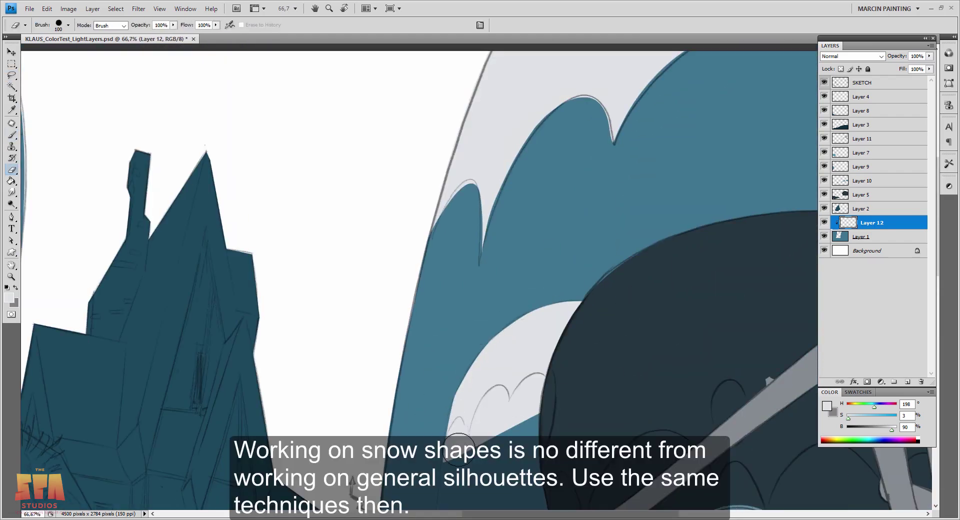
Adjust the eraser's tip shape and carve the scalloped lower edge of the snow beside the dark hill.
key(F5)
click(660, 73)
drag(780, 141, 780, 136)
key(F5)
mouse_move(462, 440)
mouse_down()
mouse_move(480, 415)
mouse_move(543, 375)
mouse_move(500, 400)
mouse_up()
key(F5)
drag(789, 154, 804, 157)
key(F5)
key(b)
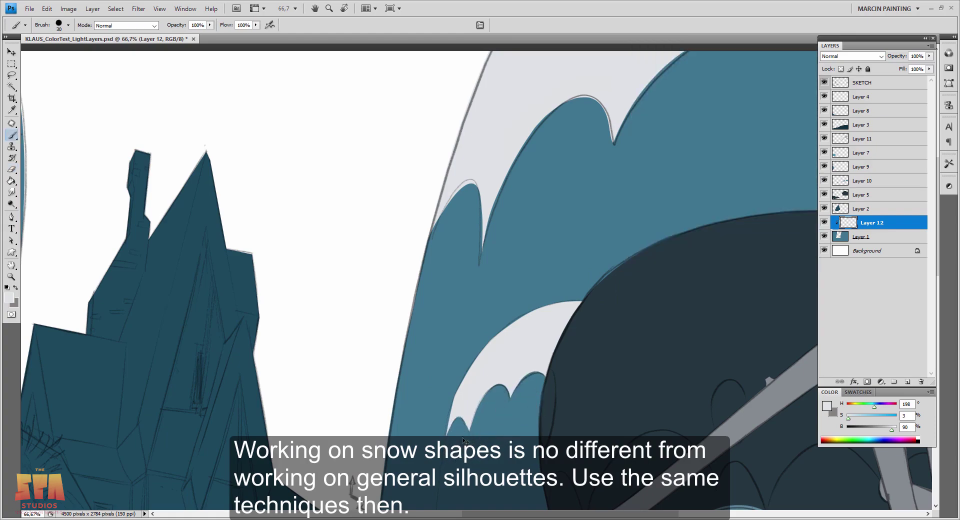
Outline the scalloped snow cap along the top of the left background hill and fill it with the light gray.
key(ctrl+minus)
key(ctrl+minus)
key(ctrl+plus)
drag(200, 93, 445, 440)
key(l)
drag(235, 281, 230, 288)
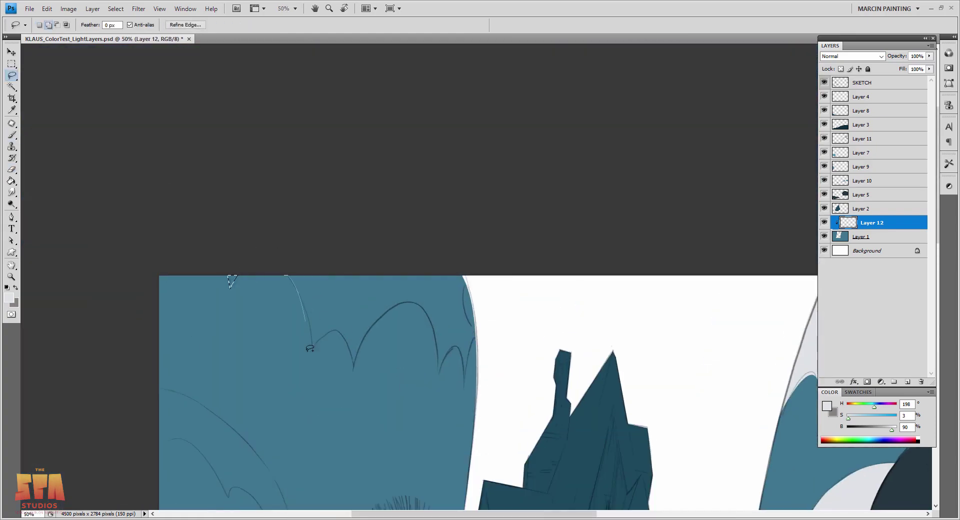
drag(505, 312, 492, 274)
key(alt+BackSpace)
key(ctrl+d)
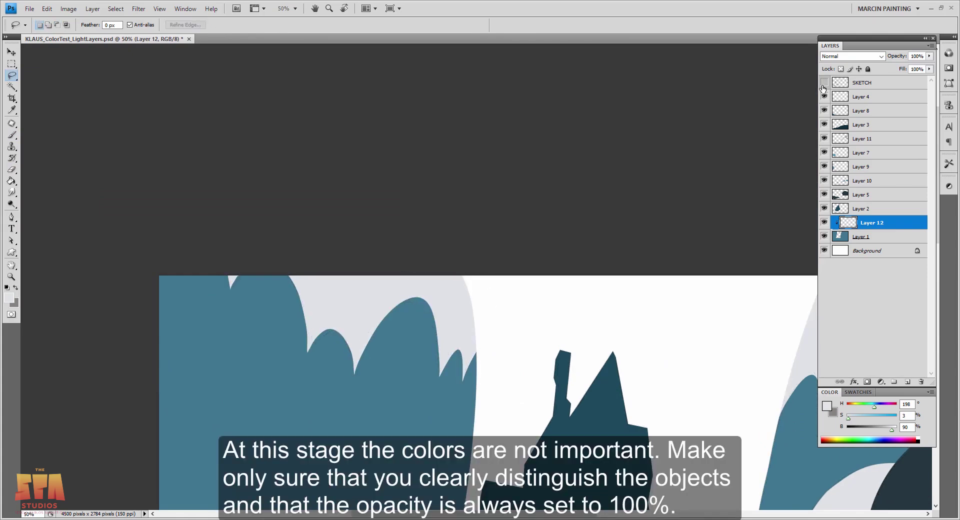
Outline the curved snow band lower on the left background hill and fill it with the light gray.
drag(391, 470, 560, 259)
key(b)
mouse_move(330, 176)
mouse_down()
mouse_move(400, 213)
mouse_move(465, 367)
mouse_up()
key(e)
key(l)
mouse_move(437, 306)
mouse_down()
mouse_move(350, 190)
mouse_move(330, 235)
mouse_move(460, 365)
mouse_up()
key(alt+BackSpace)
key(ctrl+d)
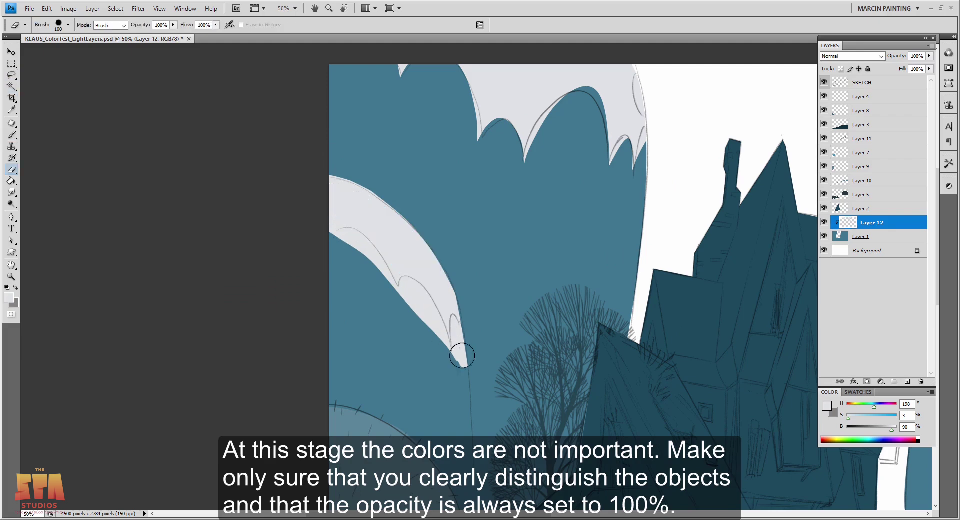
Flatten the eraser tip, reduce it to 50 px, and carve the snow band's scalloped lower edge, checking the shape without the sketch.
key(F5)
drag(780, 138, 780, 144)
drag(794, 151, 781, 135)
key(F5)
key(bracketleft)
key(bracketleft)
key(bracketleft)
key(bracketleft)
key(bracketleft)
drag(453, 321, 464, 369)
mouse_move(402, 297)
mouse_down()
mouse_move(433, 330)
mouse_move(435, 310)
mouse_up()
drag(334, 230, 393, 286)
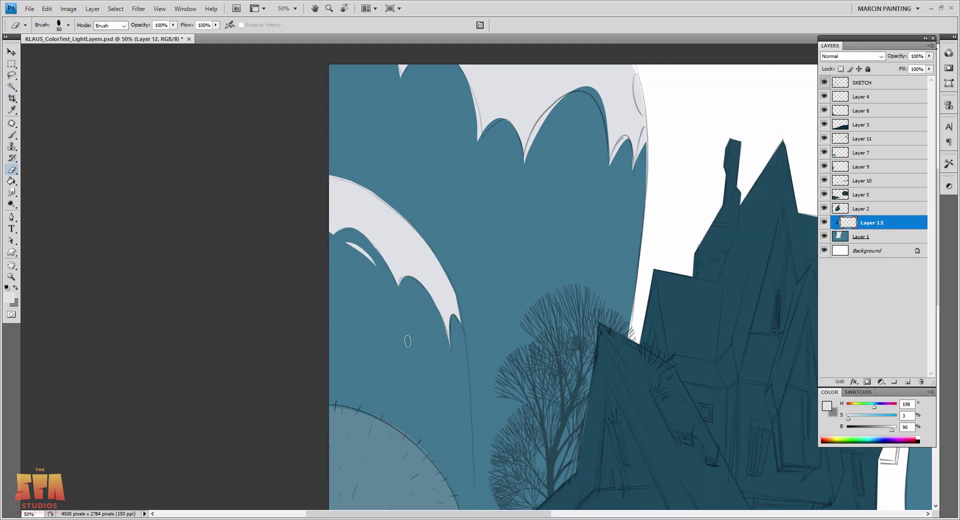
click(824, 83)
click(824, 82)
Fill the ground strip between the house and the foreground hill with the light gray snow color.
key(ctrl+minus)
key(ctrl+minus)
key(b)
mouse_move(471, 337)
mouse_down()
mouse_move(510, 334)
mouse_move(440, 348)
mouse_up()
key(l)
drag(520, 369, 467, 331)
drag(385, 315, 520, 373)
key(alt+BackSpace)
key(ctrl+d)
Add a new layer above the dark hills layer and clip it to that layer.
key(alt+])
key(alt+])
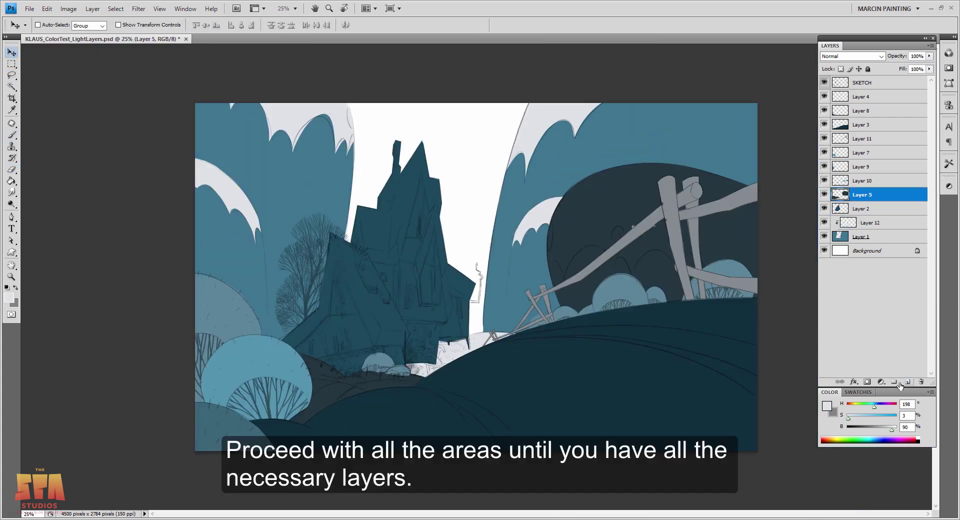
key(ctrl+shift+alt+n)
key(ctrl+alt+g)
Outline the scalloped snow on the large dark hill, fill it with the light gray, and toggle the layer's visibility to check it.
mouse_move(605, 252)
mouse_down()
mouse_move(550, 270)
mouse_move(675, 258)
mouse_move(643, 331)
mouse_up()
drag(679, 272, 728, 320)
drag(705, 262, 742, 295)
drag(544, 277, 551, 265)
drag(616, 269, 623, 260)
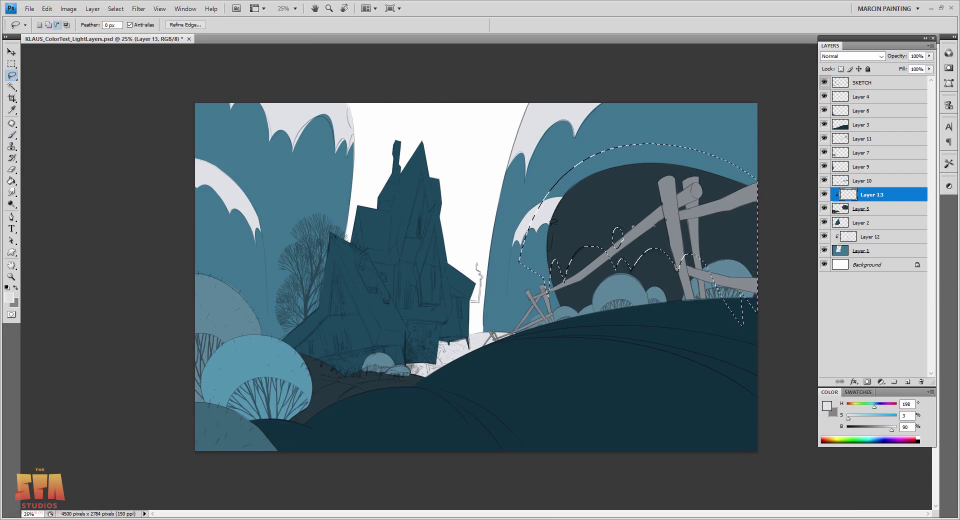
key(alt+BackSpace)
key(ctrl+d)
key(ctrl+comma)
key(e)
key(ctrl+comma)
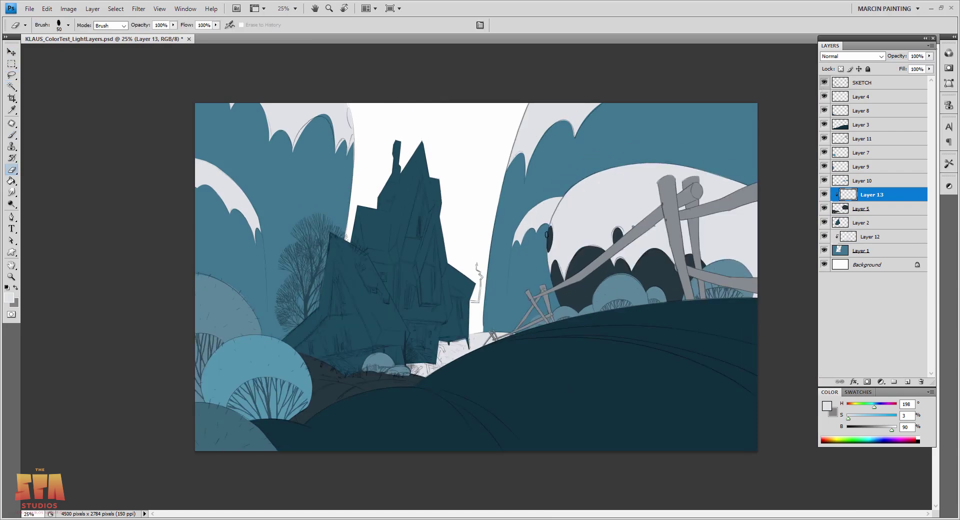
Outline the ground in front of the house down to the foreground hill and fill it with the light gray snow color.
key(b)
key(ctrl+comma)
key(ctrl+comma)
key(l)
drag(292, 357, 509, 475)
key(alt+BackSpace)
key(ctrl+d)
Adjust the bushes on the hill beside the fence with Hue/Saturation to a lighter, grayer blue.
click(835, 182)
key(ctrl+u)
drag(845, 221, 838, 194)
drag(870, 220, 855, 222)
key(Return)
Add a new layer above the house layer and clip it to the house.
click(846, 223)
click(907, 381)
key(v)
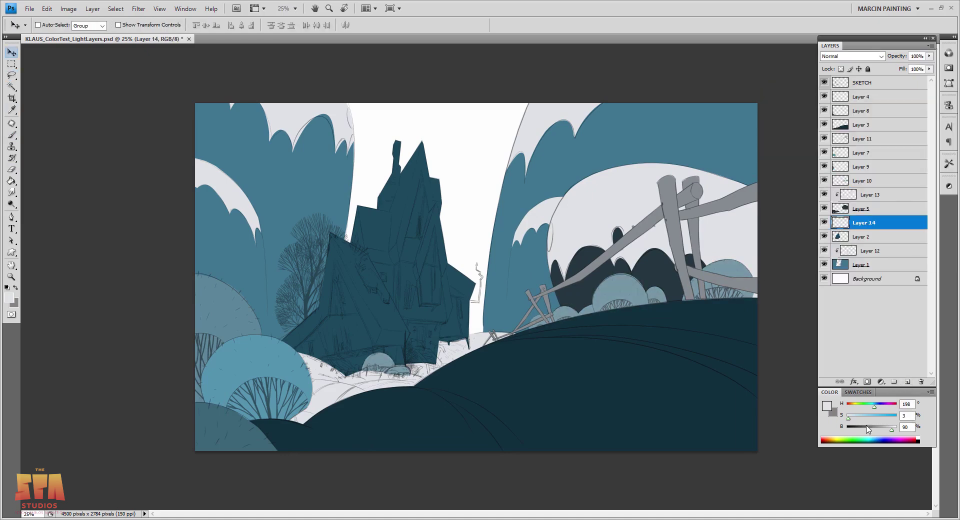
key(shift+l)
key(ctrl+plus)
key(ctrl+plus)
key(ctrl+plus)
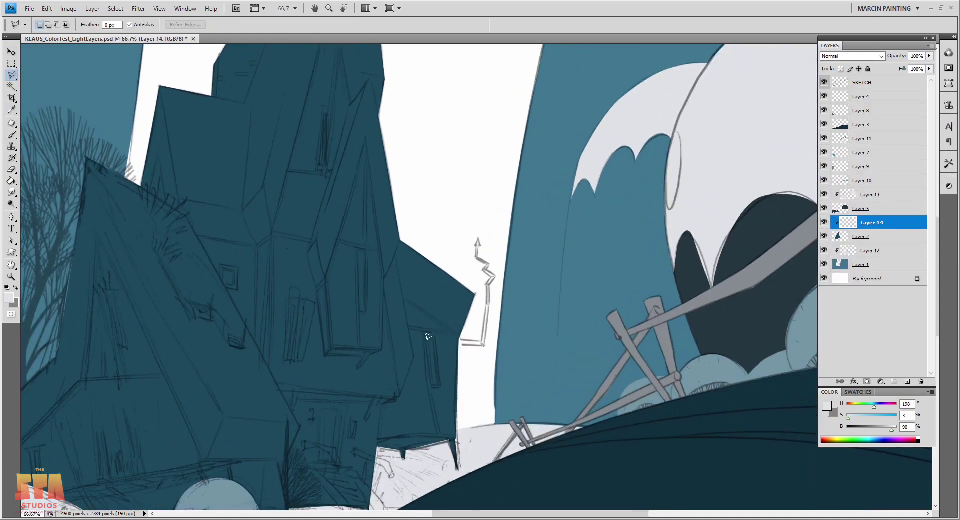
Outline the snow on the house's upper roofs with the Polygonal Lasso and fill it with the light gray.
drag(449, 334, 500, 453)
click(464, 470)
scroll(457, 465, down, 2)
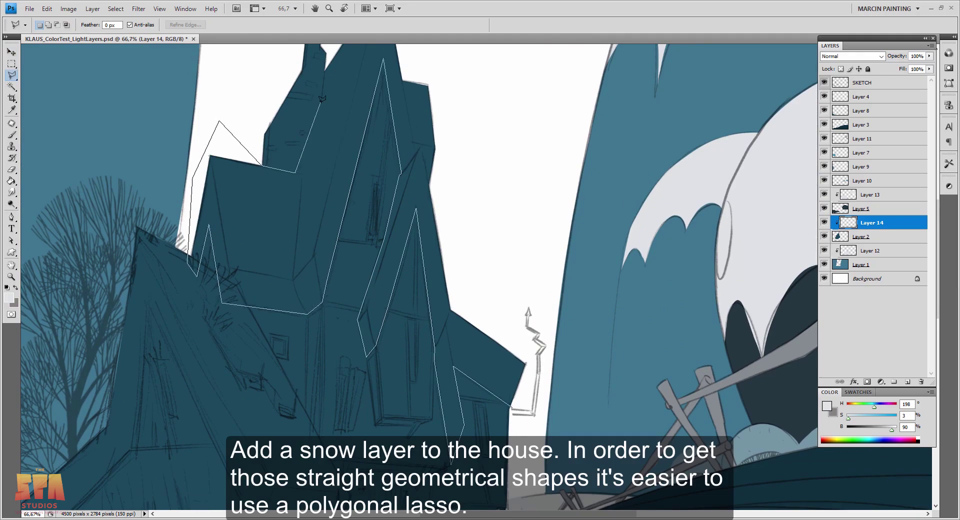
scroll(330, 58, up, 3)
click(352, 88)
click(379, 61)
click(415, 71)
scroll(525, 395, down, 2)
double_click(524, 399)
key(alt+BackSpace)
key(ctrl+d)
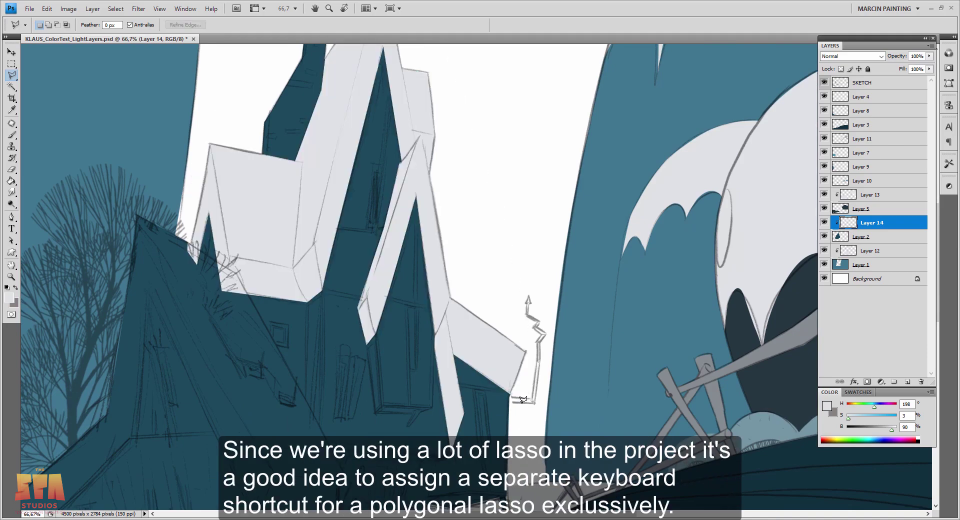
Outline the snow on the front gable's roof with the Polygonal Lasso and fill it with the light gray.
scroll(535, 304, down, 3)
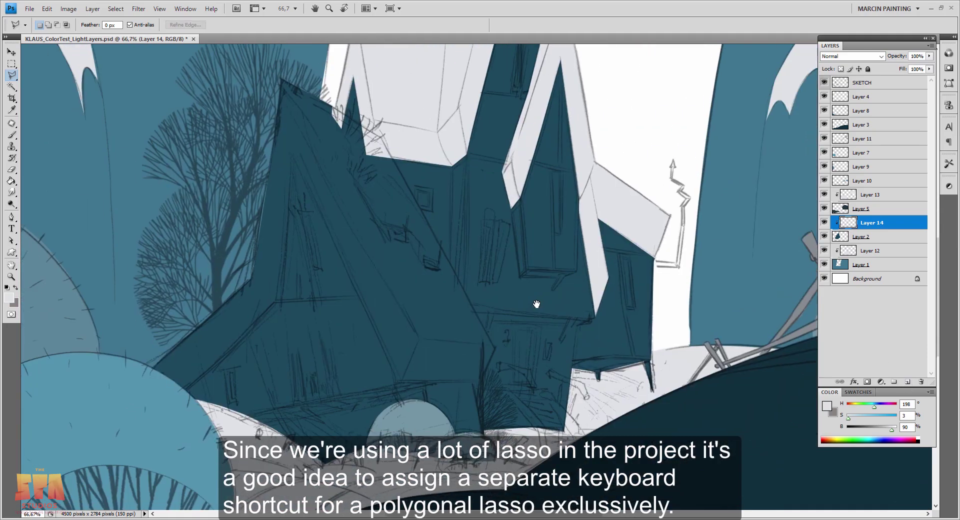
click(494, 348)
click(262, 69)
click(249, 281)
click(124, 374)
click(148, 409)
click(185, 389)
click(275, 302)
click(289, 146)
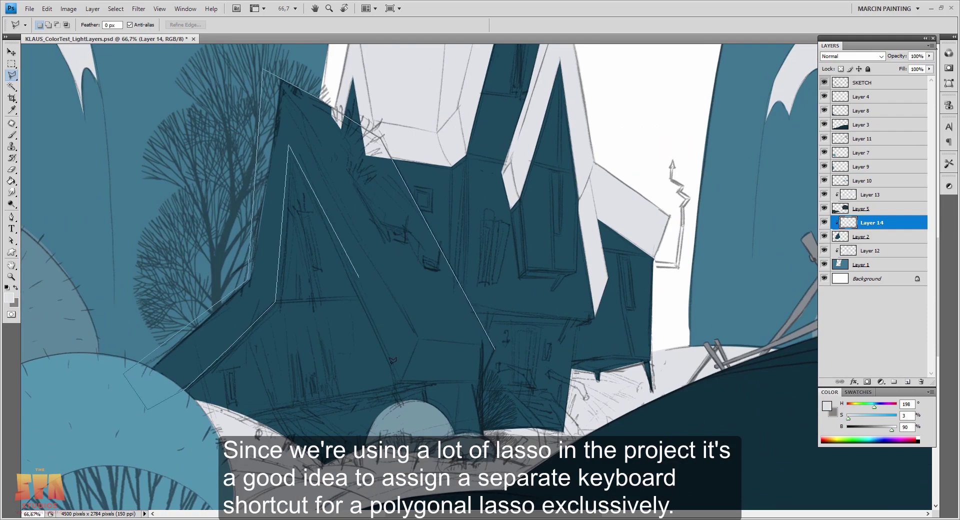
click(492, 356)
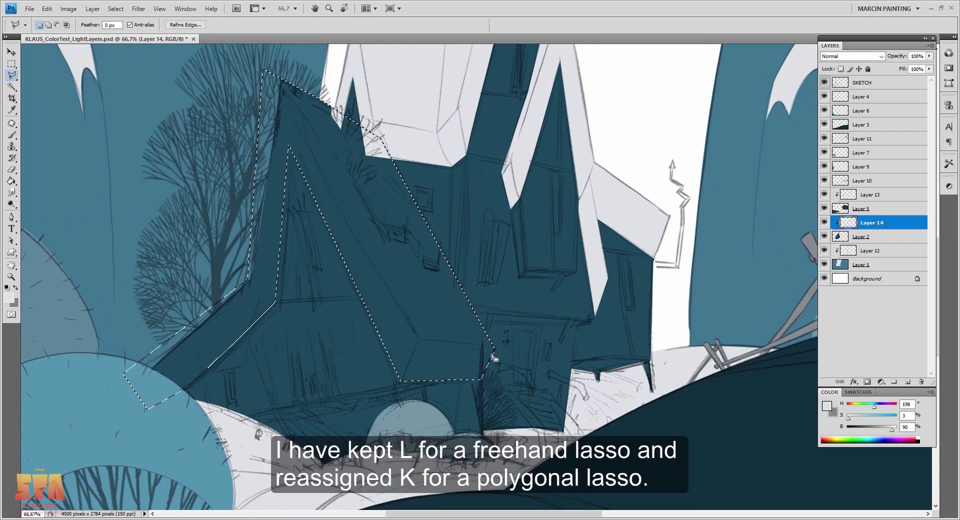
key(alt+BackSpace)
key(ctrl+d)
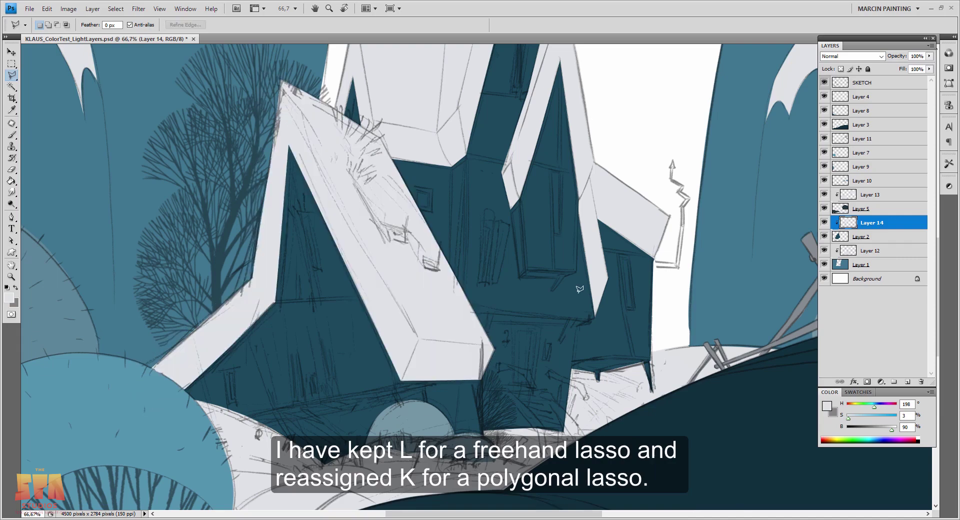
Desaturate the house layer with Hue/Saturation, setting the saturation to -54.
click(843, 237)
key(ctrl+u)
drag(845, 191, 819, 194)
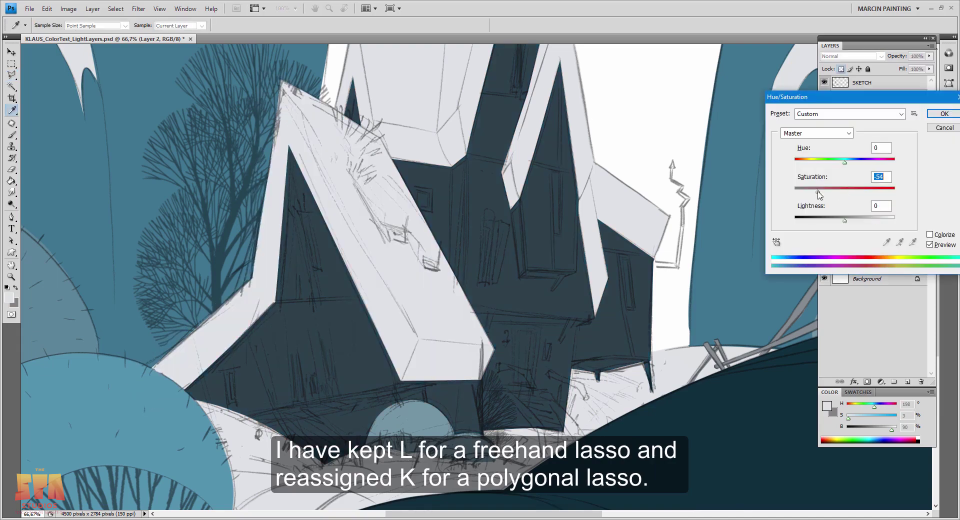
key(Return)
Colorize the Background layer with Hue/Saturation to turn the white sky a warm tan.
key(k)
key(ctrl+minus)
key(ctrl+minus)
key(ctrl+minus)
click(840, 280)
key(ctrl+u)
click(930, 235)
drag(844, 220, 809, 192)
drag(825, 220, 822, 221)
drag(850, 163, 810, 164)
drag(809, 191, 804, 163)
drag(825, 192, 834, 192)
click(938, 115)
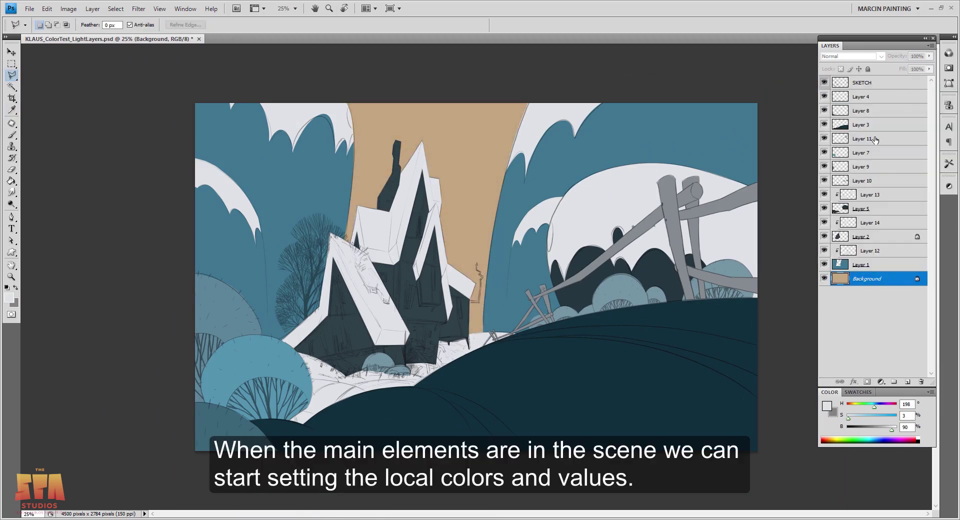
Raise the lightness of the foreground hill layer with Hue/Saturation.
click(870, 125)
key(ctrl+u)
drag(844, 218, 861, 221)
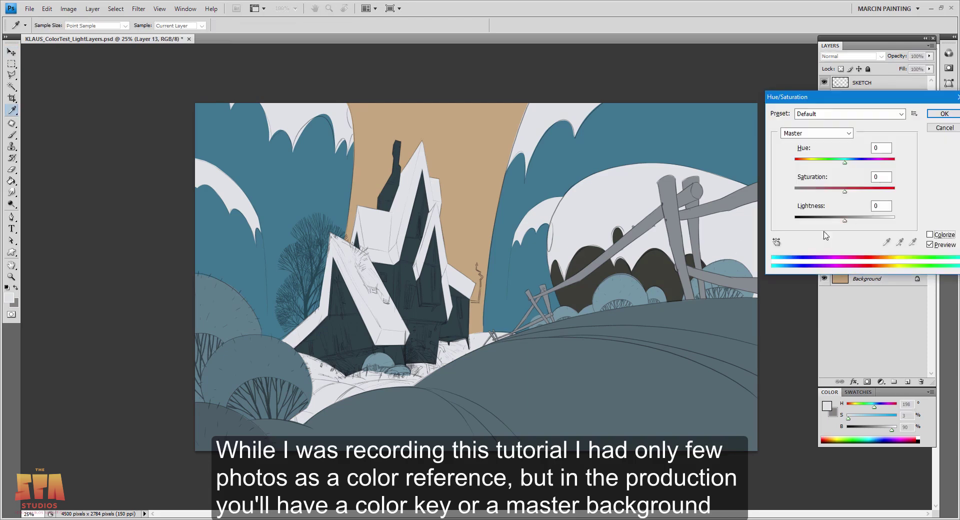
Recolor the large background hills on Layer 1 to a dark, muted brown with Hue/Saturation.
drag(826, 188, 820, 195)
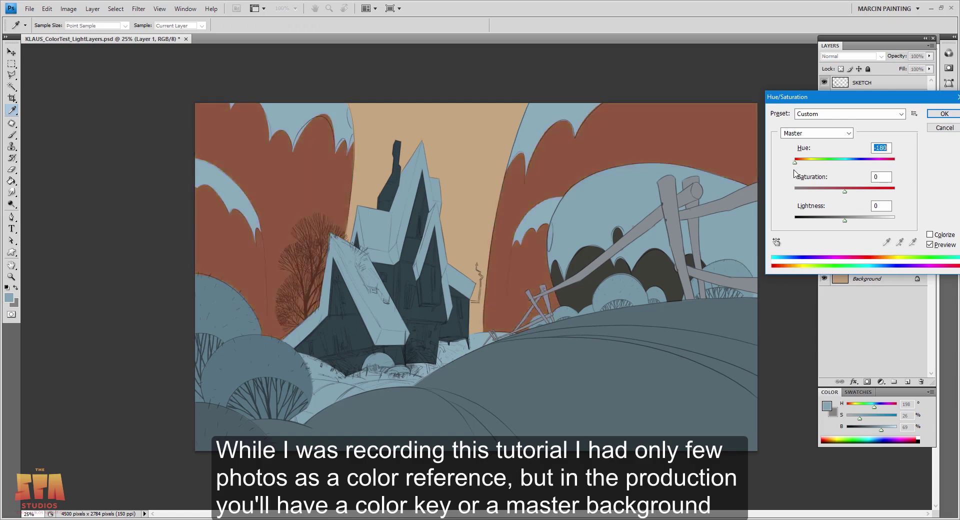
drag(844, 220, 824, 221)
click(944, 113)
Darken the fence layer to an olive brown with Hue/Saturation, using hue -126 and saturation +14, and check the proof colors.
ctrl+click(740, 230)
key(ctrl+u)
drag(845, 163, 805, 164)
drag(865, 192, 854, 192)
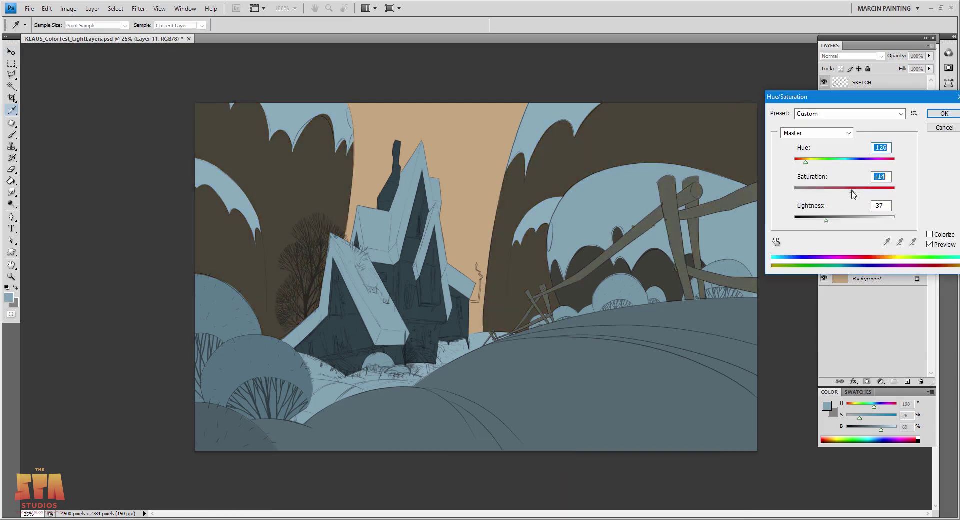
drag(825, 221, 828, 220)
key(ctrl+y)
key(Return)
key(ctrl+y)
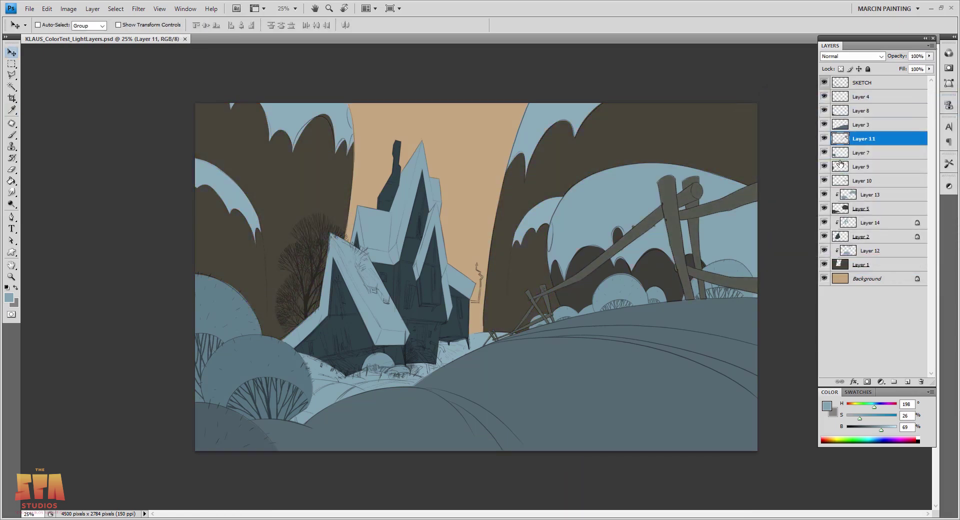
Create a clipped light layer above the house's snow layer, filled with light orange and hidden by a black mask.
click(852, 195)
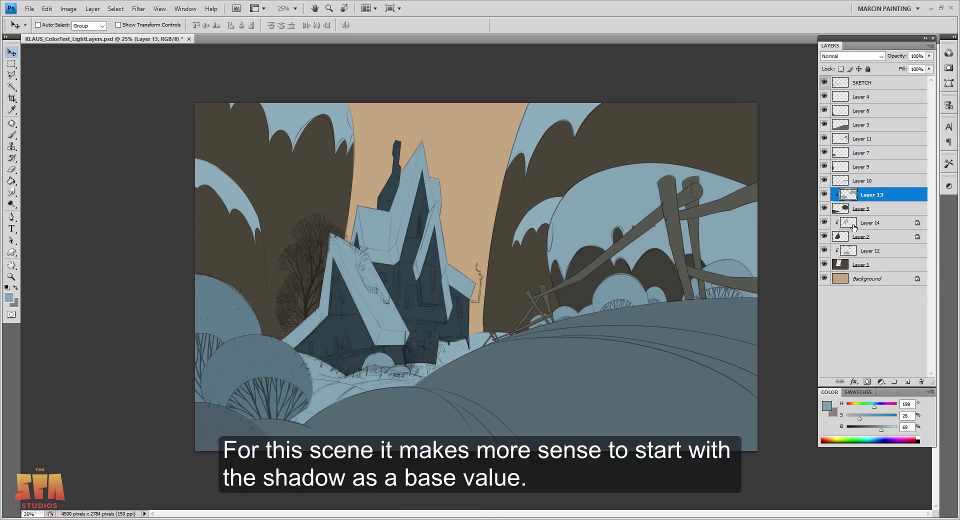
click(854, 227)
key(ctrl+shift+alt+n)
key(l)
drag(825, 440, 831, 439)
key(alt+BackSpace)
click(867, 381)
key(ctrl+i)
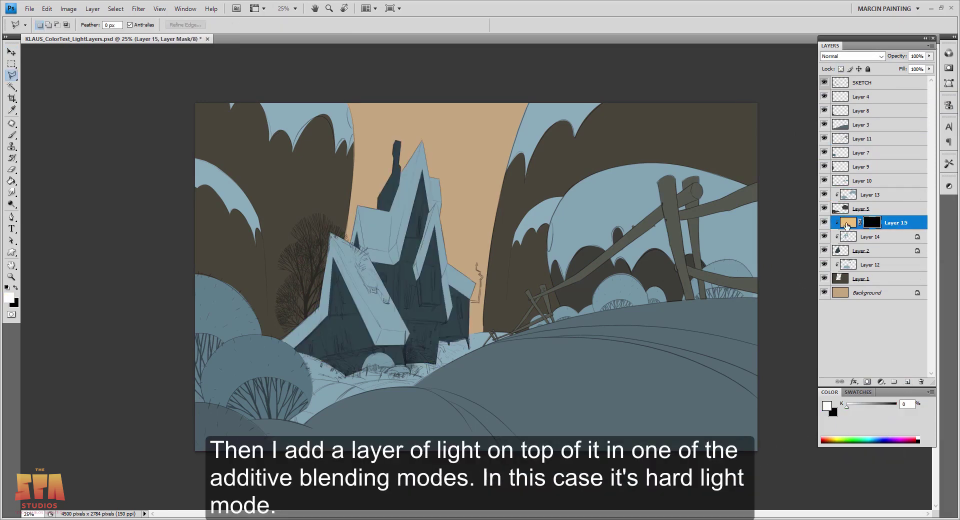
Select the sunlit left face of the tallest roof peak and fill it with white on the light layer's mask.
key(b)
key(ctrl+plus)
key(ctrl+plus)
drag(394, 211, 509, 383)
key(l)
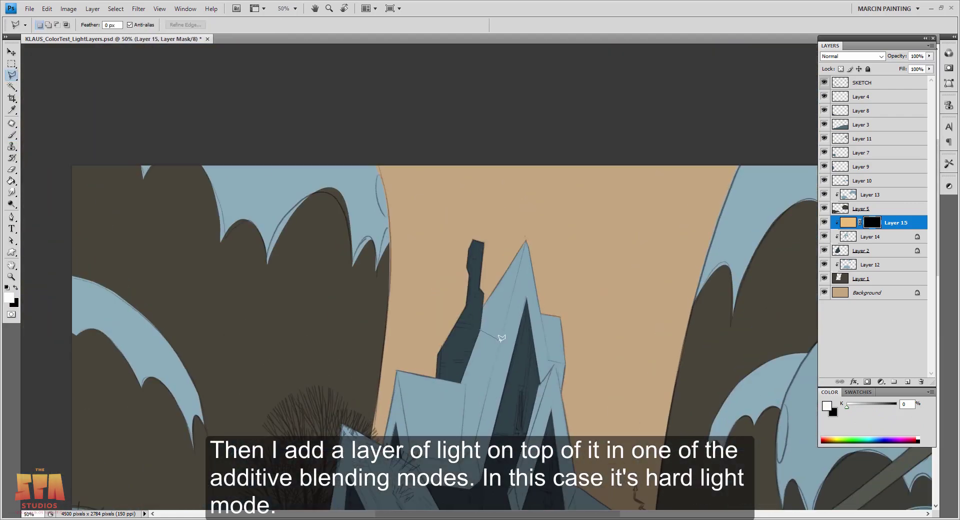
click(499, 347)
click(526, 240)
click(493, 273)
double_click(484, 302)
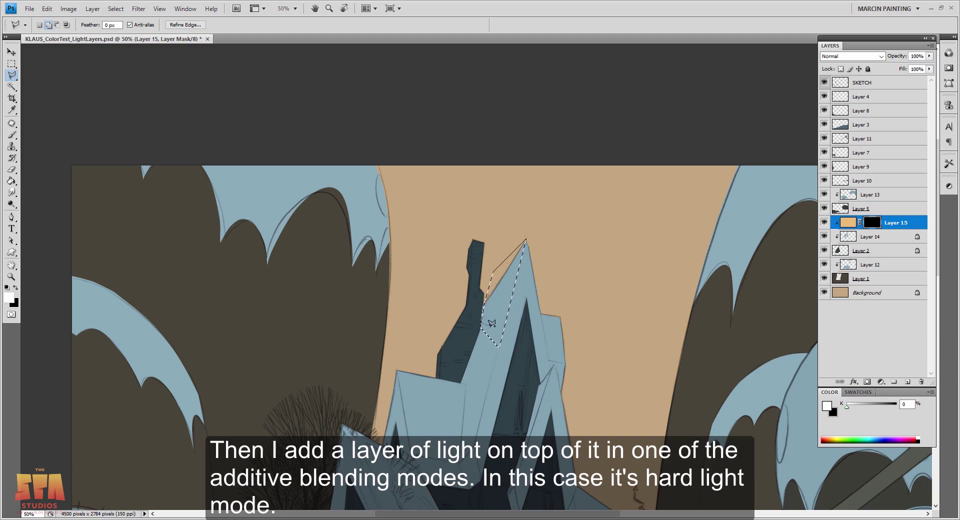
key(alt+BackSpace)
key(ctrl+d)
Reveal a thin rim of light along the chimney's left edge on the light layer's mask.
click(472, 240)
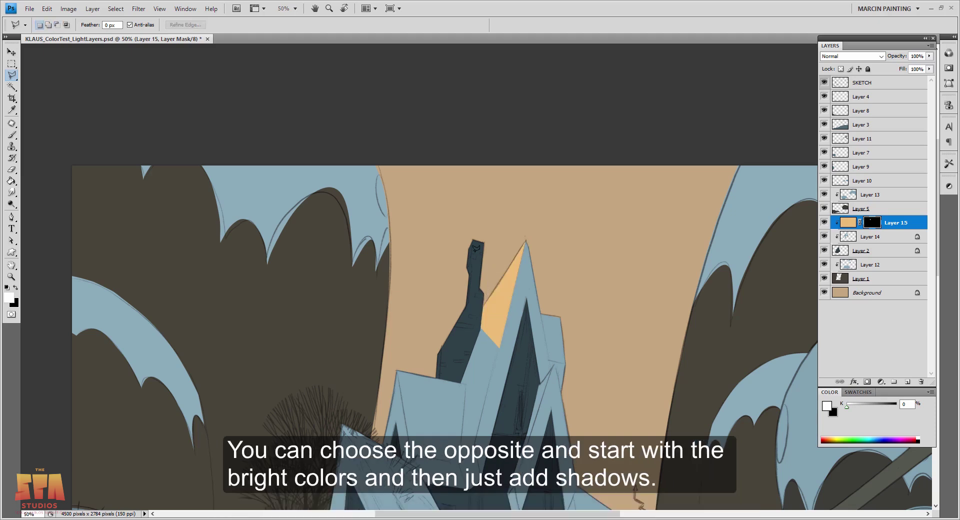
double_click(472, 270)
click(468, 304)
click(442, 373)
double_click(428, 343)
key(alt+BackSpace)
key(ctrl+d)
Hide the sketch, try blending modes on the light layer, and set it to Hard Light.
click(824, 82)
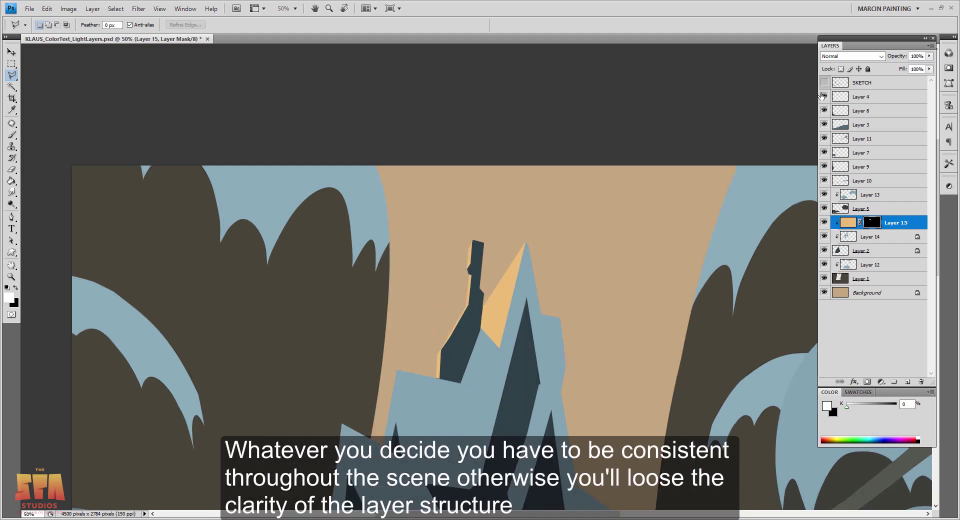
click(848, 223)
click(852, 56)
click(833, 186)
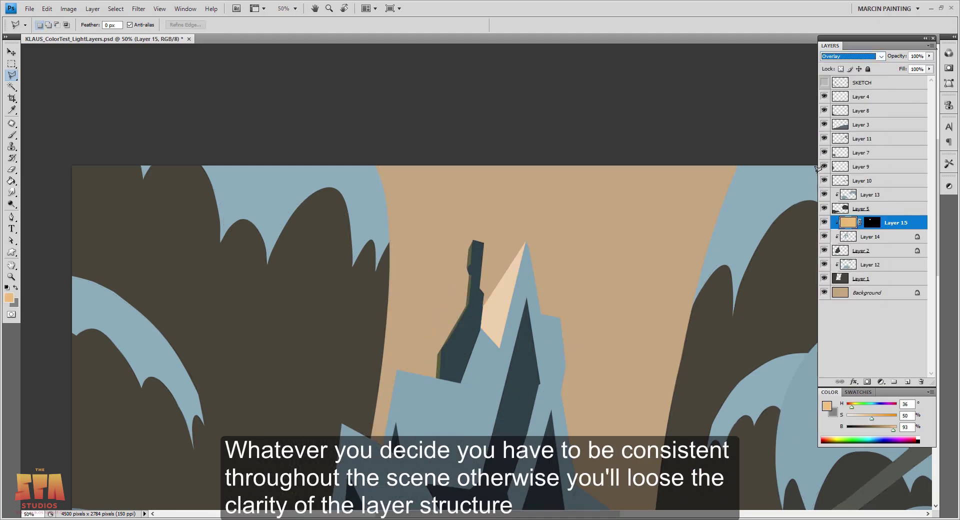
key(Down)
key(Down)
click(851, 57)
click(827, 185)
click(855, 56)
click(832, 199)
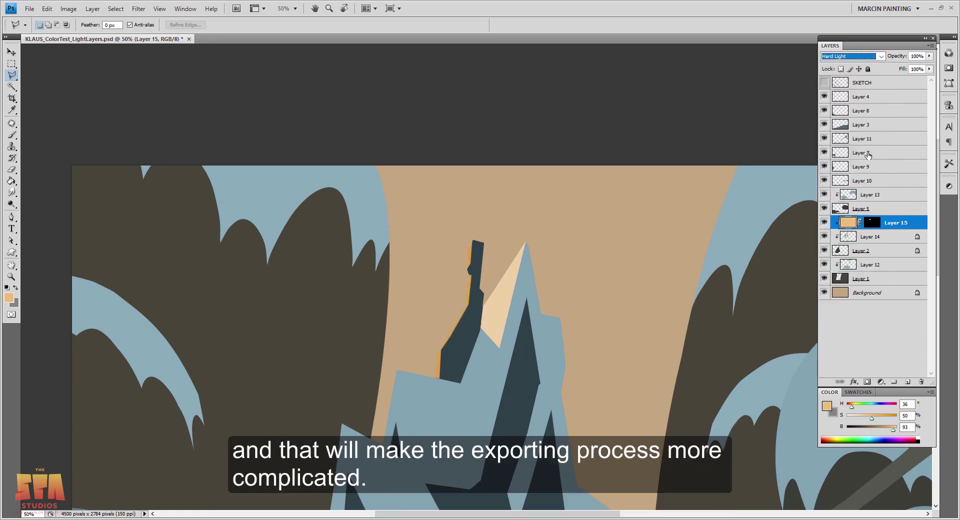
Increase the saturation of the light layer's orange fill with Hue/Saturation.
key(ctrl+u)
drag(849, 193, 861, 194)
click(845, 221)
click(940, 127)
key(l)
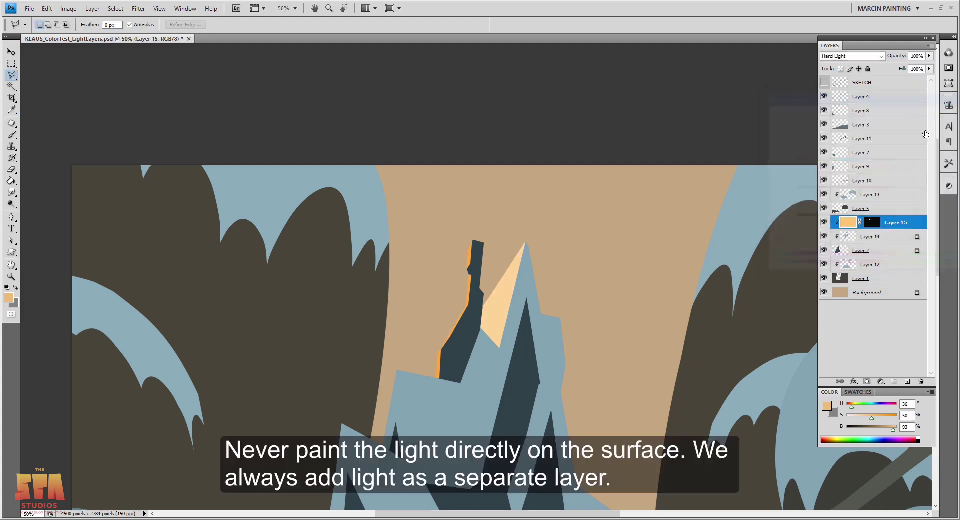
Show the sketch again and reveal light along the middle roof's left edge and ridge on the light layer's mask.
click(872, 222)
click(824, 84)
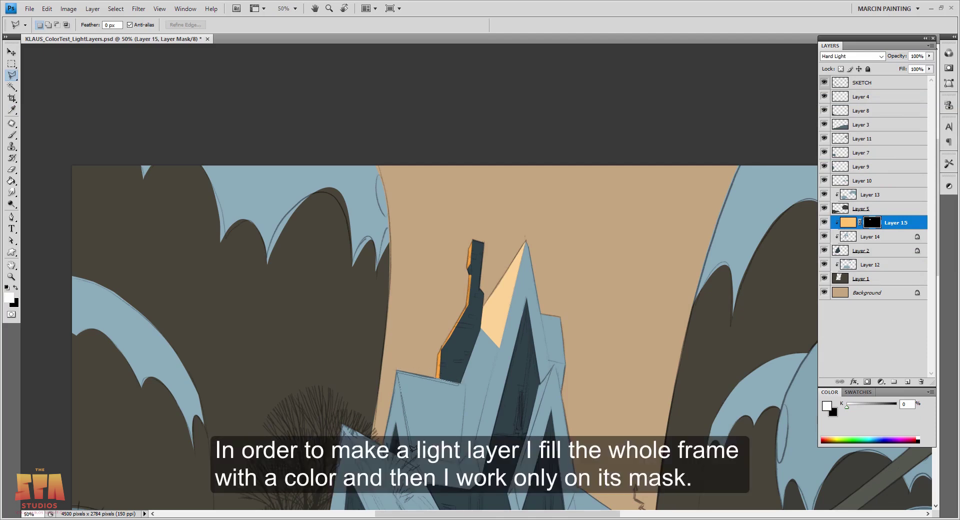
click(395, 356)
double_click(459, 385)
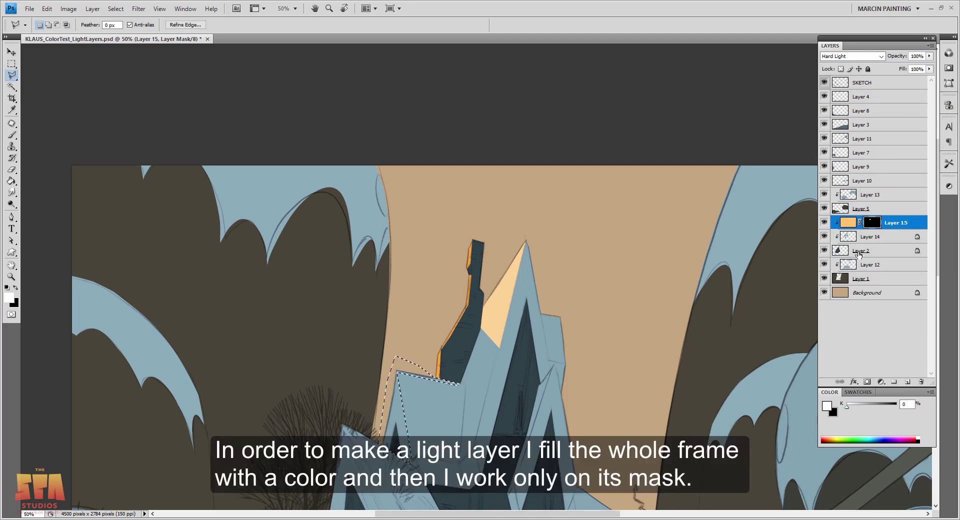
key(alt+BackSpace)
key(ctrl+d)
Reveal thin rim light on the mask along the front gable's ridge and left edge and the right-hand roofs' upper edges.
scroll(799, 306, down, 3)
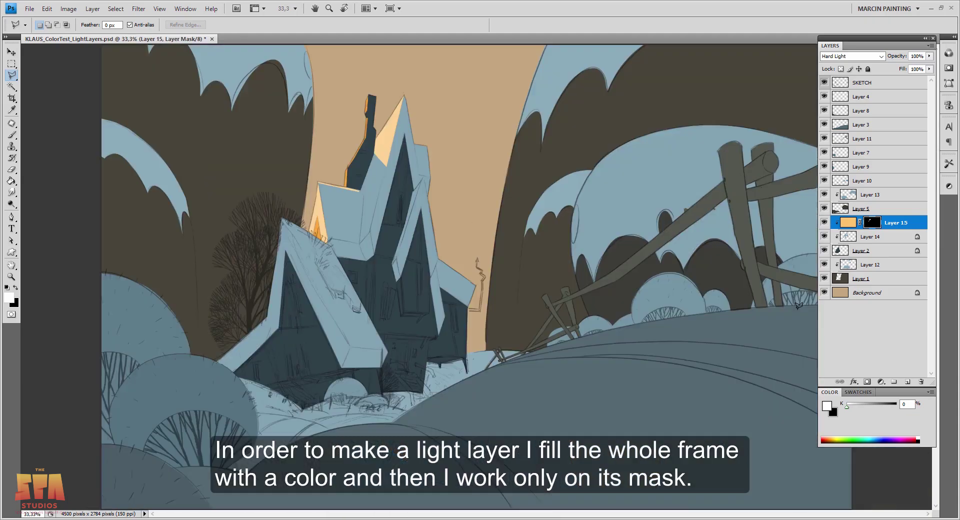
scroll(458, 287, up, 3)
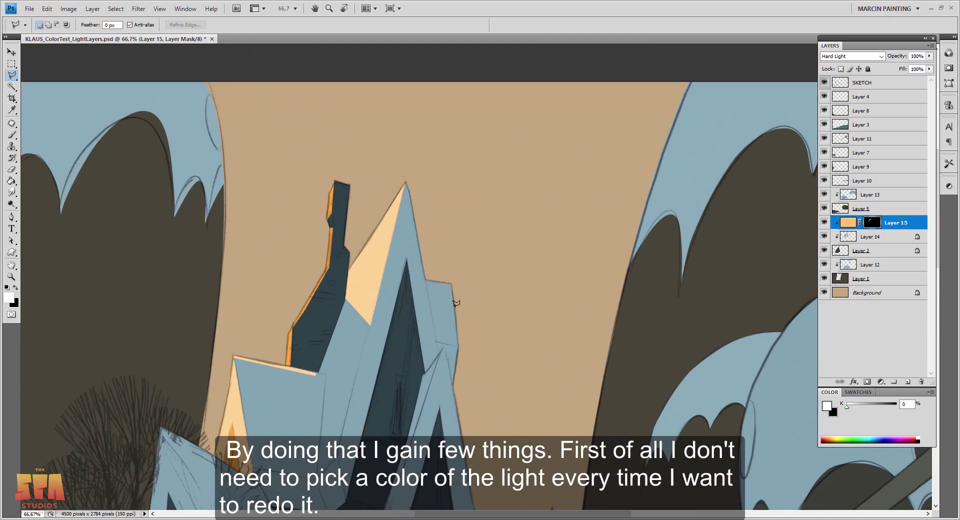
scroll(515, 272, up, 2)
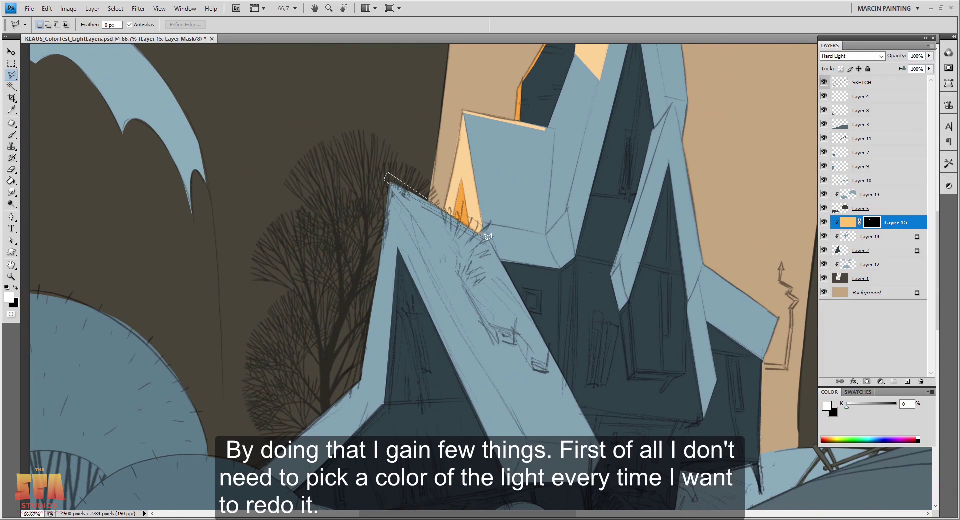
click(391, 184)
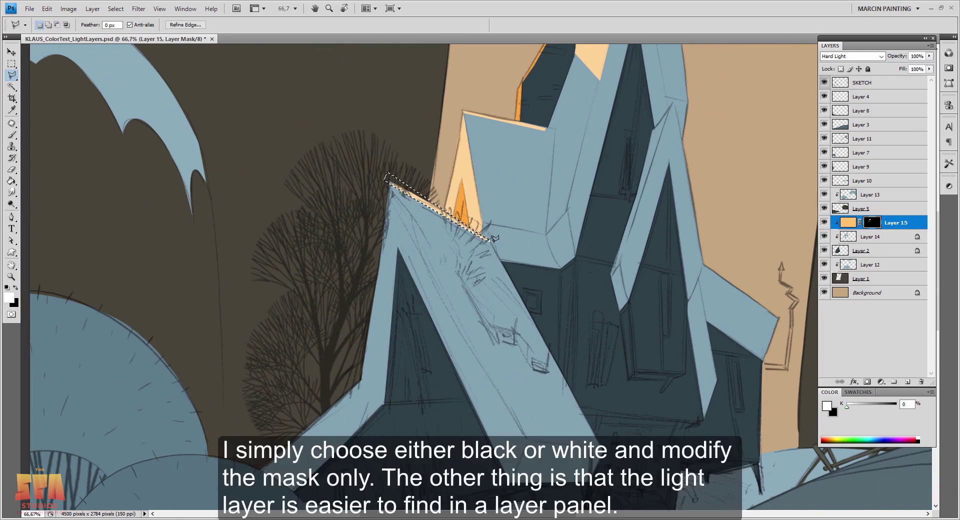
click(263, 470)
click(390, 184)
key(alt+BackSpace)
key(ctrl+d)
drag(761, 243, 471, 428)
key(b)
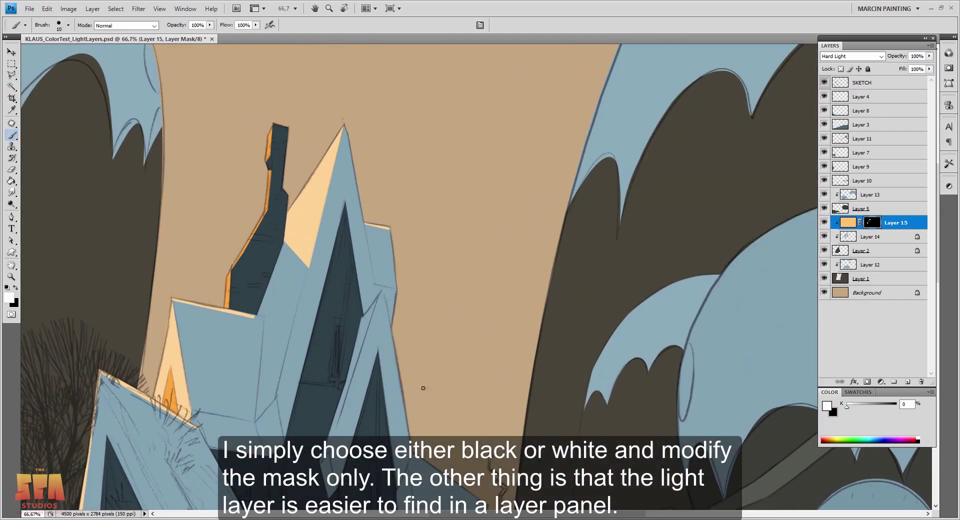
key(ctrl+minus)
drag(335, 355, 515, 392)
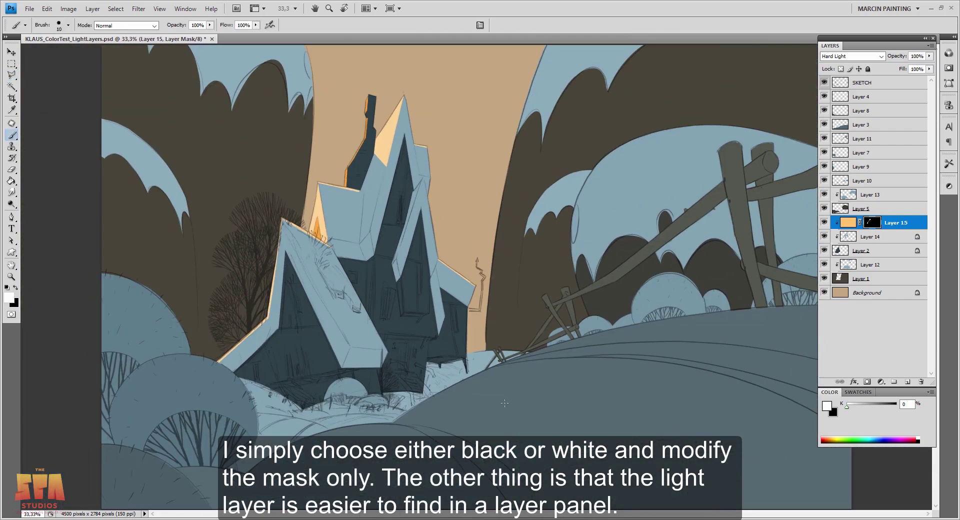
Try extending the light down the tallest roof's left face and masking out a chimney-shaped shadow.
mouse_move(369, 226)
mouse_down()
mouse_move(382, 162)
mouse_move(369, 215)
mouse_up()
key(x)
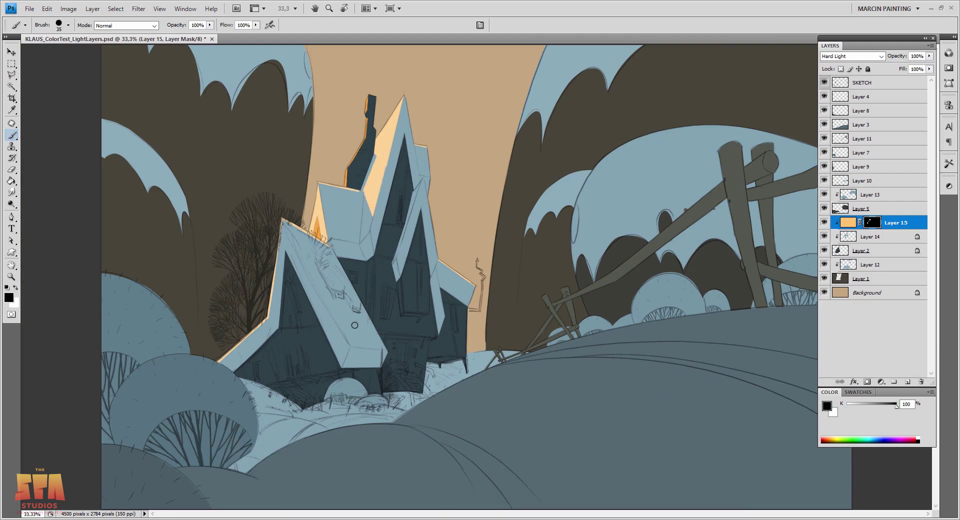
key(l)
click(366, 170)
key(alt+BackSpace)
key(ctrl+d)
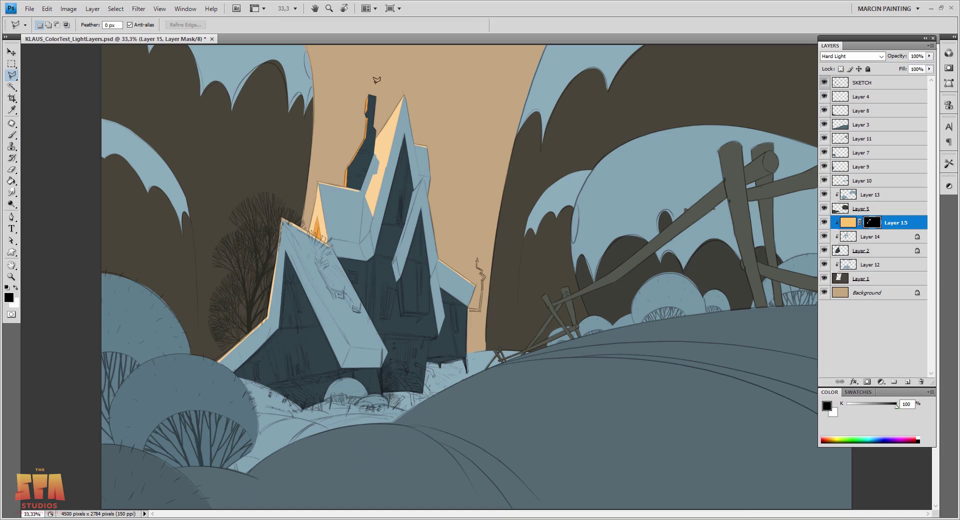
Undo the extended roof light and the chimney shadow on the mask.
key(ctrl+alt+z)
key(ctrl+alt+z)
key(ctrl+alt+z)
key(ctrl+alt+z)
key(ctrl+alt+z)
Duplicate the house's light layer above the clipped snow layer of the dark hills and fill the copy's mask with black.
drag(881, 225, 875, 196)
click(875, 196)
key(d)
key(alt+BackSpace)
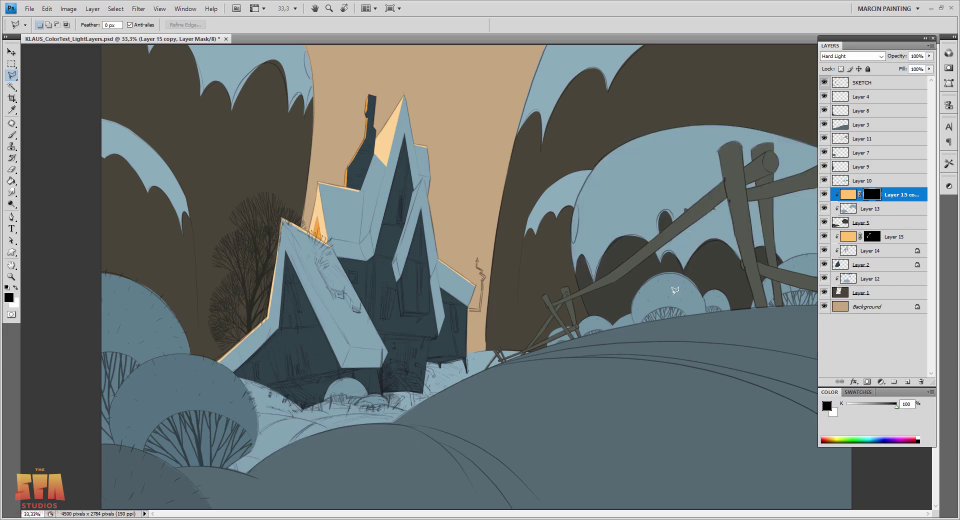
Brush white on the copied light layer's mask along the left edge of the snowy hill behind the fence.
key(x)
key(b)
drag(629, 144, 590, 311)
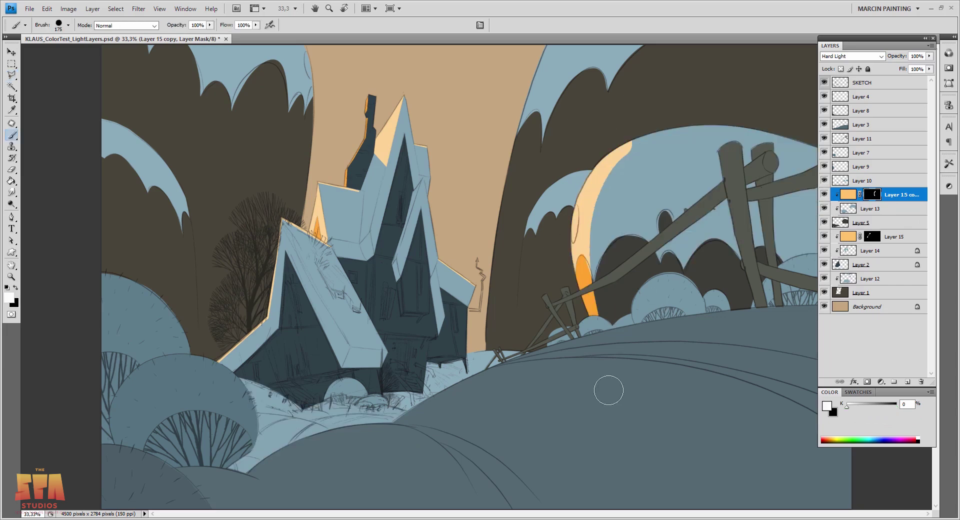
Extend the light along the snowy hill's upper edge, and duplicate its light layer above Layer 10 with the copy's mask filled black.
drag(581, 197, 803, 122)
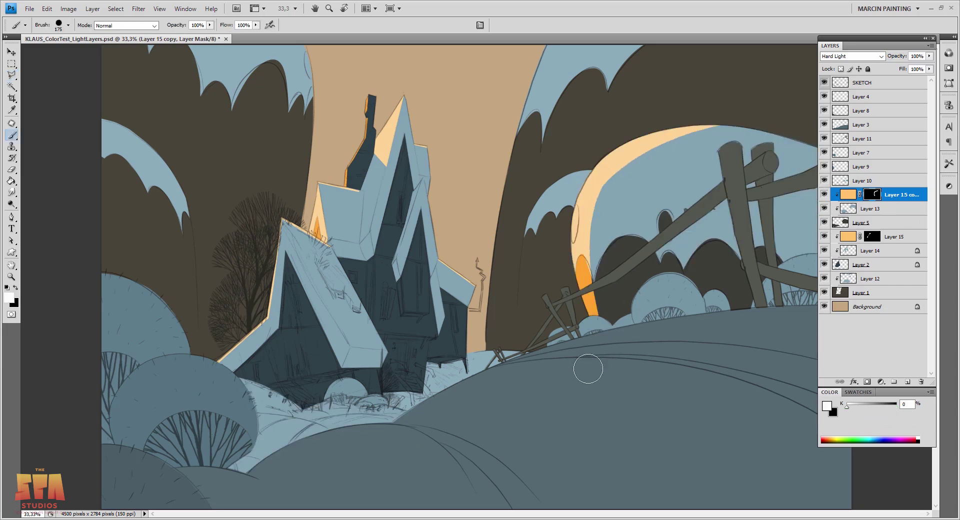
key(ctrl+j)
key(ctrl+bracketright)
key(ctrl+BackSpace)
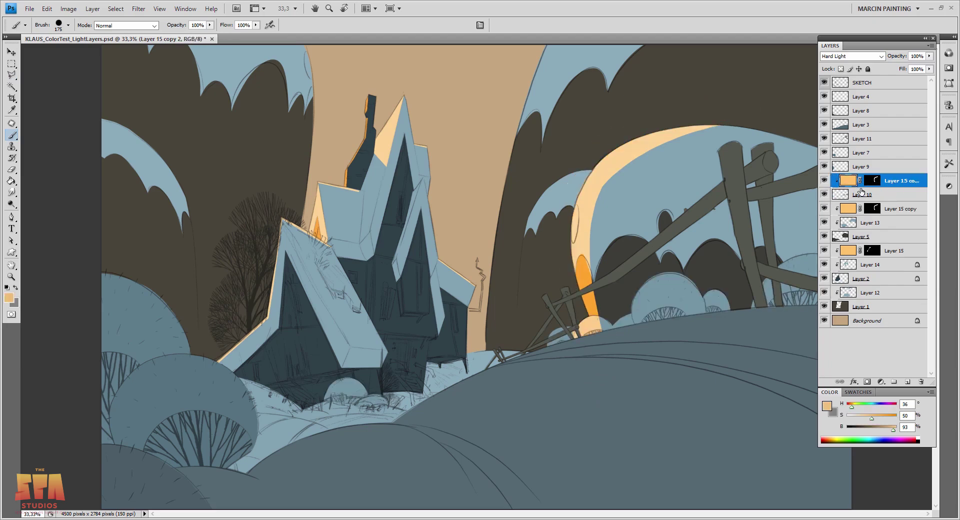
Brush white on the copied light layer's mask along the left edges of the round bushes behind the fence.
key(l)
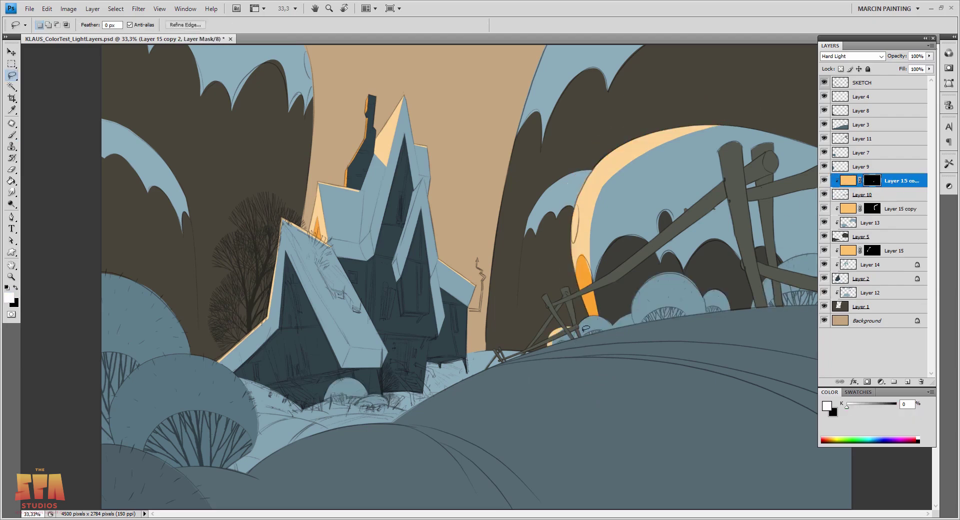
key(ctrl+plus)
key(b)
drag(674, 403, 730, 345)
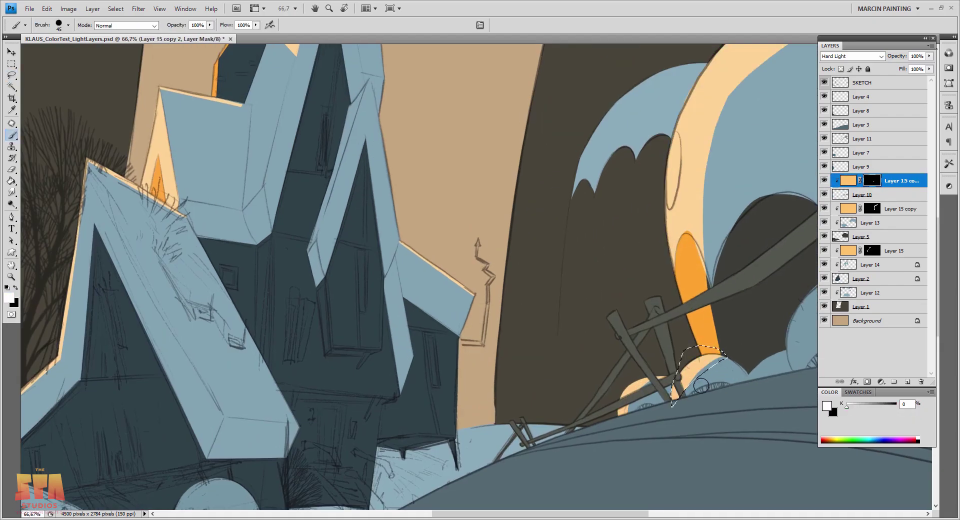
key(ctrl+minus)
key(bracketright)
key(bracketright)
key(bracketright)
drag(715, 345, 728, 302)
key(ctrl+d)
Hide the sketch layer and examine the light shapes on the bushes against the whole image.
click(824, 82)
key(bracketleft)
key(bracketleft)
key(bracketleft)
key(x)
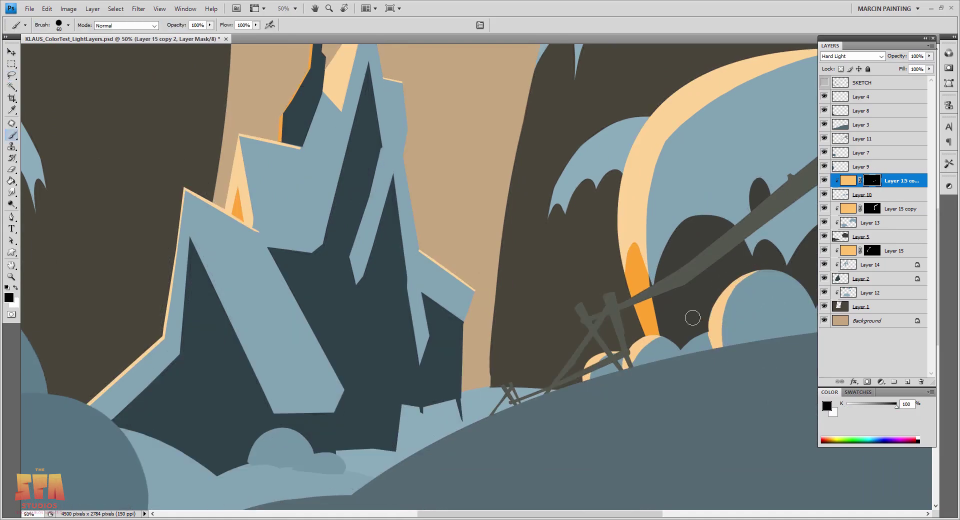
key(ctrl+minus)
key(ctrl+minus)
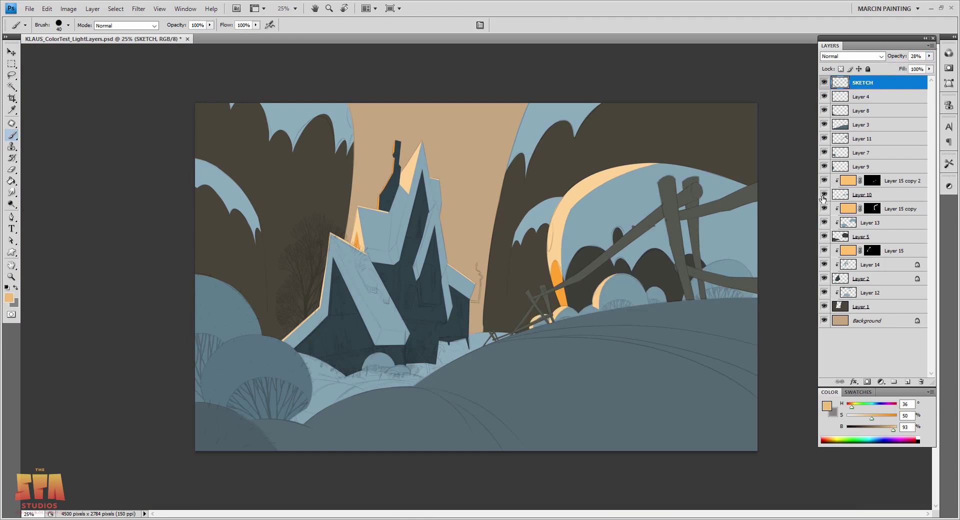
Duplicate the house's light layer above Layer 12, clipped to the distant dark mountains, and fill the copy's mask with black.
click(890, 251)
drag(890, 258, 890, 286)
click(871, 292)
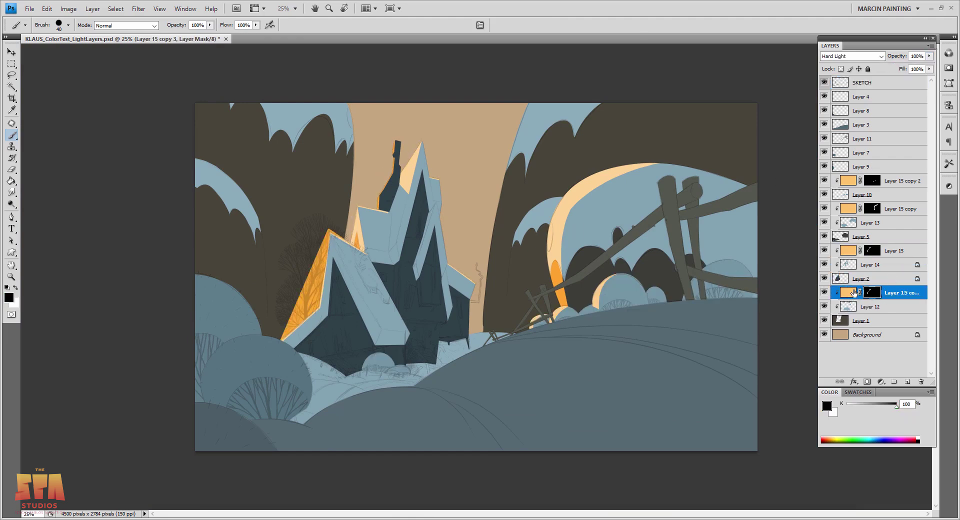
key(alt+BackSpace)
key(x)
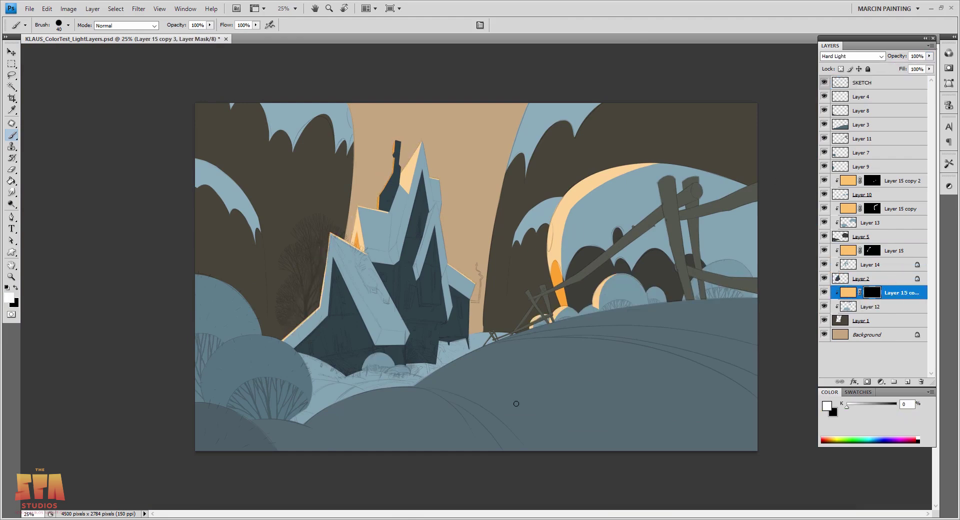
Enlarge the brush to 250 and paint white on the mask down the left edge of the tall right-hand mountain.
key(bracketright)
key(bracketright)
key(bracketright)
key(bracketright)
key(bracketright)
key(bracketright)
key(bracketright)
key(bracketright)
key(bracketright)
drag(537, 87, 492, 447)
drag(555, 94, 506, 397)
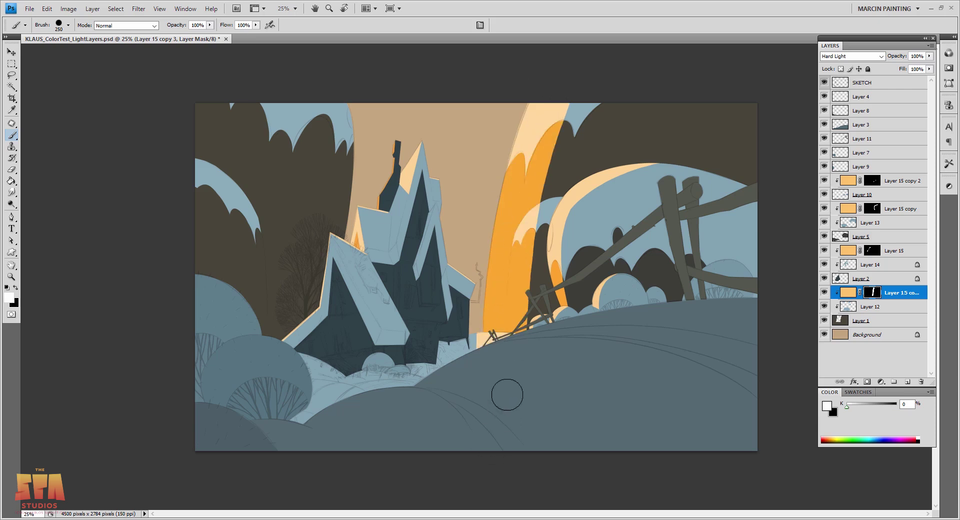
Brush black on the mask to trim the light's right side off the mountain and small snow cap, and touch it up with white.
key(ctrl+shift+d)
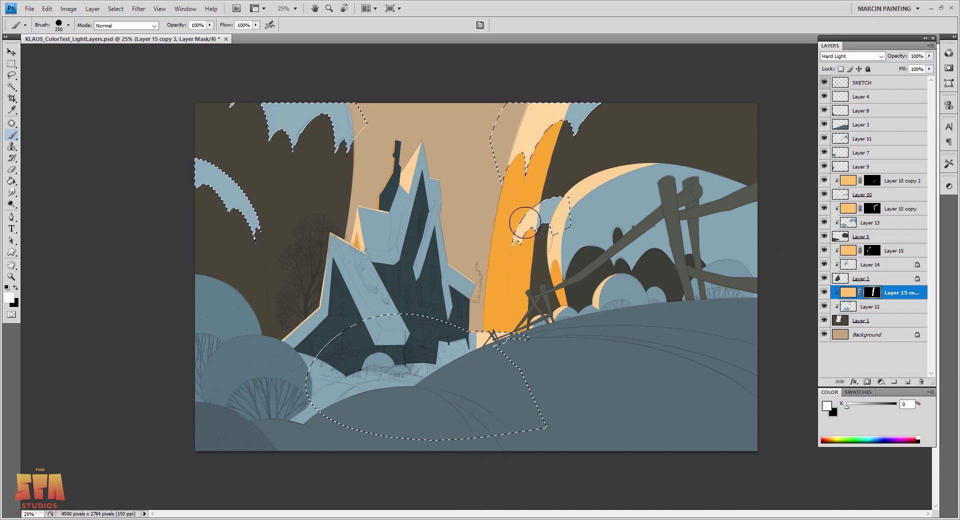
key(ctrl+d)
key(x)
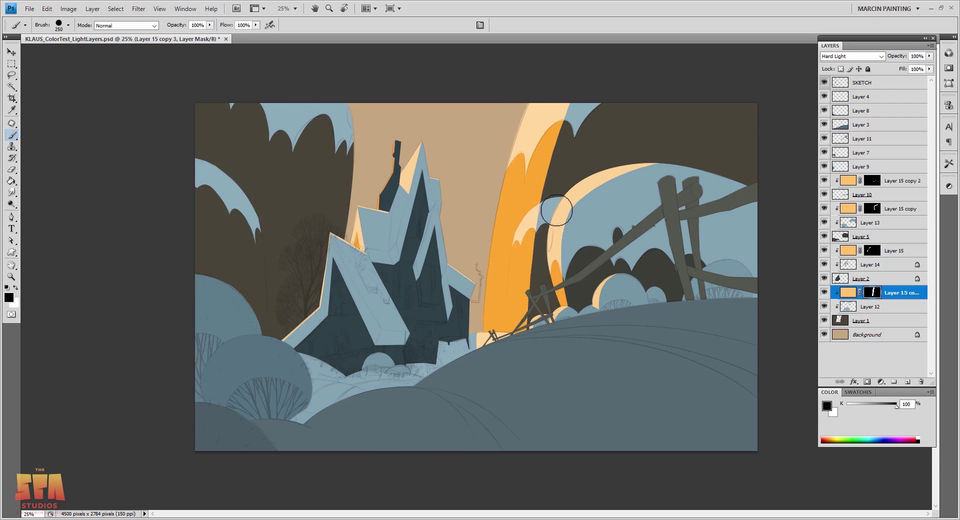
drag(552, 226, 531, 337)
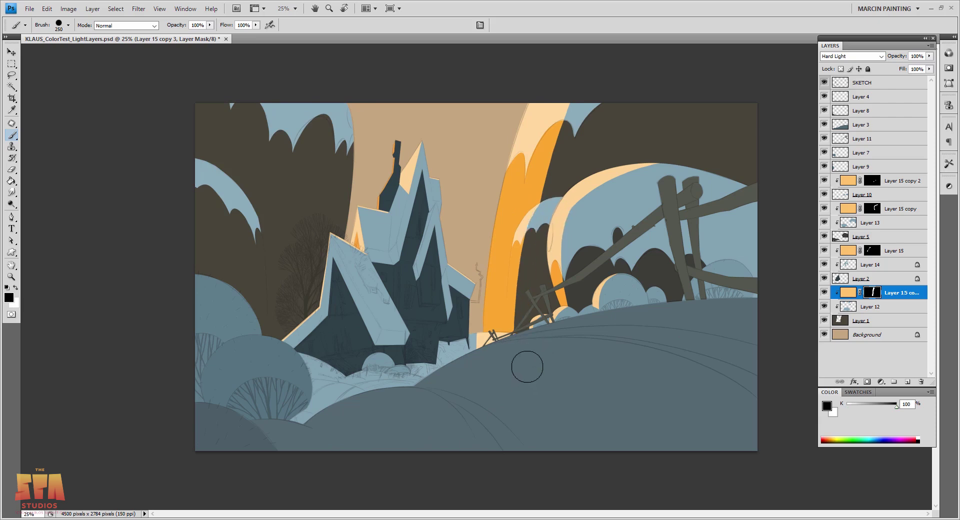
key(x)
drag(510, 202, 509, 419)
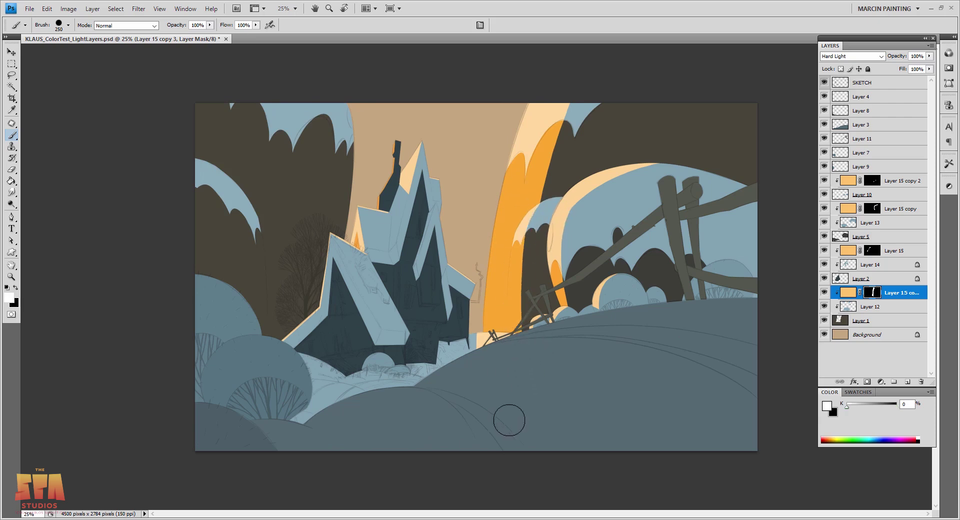
Brush the light onto the snowy ground just right of the house and trim its left end on the mask.
mouse_move(463, 344)
mouse_down()
mouse_move(433, 356)
mouse_move(443, 359)
mouse_up()
key(x)
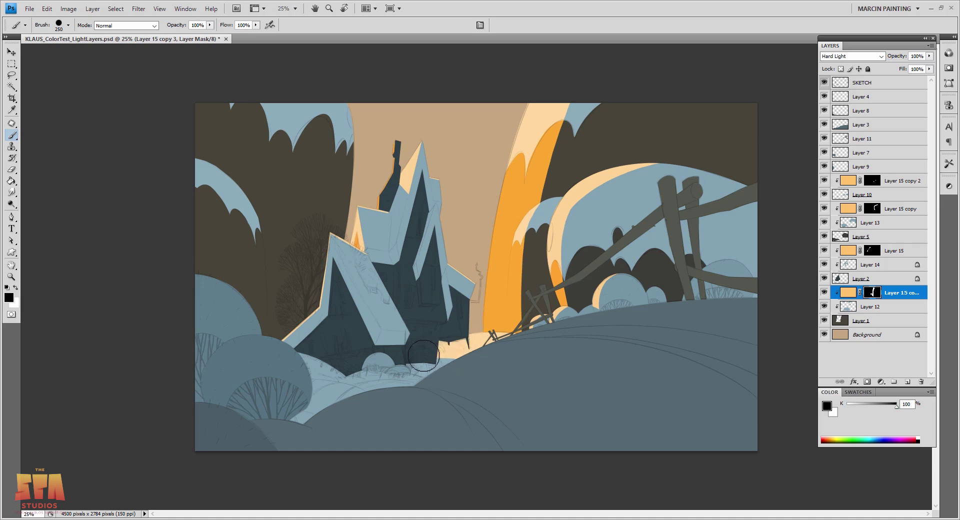
key(x)
Paint a band of light on the Layer 15 copy mask across the snow in front of the house, trimming its lower edge with black.
ctrl+click(415, 389)
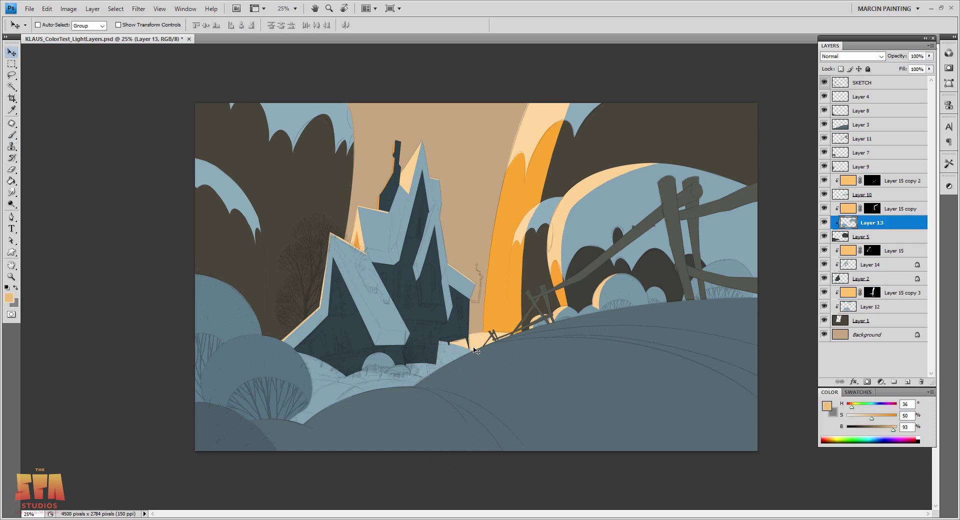
mouse_move(298, 370)
mouse_down()
mouse_move(327, 374)
mouse_move(354, 400)
mouse_move(448, 428)
mouse_up()
key(x)
key(x)
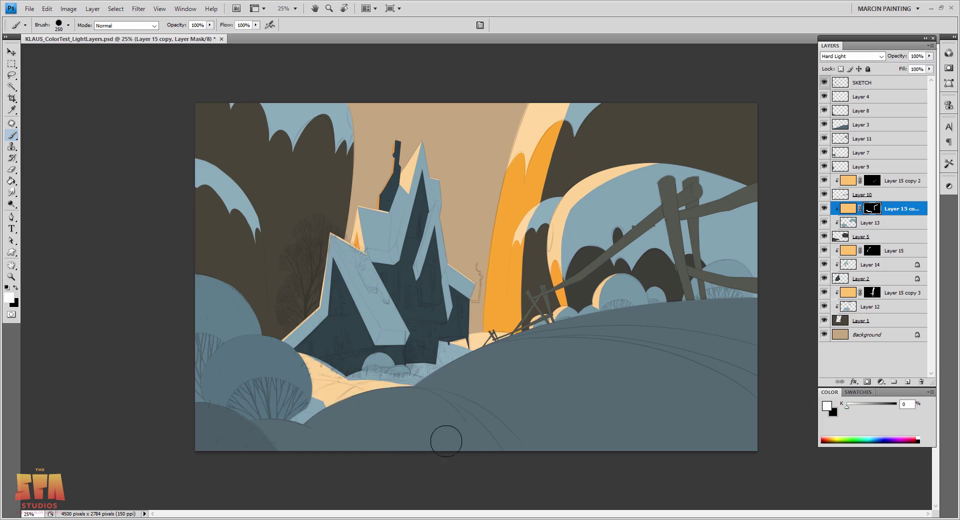
drag(300, 395, 382, 448)
key(x)
mouse_move(336, 427)
mouse_down()
mouse_move(365, 408)
mouse_move(388, 409)
mouse_up()
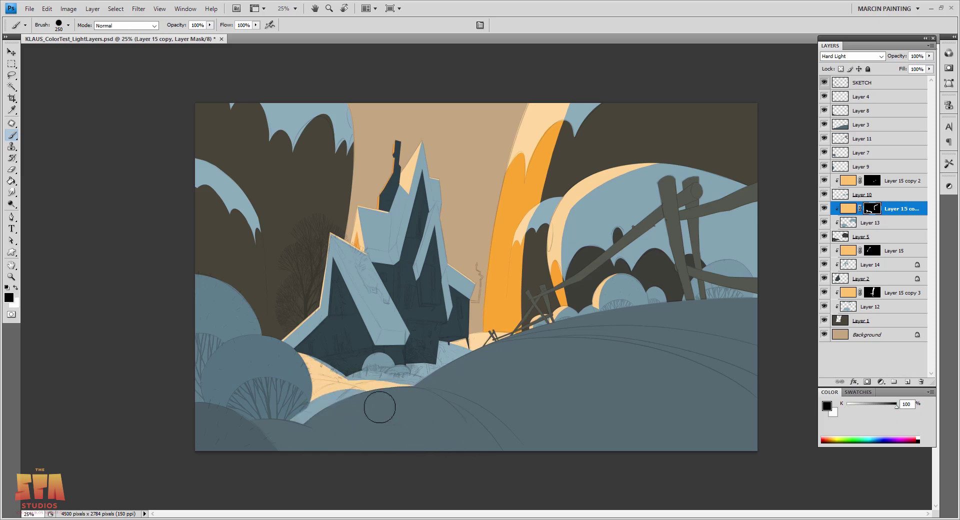
Reduce the saturation of the distant mountains' light layer, Layer 15 copy 3, keeping its blend mode at Hard Light.
key(v)
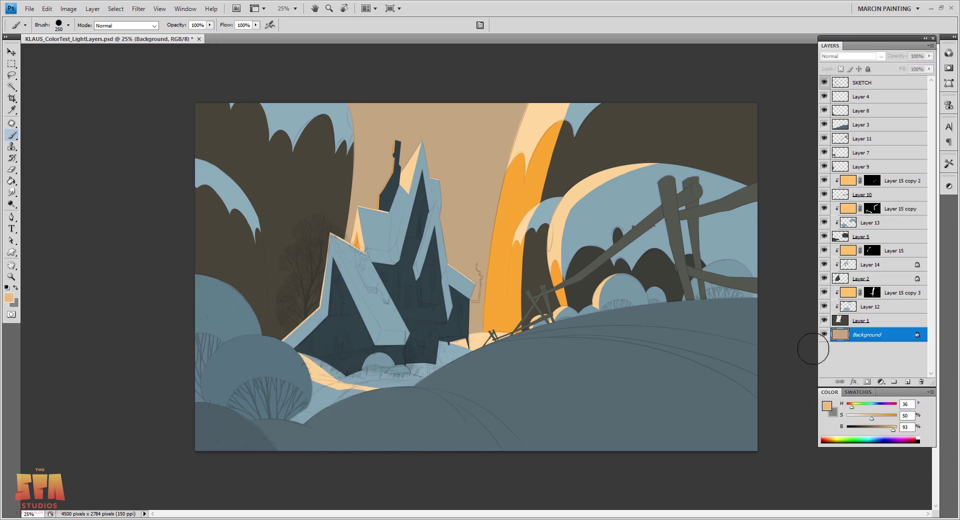
ctrl+click(504, 290)
click(852, 56)
click(832, 176)
click(853, 56)
click(832, 190)
key(ctrl+u)
drag(845, 188, 821, 195)
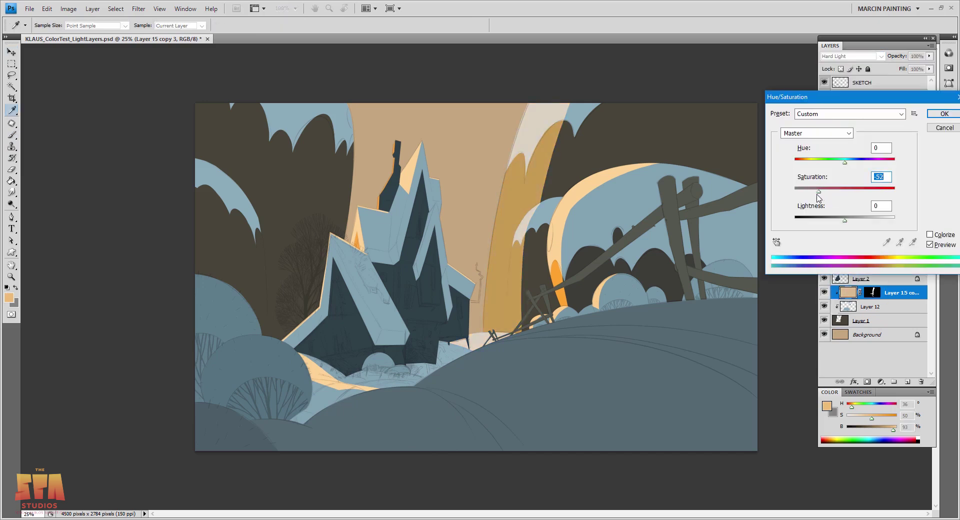
key(Return)
key(v)
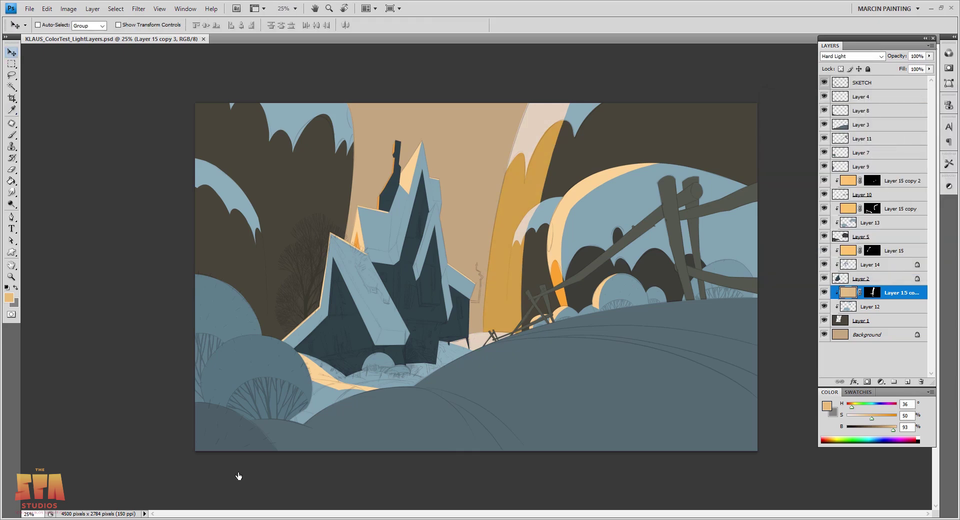
Colorize the house's base color on Layer 2 to a dark brown with Hue 36 and Saturation 14.
click(849, 280)
key(ctrl+u)
drag(844, 191, 802, 195)
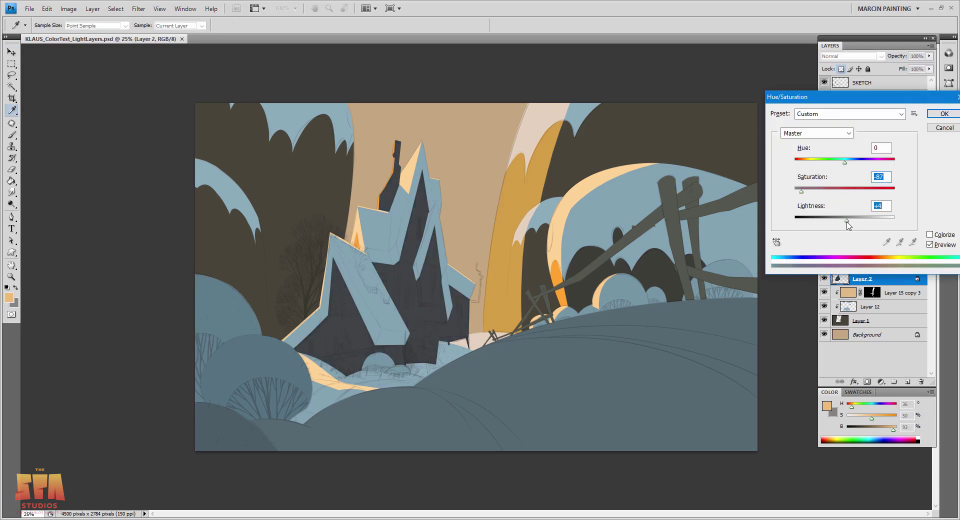
drag(847, 221, 848, 225)
click(930, 234)
drag(819, 191, 806, 194)
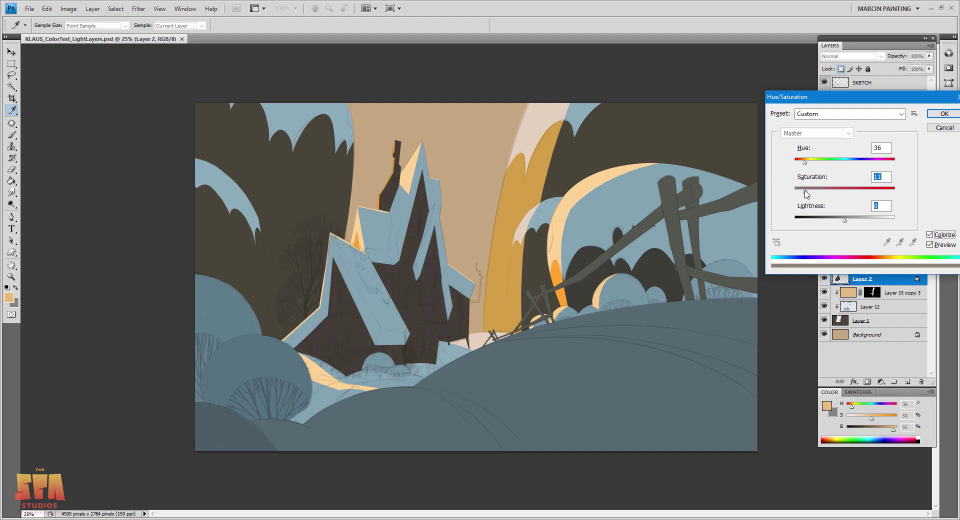
drag(844, 220, 847, 224)
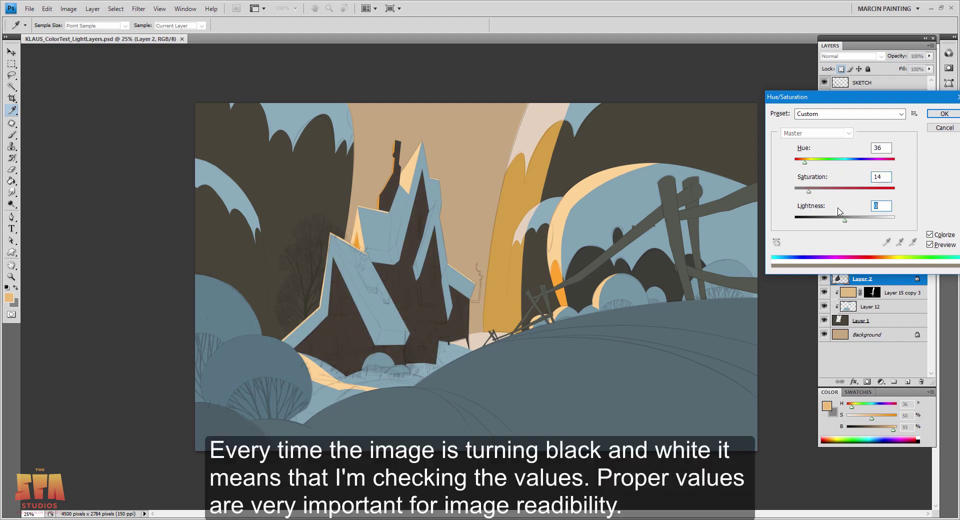
click(936, 118)
Using a temporary grayscale proof to judge values, set the Background layer's Lightness to +85 with Hue/Saturation.
key(v)
key(ctrl+y)
click(850, 338)
key(ctrl+u)
key(Escape)
key(ctrl+u)
drag(846, 220, 892, 217)
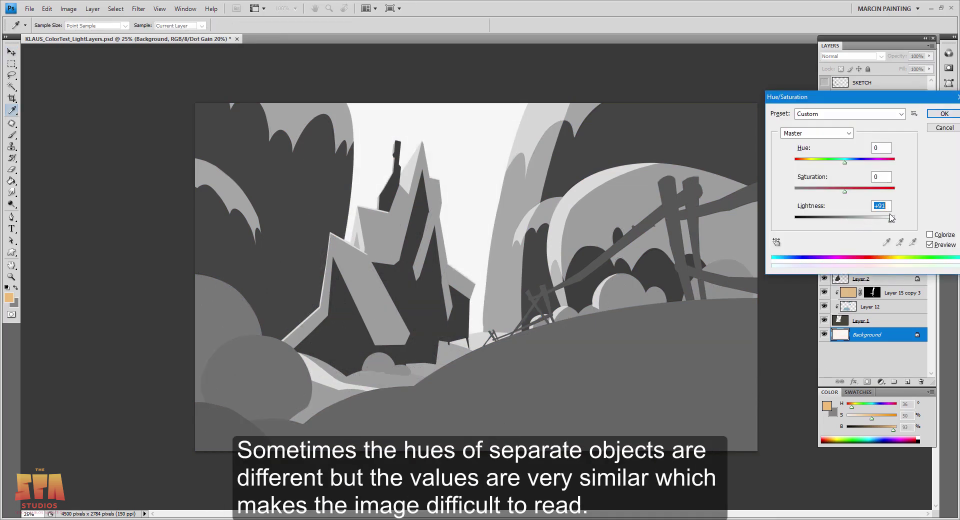
mouse_move(888, 220)
mouse_down()
mouse_move(863, 221)
mouse_move(884, 220)
mouse_up()
key(ctrl+y)
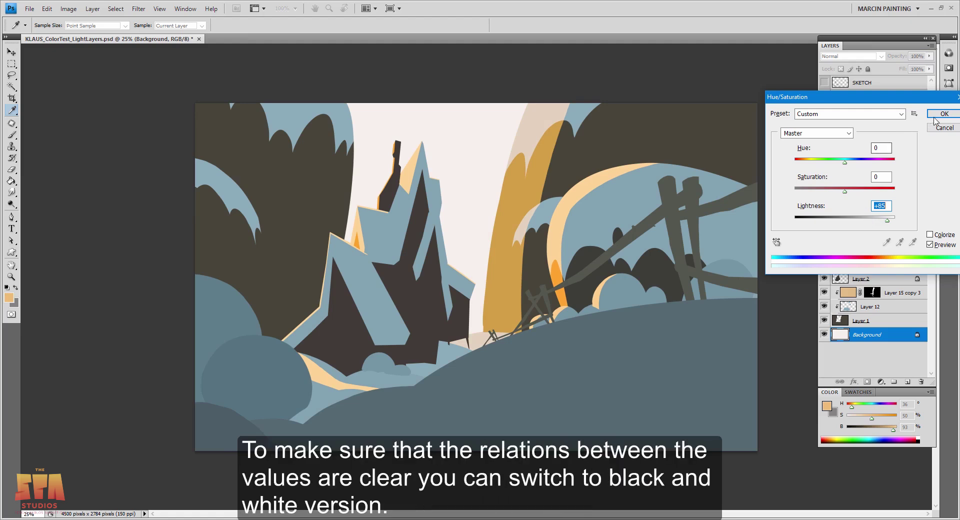
key(Return)
Toggle the background lightening off and on to compare both versions of the sky.
key(v)
key(ctrl+z)
key(ctrl+z)
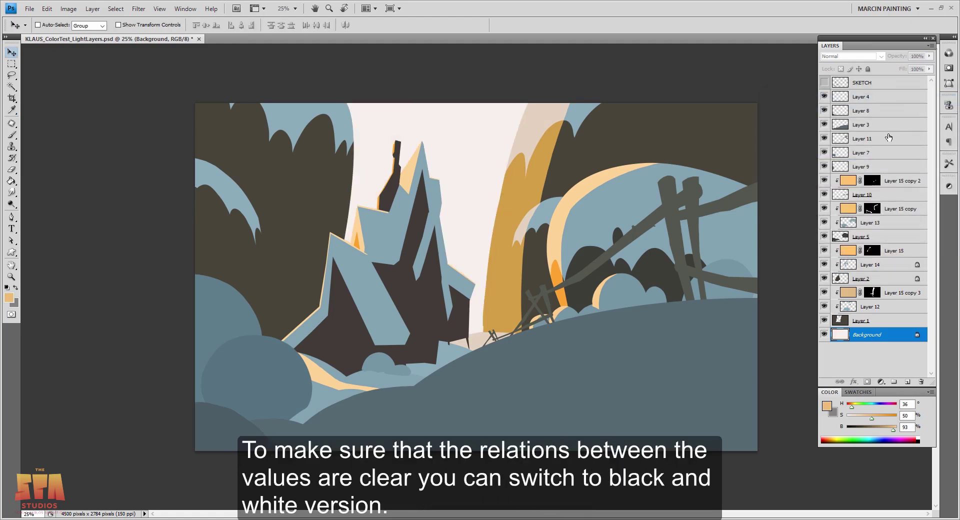
Show the sketch layer again and add a new layer above the house's base layer.
click(824, 82)
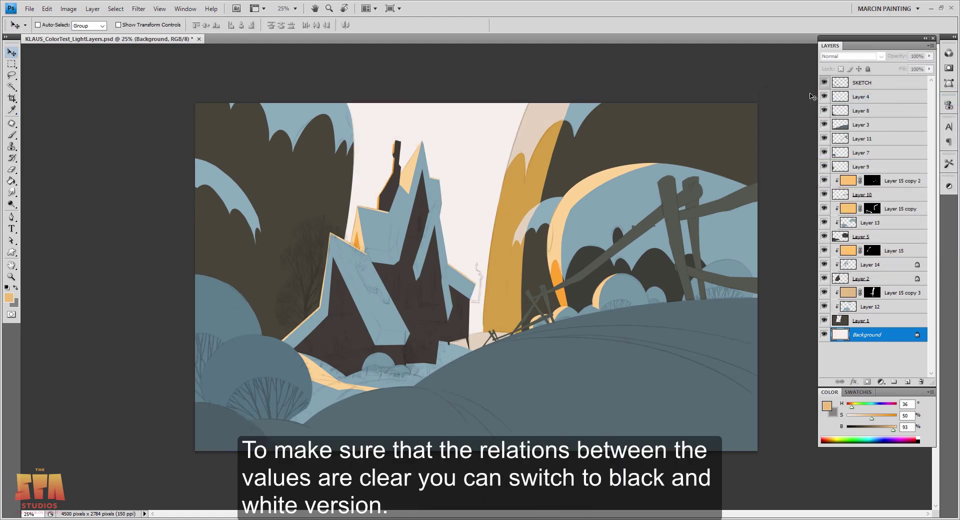
ctrl+click(433, 319)
click(906, 382)
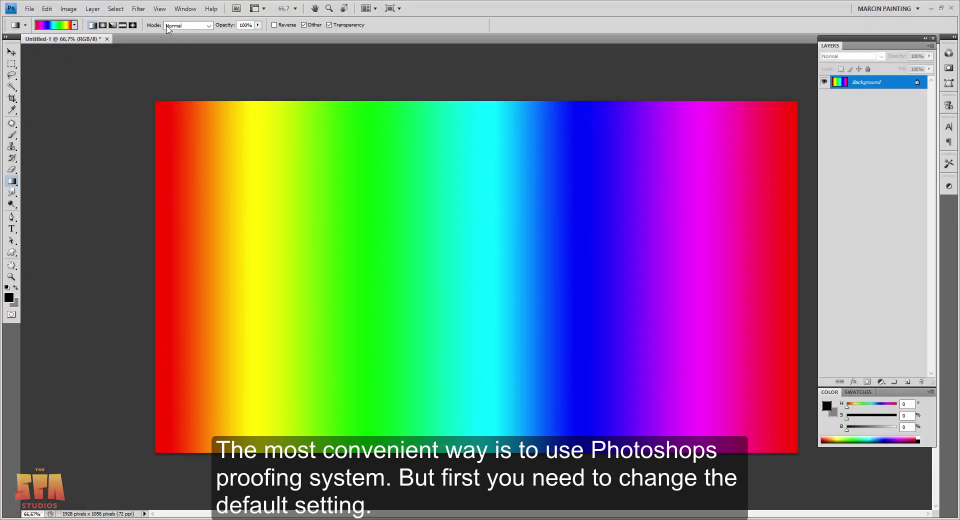
In the rainbow gradient document, customize the proof setup to simulate Working Gray - Dot Gain 20%, and switch the proof preview off.
click(162, 10)
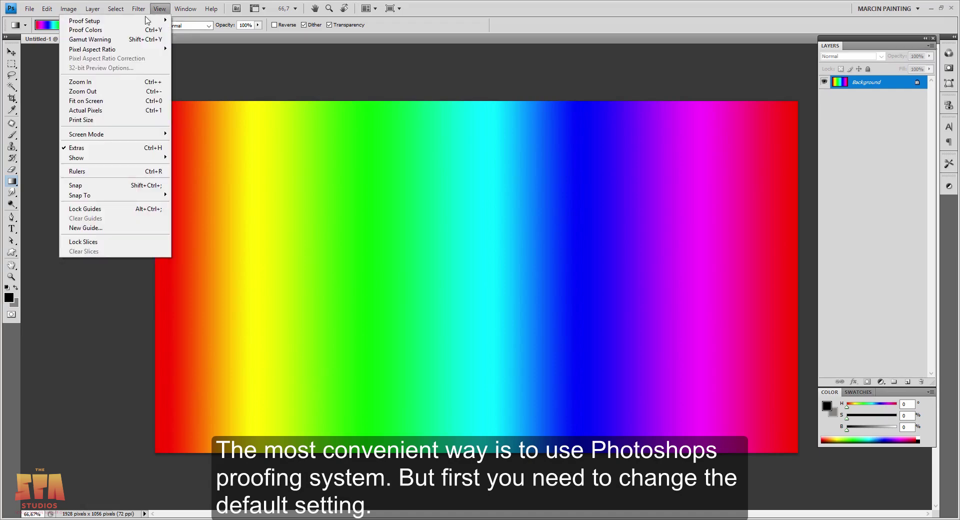
mouse_move(158, 22)
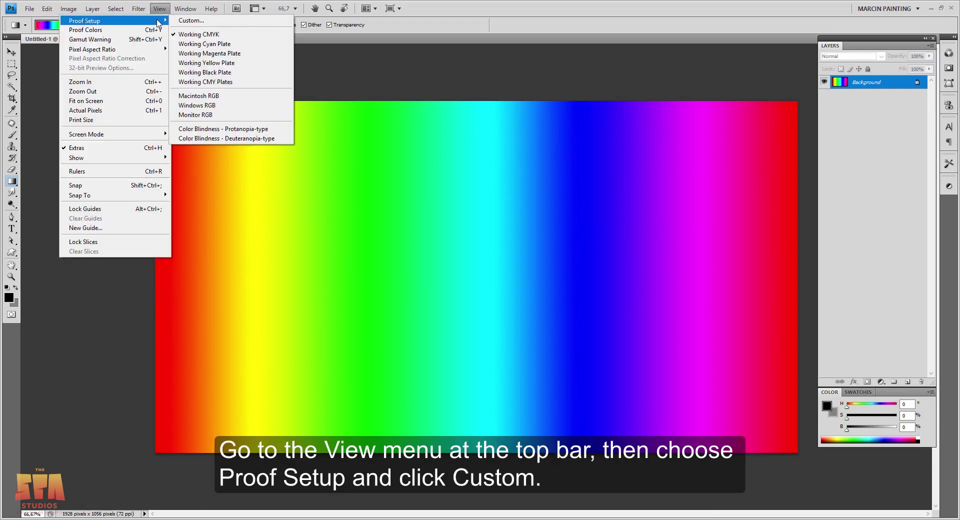
click(190, 20)
click(441, 175)
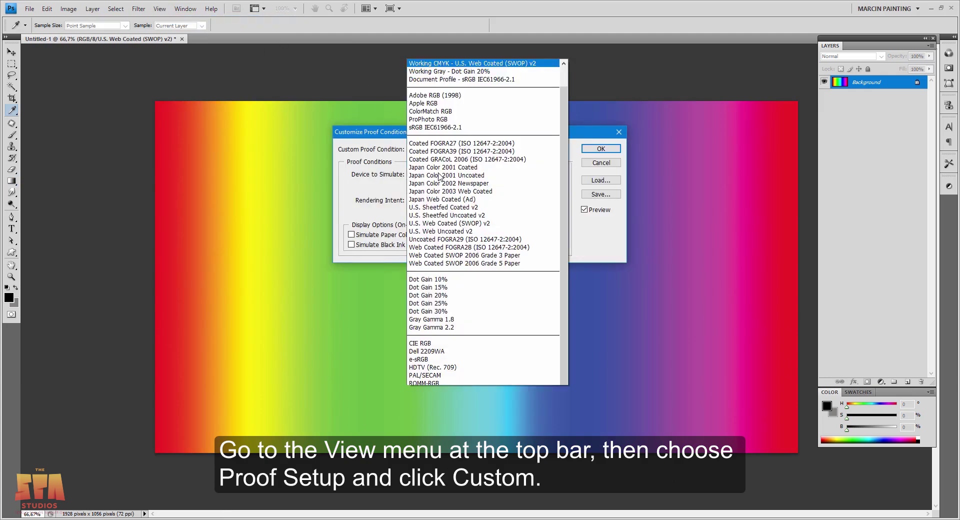
scroll(452, 164, up, 1)
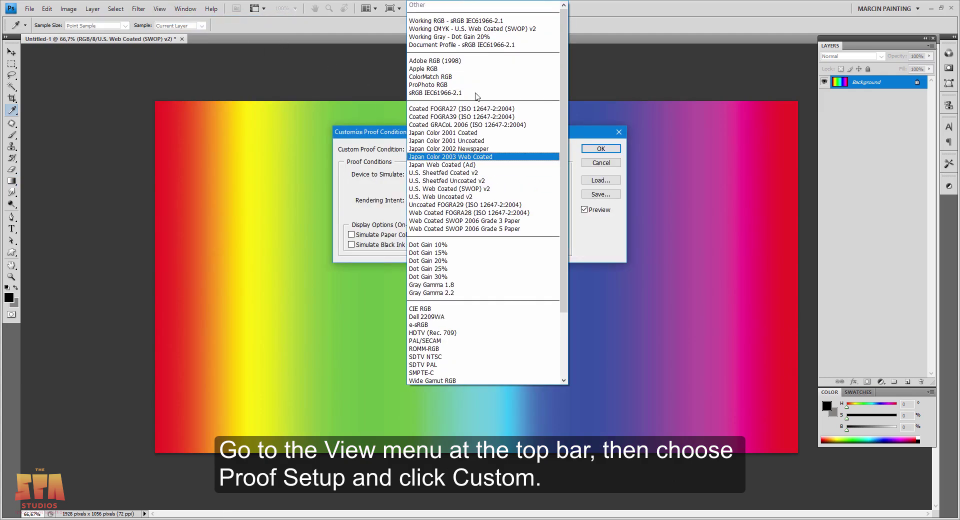
click(487, 37)
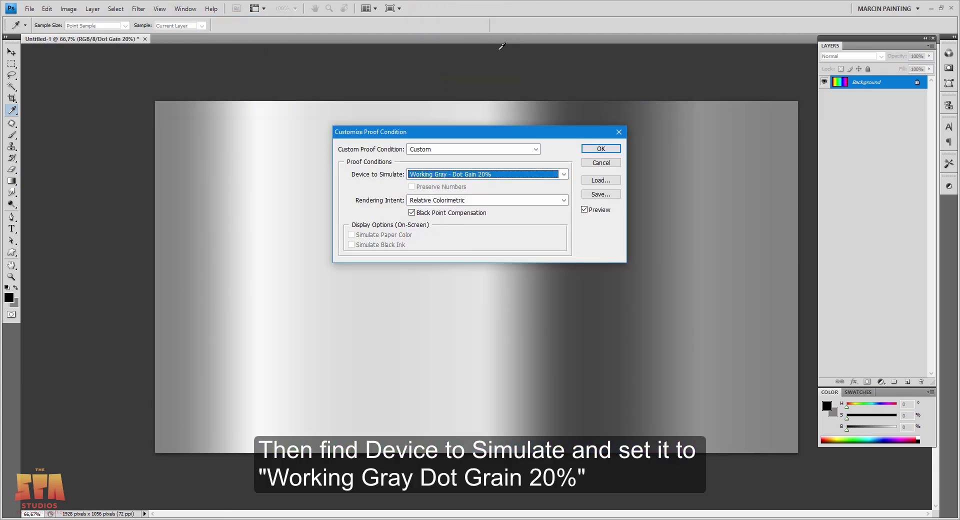
click(601, 149)
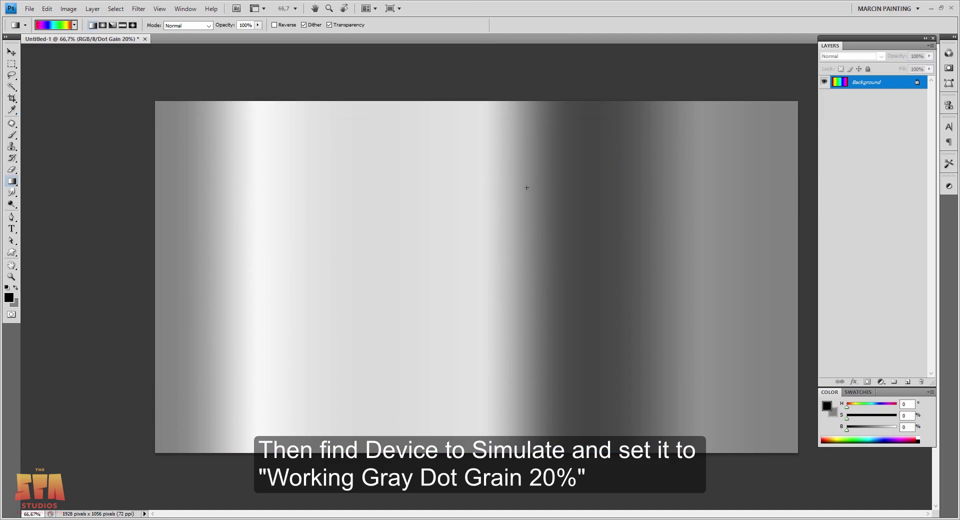
key(ctrl+y)
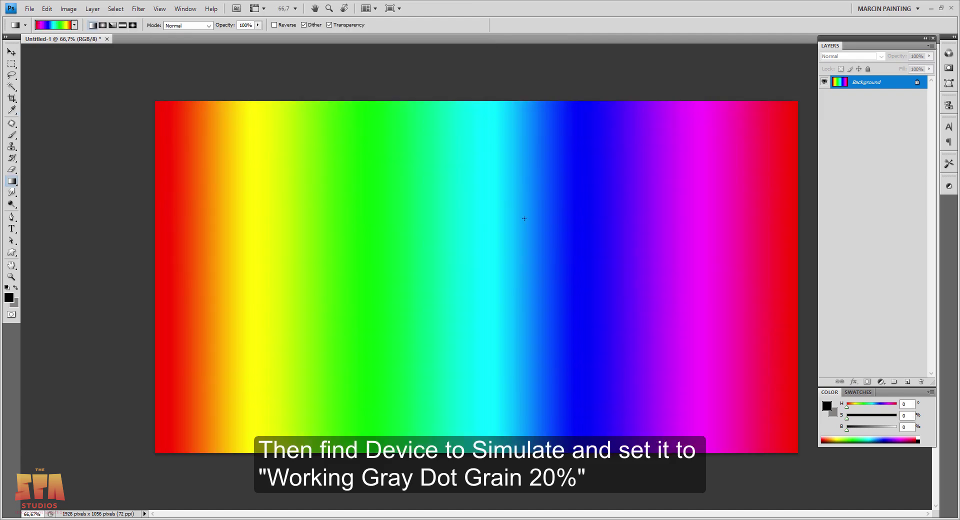
Toggle the grayscale proof preview on and off to compare the rainbow gradient's colours with their values.
key(ctrl+y)
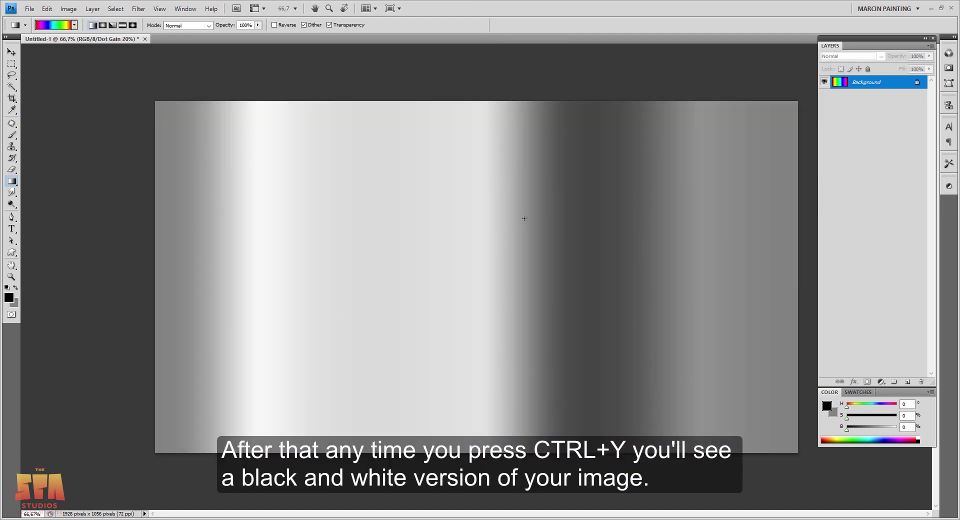
key(ctrl+y)
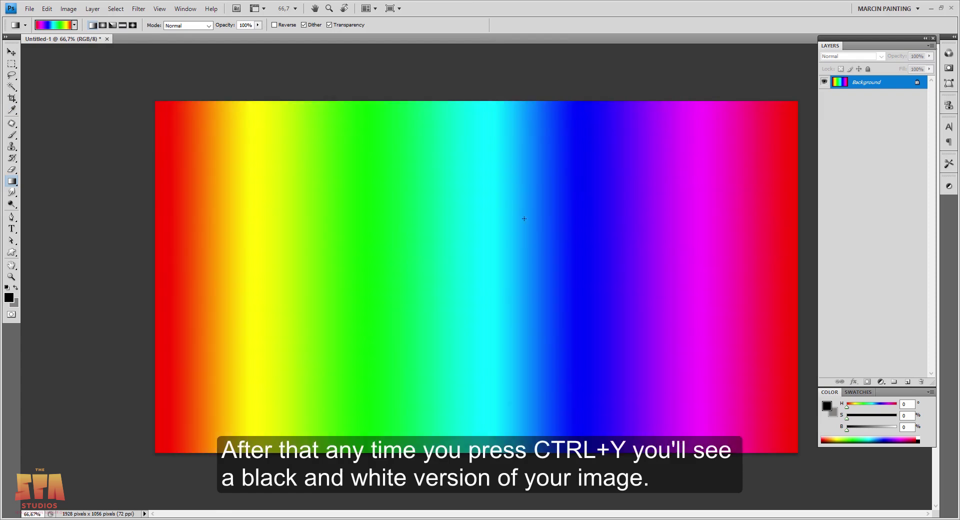
key(ctrl+y)
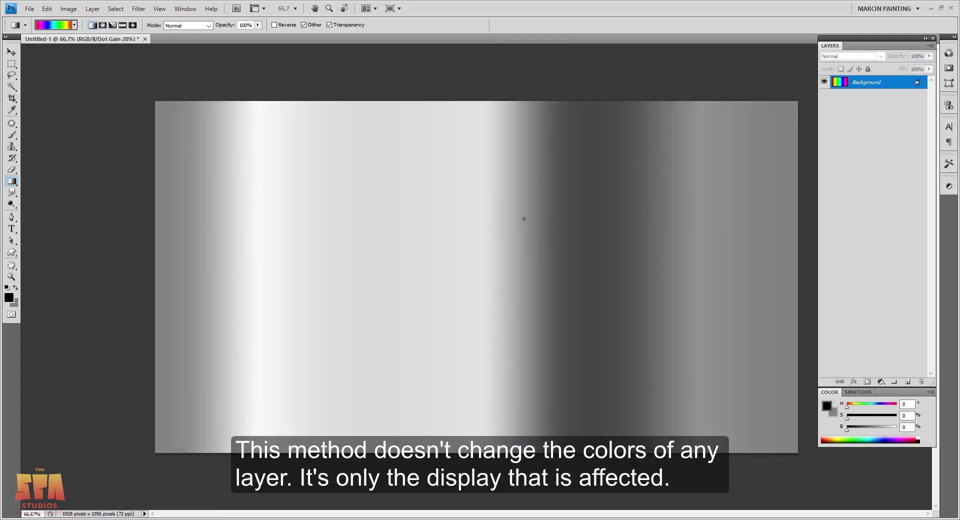
key(ctrl+y)
key(ctrl+y)
On Layer 16, outline the timber frame under the front gable and fill it with brown H 36, S 25, B 42.
click(439, 358)
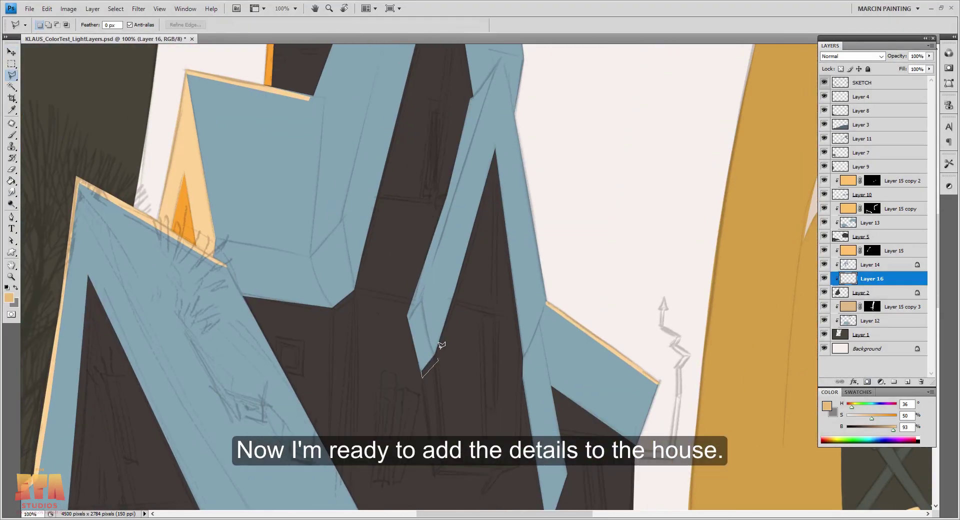
click(494, 165)
click(518, 356)
click(514, 465)
click(495, 129)
click(422, 377)
drag(871, 418, 859, 418)
drag(894, 430, 868, 430)
key(alt+BackSpace)
Select the side and bottom timbers of the projecting bay below the front gable and fill them with the same brown.
click(439, 354)
click(445, 458)
click(516, 461)
click(515, 466)
click(433, 468)
click(421, 373)
click(439, 354)
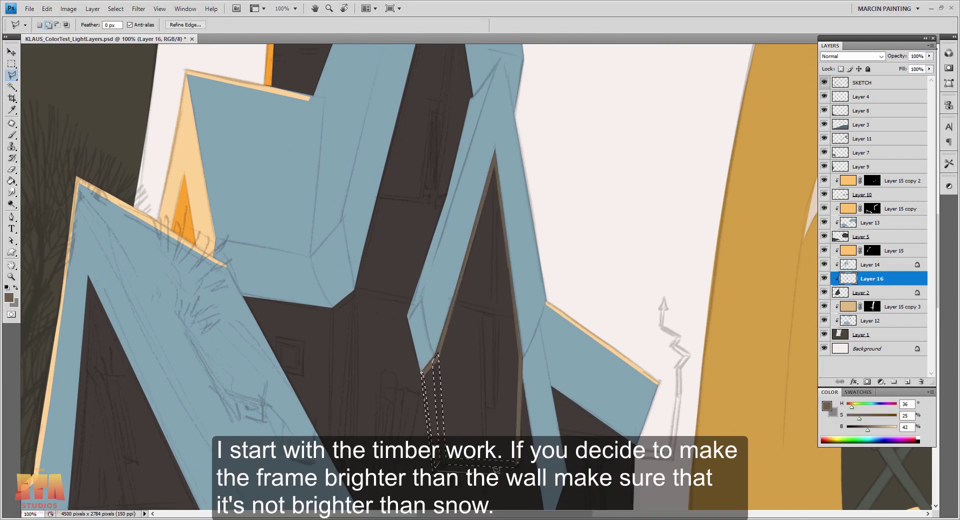
key(alt+BackSpace)
Add the central post, the crossbeam and a narrow window frame inside the projecting bay, filled with the timber brown.
click(483, 463)
click(480, 310)
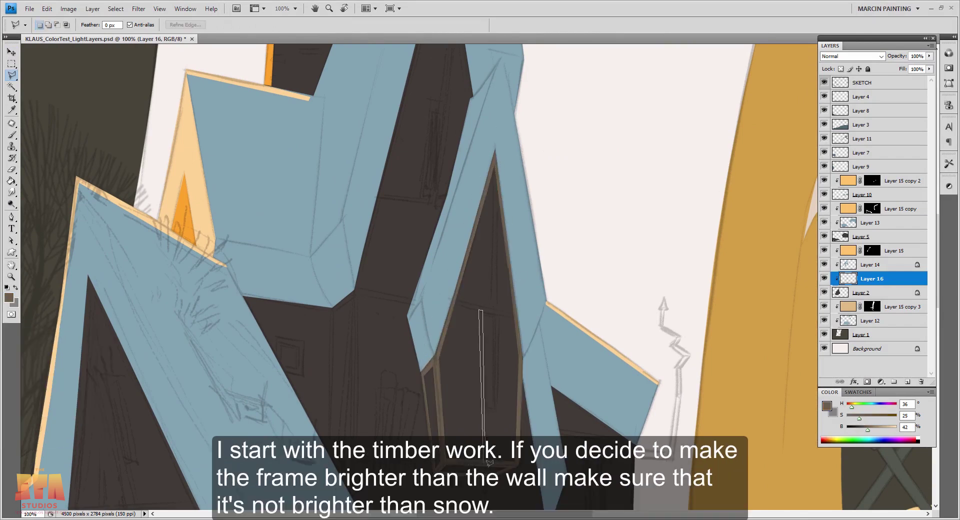
key(Escape)
key(ctrl+d)
click(483, 312)
click(489, 464)
click(452, 301)
click(515, 316)
click(497, 316)
click(497, 411)
click(496, 171)
key(alt+BackSpace)
key(ctrl+d)
Select the window frame and open shutter on the wall beside the bay and fill them with the timber brown.
drag(464, 435, 490, 317)
click(401, 266)
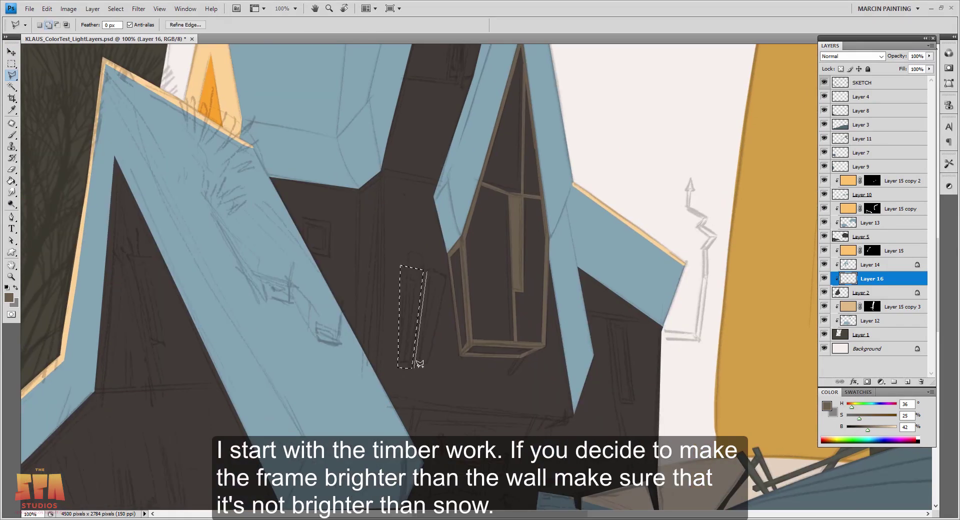
click(441, 276)
key(alt+BackSpace)
key(ctrl+d)
Outline the edge timbers, crossbeam and window frame of the tall upper tower and fill them with the timber brown.
click(373, 177)
scroll(440, 192, up, 5)
click(447, 52)
click(477, 247)
click(350, 427)
shift+click(385, 336)
click(452, 343)
click(461, 144)
key(alt+BackSpace)
key(ctrl+d)
Fill the corner post, the beam under the eaves and the small window frame on the wall behind the front roof.
drag(390, 425, 454, 126)
click(425, 131)
click(419, 363)
click(397, 314)
click(301, 129)
key(alt+BackSpace)
key(ctrl+d)
click(348, 178)
key(alt+BackSpace)
key(ctrl+d)
Fill the sloping timber along the bay's roof edge and the long horizontal beam beneath the bay.
click(590, 221)
key(alt+BackSpace)
key(ctrl+d)
click(612, 379)
key(alt+BackSpace)
key(ctrl+d)
click(611, 381)
key(alt+BackSpace)
key(ctrl+d)
Add the crossbeam, posts and narrow window frame to the house's right wing in the timber brown.
click(620, 271)
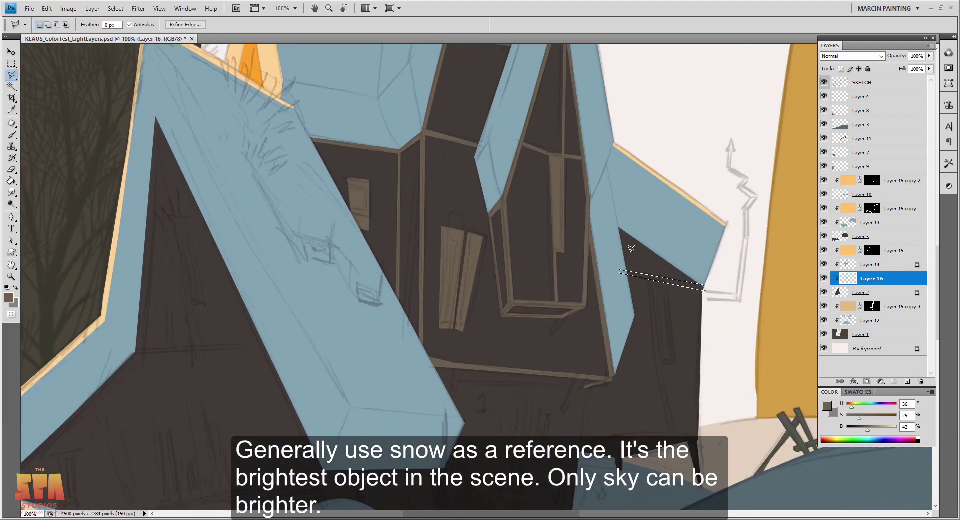
shift+click(702, 286)
key(alt+BackSpace)
key(ctrl+d)
click(649, 277)
click(672, 434)
click(651, 276)
key(alt+BackSpace)
key(ctrl+d)
Outline the tall ground-floor frame on the wall below the bay and fill it with the timber brown.
drag(675, 335, 687, 276)
click(503, 329)
click(544, 334)
click(532, 423)
click(504, 421)
key(alt+BackSpace)
key(ctrl+d)
Mute the timber on Layer 16 with Hue/Saturation, shifting the hue and setting Saturation to -80 and Lightness to -43.
scroll(553, 368, down, 2)
scroll(650, 325, up, 1)
key(ctrl+u)
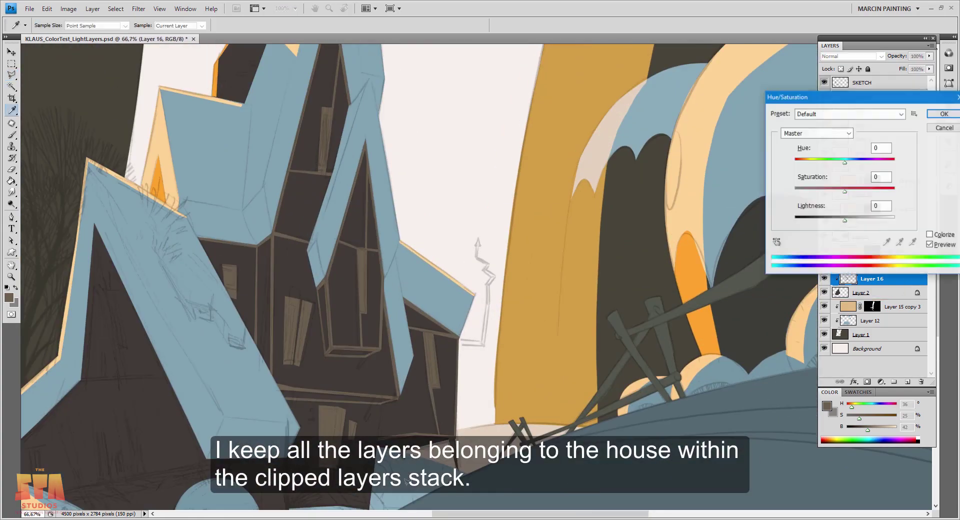
drag(845, 191, 820, 192)
mouse_move(844, 220)
mouse_down()
mouse_move(823, 220)
mouse_move(834, 220)
mouse_up()
key(ctrl+minus)
key(ctrl+minus)
key(ctrl+minus)
drag(845, 163, 886, 164)
mouse_move(834, 220)
mouse_down()
mouse_move(823, 221)
mouse_move(842, 220)
mouse_up()
drag(820, 192, 823, 217)
click(840, 160)
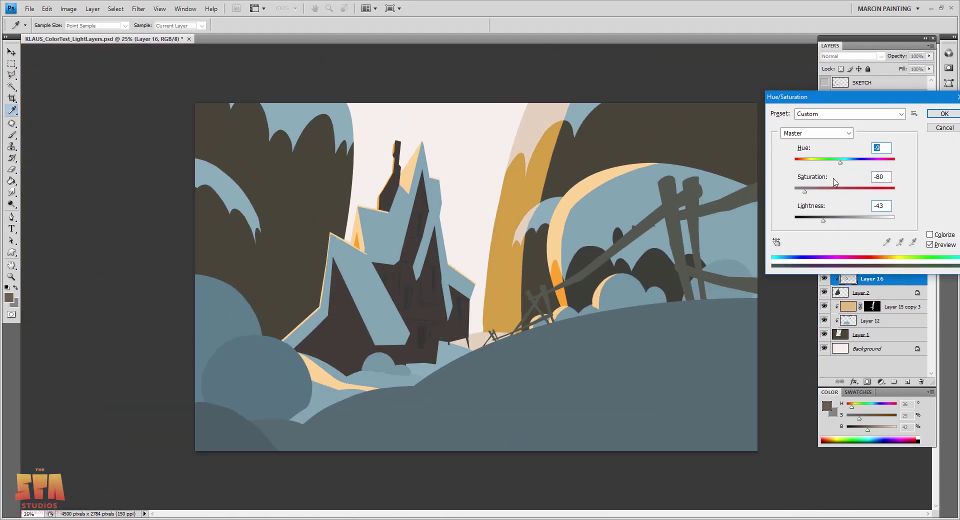
click(944, 114)
On a new layer above the timber layer, select narrow panes inside the window frames and fill them with dark brown H 36, S 31, B 19.
key(l)
key(ctrl+plus)
key(ctrl+plus)
key(ctrl+plus)
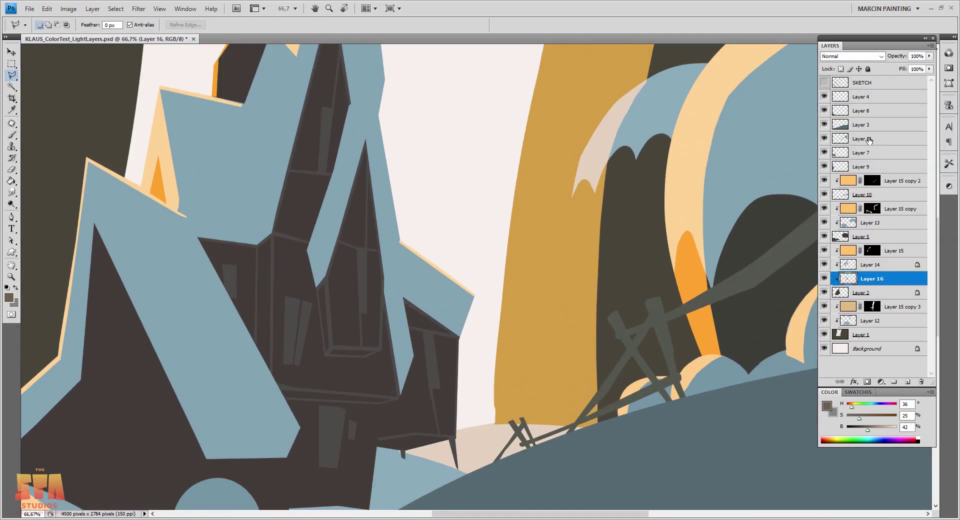
key(ctrl+shift+alt+n)
key(ctrl+plus)
click(514, 314)
click(529, 318)
click(519, 408)
click(512, 408)
shift+click(425, 310)
drag(510, 360, 410, 505)
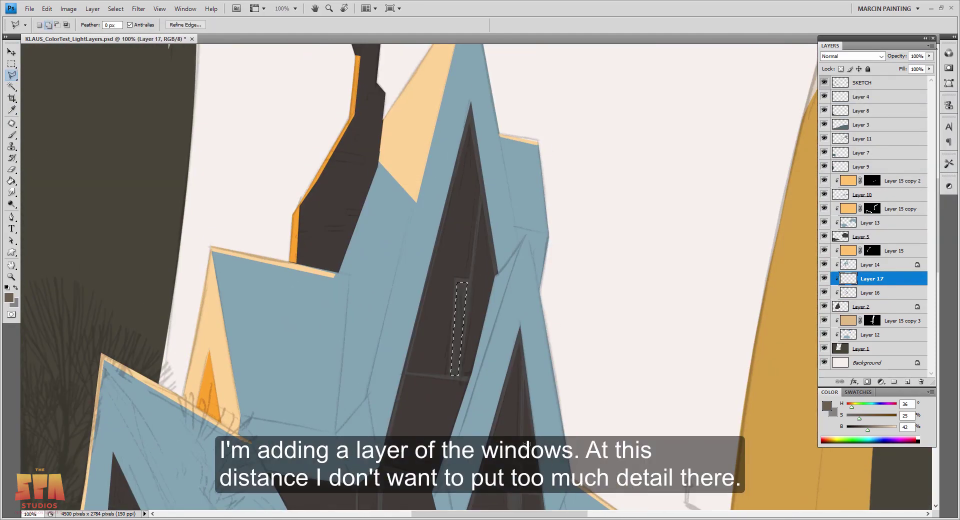
drag(465, 470, 445, 241)
mouse_move(525, 487)
mouse_down()
mouse_move(500, 325)
mouse_move(492, 385)
mouse_up()
key(alt+BackSpace)
key(ctrl+d)
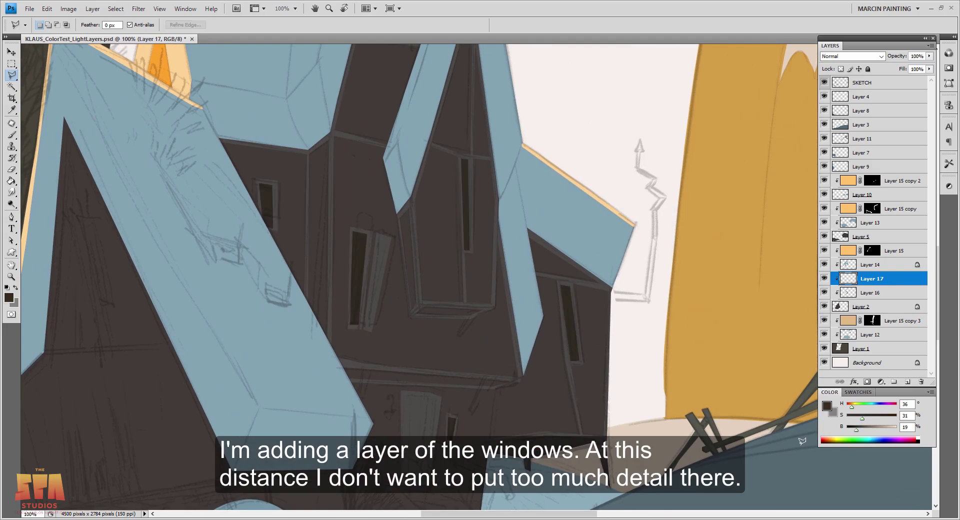
Set up the Eraser with pen-pressure size dynamics and reduce its brush size to 4 px.
key(e)
key(F5)
click(648, 233)
click(647, 230)
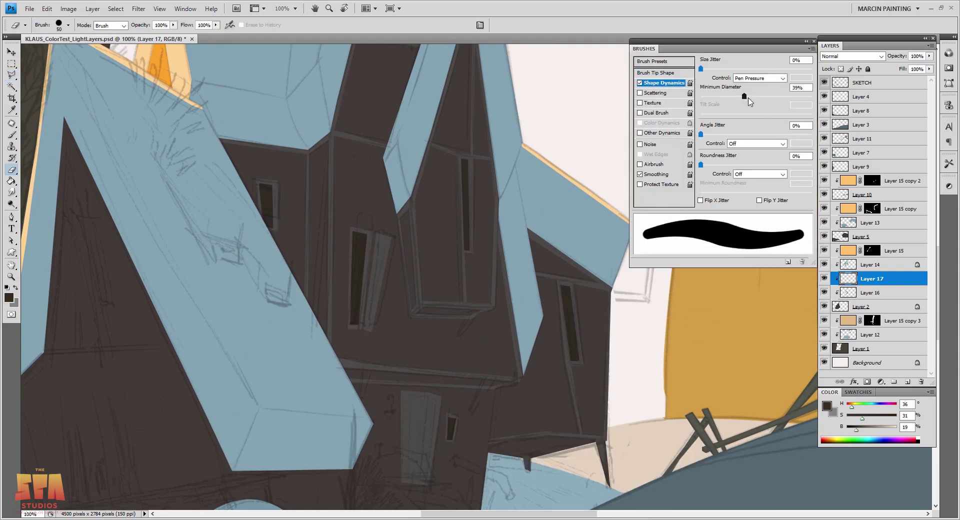
key(F5)
key(bracketleft)
key(bracketleft)
key(bracketleft)
key(bracketleft)
key(bracketleft)
key(bracketleft)
key(bracketleft)
key(bracketleft)
key(bracketleft)
key(bracketleft)
key(bracketleft)
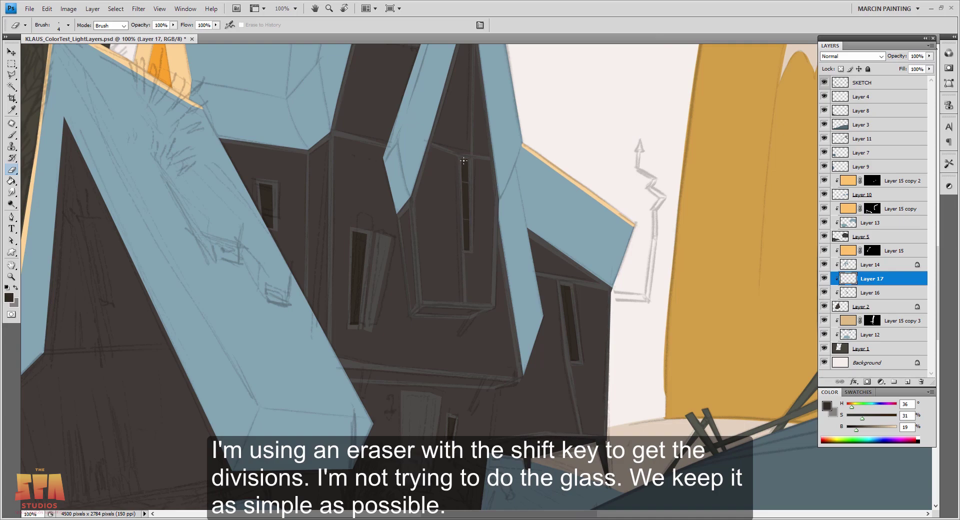
Erase thin straight lines through the dark windows to form the pane divisions.
click(359, 234)
shift+click(356, 324)
shift+click(267, 230)
key(ctrl+minus)
key(ctrl+minus)
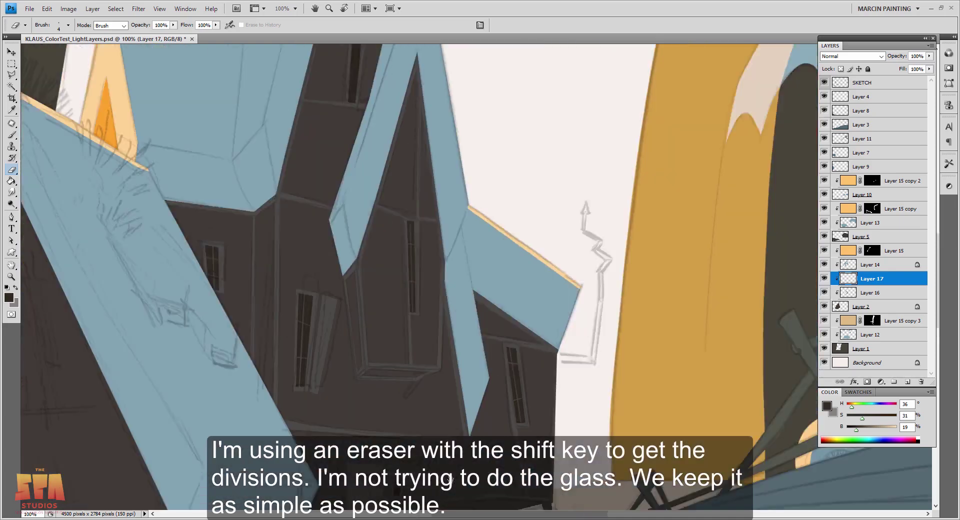
Back on Layer 16, sample the muted timber colour and fill crossbeams and window frames on the house's left wing.
key(alt+bracketleft)
key(i)
click(516, 401)
key(l)
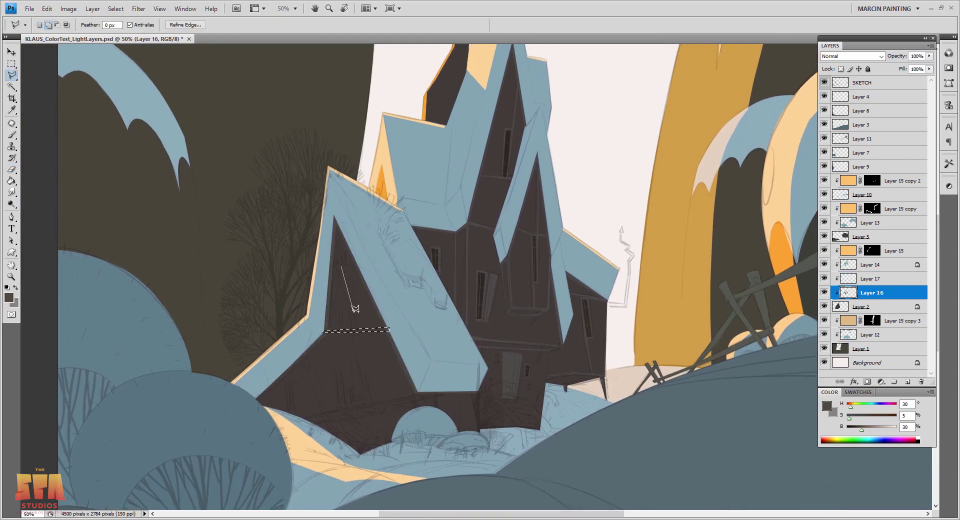
click(284, 384)
click(292, 383)
click(296, 409)
click(284, 384)
shift+click(290, 418)
click(423, 393)
click(424, 396)
click(290, 418)
key(alt+BackSpace)
key(ctrl+d)
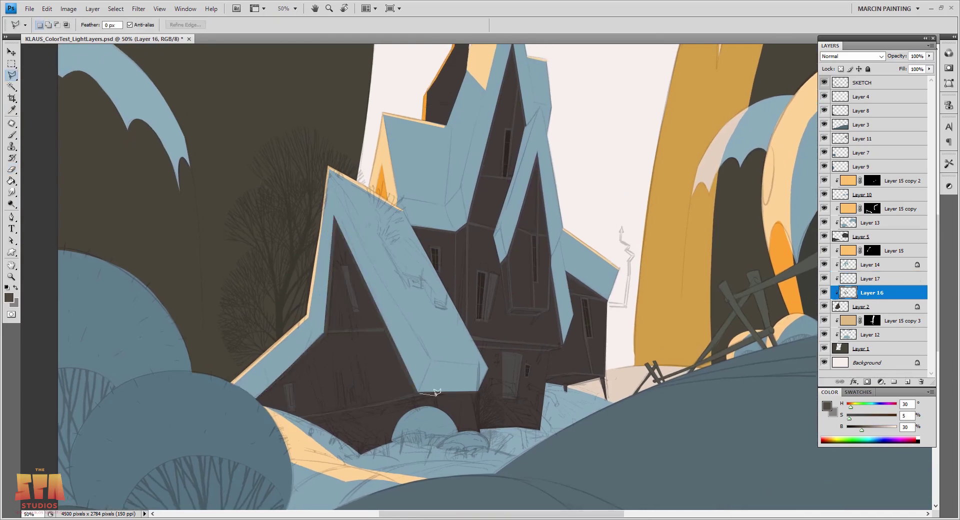
Select and fill the short post and the long crossbeam along the base of the left wing with the timber colour.
click(350, 455)
click(325, 419)
key(alt+BackSpace)
key(ctrl+d)
click(434, 398)
click(321, 423)
click(433, 398)
key(alt+BackSpace)
key(ctrl+d)
Fill a slanted timber post on the left wing, running up from the lower crossbeam.
click(328, 413)
click(306, 352)
click(331, 412)
key(alt+BackSpace)
key(ctrl+d)
On a new layer above Layer 15, select and fill the entrance platform and stairs with grey H 30, S 4, B 33.
click(894, 251)
click(907, 382)
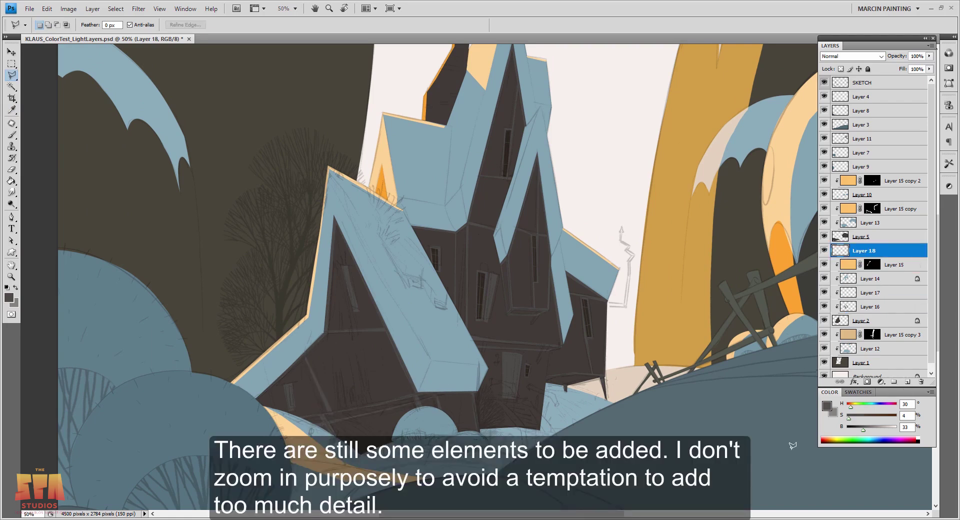
click(533, 440)
click(487, 399)
key(alt+BackSpace)
key(ctrl+d)
click(515, 399)
key(alt+BackSpace)
key(ctrl+d)
click(503, 402)
click(532, 425)
key(alt+BackSpace)
key(ctrl+d)
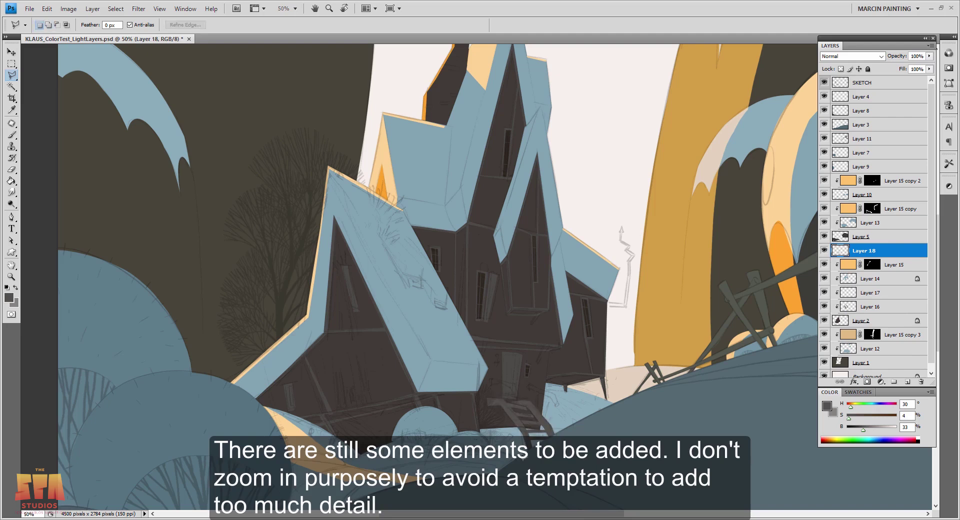
On another new layer, select the upright railing posts around the stairs and fill them with H 30, S 4, B 36.
key(ctrl+shift+alt+n)
click(536, 390)
click(549, 397)
click(543, 421)
click(536, 390)
key(alt+BackSpace)
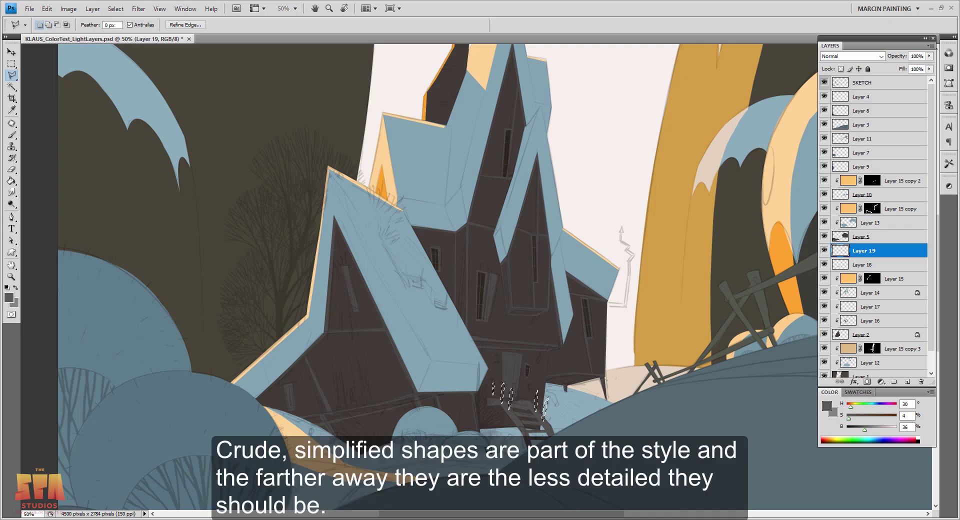
key(ctrl+d)
Outline and fill the slanted handrail above the entrance stairs.
scroll(494, 390, up, 2)
click(479, 376)
click(538, 408)
click(527, 378)
click(479, 371)
key(alt+BackSpace)
key(ctrl+d)
Fill a small railing piece and a tall narrow post beside the stairs.
click(554, 385)
click(556, 381)
key(alt+BackSpace)
key(ctrl+d)
click(550, 423)
click(548, 493)
click(555, 493)
click(550, 423)
key(alt+BackSpace)
key(ctrl+d)
Hide the SKETCH layer and make Layer 18 with the stairs active.
key(ctrl+minus)
click(824, 82)
key(ctrl+minus)
click(864, 264)
key(ctrl+plus)
click(455, 353)
click(461, 348)
drag(458, 370, 491, 399)
key(alt+BackSpace)
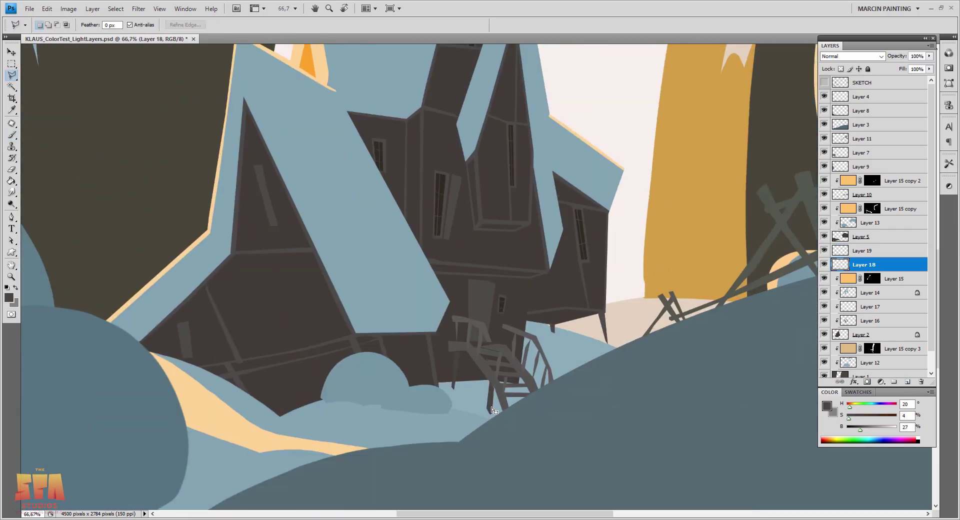
key(ctrl+z)
On a new layer beneath Layer 18, select and fill the porch support posts with dark grey H 20, S 4, B 27.
ctrl+click(908, 382)
click(458, 351)
click(460, 388)
shift+click(492, 384)
click(491, 410)
shift+click(525, 380)
shift+click(501, 350)
key(alt+BackSpace)
key(ctrl+d)
Show the SKETCH layer again and add a new layer beneath the house's Layer 2.
key(ctrl+minus)
key(ctrl+minus)
key(ctrl+minus)
ctrl+click(420, 370)
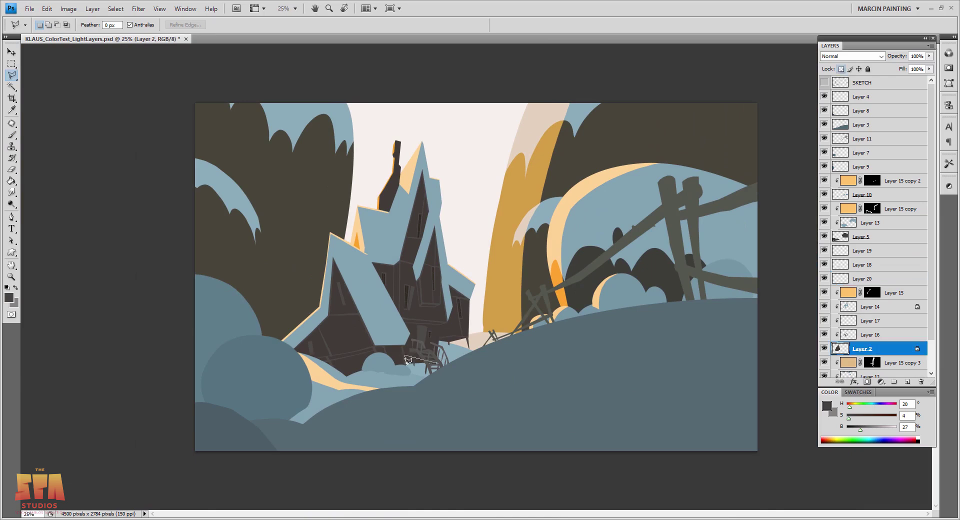
click(824, 83)
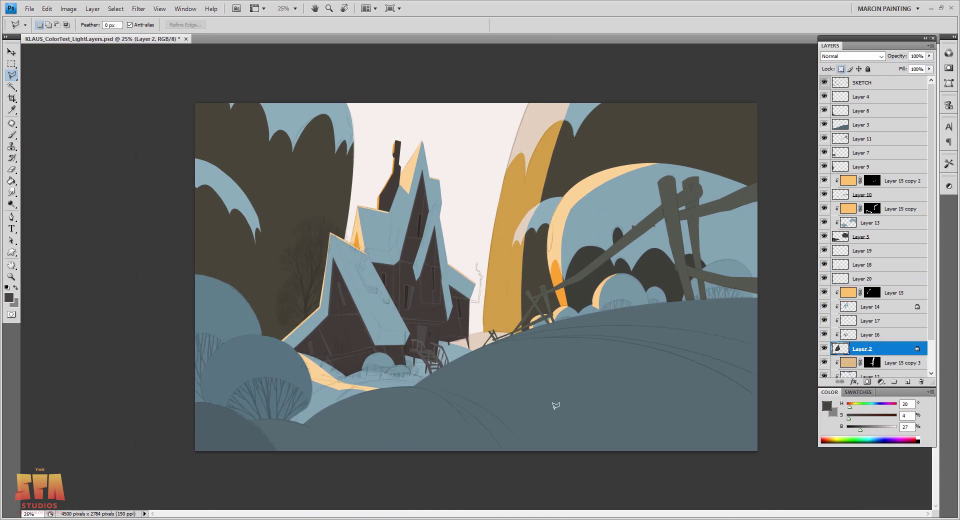
key(ctrl+shift+alt+n)
Load the enviro_brushes_klaus_01 brush set and choose the 1857 px bare-tree brush.
key(b)
right_click(398, 345)
click(519, 50)
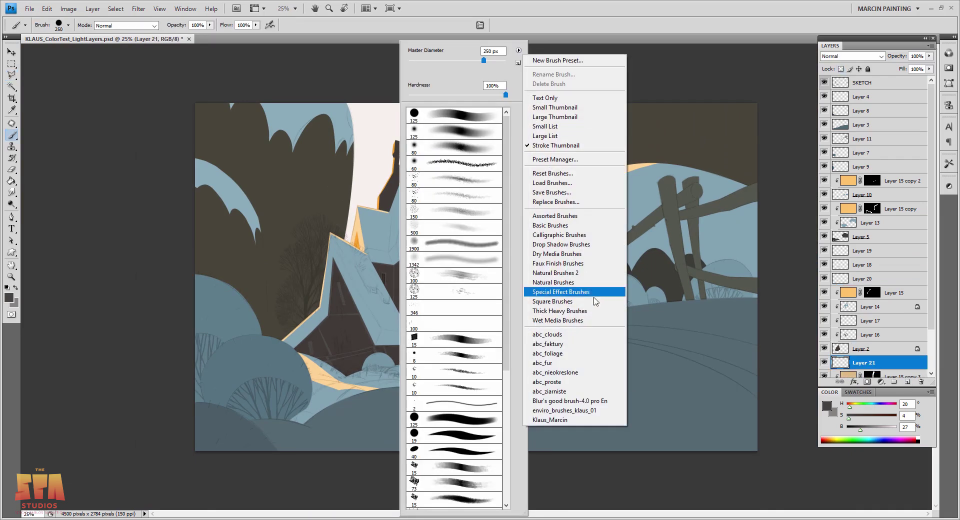
click(565, 410)
click(437, 197)
scroll(454, 300, down, 10)
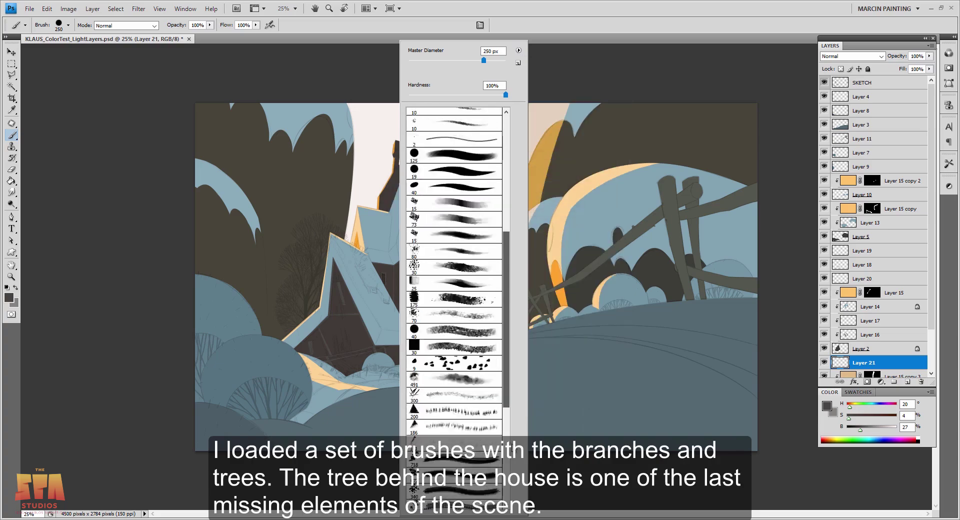
click(444, 395)
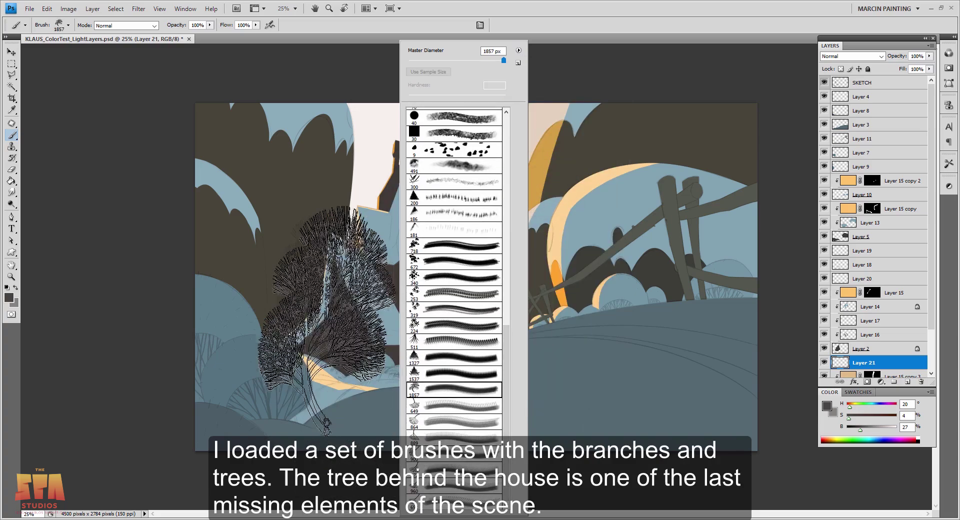
Reduce the tree brush to 1200 px and stamp one bare tree behind the house's left wing.
key(Return)
key(bracketleft)
key(bracketleft)
key(bracketleft)
key(bracketleft)
key(bracketleft)
key(bracketleft)
key(F5)
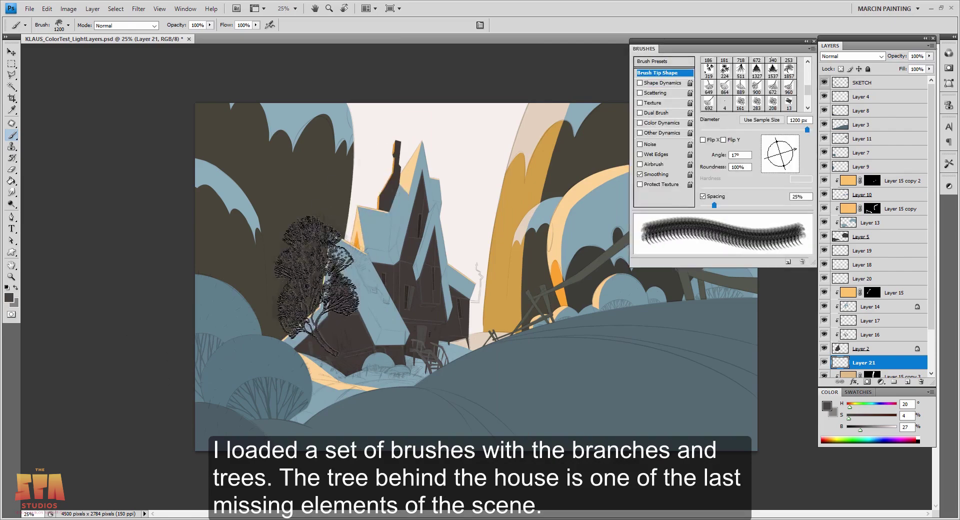
Lighten the tree with a Hue/Saturation adjustment, setting Lightness to +19.
key(ctrl+u)
drag(845, 221, 851, 220)
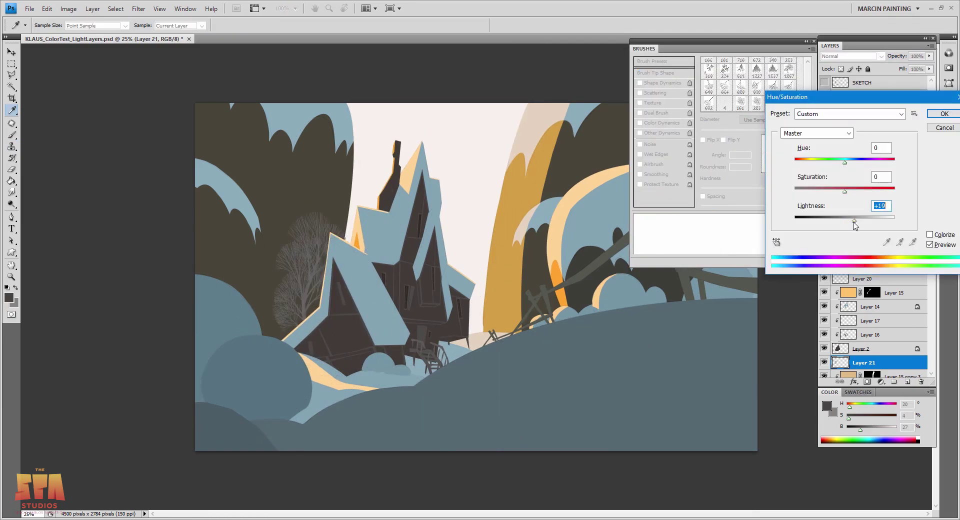
click(945, 114)
Choose the hard round 19 px brush and enable pen-pressure Shape Dynamics with a 41% minimum diameter.
right_click(540, 345)
click(606, 436)
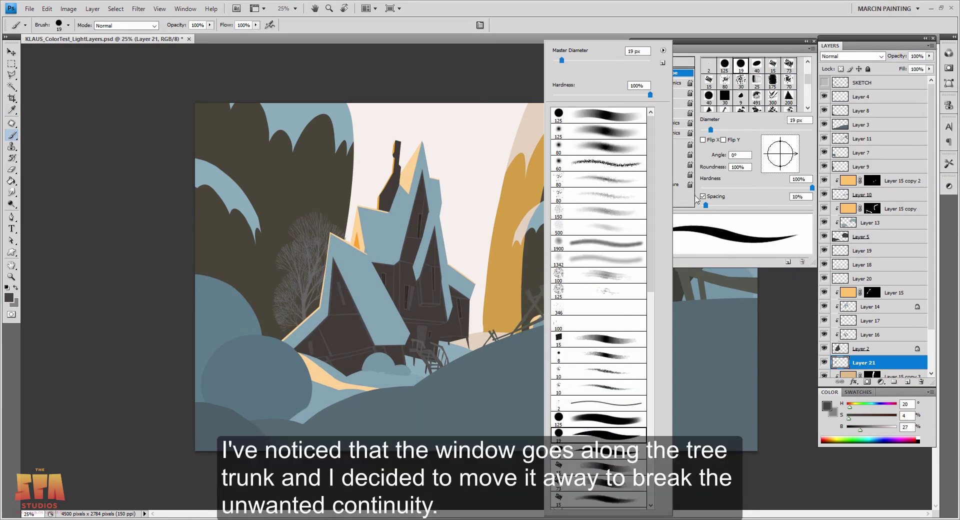
double_click(704, 48)
double_click(704, 45)
click(664, 80)
drag(701, 94, 746, 94)
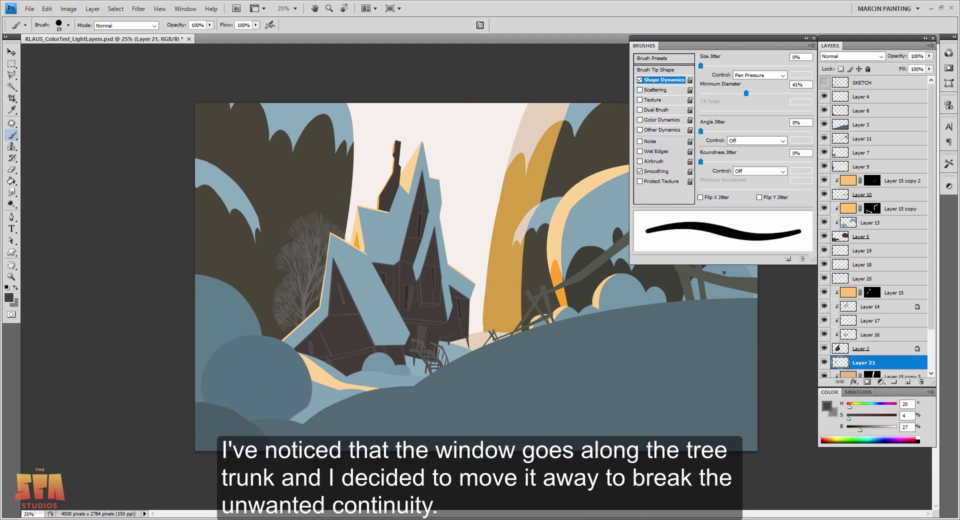
On Layer 16, select the small window on the left wing's lower wall and move it up and right, out of line with the tree trunk.
key(ctrl+plus)
key(ctrl+plus)
drag(320, 374, 563, 459)
key(v)
ctrl+click(391, 450)
key(l)
drag(395, 434, 403, 440)
key(v)
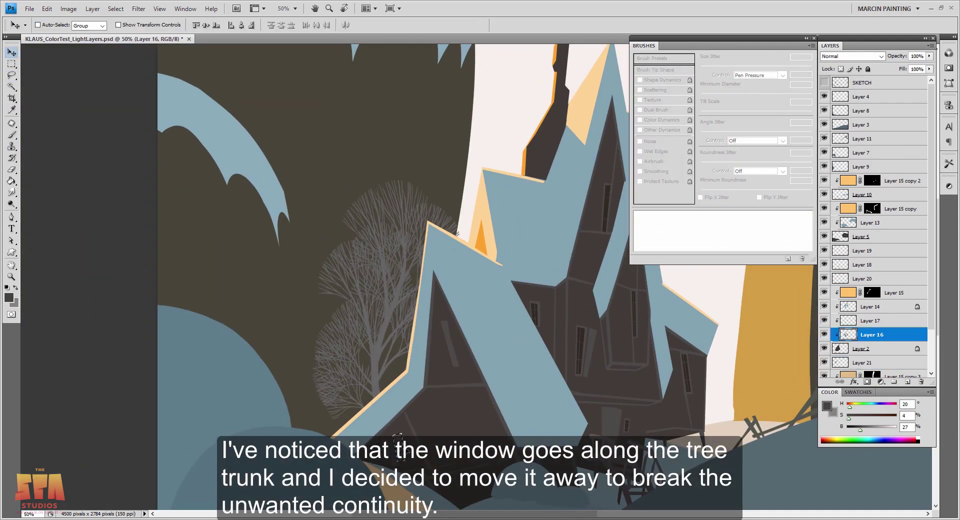
drag(417, 480, 433, 464)
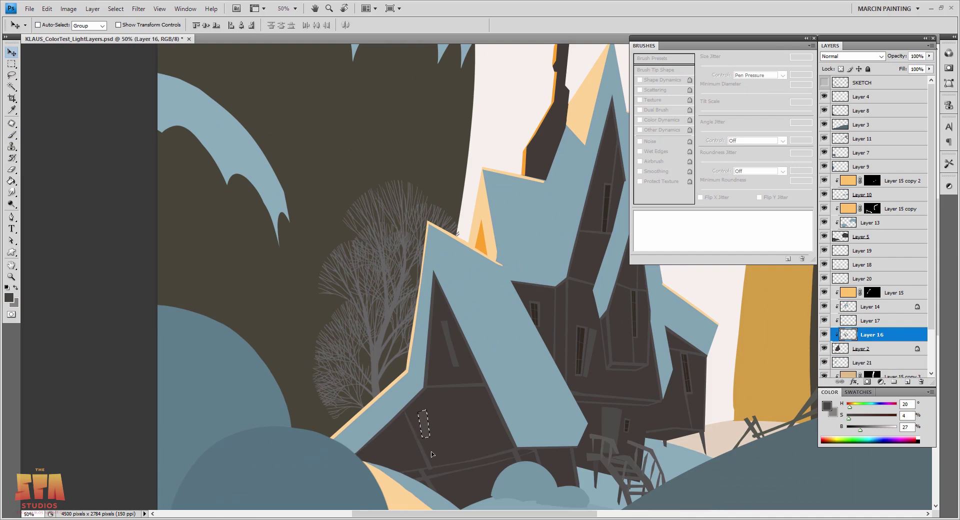
key(ctrl+d)
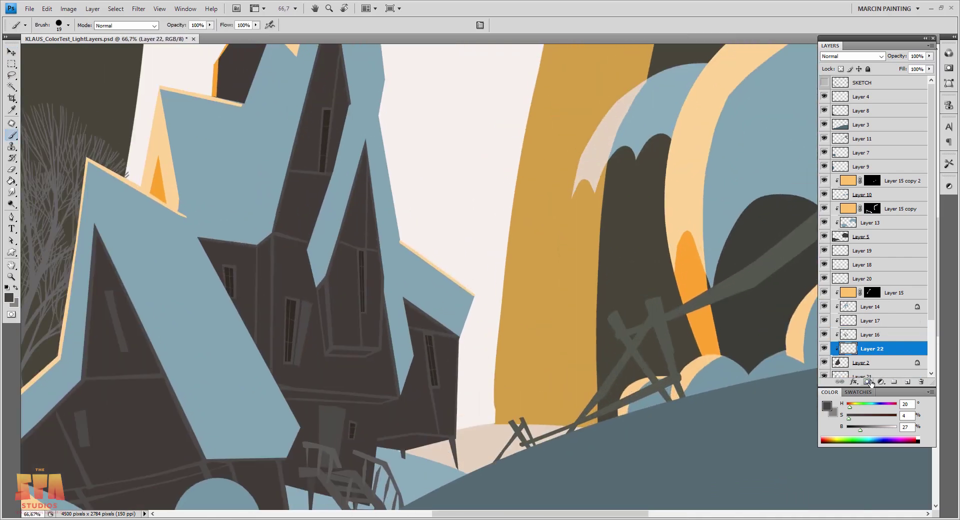
On a new clipped layer above Layer 16, draw thin dark construction lines along the tower and bay timbers.
key(ctrl+shift+alt+n)
drag(861, 430, 854, 431)
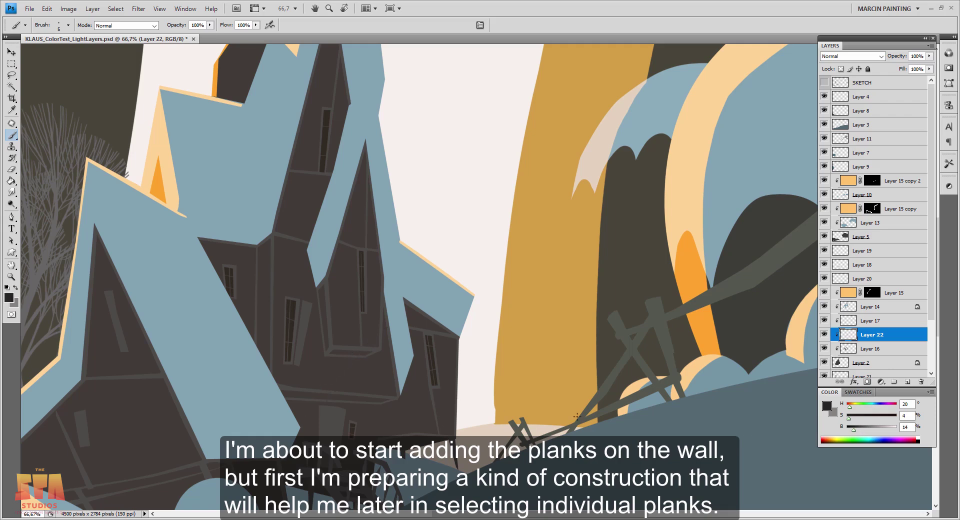
shift+click(383, 300)
shift+click(327, 276)
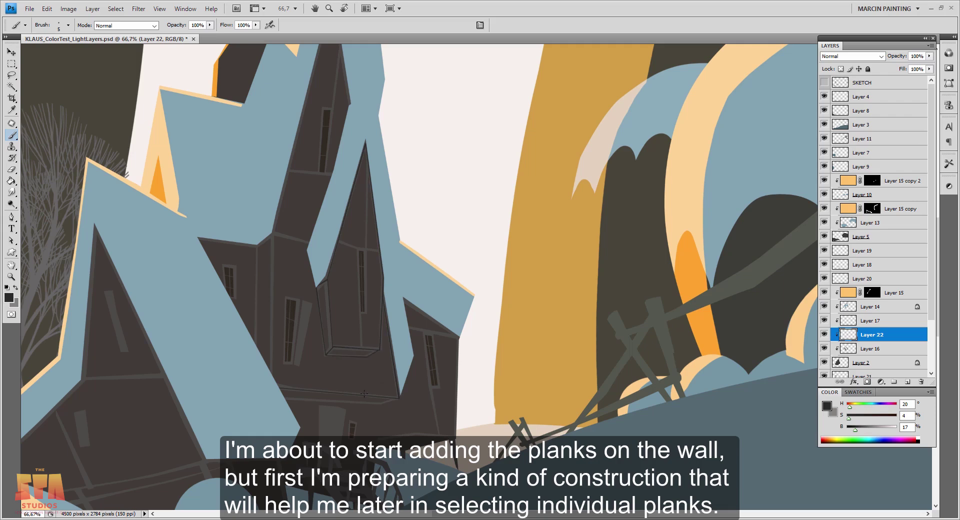
shift+click(270, 240)
shift+click(313, 233)
Draw thin, slightly unparallel plank lines down the upper tower walls, reaching the construction lines.
drag(289, 173, 280, 313)
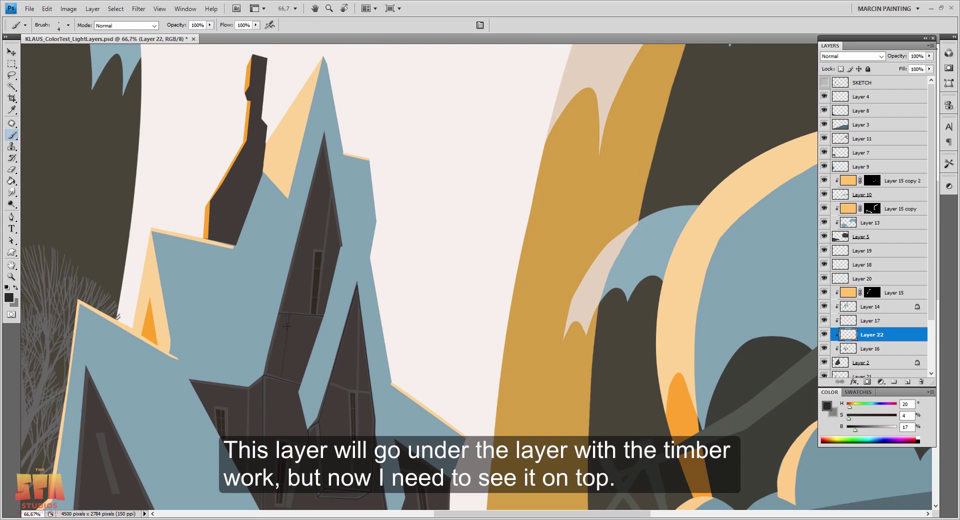
drag(292, 314, 293, 374)
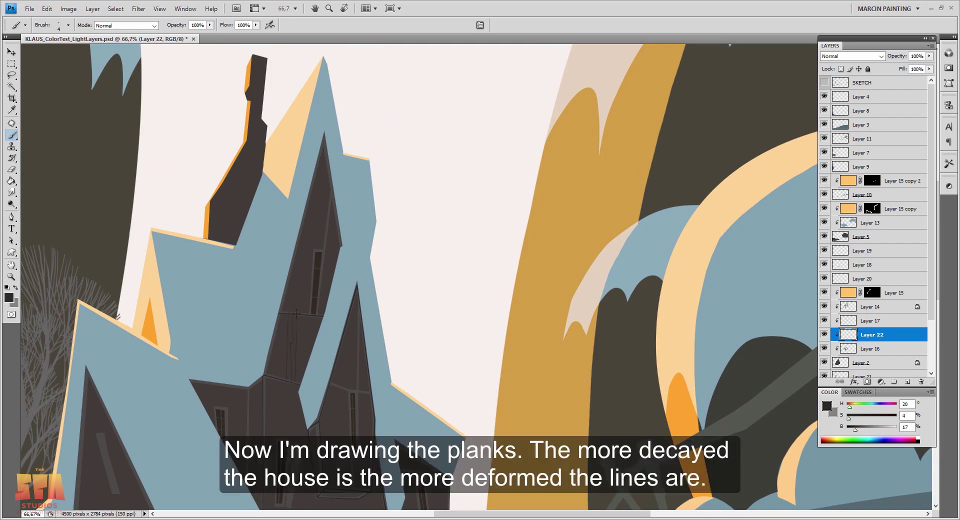
key(F5)
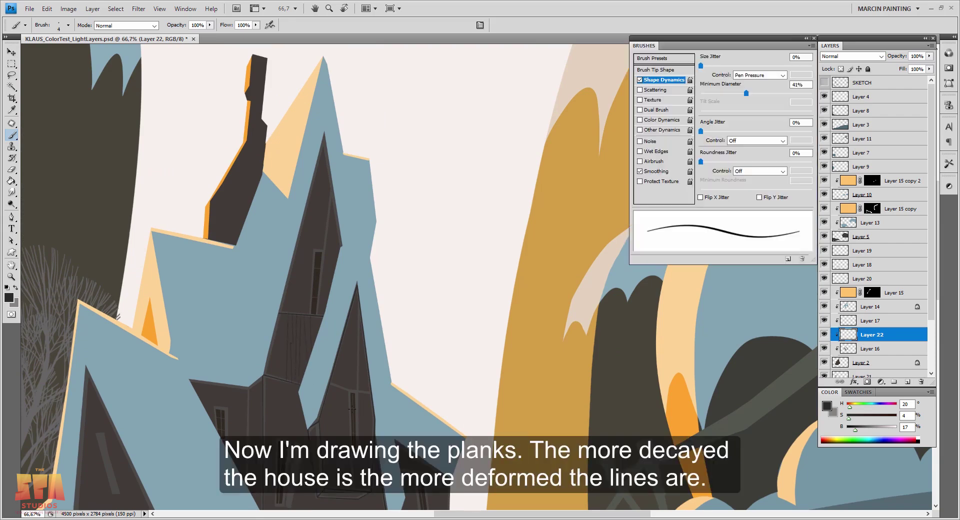
key(F5)
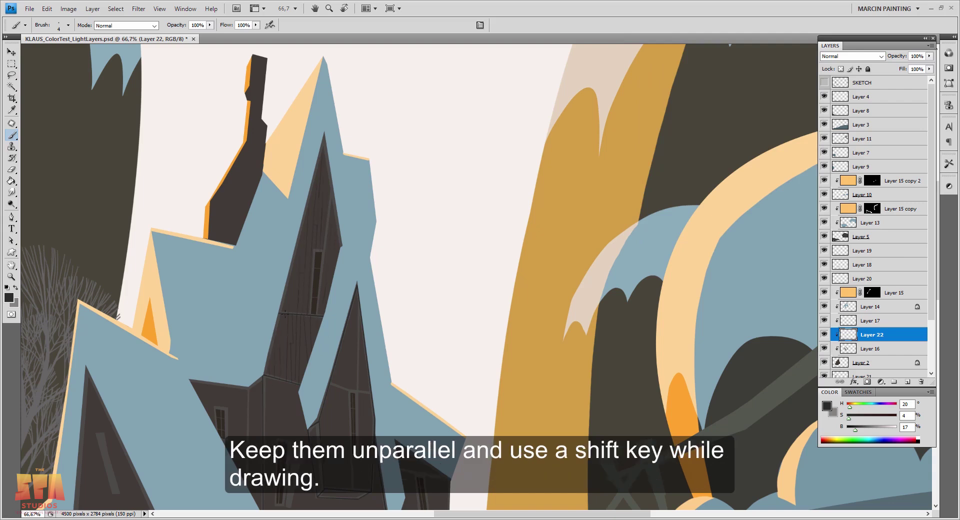
drag(286, 287, 331, 183)
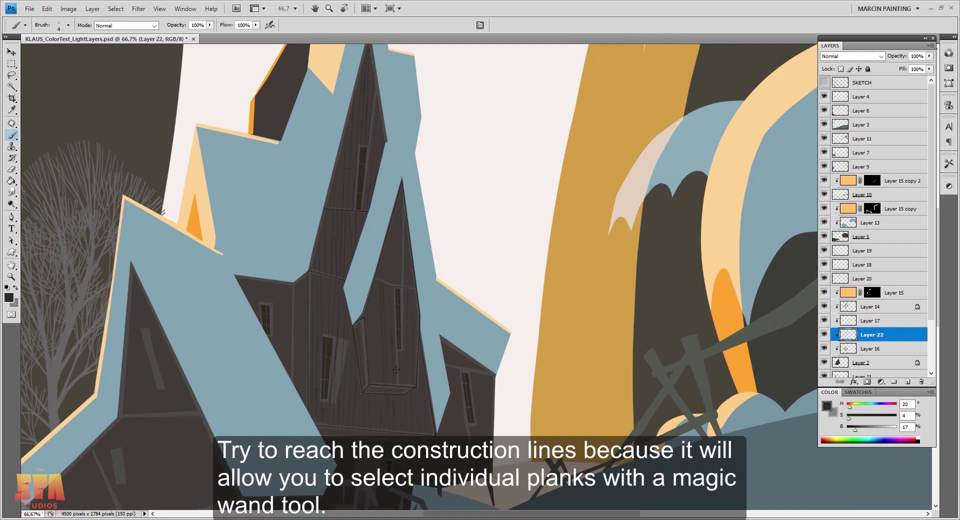
Continue the dark plank lines over the main walls, the bay, the right annex and the left wing.
scroll(367, 371, up, 3)
scroll(367, 300, down, 6)
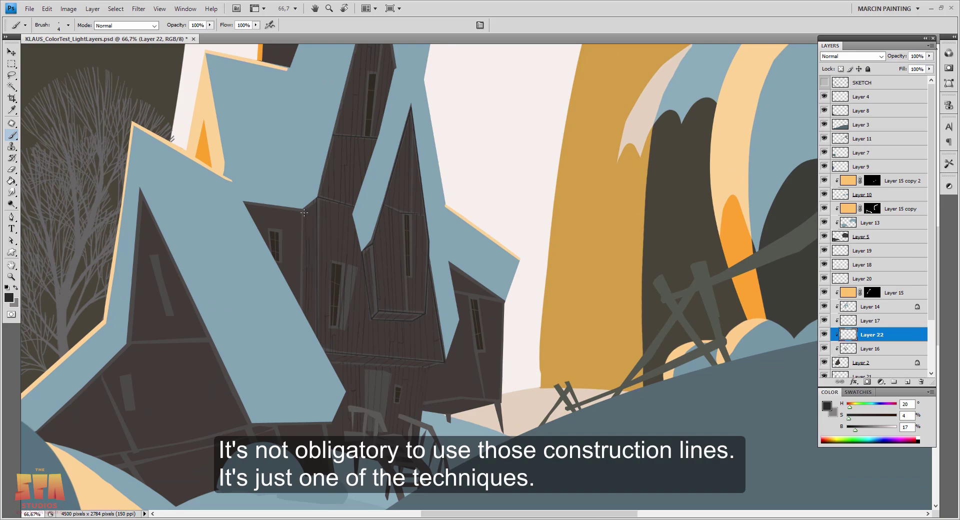
scroll(288, 290, up, 2)
scroll(287, 290, right, 4)
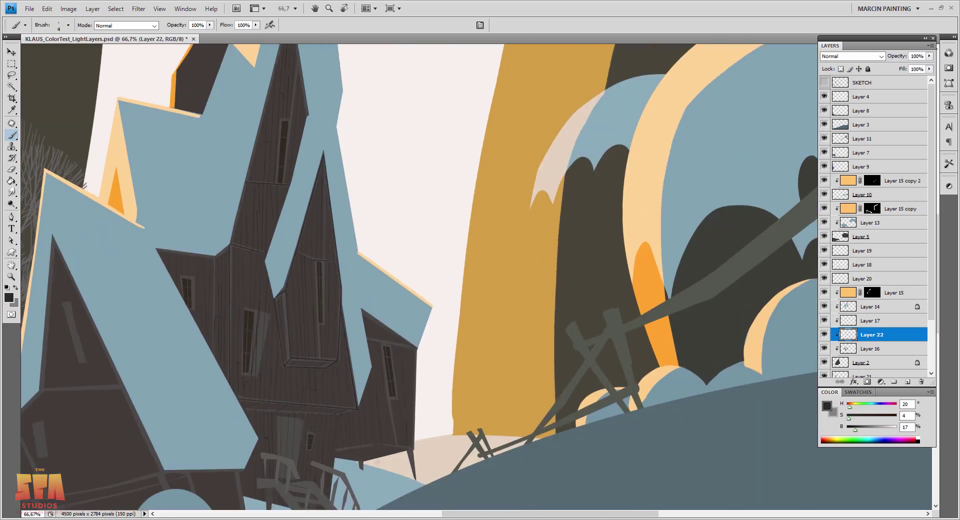
scroll(387, 404, down, 2)
scroll(387, 404, left, 1)
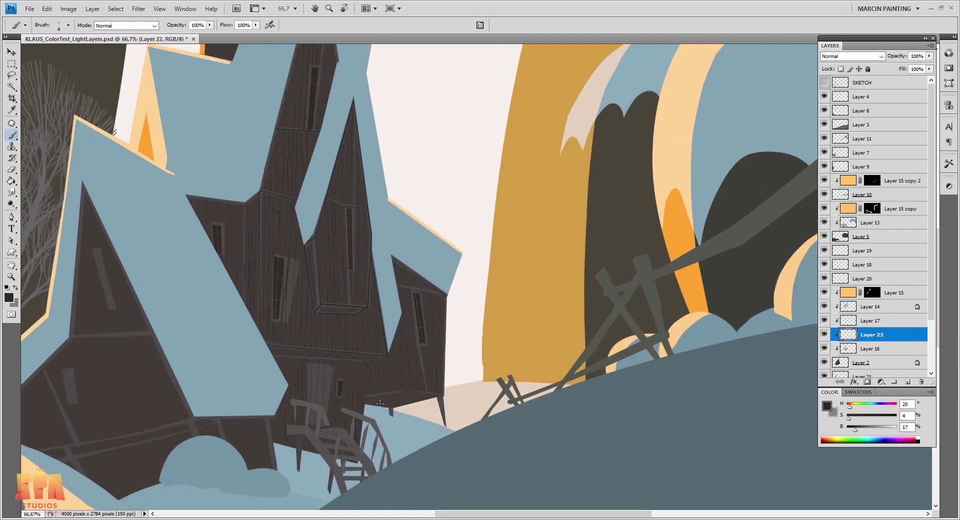
scroll(379, 400, left, 3)
scroll(325, 491, up, 5)
scroll(323, 471, right, 3)
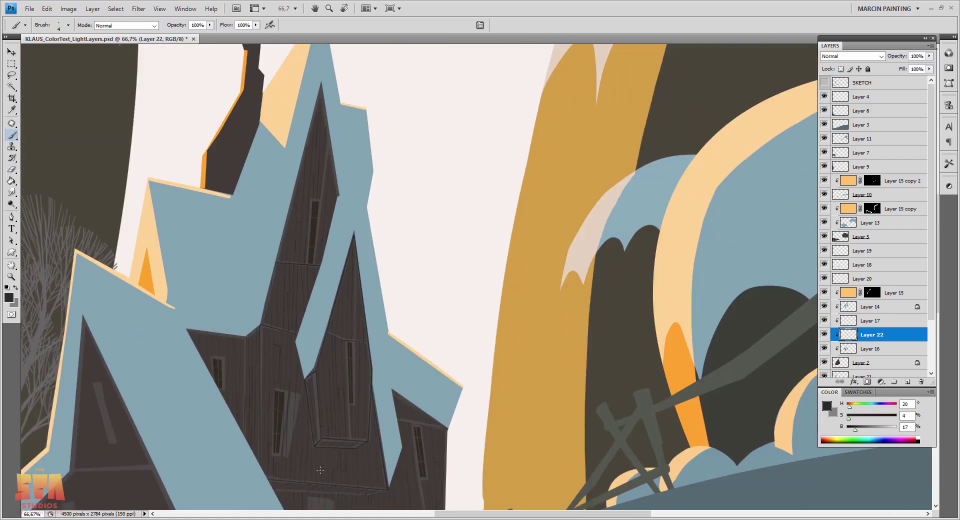
scroll(330, 424, left, 5)
scroll(330, 424, down, 5)
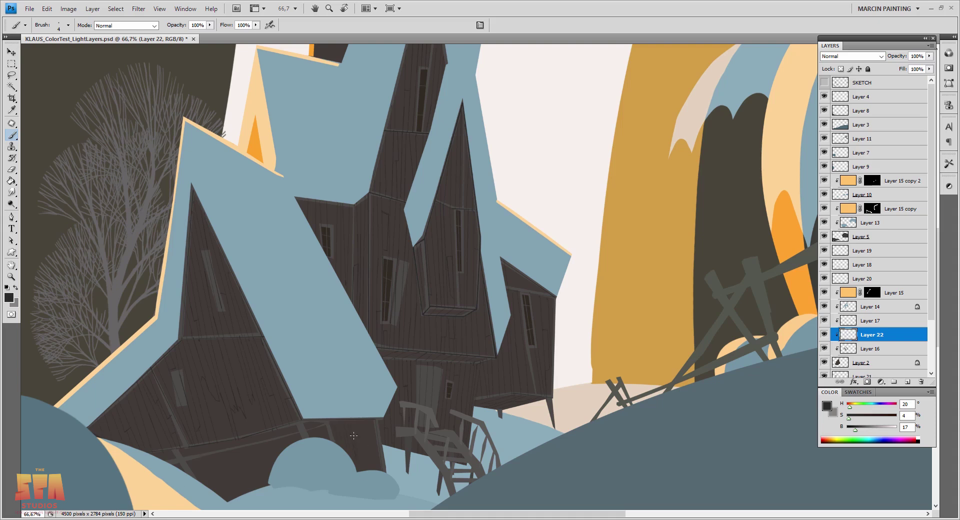
Move the plank-line Layer 22 beneath the timber Layer 16 and raise its Lightness to +4.
drag(852, 335, 838, 356)
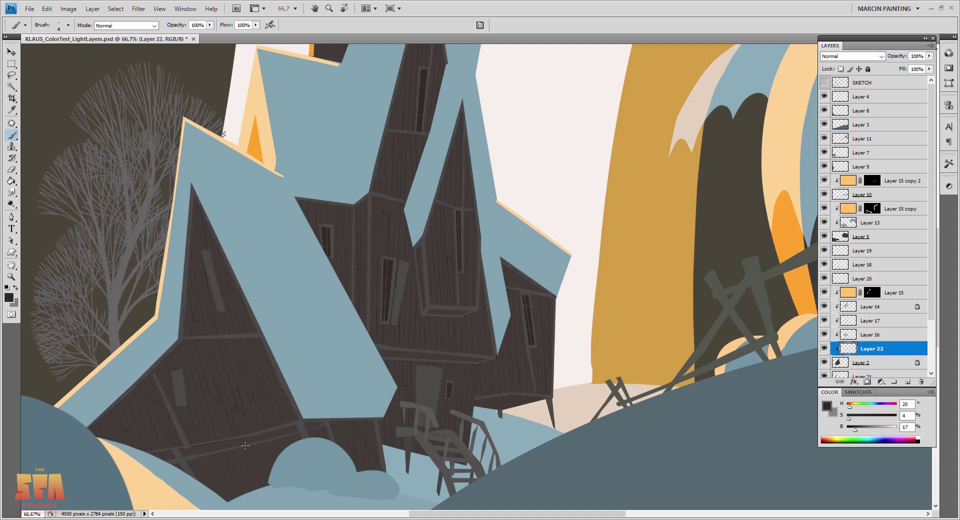
key(ctrl+u)
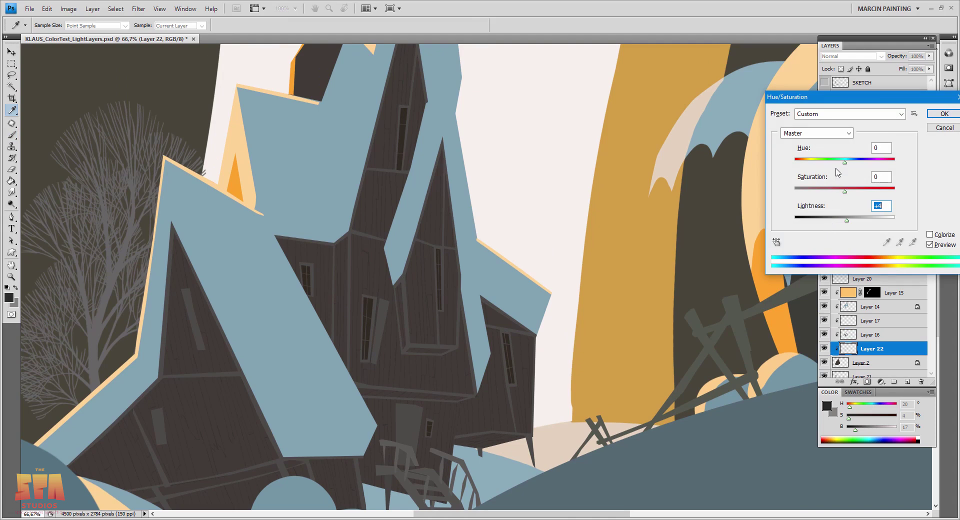
key(Return)
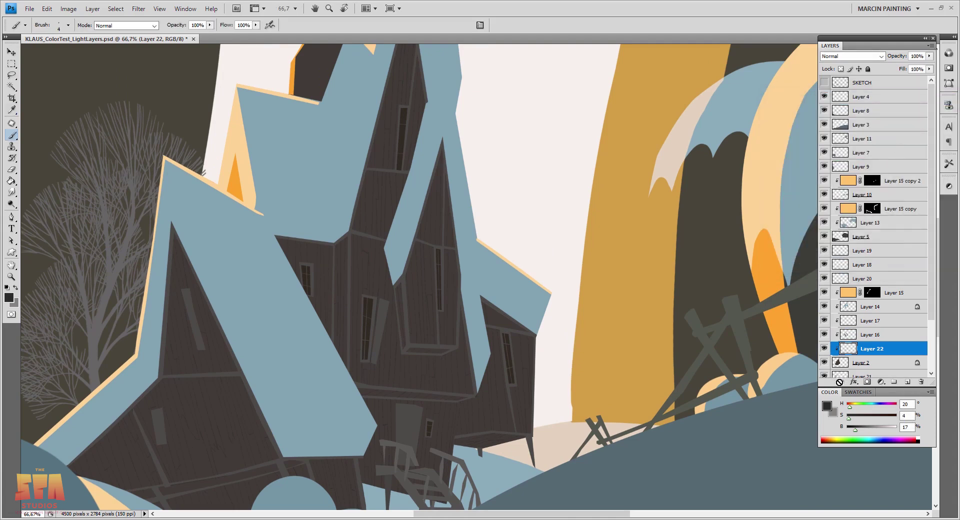
With Layer 2 active, outline the narrow vertical wall strip beside the large front roof.
drag(840, 363, 832, 384)
key(l)
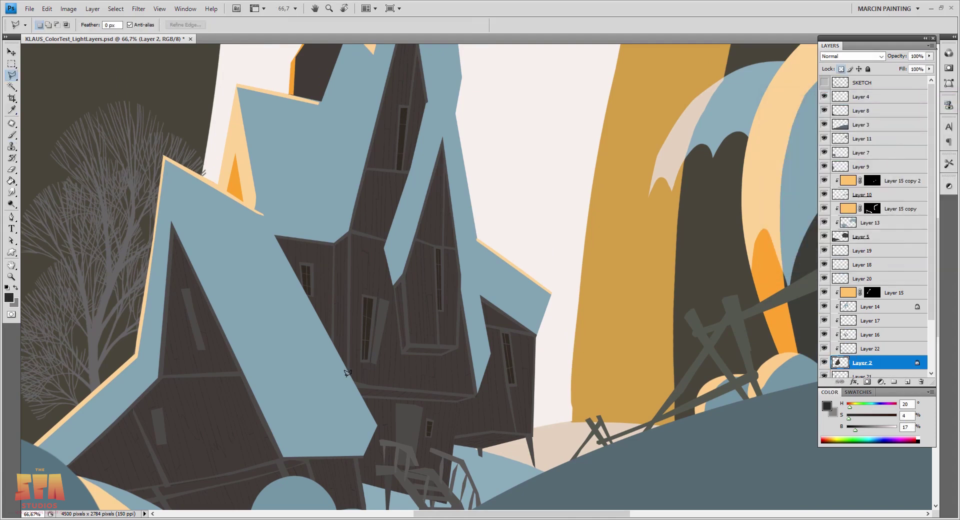
double_click(344, 386)
Choose the 100 px wood-texture brush and add a new clipped layer directly above Layer 2.
key(b)
right_click(528, 249)
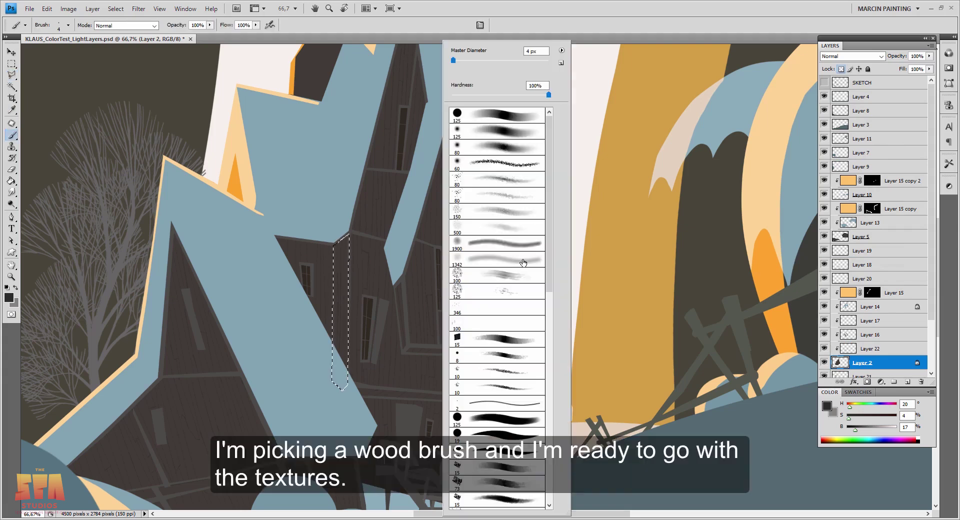
click(512, 276)
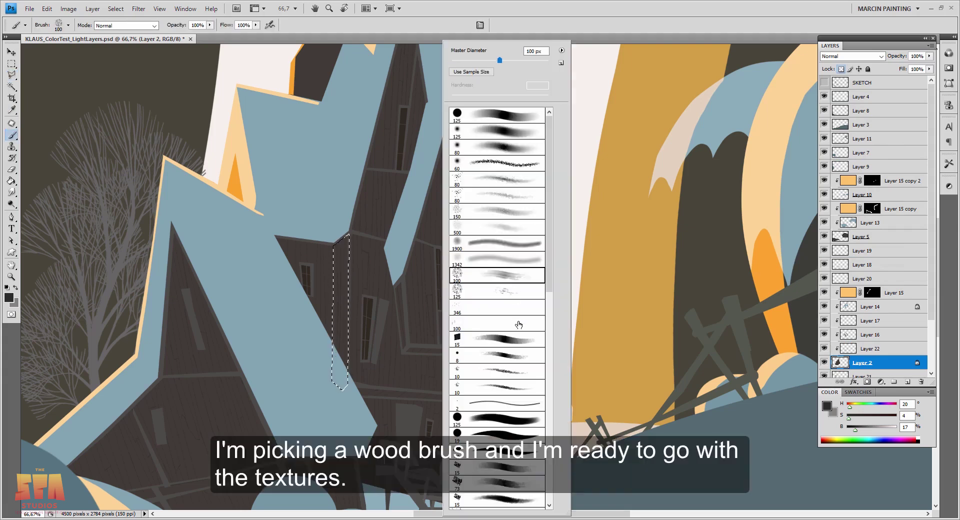
click(906, 382)
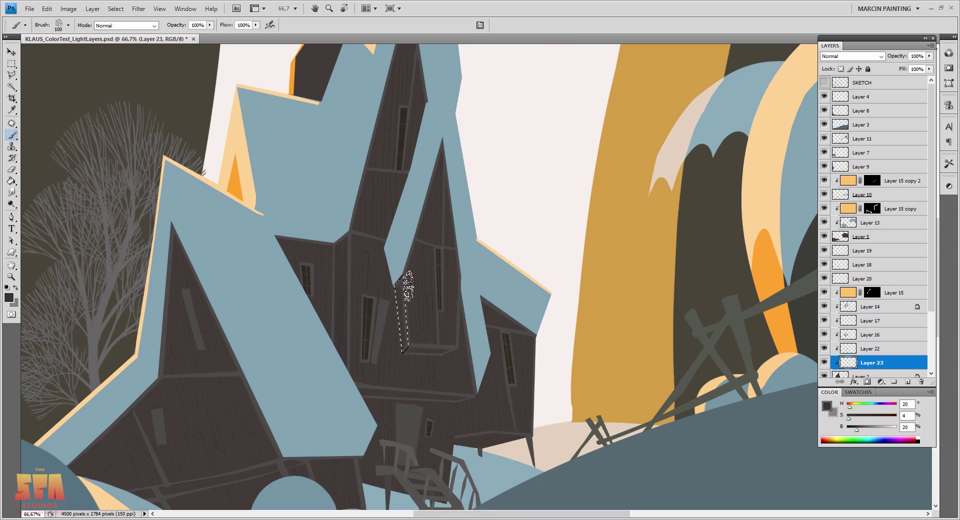
Outline the front wall of the projecting bay with the Polygonal Lasso and brush dark wood texture inside it on Layer 23.
key(l)
click(402, 274)
click(408, 345)
click(439, 347)
click(436, 248)
click(423, 242)
double_click(417, 235)
key(b)
Outline the broad face of the bay's pointed gable and brush the same dark wood texture into it.
key(l)
double_click(413, 234)
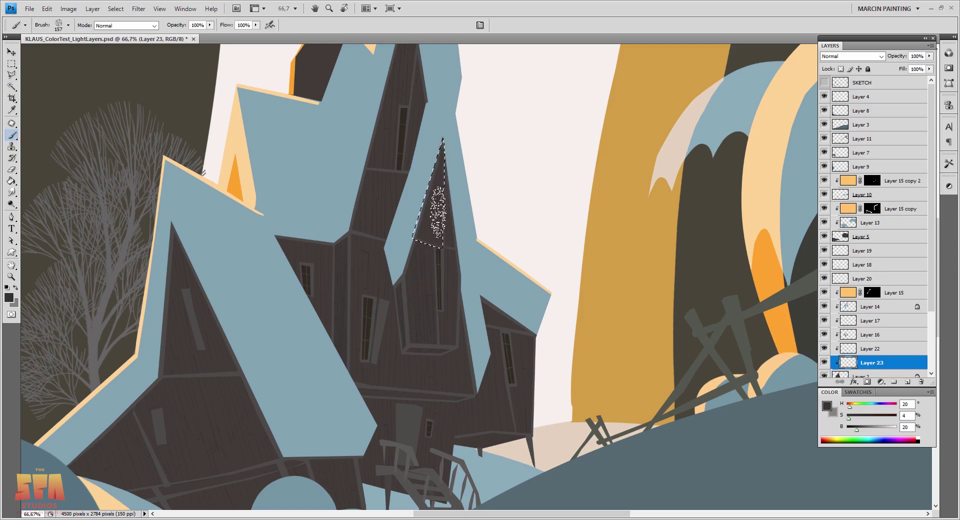
key(b)
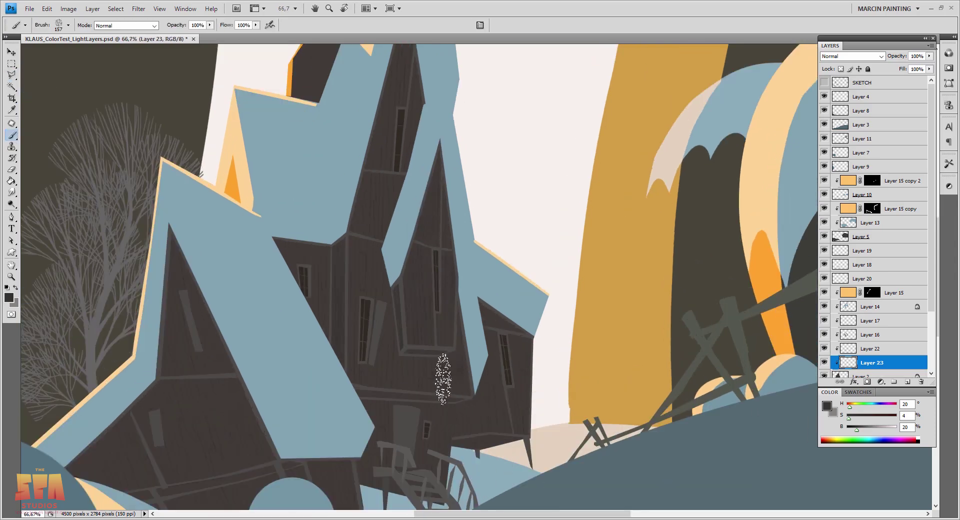
Outline the main wall around the bay, fill it with the 157 px wood-texture brush, and deselect.
key(l)
click(457, 302)
click(458, 301)
key(b)
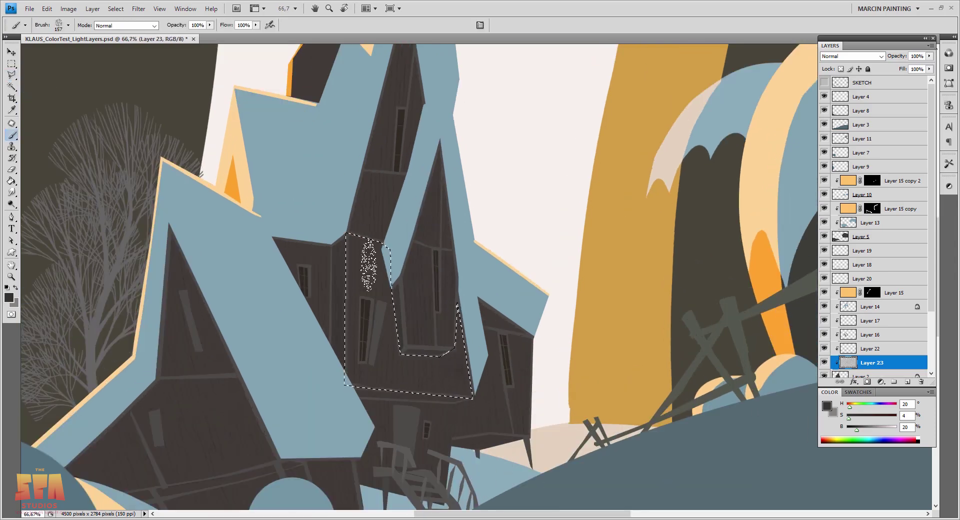
key(ctrl+d)
drag(379, 247, 369, 386)
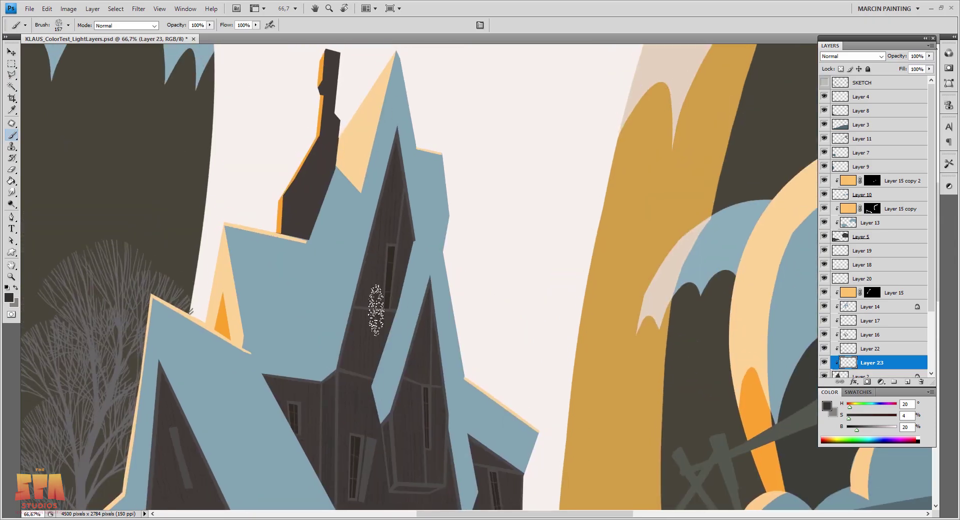
drag(372, 440, 358, 270)
Magic-wand several bay planks on Layer 22 and paint muted blue texture (H 205, S 28, B 45) inside them on a new clipped layer beneath.
key(alt+bracketright)
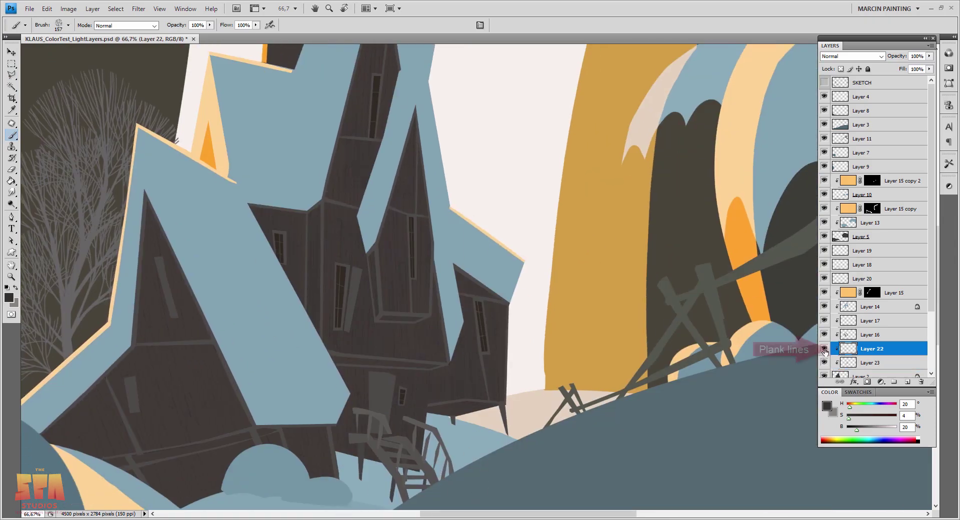
key(w)
click(408, 200)
click(424, 300)
click(403, 287)
key(b)
key(ctrl+shift+alt+n)
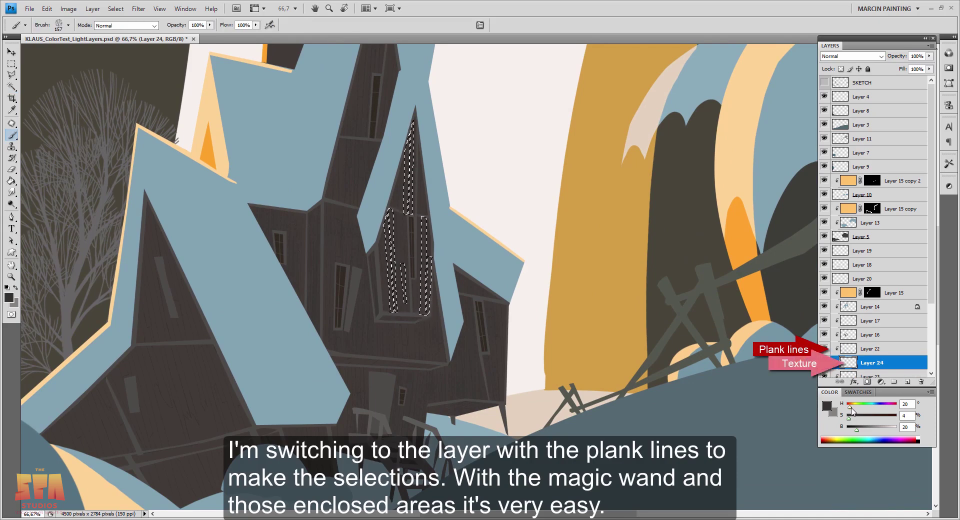
alt+click(462, 399)
mouse_move(394, 340)
mouse_down()
mouse_move(424, 176)
mouse_move(416, 175)
mouse_move(411, 255)
mouse_move(418, 213)
mouse_move(417, 247)
mouse_move(431, 205)
mouse_up()
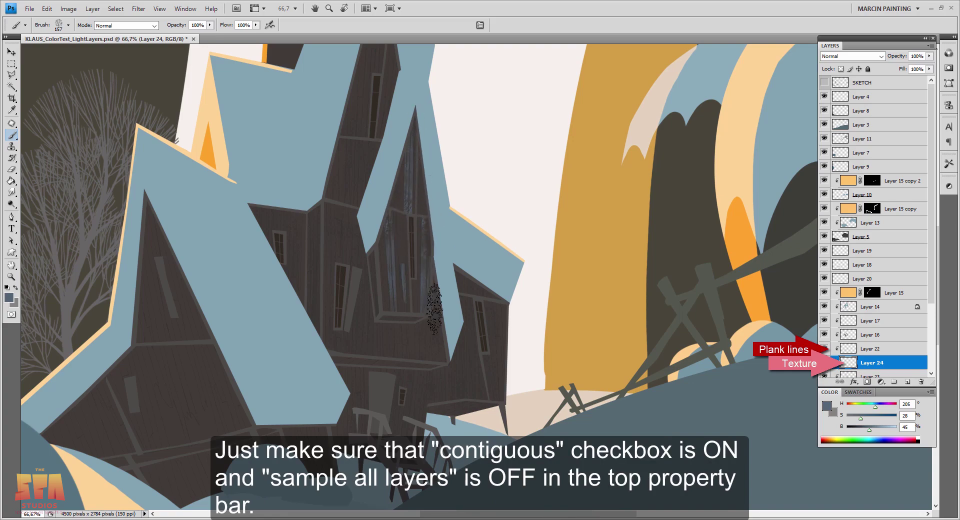
Select more bay planks from the plank-line Layer 22 and paint blue wood texture inside them on Layer 24.
key(alt+bracketright)
key(w)
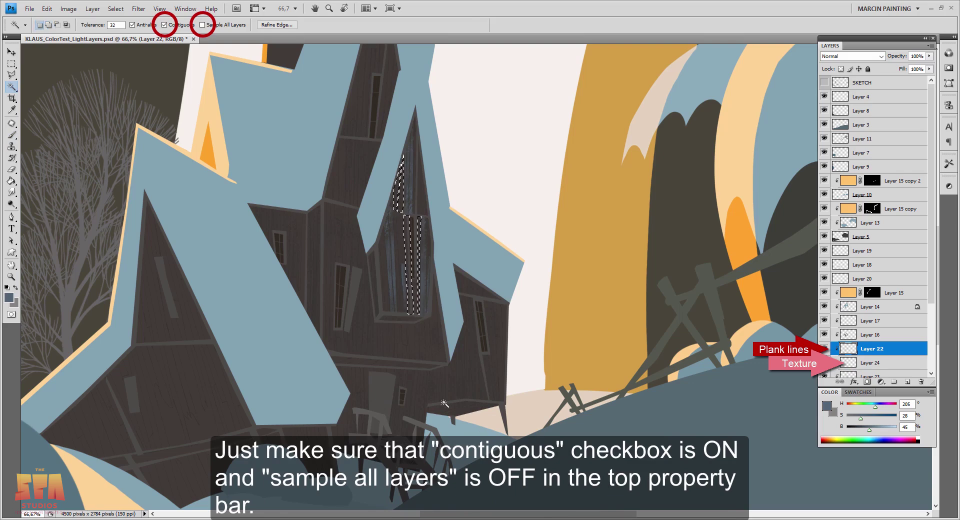
click(859, 363)
key(b)
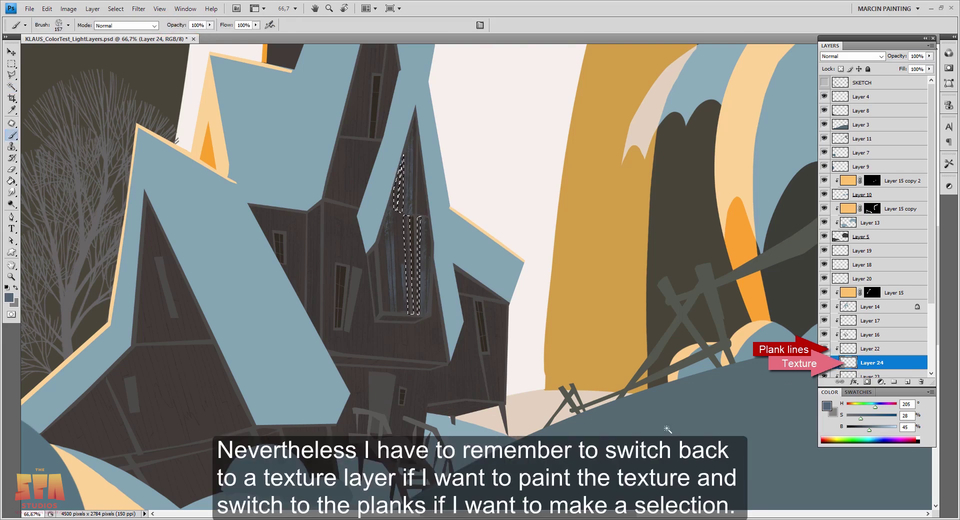
alt+click(441, 424)
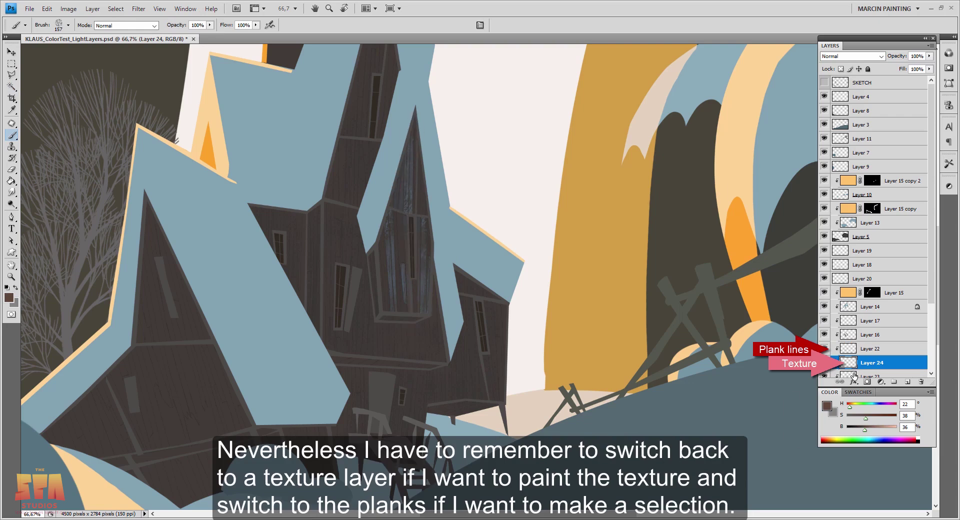
Lock Layer 24's transparent pixels and tint parts of the bay texture brown (H 22, S 38, B 36).
key(/)
mouse_move(412, 307)
mouse_down()
mouse_move(412, 250)
mouse_move(407, 298)
mouse_up()
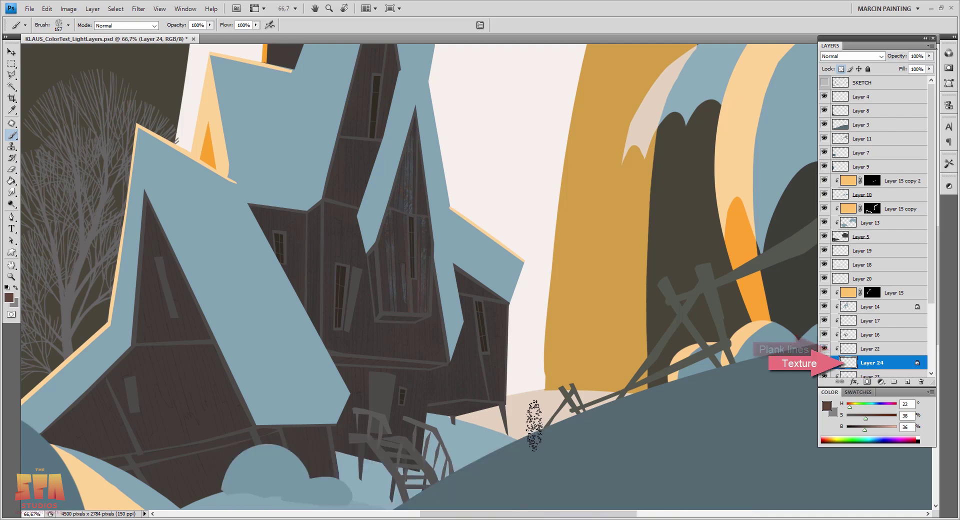
drag(816, 442, 752, 445)
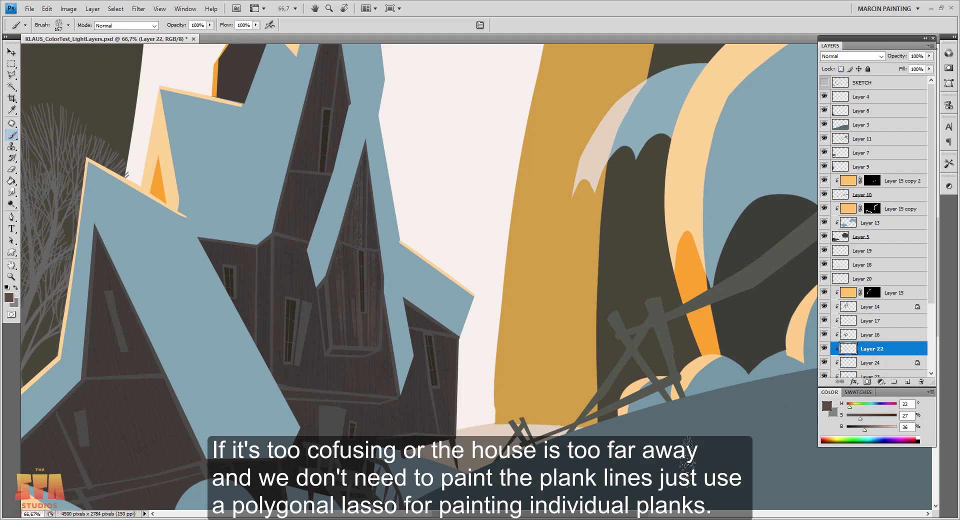
Adjust Layer 24's Hue/Saturation to Saturation +30 and Lightness -43.
key(ctrl+u)
drag(844, 188, 821, 225)
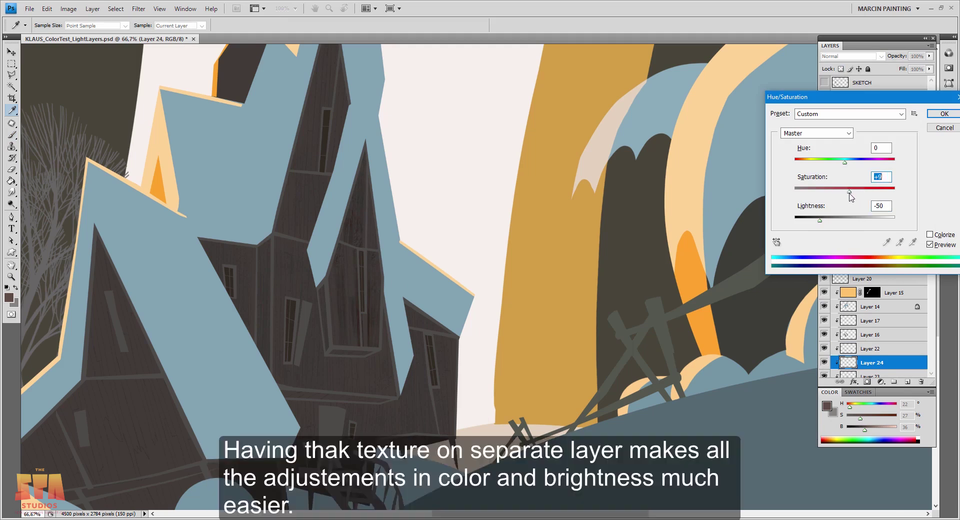
drag(818, 224, 824, 224)
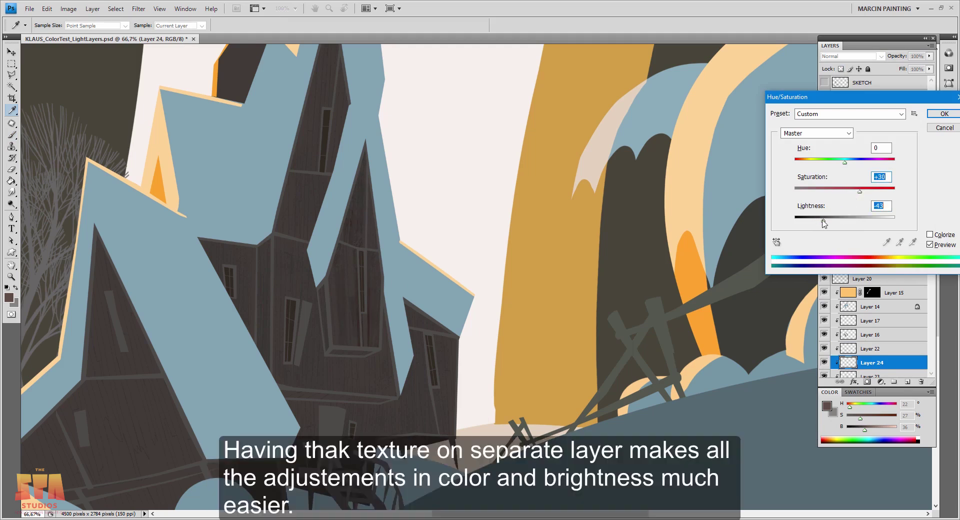
key(Return)
key(b)
Select narrow planks on the bay from Layer 22 with the Magic Wand and add a new clipped layer directly beneath it.
key(ctrl+0)
key(ctrl+alt+0)
click(859, 354)
key(w)
click(286, 353)
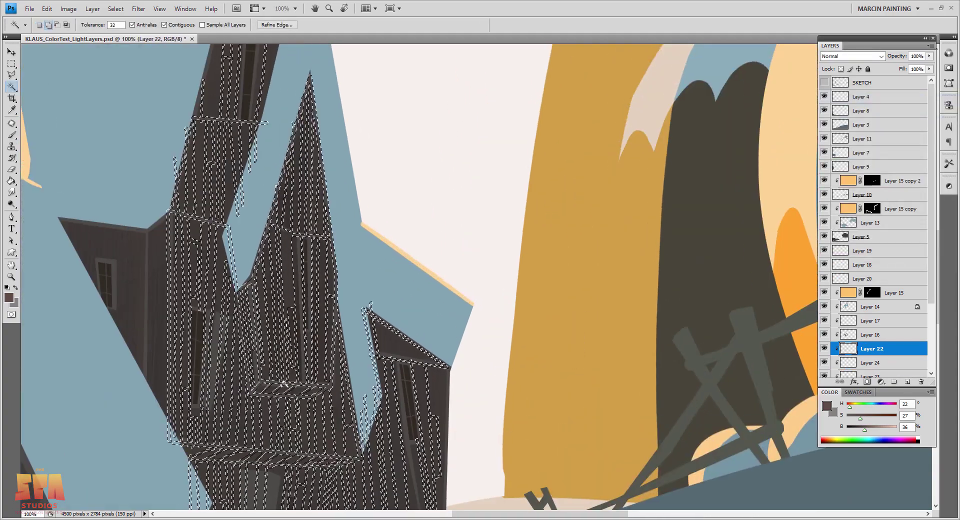
key(ctrl+shift+alt+n)
key(b)
Paint lighter brown wood texture (H 22, S 34, B 45) into the selected bay planks.
alt+click(290, 300)
drag(287, 250, 290, 350)
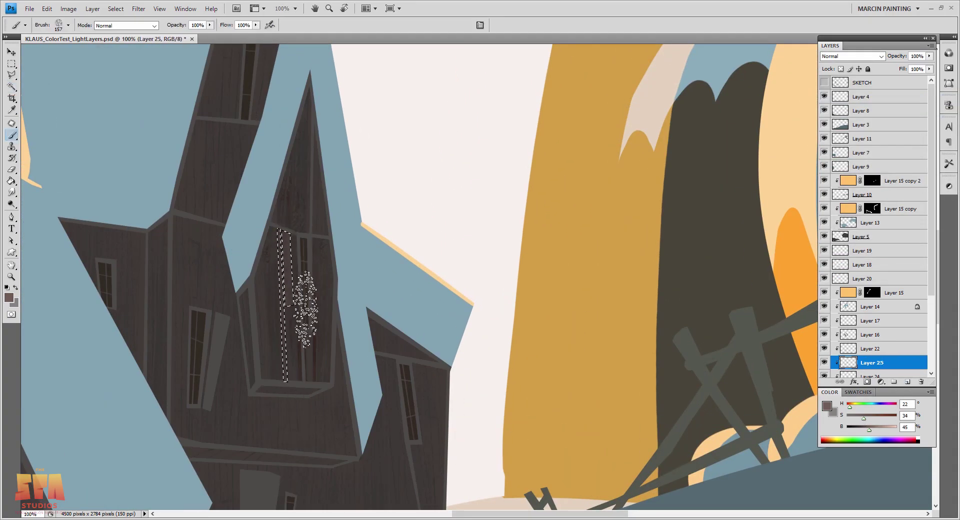
key(ctrl+minus)
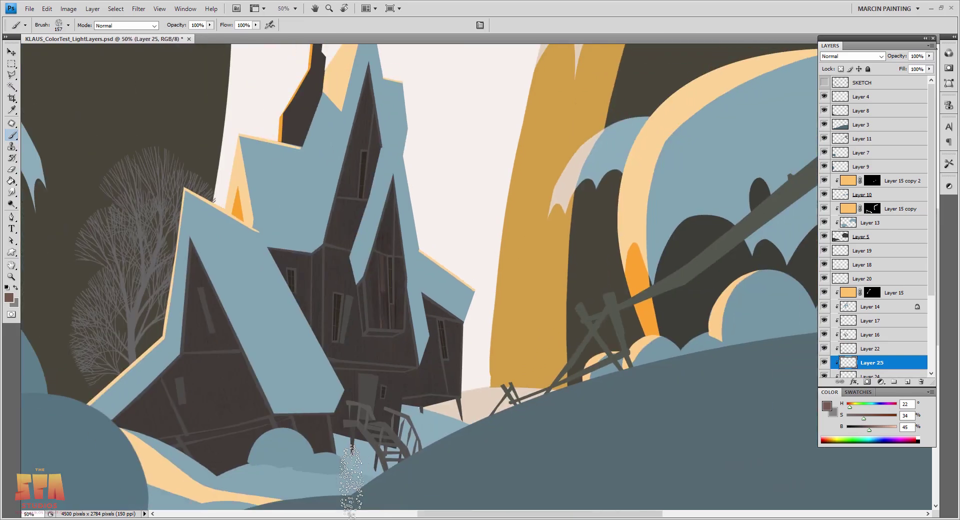
key(ctrl+plus)
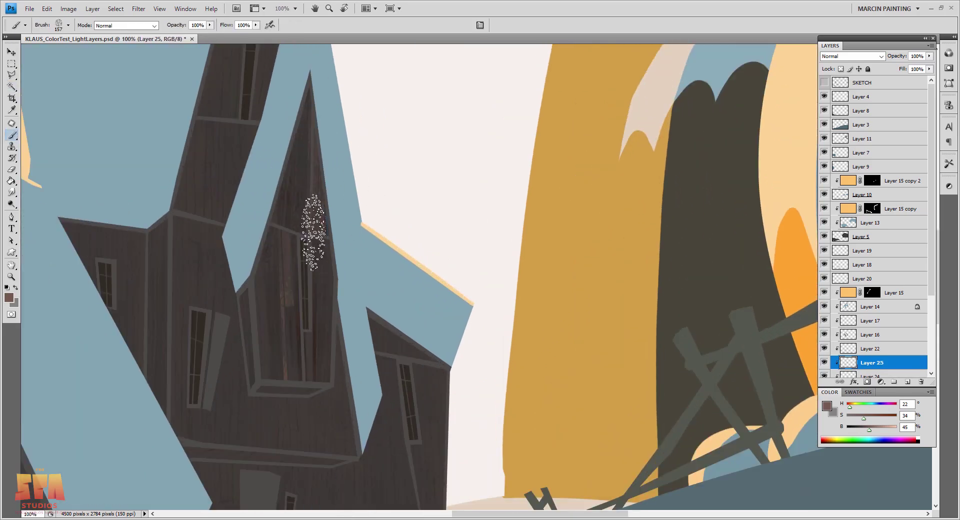
key(alt+bracketleft)
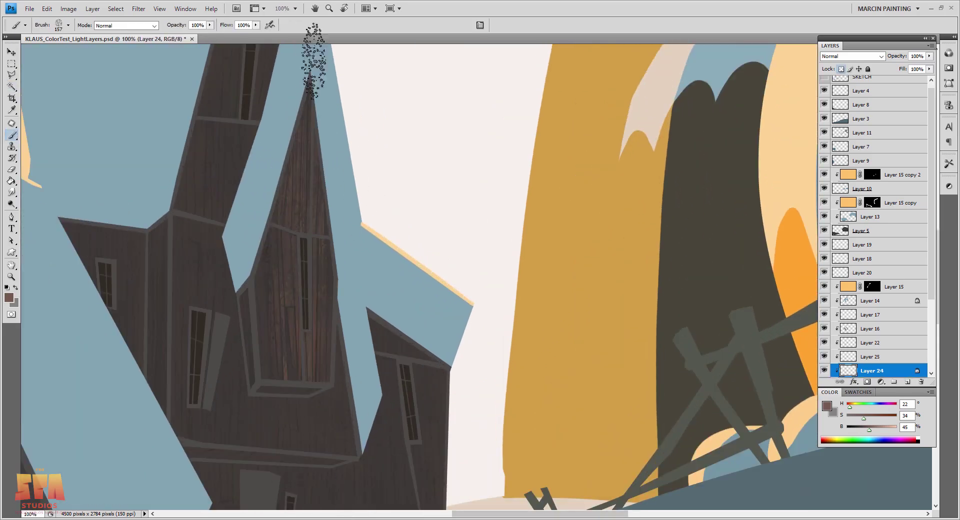
key(ctrl+minus)
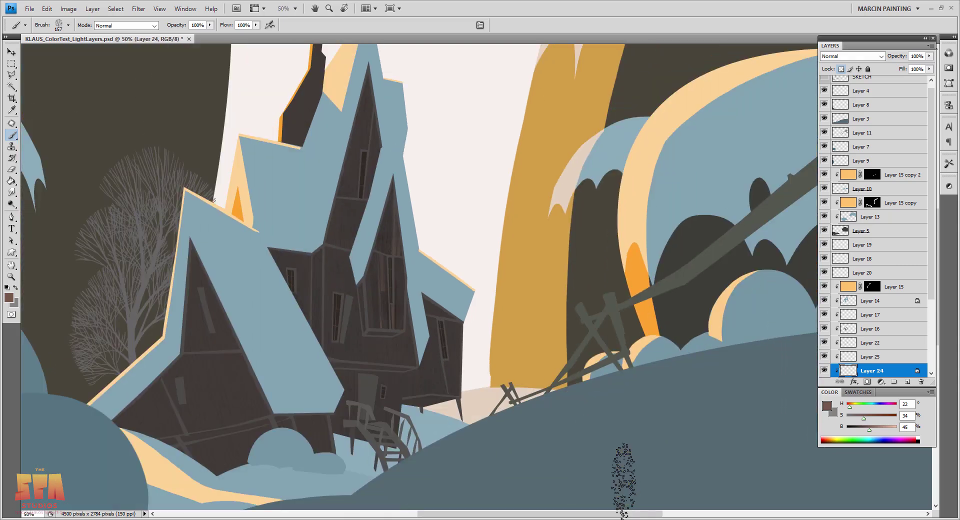
Adjust Layer 25's Hue/Saturation to Saturation +8 and Lightness -16.
key(alt+bracketright)
key(ctrl+u)
mouse_move(844, 163)
mouse_down()
mouse_move(880, 171)
mouse_move(844, 163)
mouse_up()
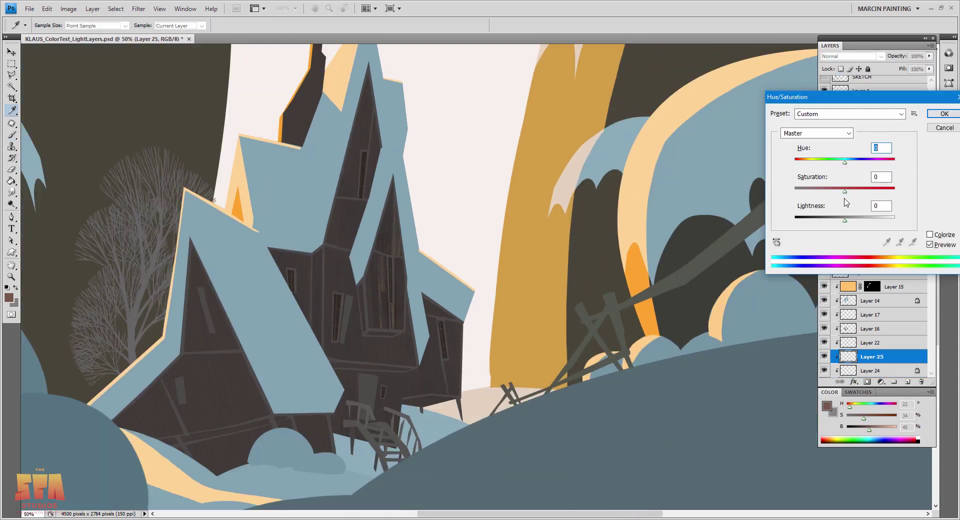
drag(879, 197, 877, 192)
drag(845, 220, 861, 220)
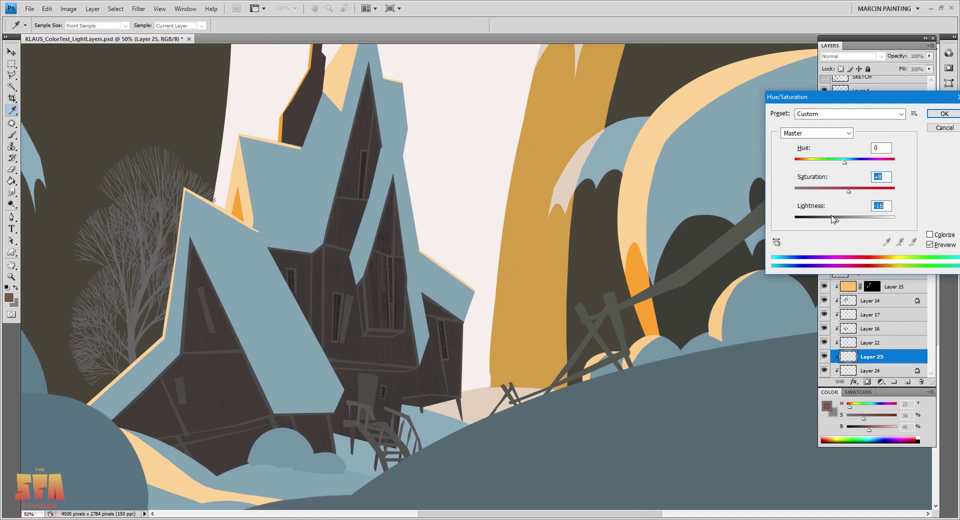
key(Return)
key(b)
Hide the plank-line Layer 22 and paint gray grain (H 30, S 5, B 50) over the timbers of Layer 16 with a 221 px texture brush.
click(870, 343)
click(824, 342)
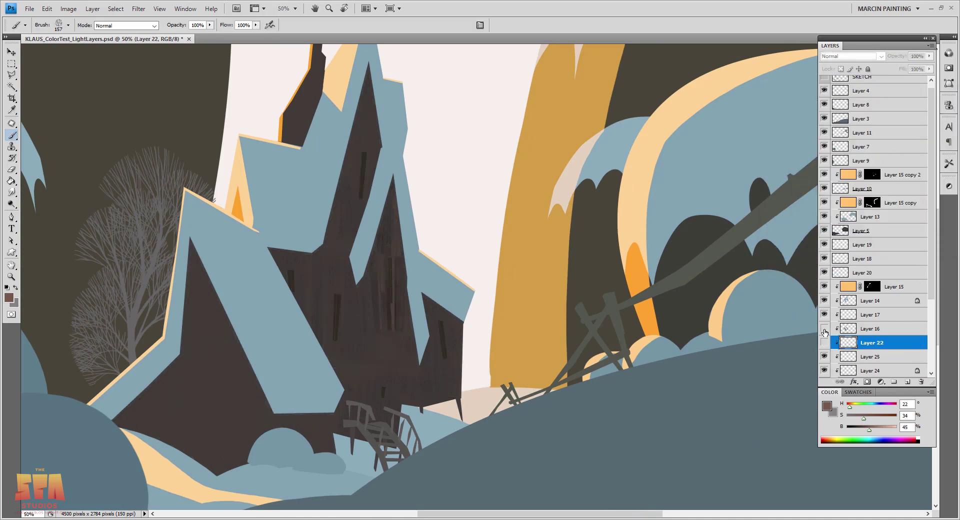
click(870, 328)
alt+click(374, 330)
key(bracketright)
key(bracketright)
key(bracketright)
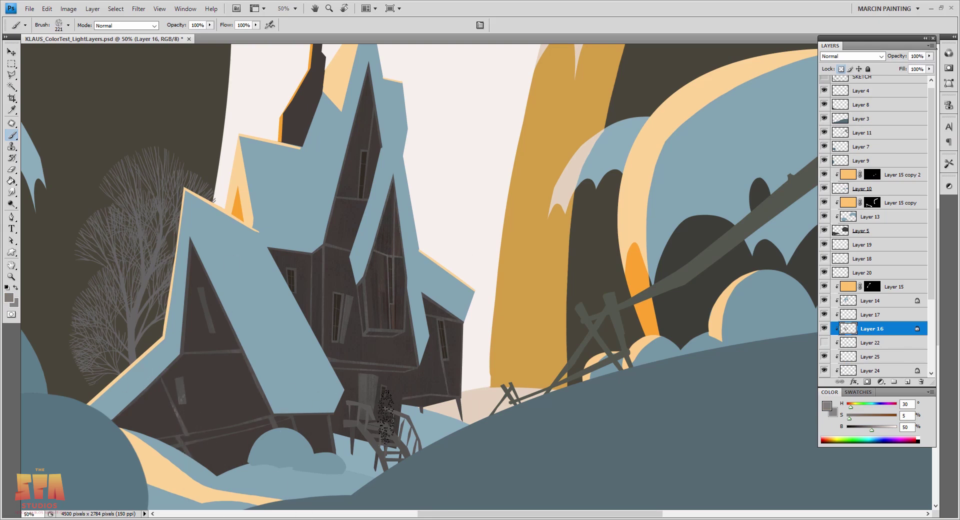
Choose the 19 px hard round brush and paint dark elliptical marks on the door and the window shutter.
right_click(375, 405)
double_click(453, 118)
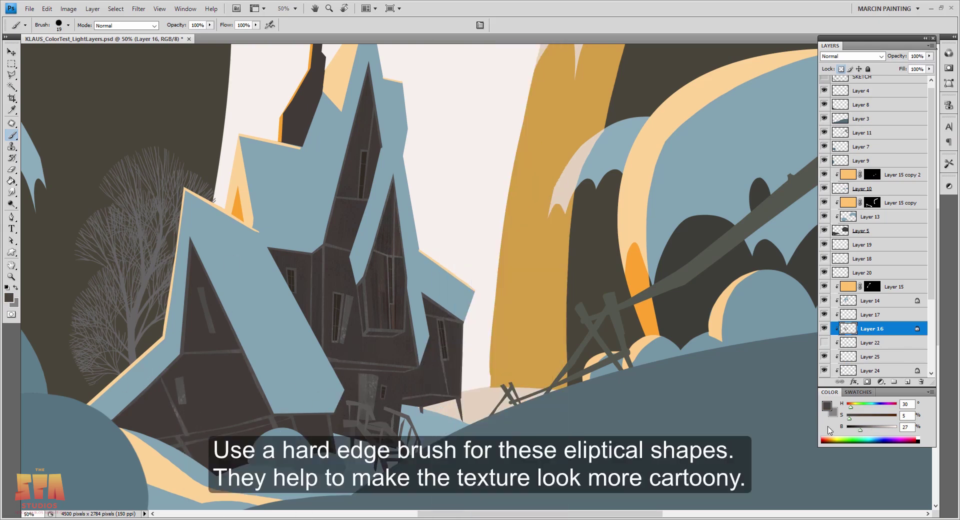
key(ctrl+plus)
key(ctrl+plus)
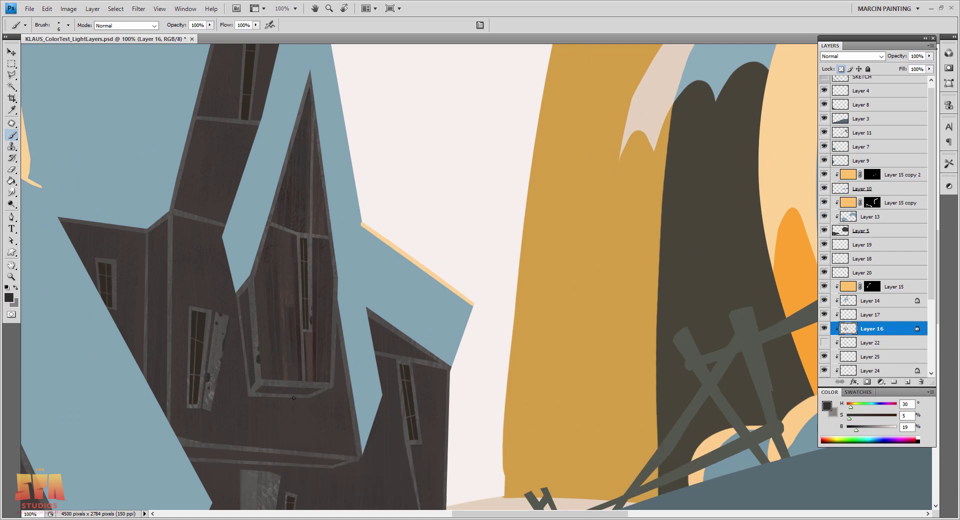
Paint small dark notches (H 30, S 5, B 19) along the timbers of the bay, right annex, main walls and tower with a fine hard brush.
drag(258, 385, 321, 244)
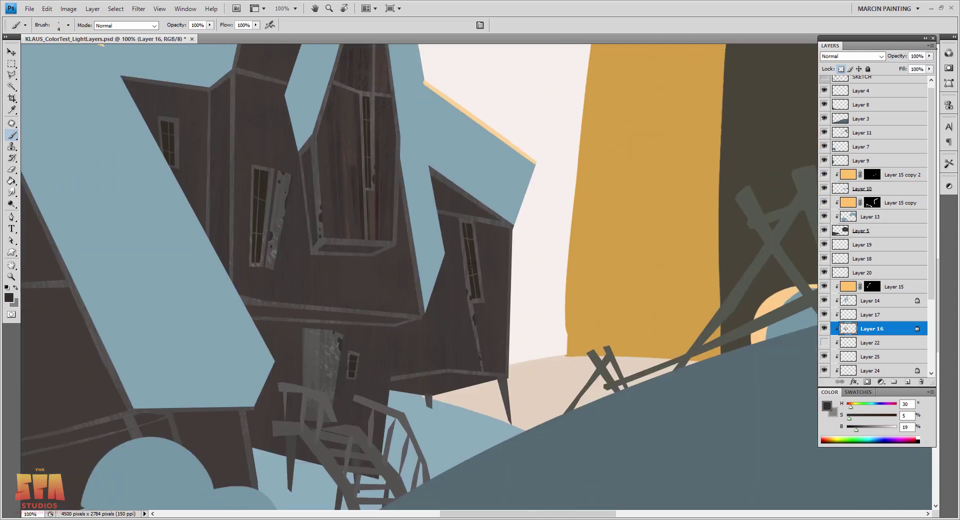
drag(233, 179, 408, 319)
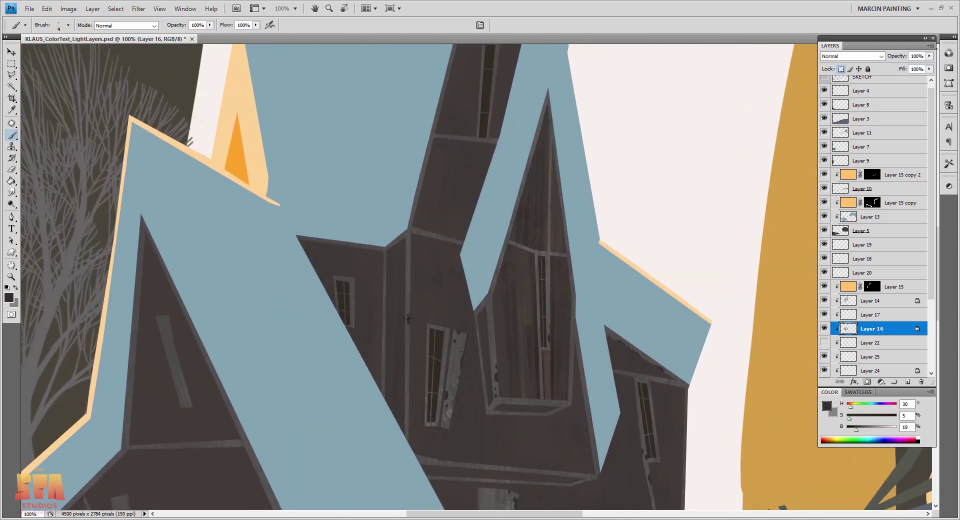
drag(408, 276, 374, 421)
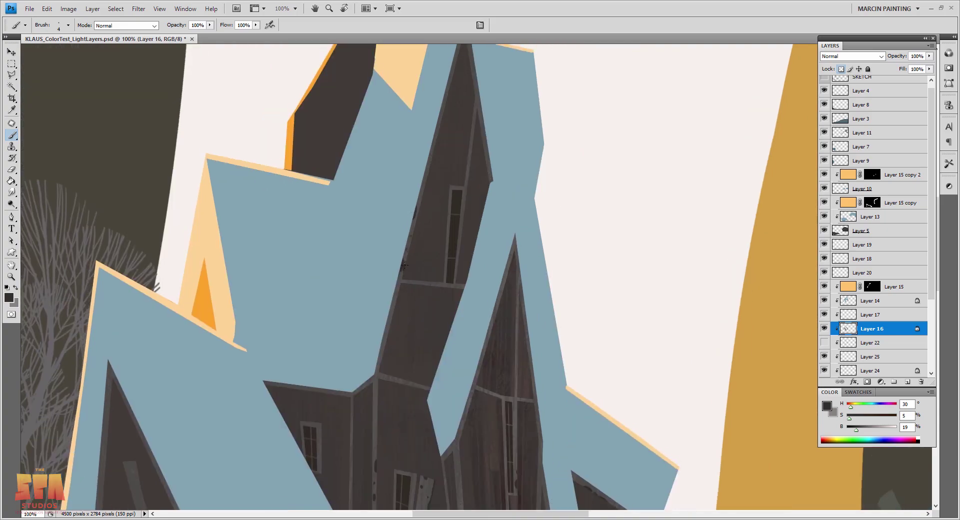
drag(465, 227, 486, 162)
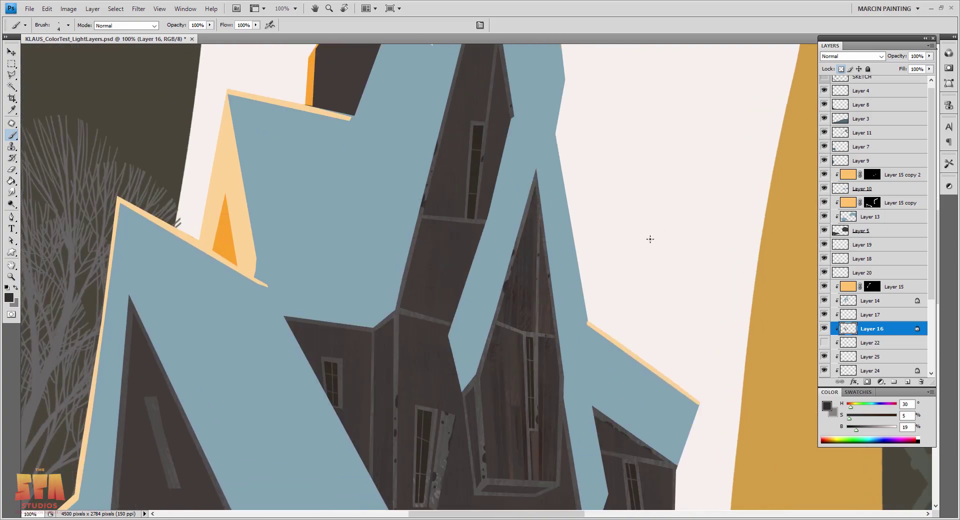
key(ctrl+minus)
key(ctrl+minus)
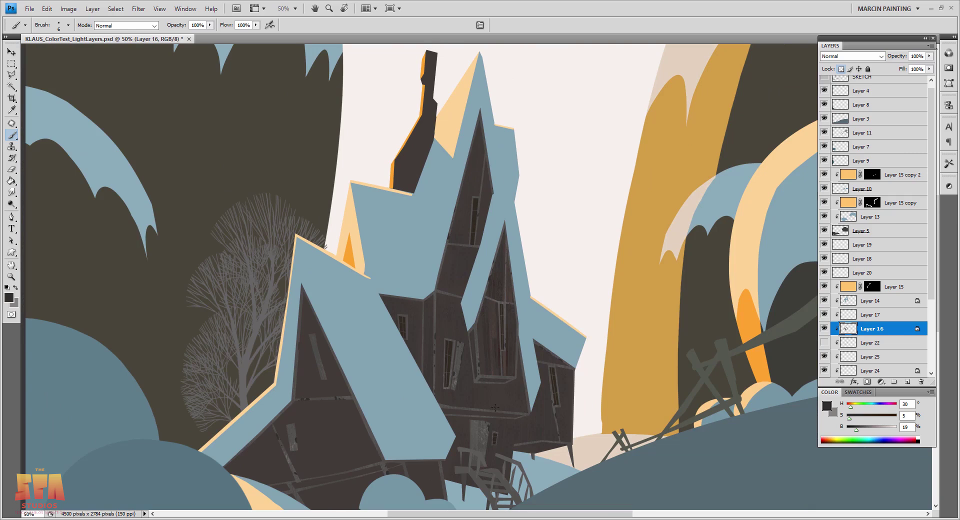
Select wall planks beside the bay from Layer 22, hide the selection outline, and texture them dark brown on Layer 24 with a 184 px brush.
click(860, 342)
key(w)
key(ctrl+h)
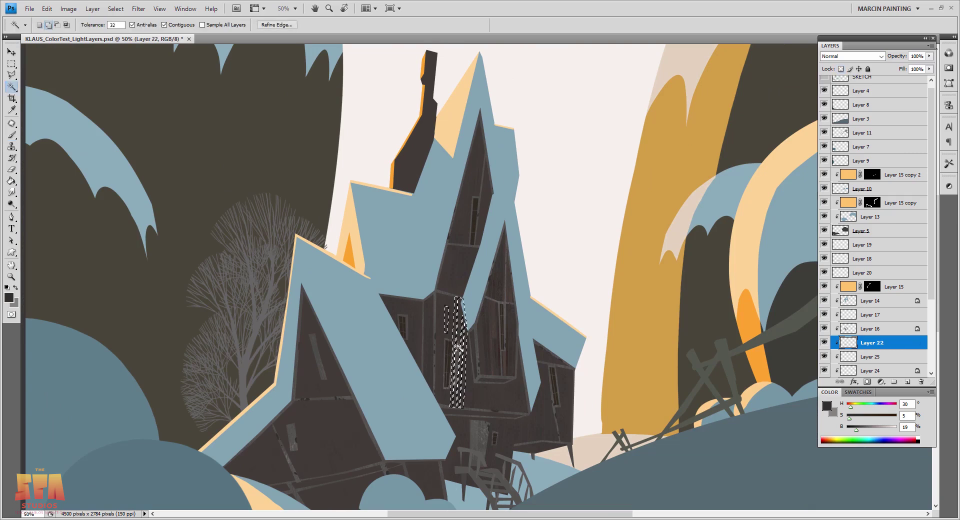
click(869, 371)
key(b)
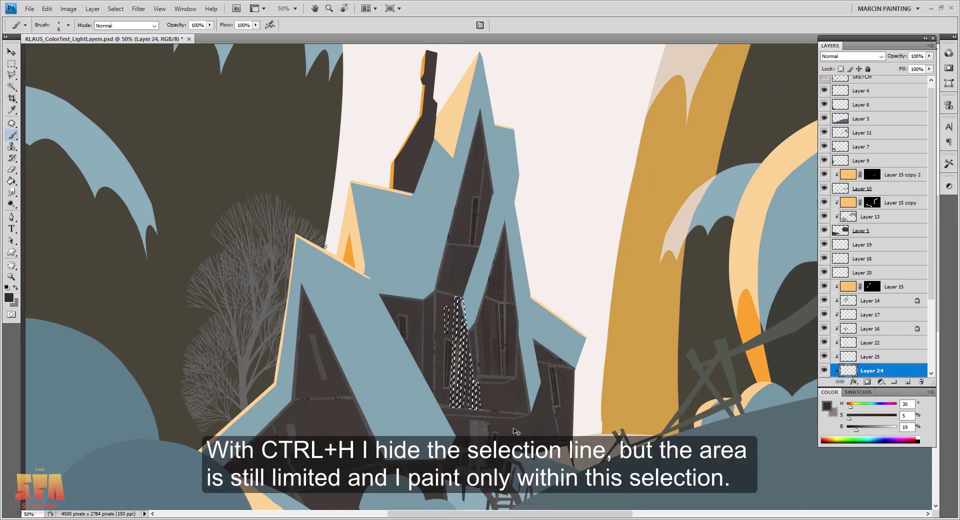
key(ctrl+h)
right_click(505, 345)
alt+click(499, 350)
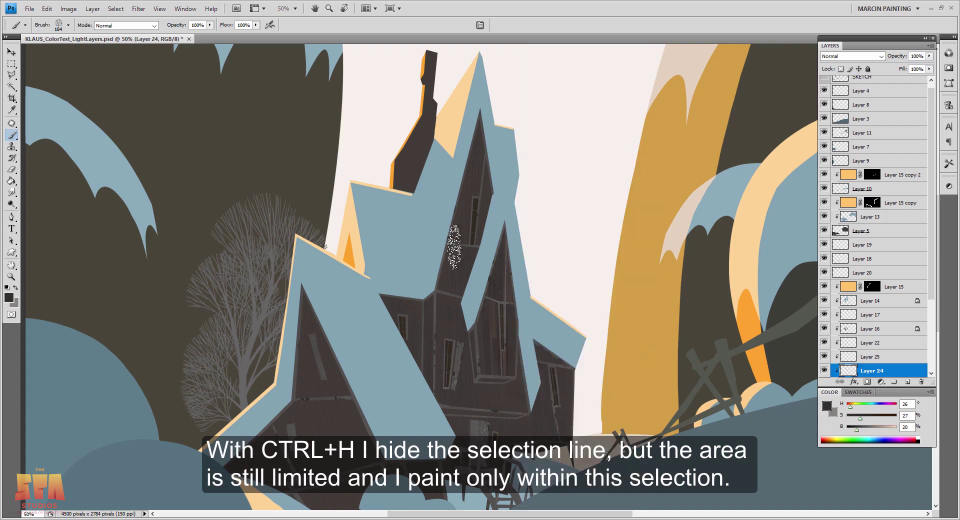
Select a narrow tower plank beside the window from the Layer 22 lines and texture it on Layer 24 in dark brown.
click(856, 359)
key(w)
key(alt+bracketright)
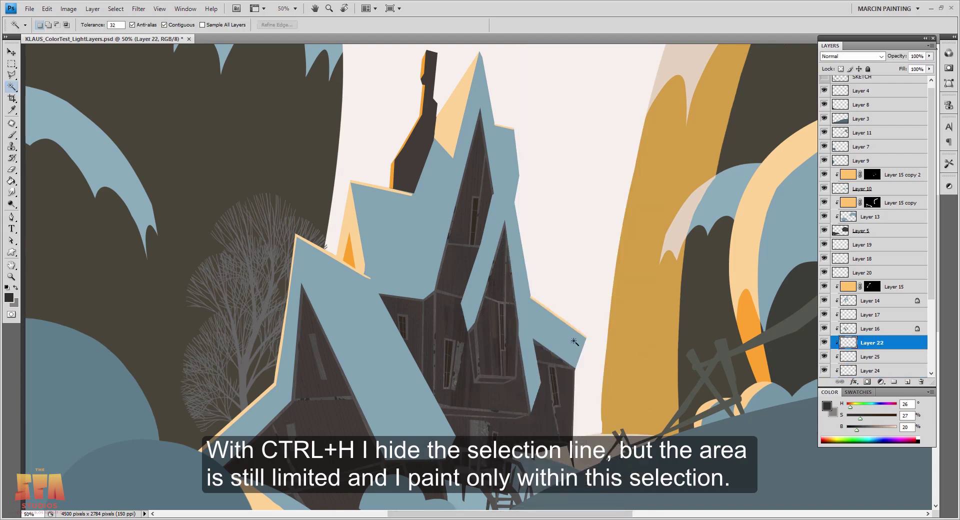
click(456, 235)
key(b)
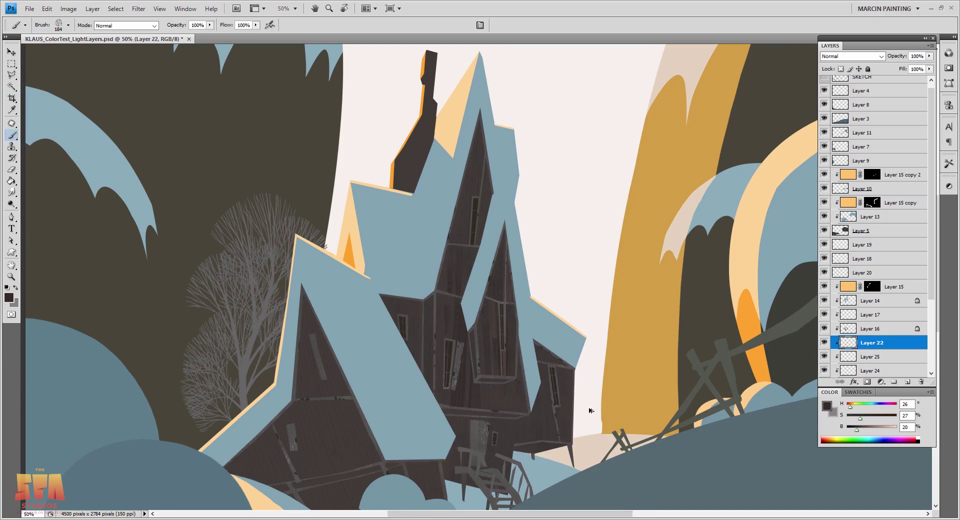
click(845, 370)
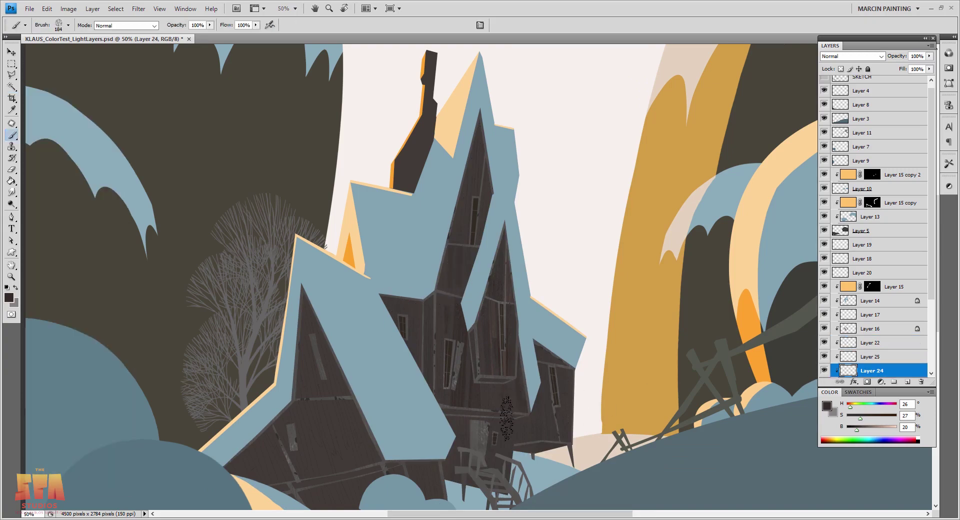
Select several tall planks on both sides of the tower window from the Layer 22 plank lines.
key(l)
key(alt+bracketright)
key(alt+bracketright)
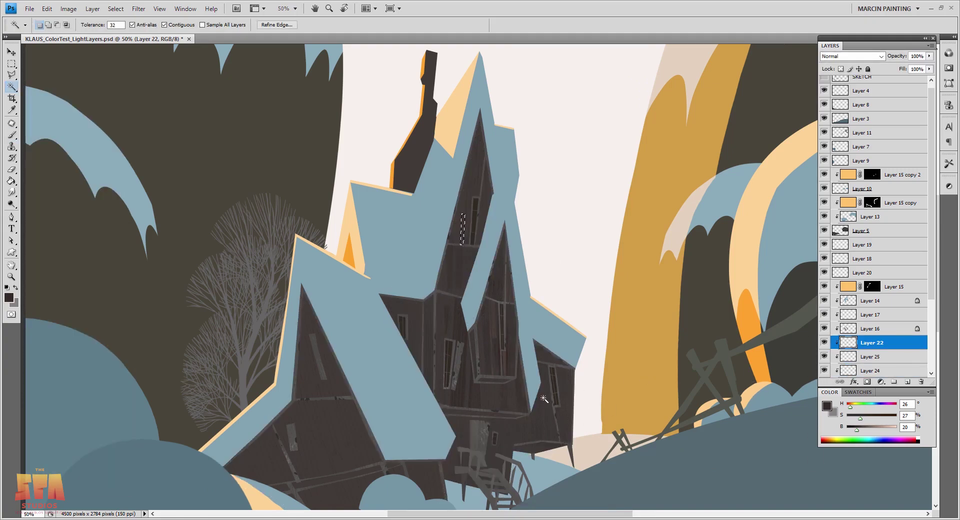
key(ctrl+equal)
click(447, 365)
click(448, 306)
click(455, 306)
click(453, 366)
click(475, 142)
click(459, 369)
click(499, 200)
click(504, 224)
click(486, 371)
Sample a gray-brown and texture tower and central wall planks on Layer 24 with H 33, S 7, B 28.
key(b)
alt+click(493, 240)
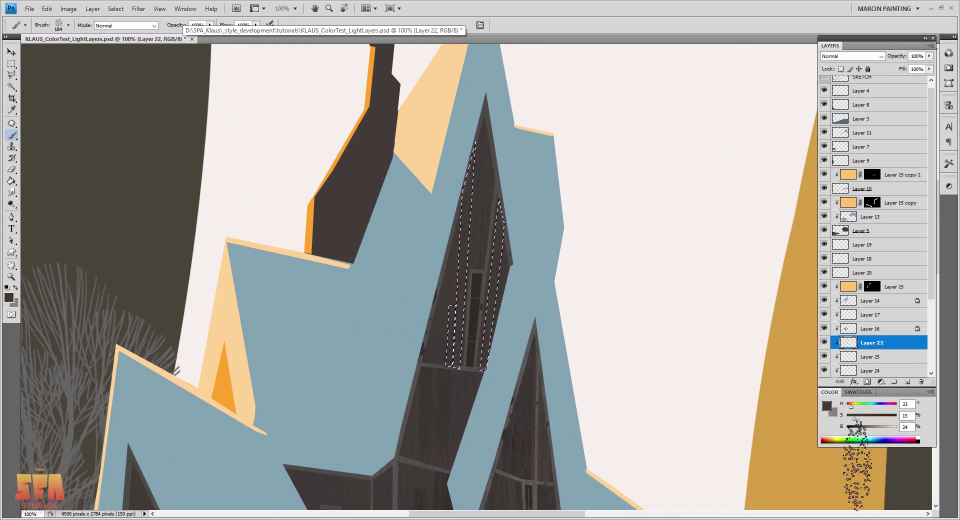
drag(514, 467, 547, 358)
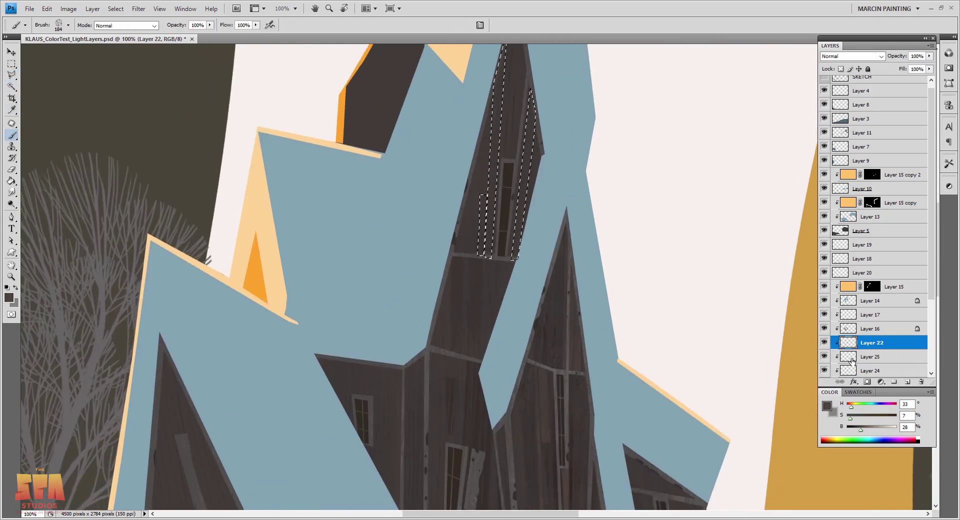
click(835, 361)
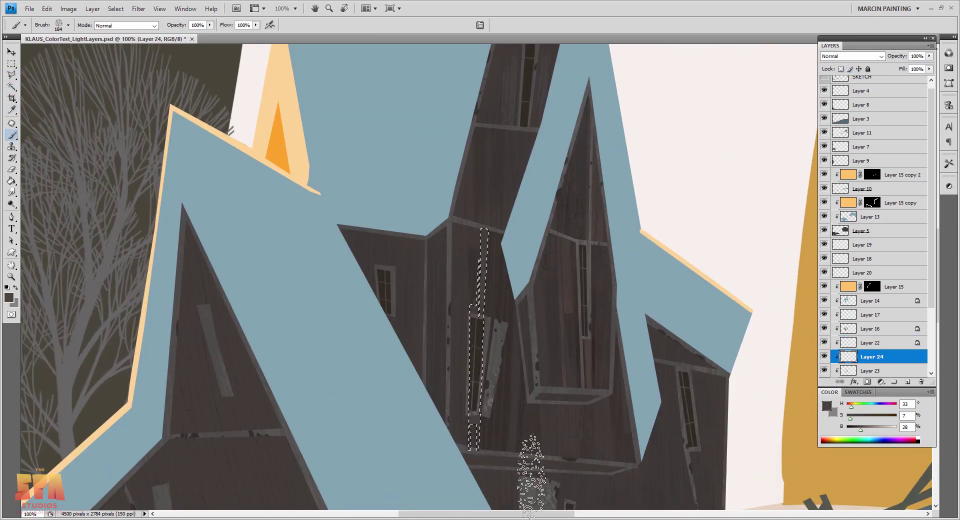
key(ctrl+minus)
key(ctrl+minus)
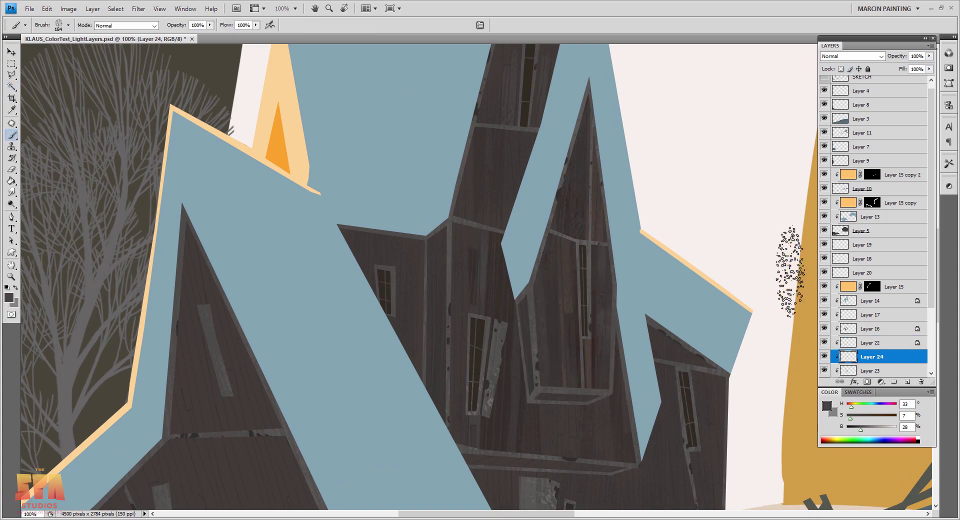
Select narrow planks on the front of the protruding bay from Layer 22 and texture them on Layer 24.
key(ctrl+plus)
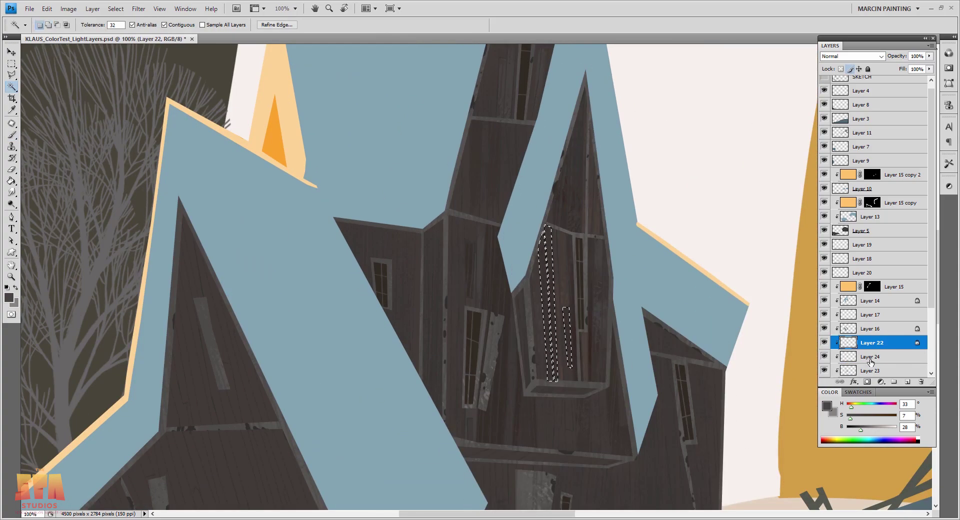
key(ctrl+minus)
key(ctrl+minus)
key(ctrl+plus)
key(w)
key(alt+bracketright)
key(b)
right_click(486, 417)
key(Escape)
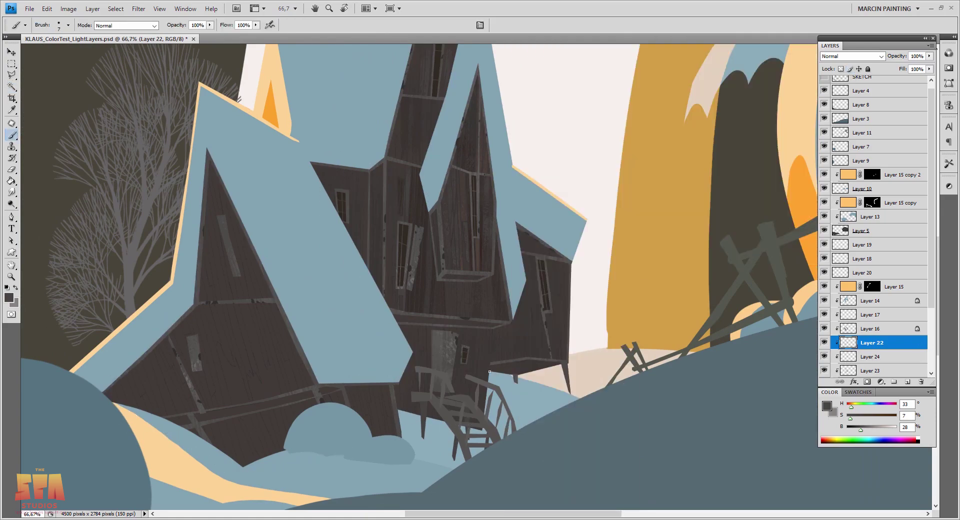
Select more tower planks from Layer 22 and texture them lighter on Layer 24 with a 100 px brush, selection outline hidden.
scroll(441, 149, up, 4)
key(w)
click(460, 235)
key(b)
key(w)
click(451, 190)
click(869, 357)
key(b)
right_click(499, 250)
double_click(568, 278)
key(ctrl+h)
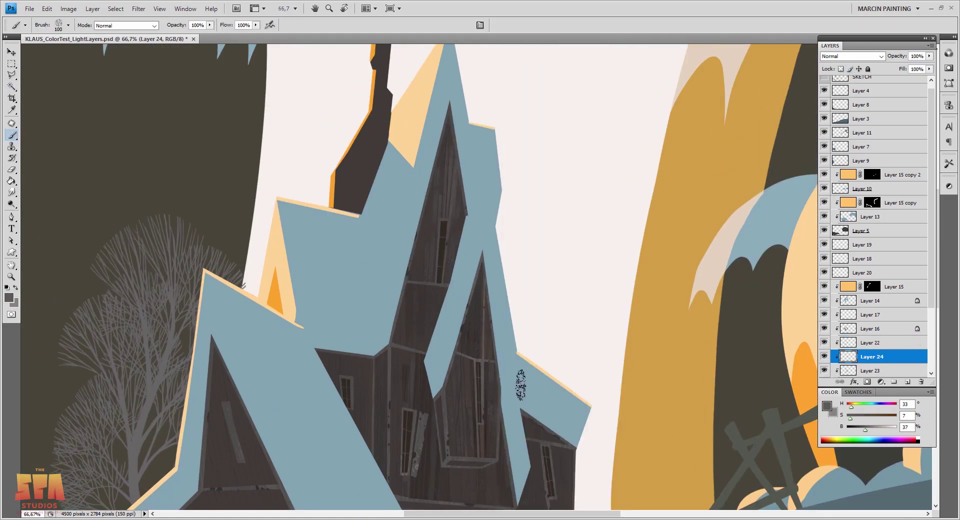
Select wall planks between the large roof and the corner timber, and texture them on Layer 24 with a darker brown-black.
drag(501, 451, 598, 284)
key(w)
click(872, 343)
drag(865, 430, 854, 430)
click(457, 238)
key(b)
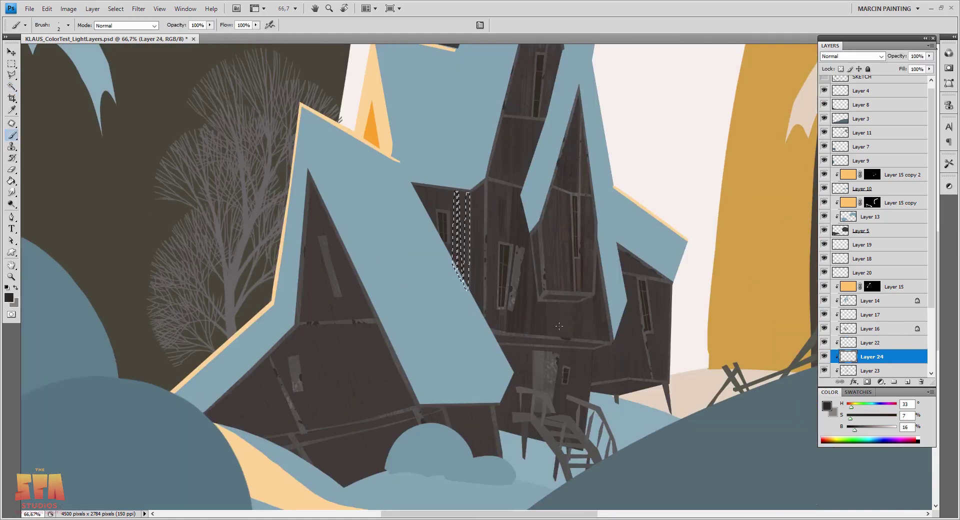
alt+click(468, 241)
key(ctrl+h)
Lock Layer 22, add a plank by the small wall window to the selection, and texture it on Layer 24 with a 154 px brush.
click(875, 332)
click(872, 343)
key(slash)
key(ctrl+h)
key(w)
shift+click(440, 213)
click(871, 356)
key(b)
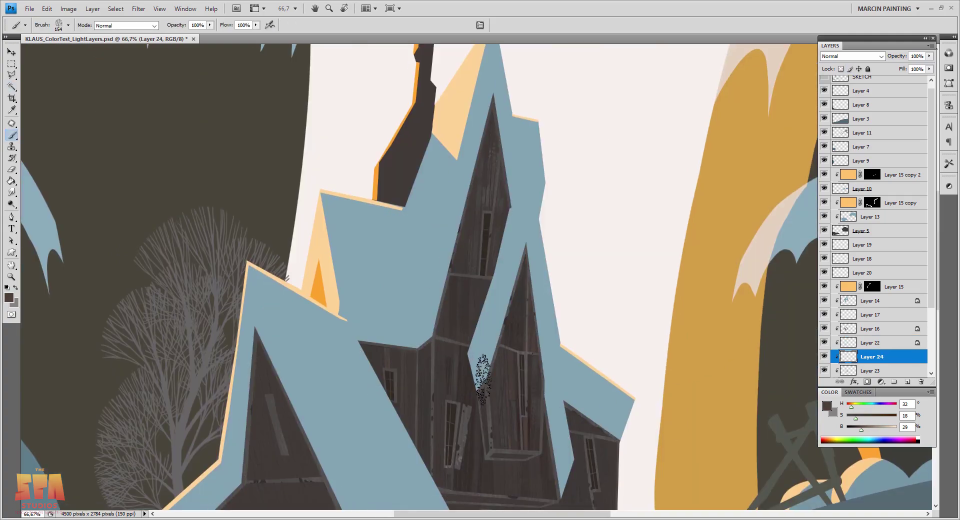
Select the lower wall planks beside the door from Layer 22 and texture them gray (H 32, S 3, B 31) on Layer 24.
drag(636, 436, 721, 281)
click(593, 400)
click(872, 356)
key(b)
click(871, 343)
key(w)
click(613, 415)
click(871, 357)
key(b)
drag(856, 418, 849, 418)
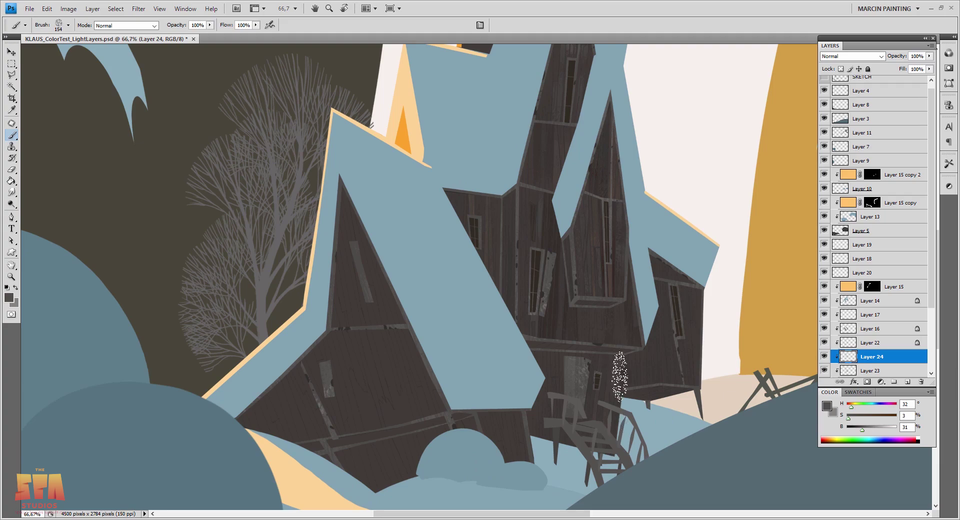
Select annex planks from Layer 22, texture them on Layer 24 with a sampled wall color, and clear the selection.
key(alt+bracketright)
key(w)
click(693, 343)
shift+click(653, 358)
key(alt+bracketleft)
key(b)
alt+click(661, 341)
key(ctrl+d)
drag(853, 419, 861, 430)
Sample a dark tone near the door and try Multiply blending with lower opacity on the plank-line Layer 22.
drag(668, 321, 621, 444)
click(841, 69)
alt+click(565, 360)
key(slash)
drag(636, 293, 437, 219)
drag(445, 420, 638, 337)
click(870, 342)
drag(929, 56, 903, 70)
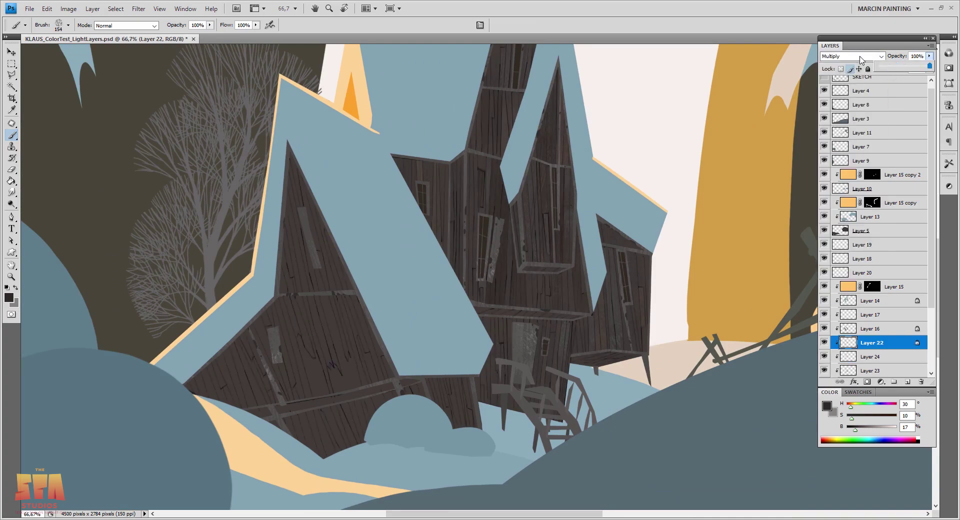
Lock Layer 24's transparent pixels and adjust the wood texture on Layer 23 with Hue/Saturation.
click(855, 357)
key(slash)
click(824, 371)
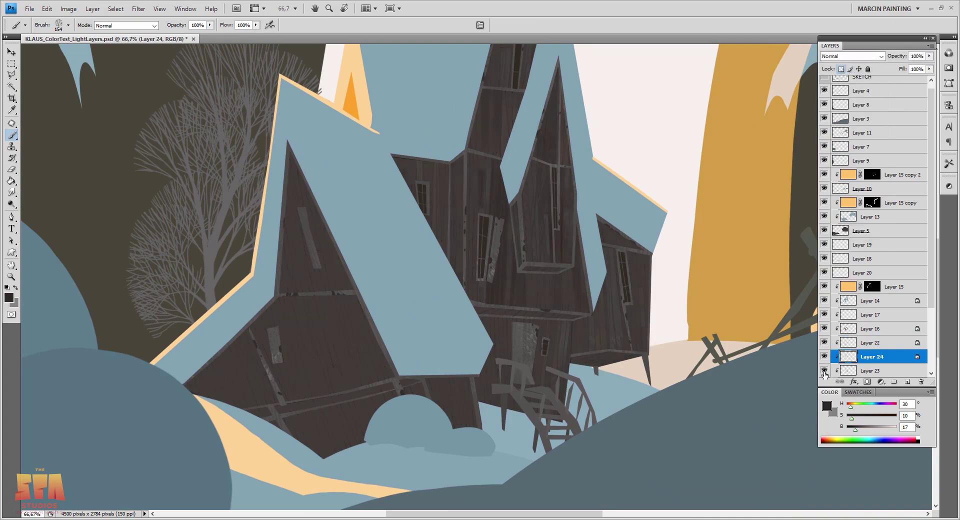
click(867, 371)
key(ctrl+u)
mouse_move(845, 220)
mouse_down()
mouse_move(855, 224)
mouse_move(829, 229)
mouse_move(842, 225)
mouse_up()
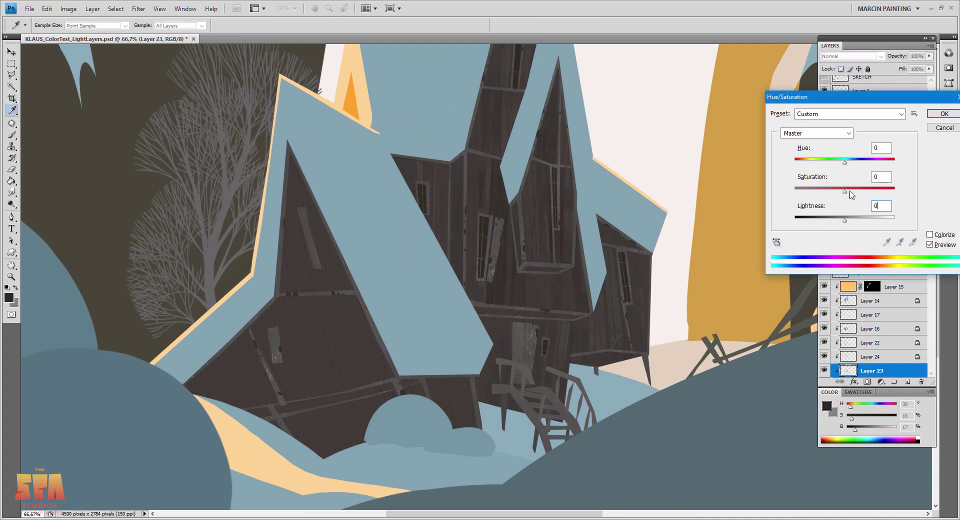
key(alt+o)
drag(804, 164, 802, 165)
drag(838, 192, 840, 221)
key(ctrl+minus)
key(ctrl+minus)
key(Return)
Adjust the timbers on Layer 16 with Hue/Saturation, using Saturation +23 and Lightness -1.
click(867, 357)
click(868, 329)
key(ctrl+u)
click(881, 192)
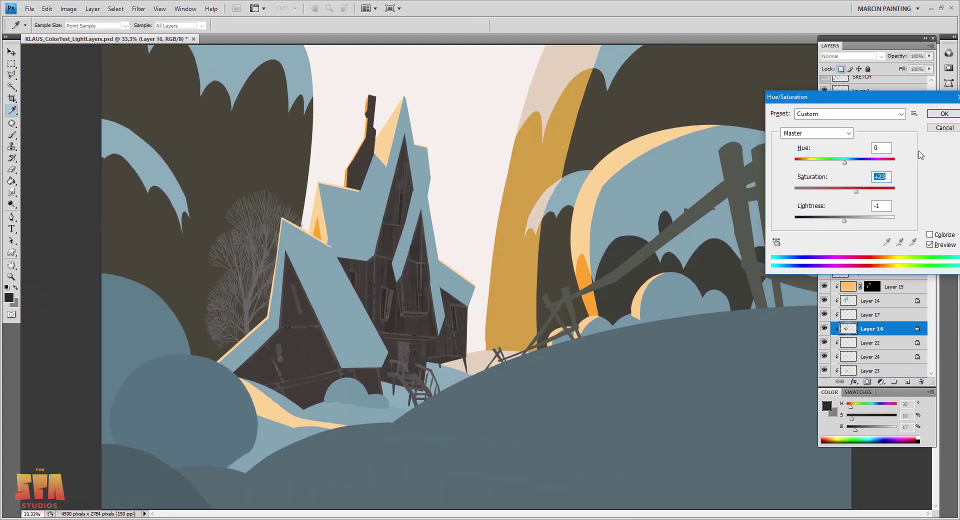
key(Return)
Compare the house walls with the Layer 24 plank texture hidden and shown.
key(b)
key(ctrl+plus)
key(ctrl+plus)
drag(534, 365, 710, 344)
drag(649, 319, 799, 226)
click(872, 357)
click(824, 358)
click(824, 358)
key(l)
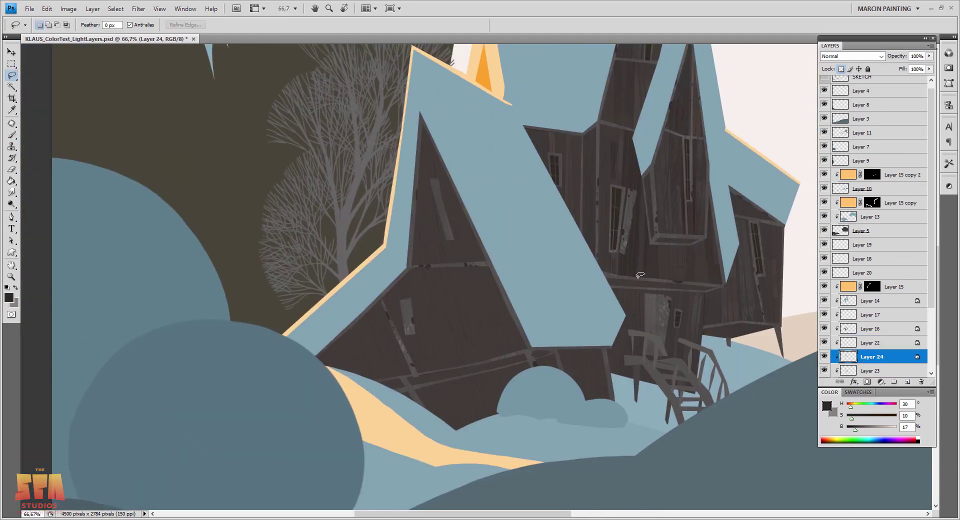
key(ctrl+u)
key(Escape)
key(ctrl+minus)
key(ctrl+minus)
key(ctrl+plus)
key(ctrl+plus)
Select several planks on the lower front gable wall from the Layer 22 lines.
drag(329, 300, 643, 317)
click(872, 343)
key(w)
click(468, 358)
click(436, 355)
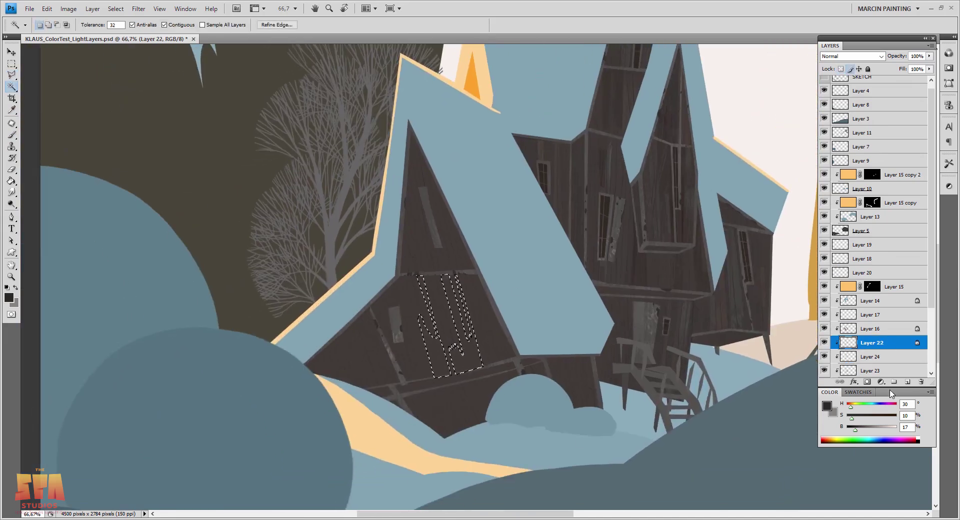
Fill the selected gable planks on a new layer with a sampled dark window brown (H 36, S 31, B 19) and deselect.
key(ctrl+shift+alt+n)
key(b)
alt+click(604, 219)
key(alt+BackSpace)
key(ctrl+d)
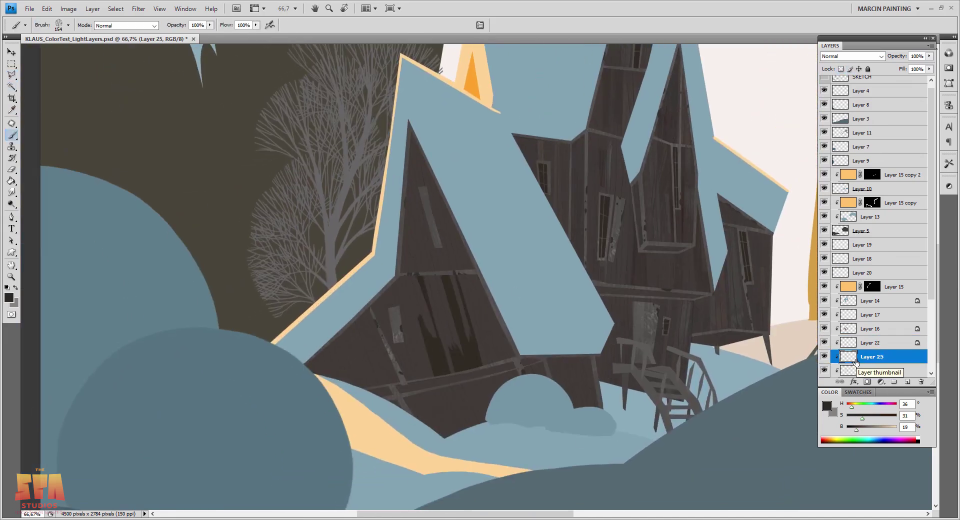
Select additional planks in the upper gable and around the shutter from the Layer 22 plank lines.
scroll(873, 350, down, 2)
click(873, 315)
key(w)
key(ctrl+shift+d)
shift+click(445, 220)
shift+click(400, 330)
shift+click(412, 225)
shift+click(360, 350)
Texture the selected gable planks brown (H 32, S 25, B 31) on Layer 24 with an enlarged brush, selection outline hidden.
click(872, 329)
key(b)
alt+click(637, 300)
key(ctrl+h)
key(bracketright)
key(bracketright)
mouse_move(394, 148)
mouse_down()
mouse_move(344, 356)
mouse_move(518, 359)
mouse_up()
Select more front gable planks from Layer 22 and texture them gray (H 36, S 7, B 27) on Layer 24 with a 187 px brush.
key(alt+bracketright)
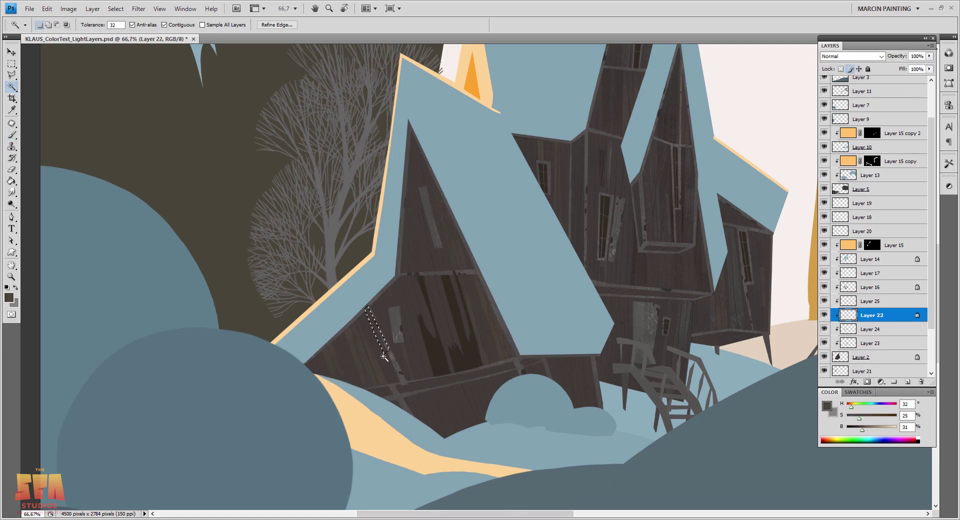
click(474, 255)
click(473, 200)
key(alt+bracketleft)
alt+click(454, 309)
drag(855, 431, 856, 430)
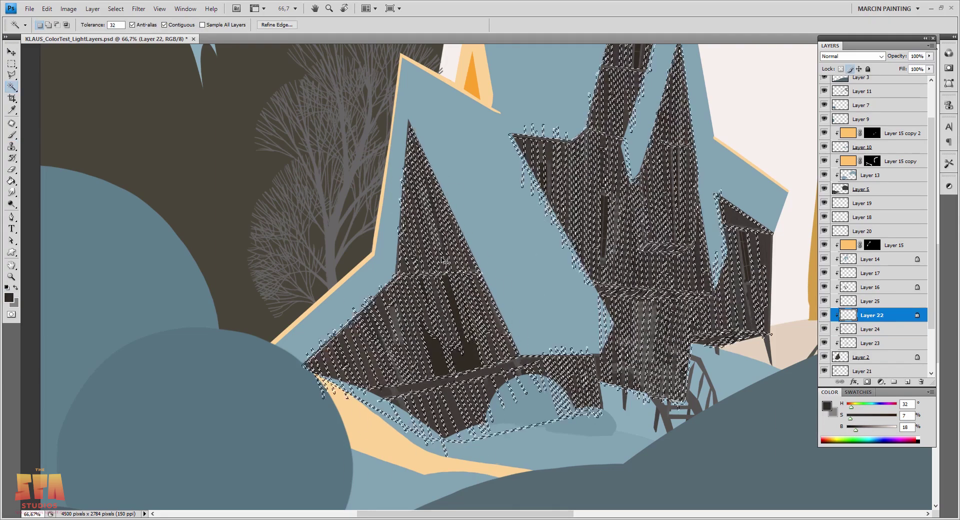
alt+click(427, 332)
drag(641, 213, 650, 279)
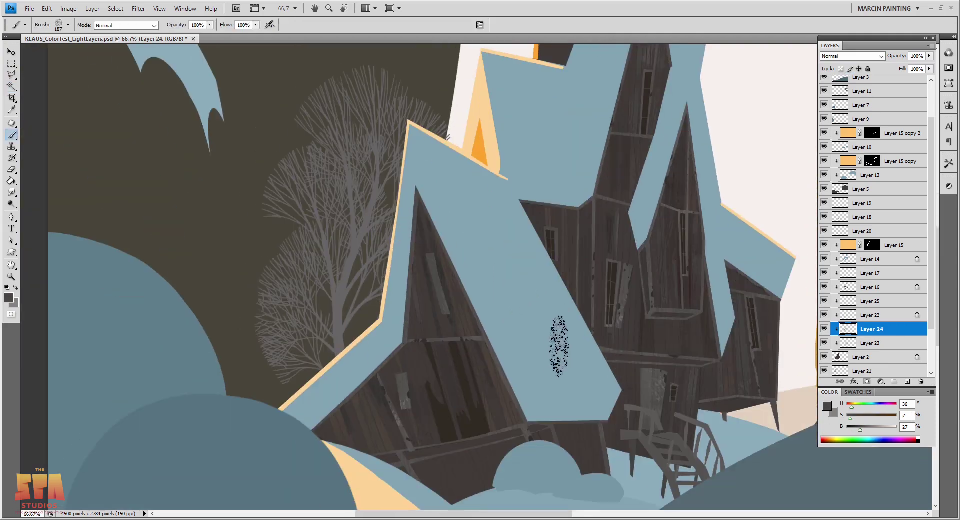
Select several planks beneath the front gable from Layer 22, texture them on Layer 24 with a sampled wood color, and deselect.
alt+click(450, 475)
key(alt+])
right_click(584, 405)
key(Escape)
key(w)
key(alt+[)
key(alt+])
click(491, 461)
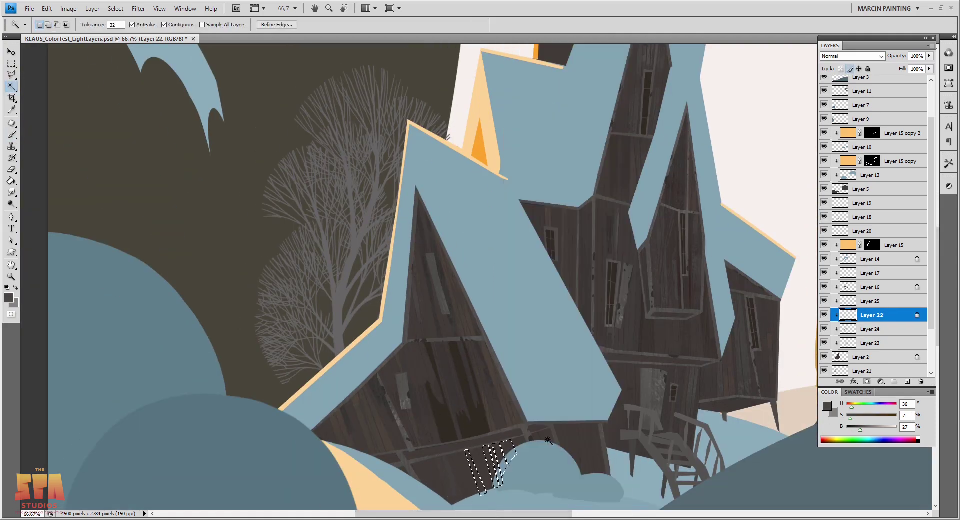
key(alt+[)
key(b)
key(ctrl+d)
Select a further plank at the front wall from the plank lines, texture it on Layer 24, and deselect.
drag(564, 450, 567, 384)
key(w)
key(alt+])
click(567, 383)
key(alt+[)
key(b)
key(ctrl+d)
Select more wall planks from the Layer 22 lines and texture them with a color sampled from the house, adjusting its brightness.
key(w)
key(alt+])
key(alt+])
shift+click(603, 383)
key(b)
alt+click(737, 314)
key(ctrl+d)
drag(861, 431, 862, 431)
Select another house wall plank from Layer 22, texture it on Layer 24, and set the color to H 32, S 9, B 26.
key(ctrl+minus)
key(ctrl+minus)
key(ctrl+plus)
key(ctrl+plus)
key(ctrl+plus)
drag(446, 429, 606, 436)
key(w)
key(alt+])
click(474, 375)
key(alt+[)
key(b)
key(ctrl+d)
drag(858, 419, 860, 429)
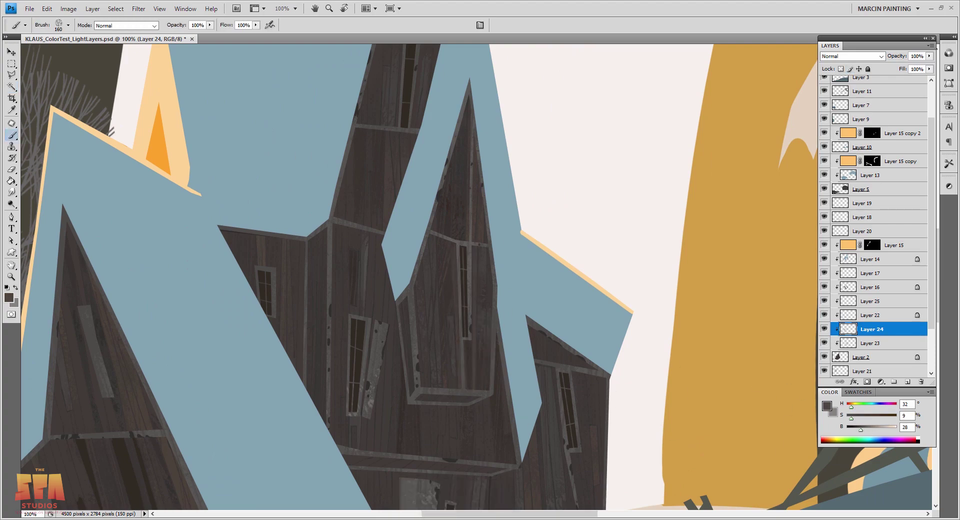
Texture remaining tower and bay planks on Layer 24 with sampled browns (H 33, S 15, B 24 and H 33, S 24, B 28).
alt+click(513, 406)
key(ctrl+minus)
key(ctrl+minus)
key(ctrl+minus)
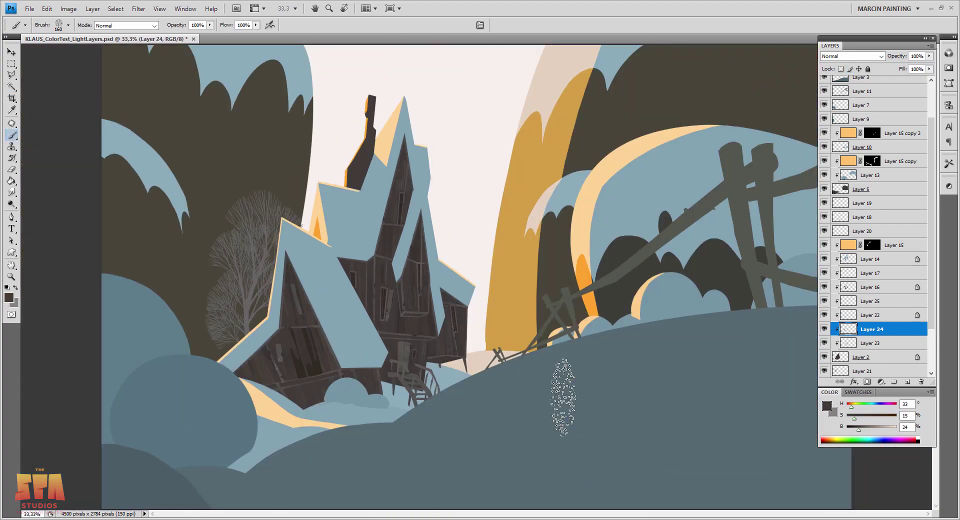
key(ctrl+plus)
key(ctrl+plus)
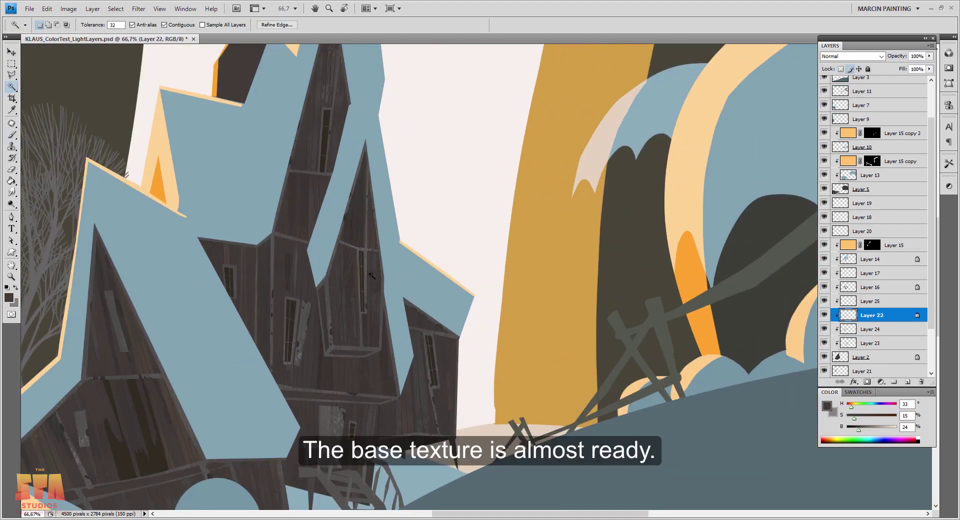
alt+click(351, 207)
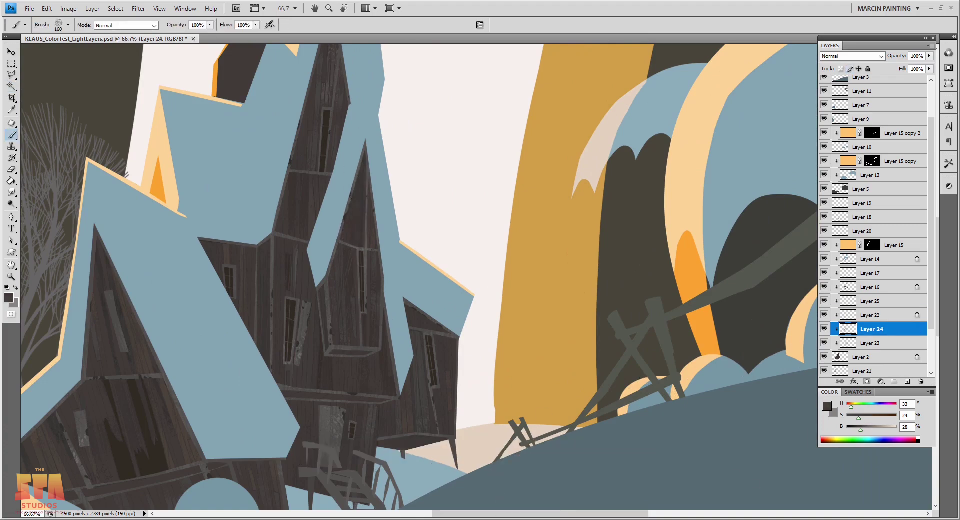
key(ctrl+minus)
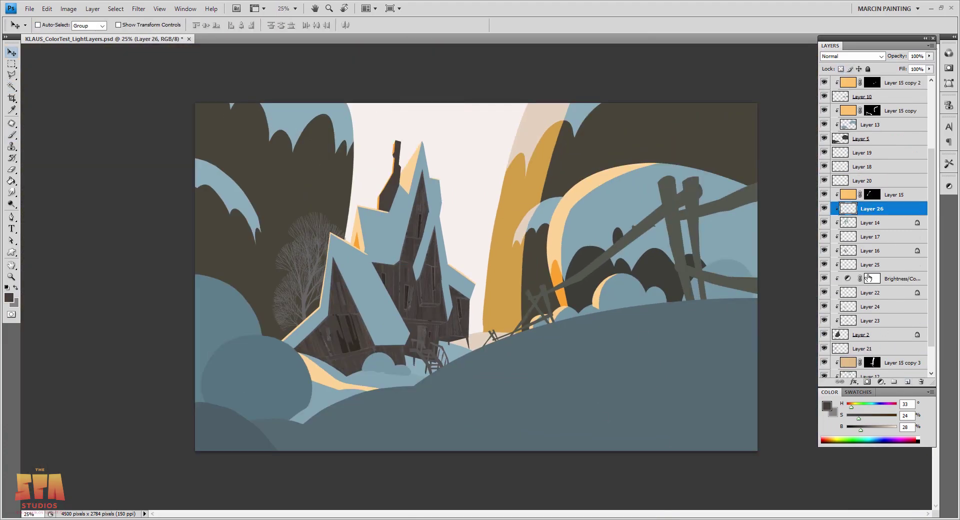
Add a mask to Layer 26, fill the layer with dark brown (H 33, S 8, B 23), and invert the mask to black.
click(867, 381)
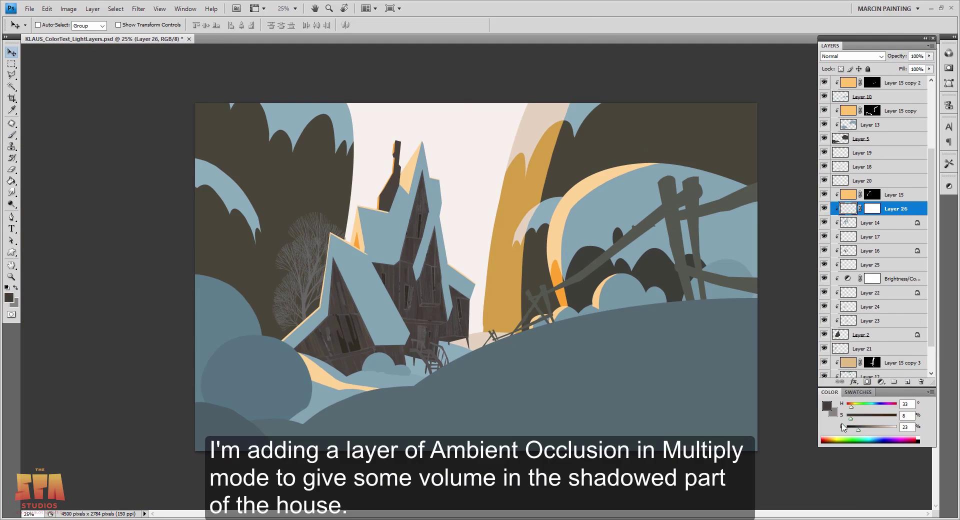
key(alt+BackSpace)
click(872, 208)
key(ctrl+i)
Rename Layer 26 as AMB OCC.
double_click(893, 208)
text(AMB OCC)
key(Return)
Target the AMB OCC mask and outline the underside of the small annex beside the stairs with the Polygonal Lasso.
key(l)
key(ctrl+plus)
key(ctrl+plus)
key(ctrl+plus)
click(872, 208)
key(ctrl+plus)
drag(505, 402, 595, 269)
drag(418, 393, 499, 300)
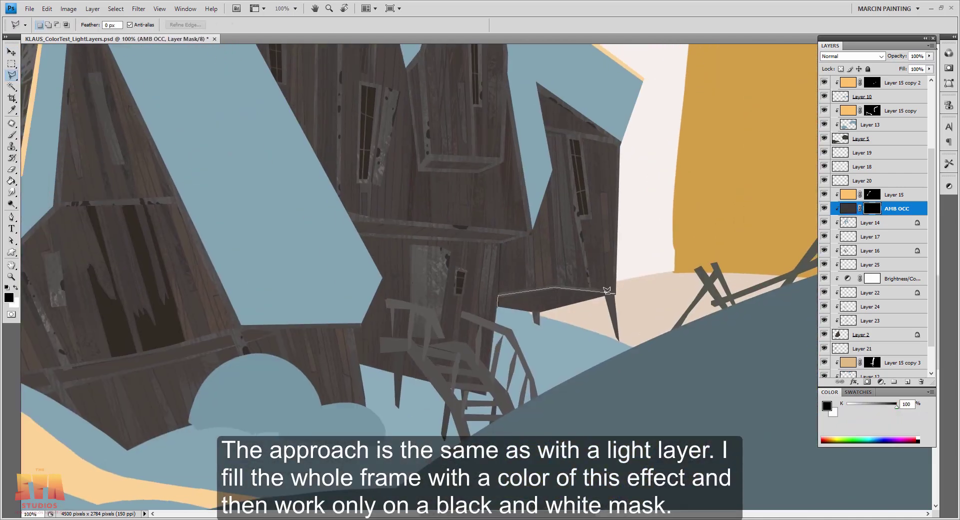
click(540, 334)
double_click(499, 311)
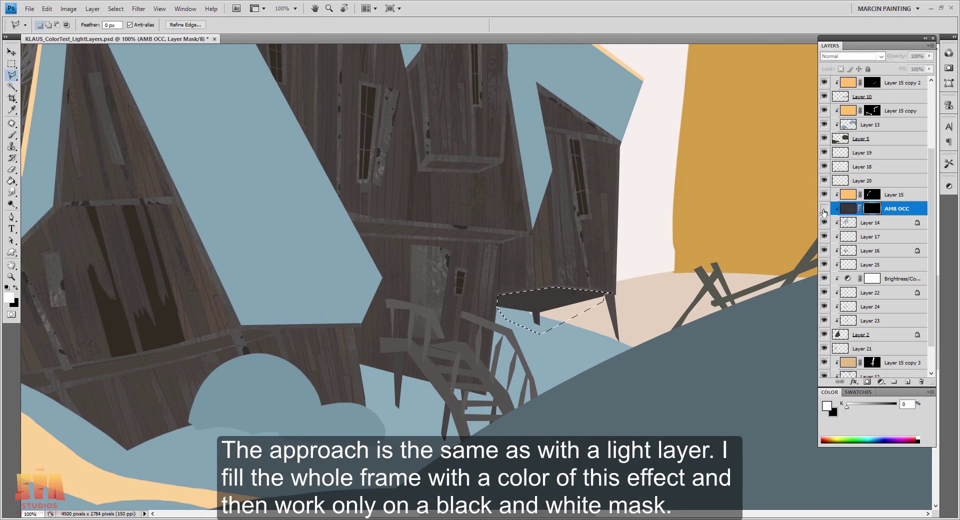
Set the AMB OCC layer to Multiply at 39% opacity, return to its mask, and deselect.
click(849, 208)
click(851, 56)
click(880, 96)
drag(929, 56, 897, 69)
click(872, 208)
key(ctrl+d)
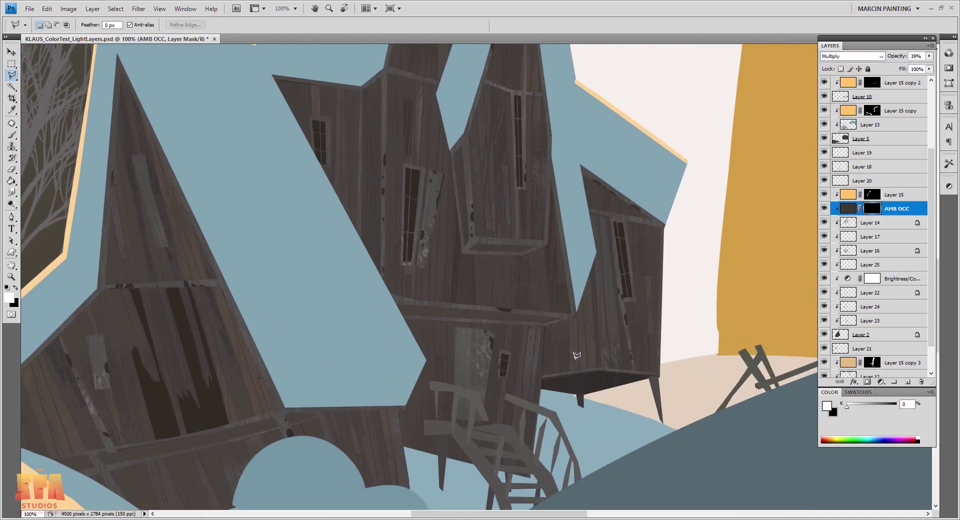
Select the long beam's underside and the wall beneath it, and shade them on the AMB OCC mask with a grainy 50 px brush.
click(544, 325)
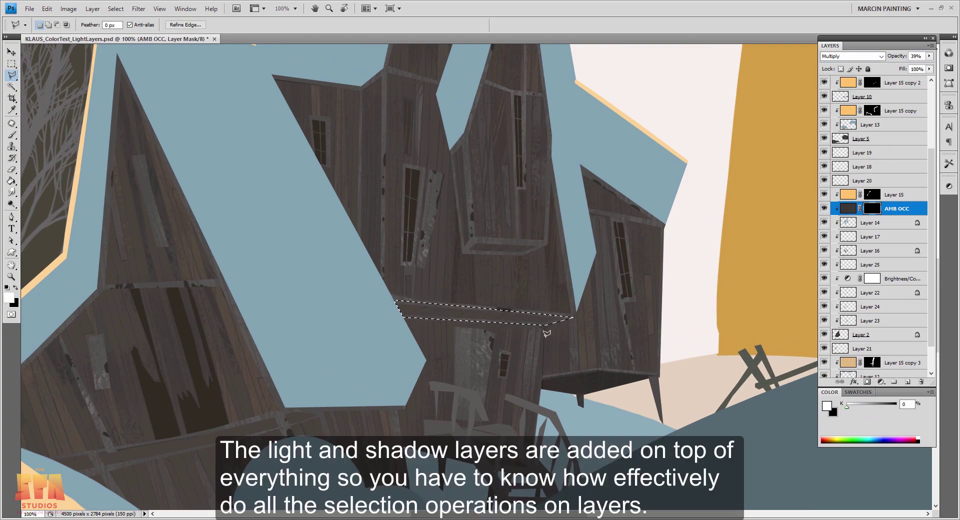
click(424, 367)
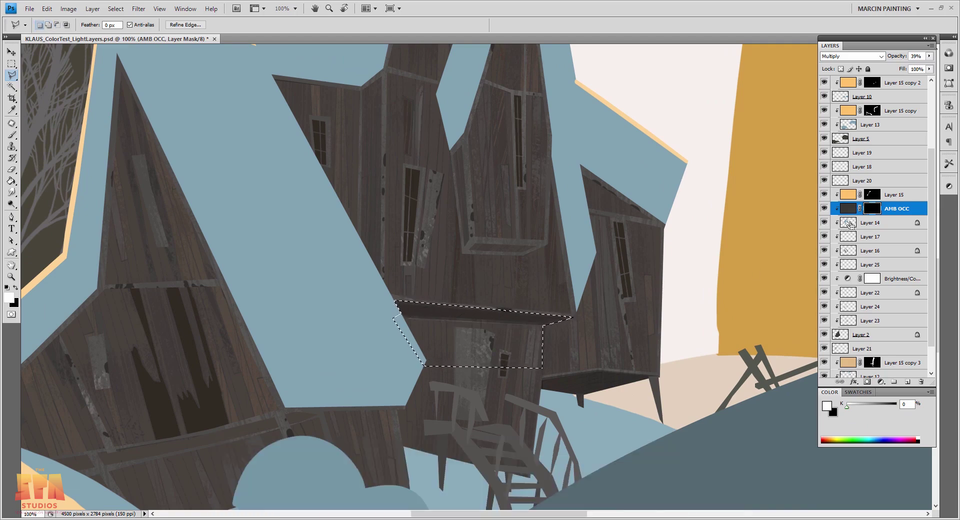
key(b)
key(F5)
key(F5)
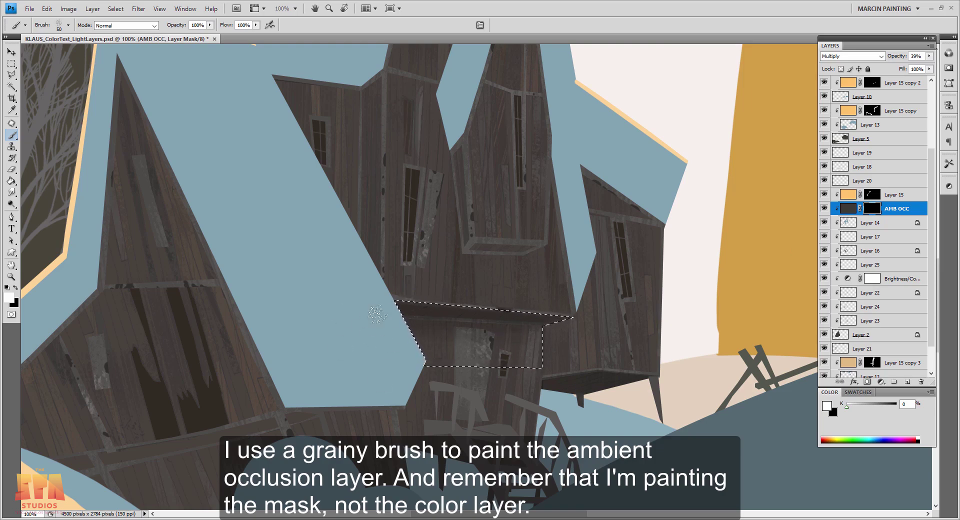
drag(556, 368, 343, 396)
Outline the underside of the hanging bay and the wall below it, and paint ambient occlusion there on the mask.
key(l)
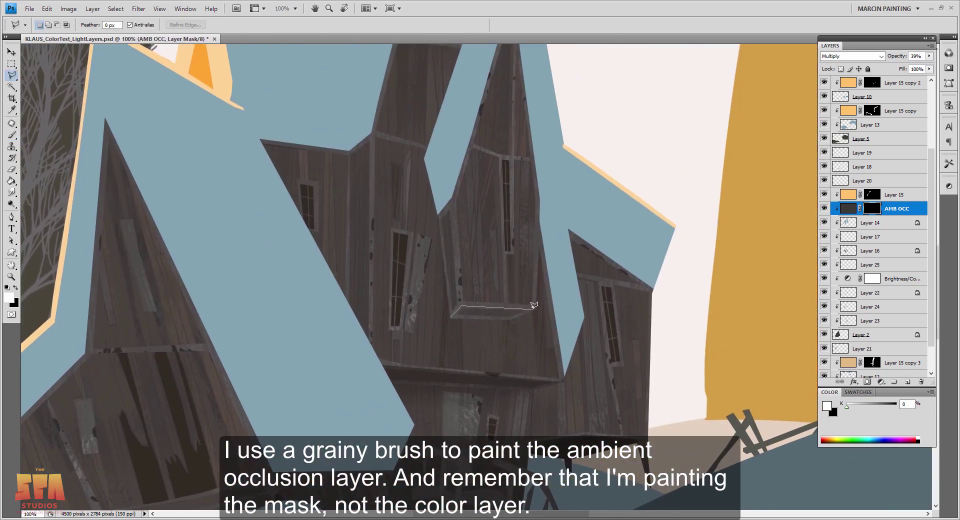
click(518, 358)
click(450, 350)
click(450, 317)
key(b)
drag(456, 314, 500, 318)
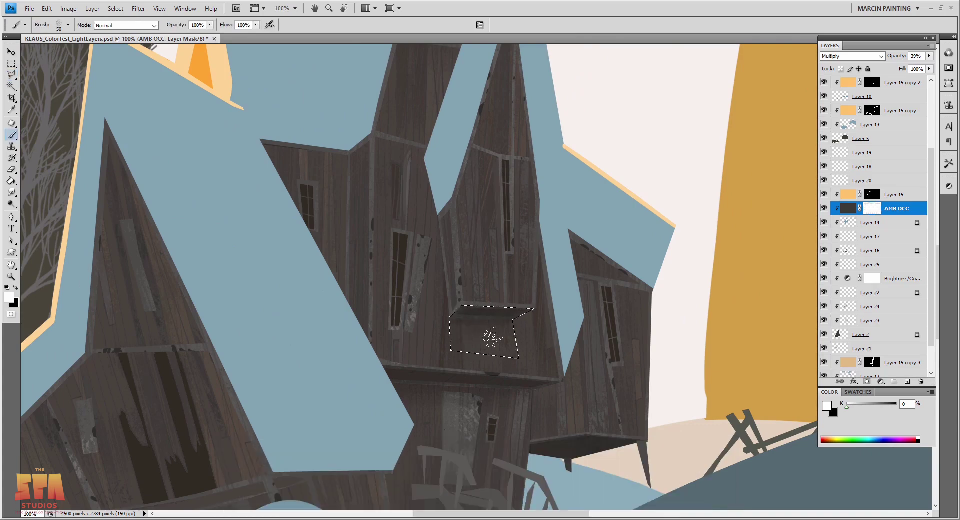
Select the narrow side face of the hanging bay, shade it on the AMB OCC mask, and deselect.
key(l)
click(461, 305)
click(460, 303)
key(b)
drag(436, 165, 454, 315)
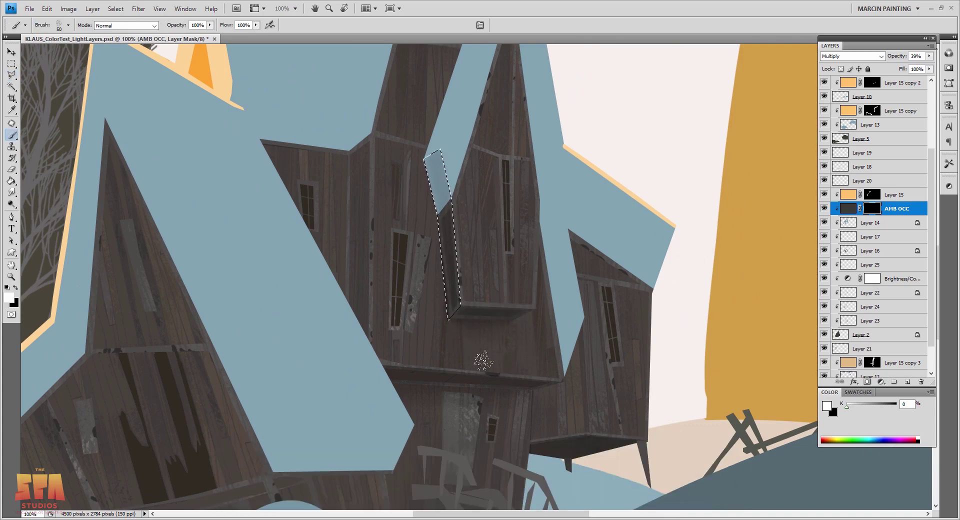
key(ctrl+d)
Select the narrow wall strip at the middle section's corner and the roof facet above it, following the visible sketch lines.
key(x)
mouse_move(563, 270)
mouse_down()
mouse_move(489, 381)
mouse_move(410, 390)
mouse_up()
key(l)
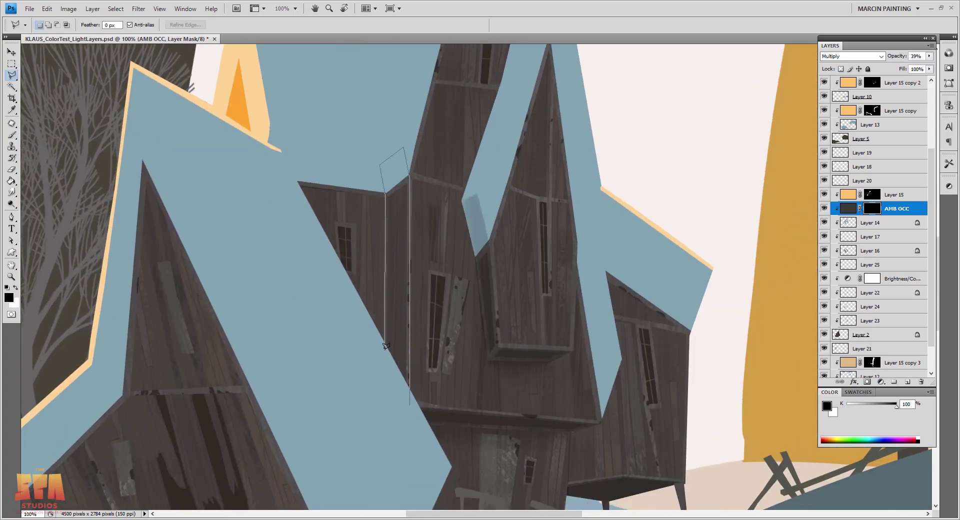
double_click(385, 362)
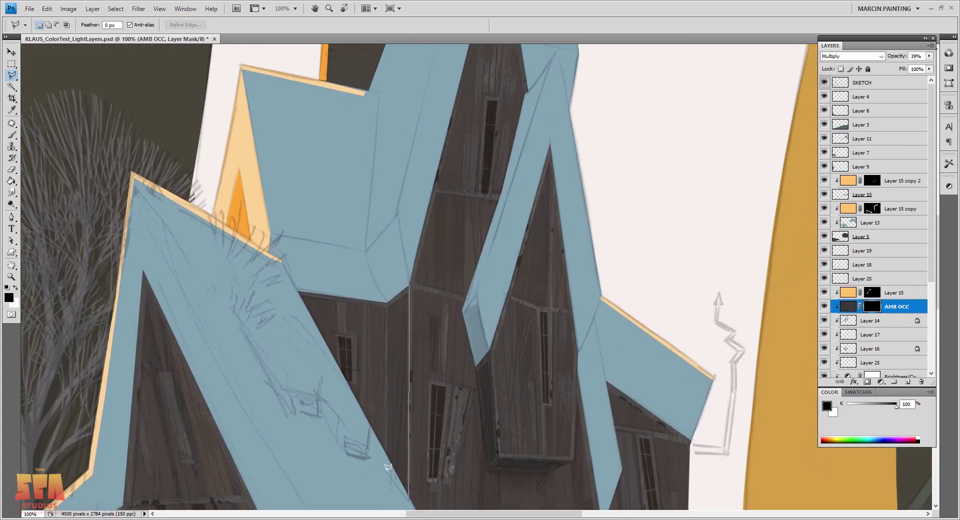
key(v)
ctrl+alt+click(846, 325)
shift+click(409, 286)
click(397, 213)
click(365, 251)
double_click(386, 302)
Resize the grainy brush, shade the selected roof facet in white on the AMB OCC mask, and deselect.
key(b)
right_click(390, 270)
double_click(466, 213)
key(x)
mouse_move(378, 263)
mouse_down()
mouse_move(390, 250)
mouse_move(385, 280)
mouse_up()
key(ctrl+d)
Hide the SKETCH layer and soften the roof facet's ambient occlusion on the mask with a resized brush.
right_click(393, 305)
double_click(418, 302)
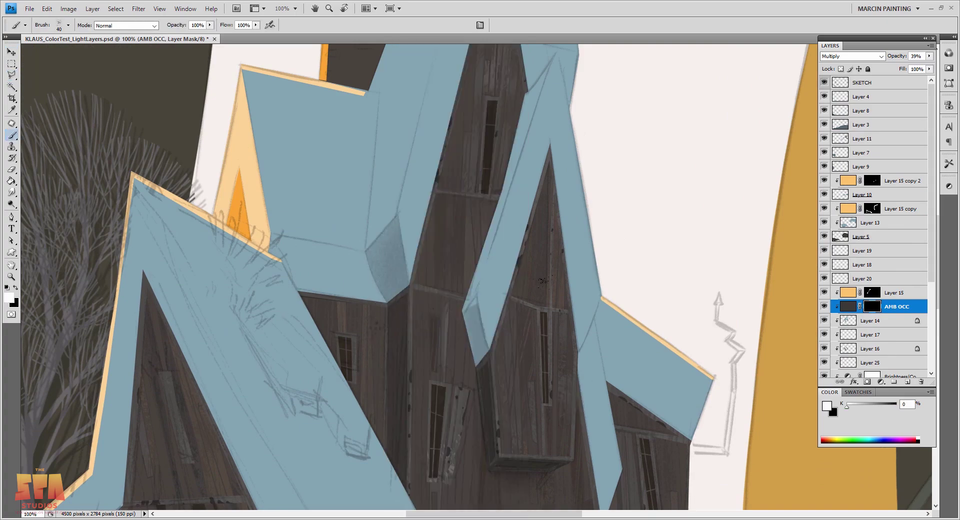
click(824, 83)
right_click(418, 301)
double_click(420, 299)
key(x)
Select the lower front wall beneath the gable's crossbeam with the Polygonal Lasso, leaving out the support posts.
key(ctrl+minus)
scroll(320, 315, down, 4)
key(l)
click(379, 263)
click(395, 350)
click(312, 367)
click(200, 330)
click(212, 297)
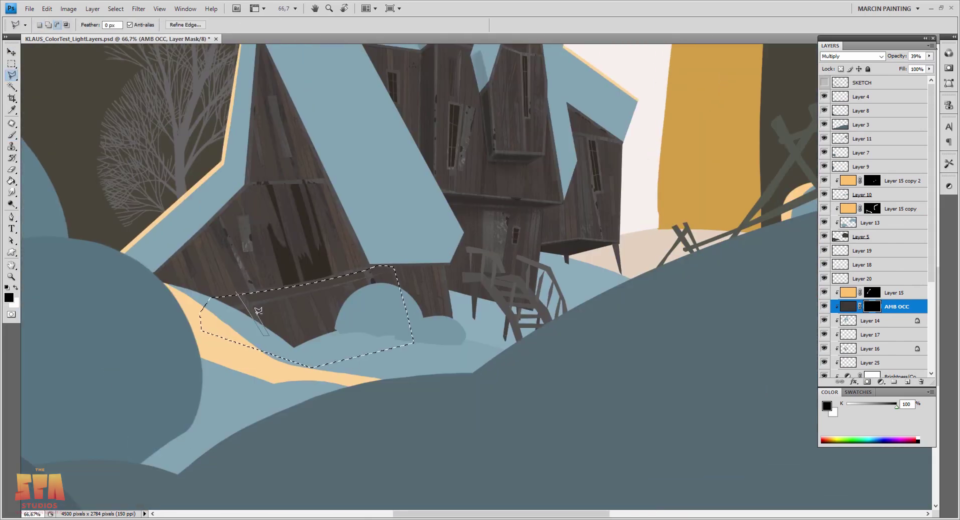
Shade the selected lower front wall on the AMB OCC mask with a 206 px grainy brush, selection outline hidden.
key(b)
right_click(342, 283)
key(Return)
key(x)
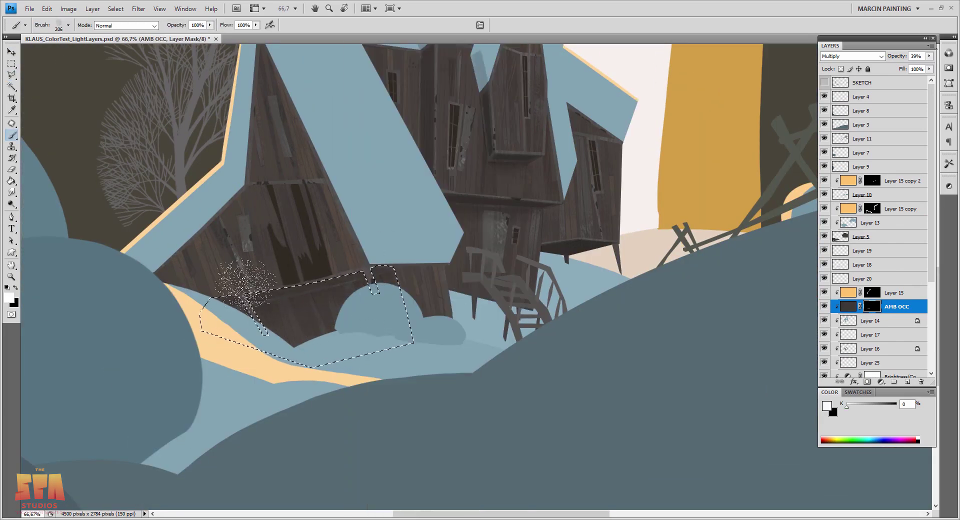
key(ctrl+h)
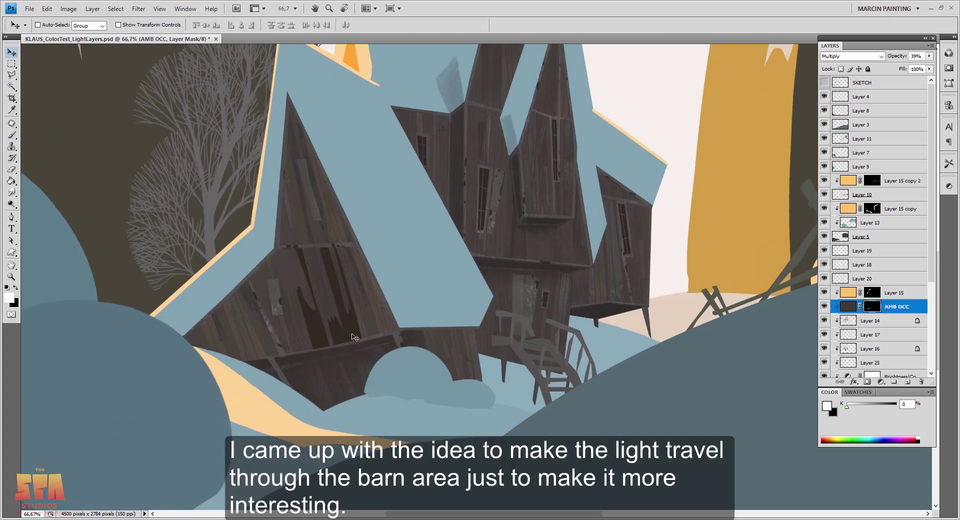
Try painting orange light (H 34, S 80, B 99) into the barn's dark plank gaps on Layer 25 with a 63 px brush.
key(b)
mouse_move(317, 296)
mouse_down()
mouse_move(365, 322)
mouse_move(368, 335)
mouse_move(368, 294)
mouse_up()
right_click(465, 373)
double_click(450, 212)
key(ctrl+z)
mouse_move(328, 252)
mouse_down()
mouse_move(353, 354)
mouse_move(300, 239)
mouse_move(276, 242)
mouse_move(298, 311)
mouse_up()
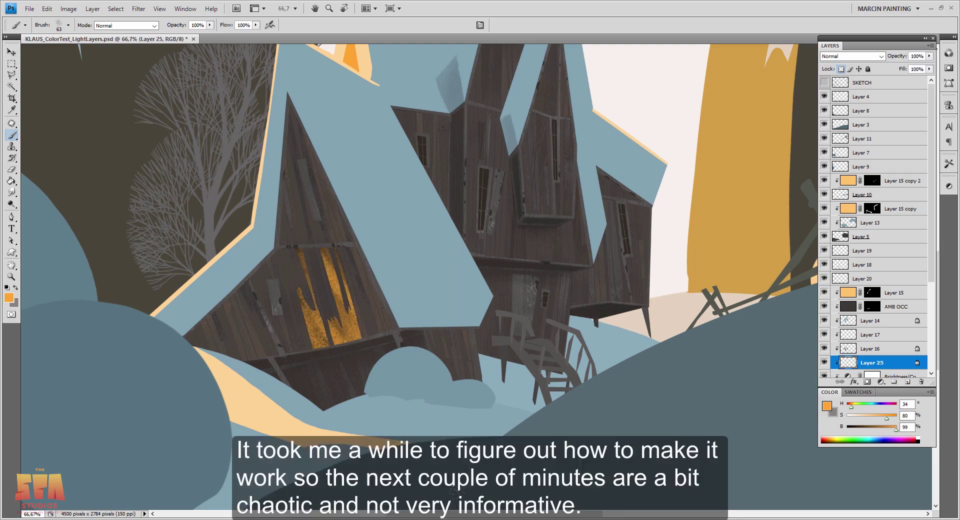
Tone down the orange barn light on Layer 25 with Hue/Saturation, reducing saturation and setting lightness to -47.
key(ctrl+minus)
key(ctrl+u)
drag(844, 191, 820, 223)
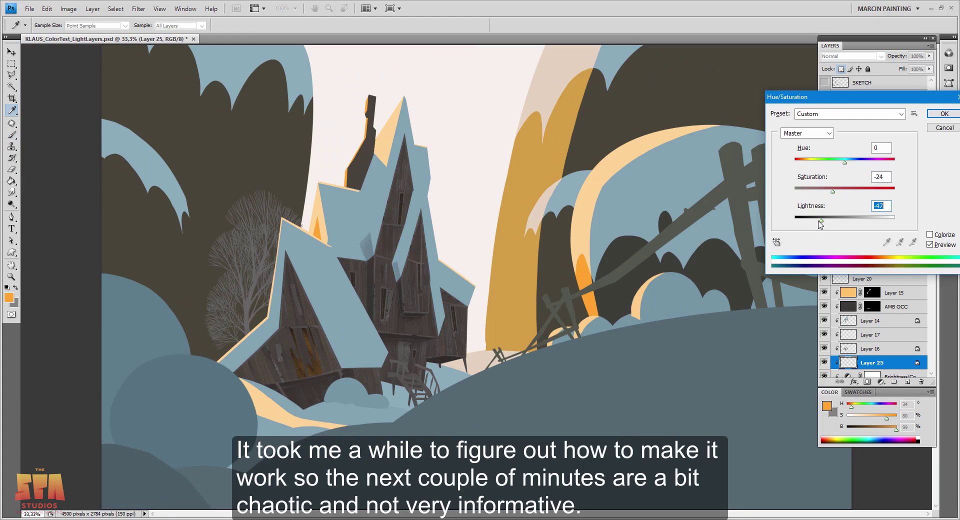
drag(829, 192, 821, 192)
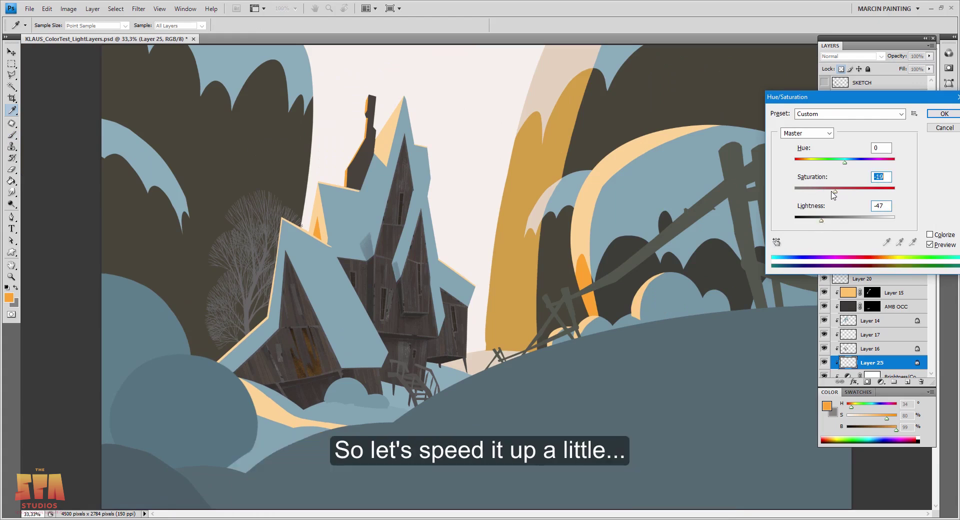
key(Return)
Paint thin tan light streaks (H 36, S 37, B 80) into the barn's plank gaps on a masked copy of Layer 25.
key(b)
key(ctrl+j)
key(ctrl+plus)
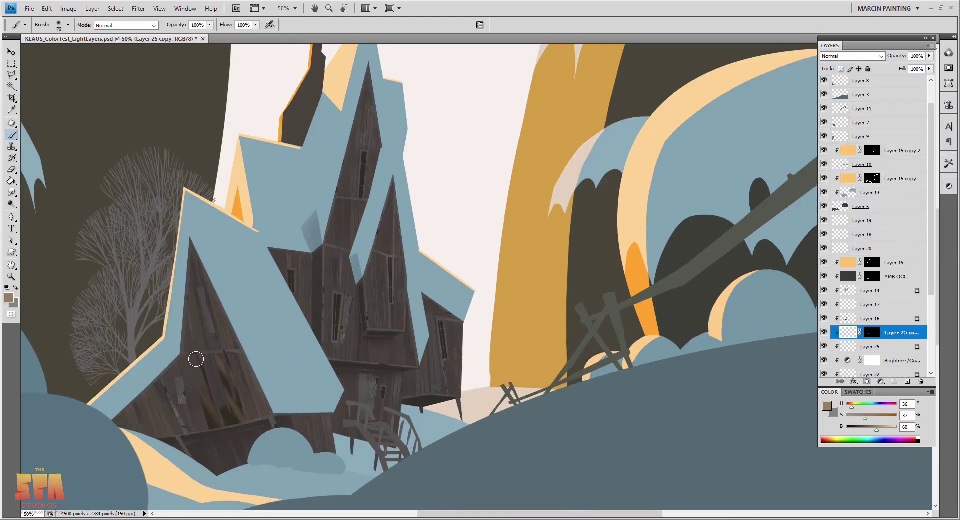
key(F5)
drag(218, 360, 230, 400)
key(e)
key(ctrl+plus)
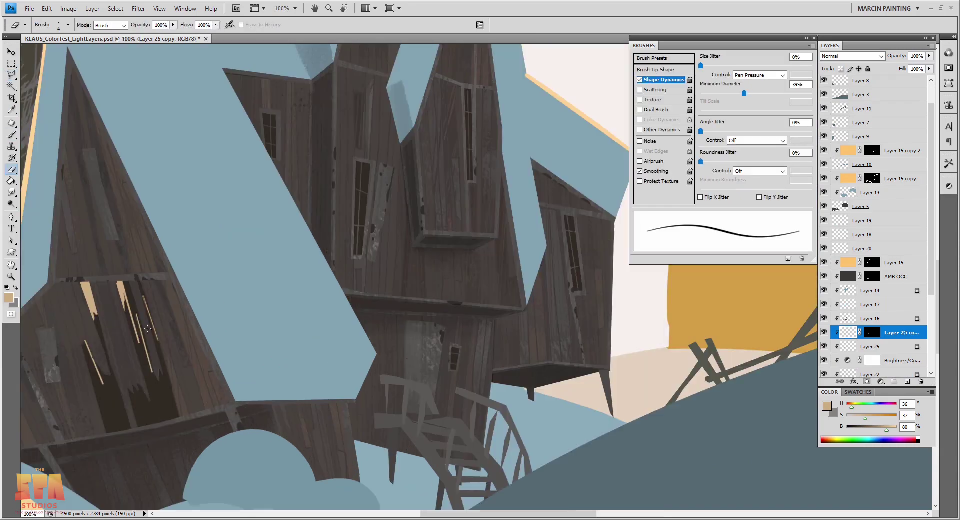
Add a new layer above the streaks and paint more warm light down the barn's plank gaps.
key(b)
key(ctrl+minus)
key(ctrl+minus)
key(ctrl+minus)
key(ctrl+plus)
key(ctrl+plus)
key(ctrl+shift+n)
mouse_move(228, 307)
mouse_down()
mouse_move(242, 348)
mouse_move(215, 349)
mouse_move(223, 397)
mouse_up()
click(870, 374)
key(ctrl+minus)
key(ctrl+minus)
key(ctrl+minus)
key(ctrl+plus)
key(ctrl+plus)
key(ctrl+plus)
Lock the transparent pixels of Layer 17 and ready a 174 px grainy brush in brown (H 33, S 54, B 60).
click(872, 301)
key(ctrl+d)
key(e)
click(840, 69)
key(b)
key(ctrl+minus)
key(ctrl+minus)
key(ctrl+minus)
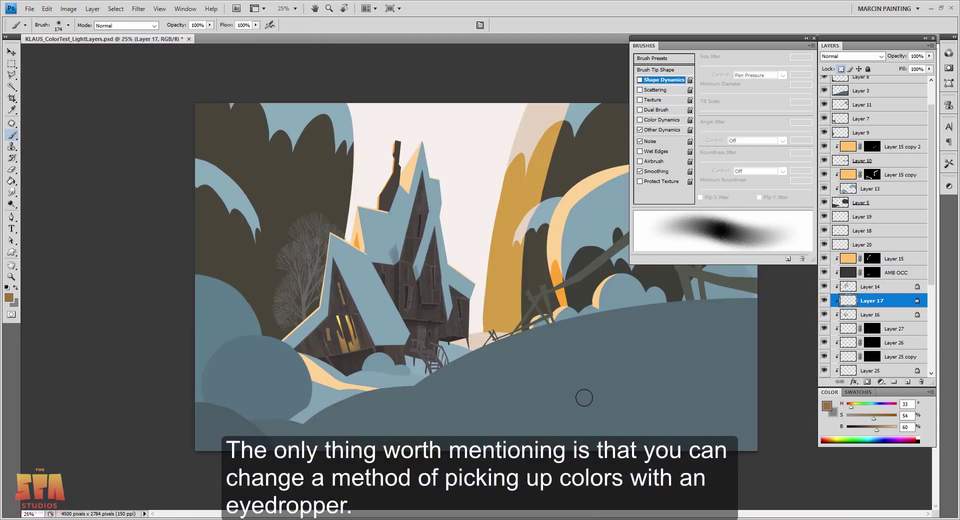
Hide Layers 17, 27 and 26 to isolate the base barn light, and make Layer 25 copy active.
key(ctrl+plus)
key(ctrl+plus)
click(871, 356)
key(l)
shift+click(900, 319)
key(b)
click(870, 333)
key(ctrl+d)
click(901, 319)
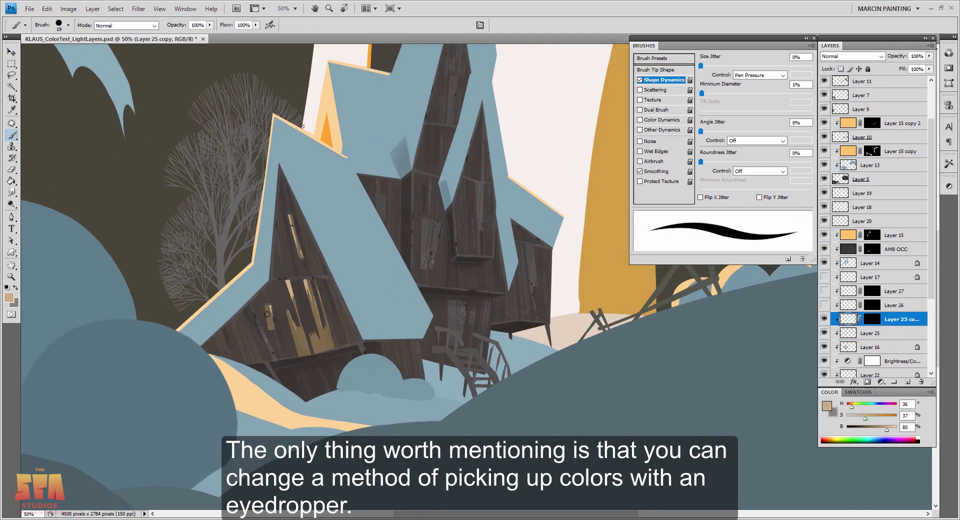
Show Layer 26, set the Eyedropper to sample only the current layer, and pick its light color (H 36, S 44, B 80).
key(ctrl+plus)
click(895, 305)
key(i)
click(183, 31)
click(182, 26)
click(173, 33)
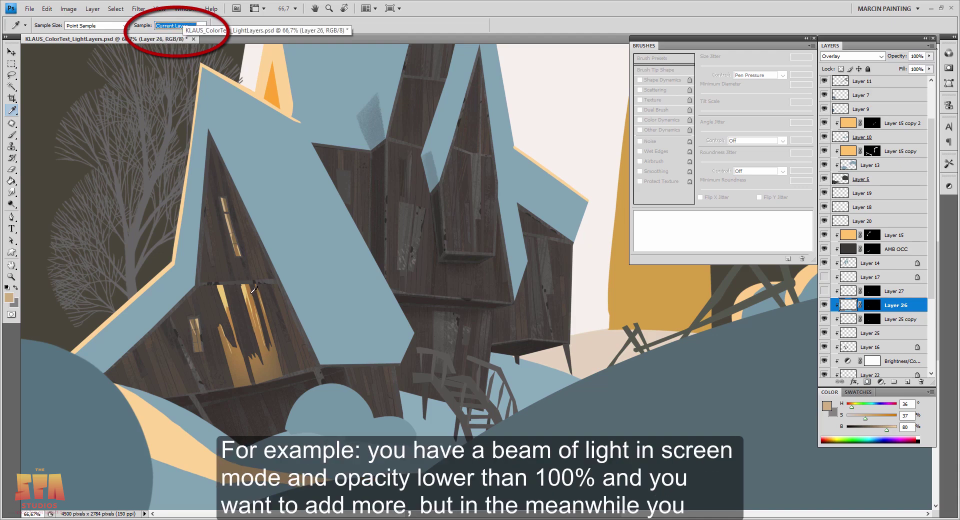
right_click(251, 341)
click(251, 301)
Switch to a noisy grain brush for Layer 26 and size it to 15 px.
key(b)
right_click(264, 331)
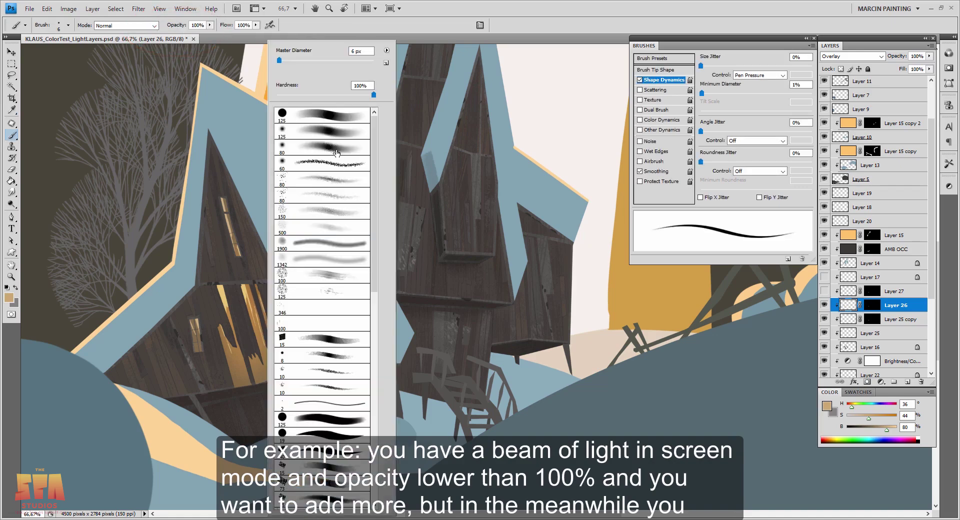
key(Escape)
key(bracketleft)
key(bracketleft)
key(bracketleft)
key(bracketleft)
key(bracketleft)
key(bracketleft)
key(bracketleft)
key(bracketleft)
key(bracketleft)
key(bracketleft)
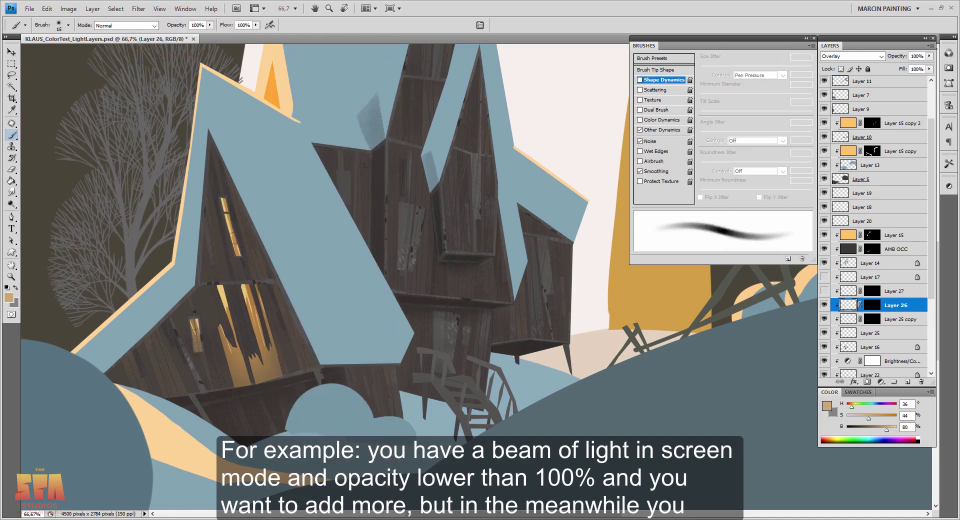
Show Layers 27 and 17 again, and toggle Layer 25 off and on to compare the barn glow.
key(alt+bracketright)
key(bracketright)
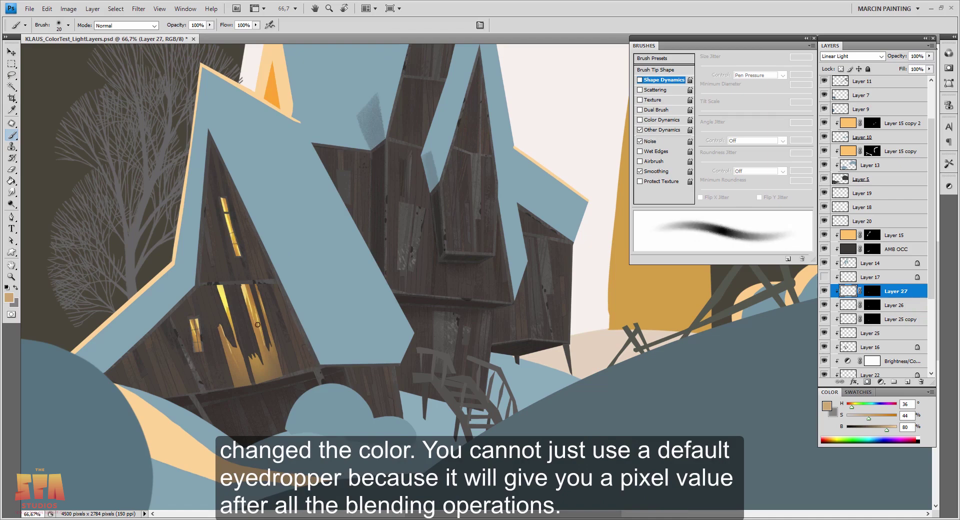
click(854, 334)
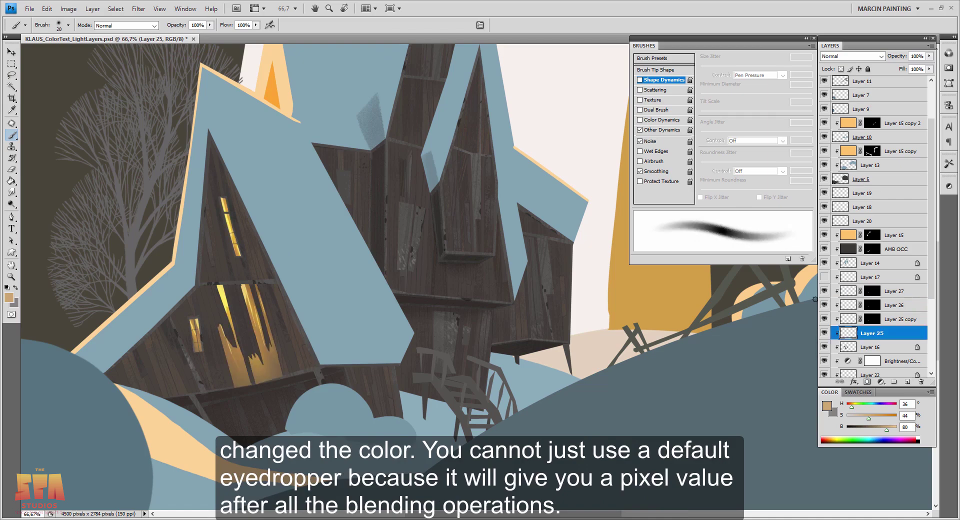
key(alt+bracketright)
key(alt+bracketright)
key(alt+bracketright)
key(alt+bracketright)
key(l)
click(853, 333)
click(824, 334)
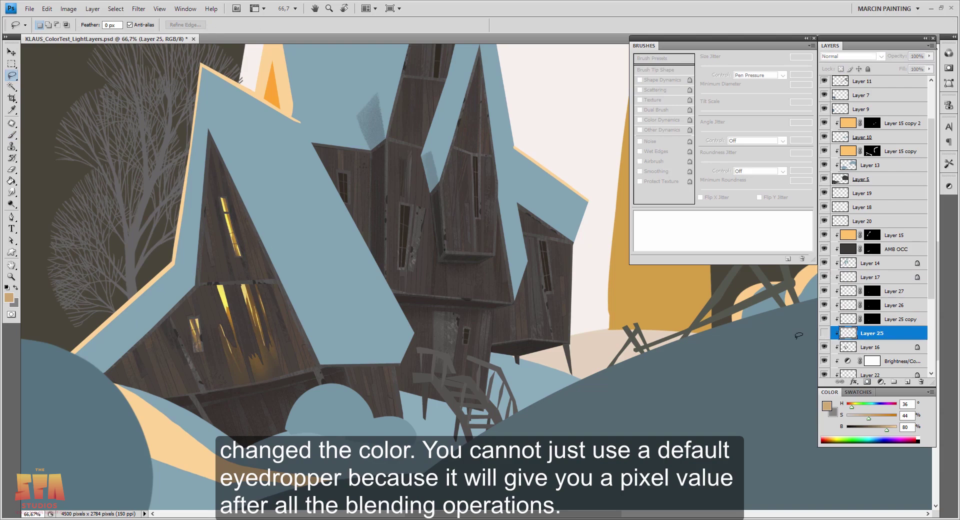
click(824, 333)
Lower Layer 25's opacity to 48% and check the image's values briefly in the grayscale proof view.
click(928, 57)
drag(925, 65, 896, 71)
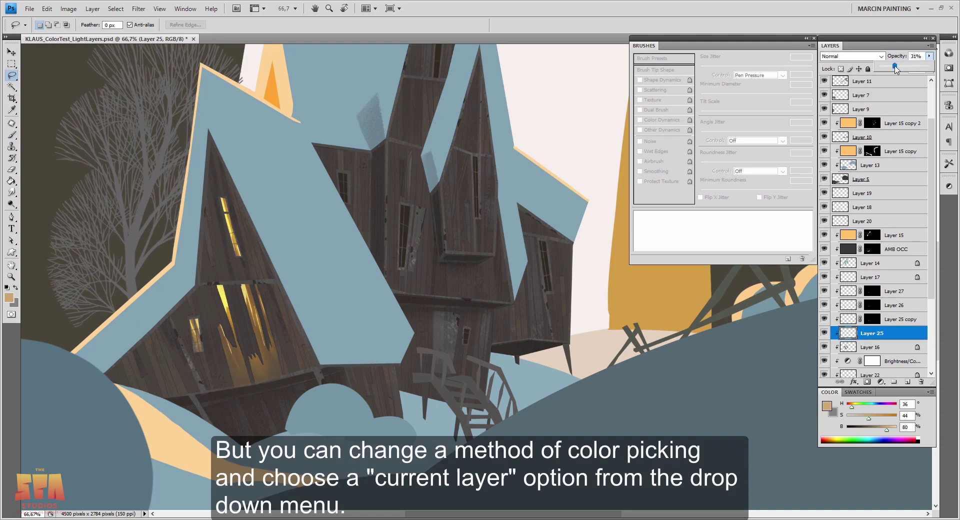
click(873, 79)
key(ctrl+y)
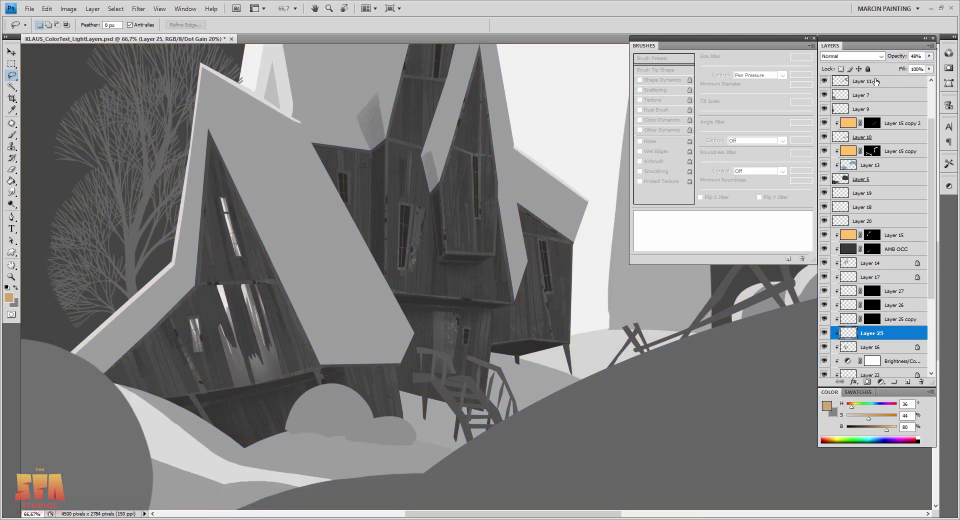
key(ctrl+y)
Sample brown (H 36, S 41, B 50) from Layer 25 and outline a thin strip along the beam below the barn gaps with the Polygonal Lasso.
key(i)
click(245, 375)
key(l)
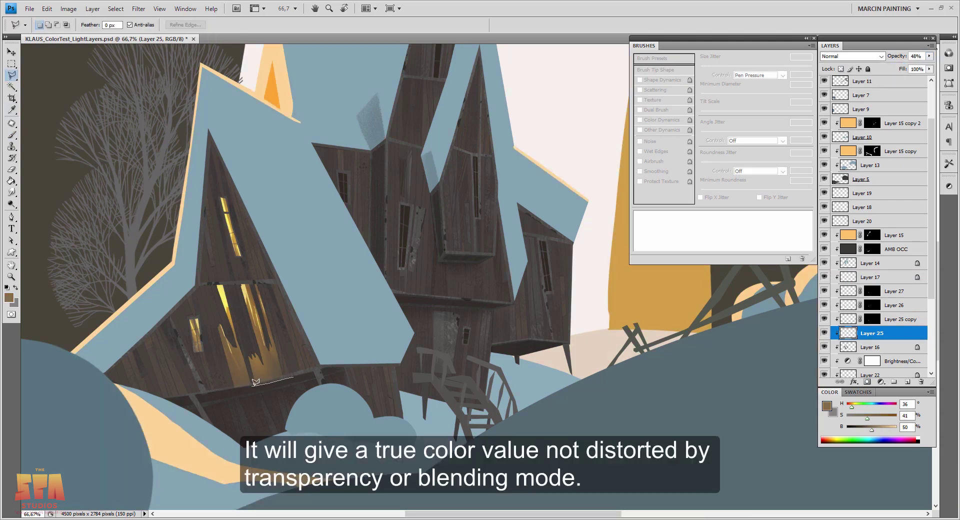
key(ctrl+d)
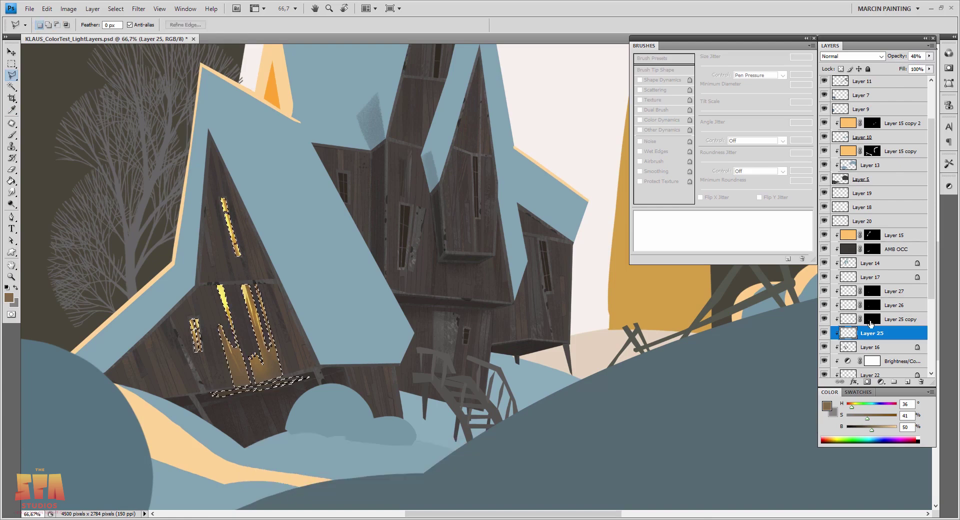
key(alt+bracketright)
key(alt+bracketright)
key(alt+bracketright)
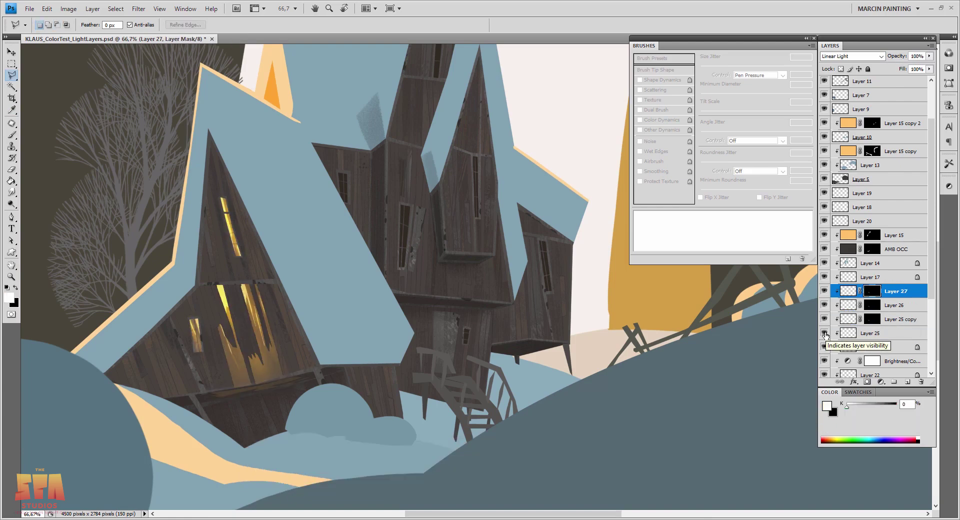
Paint light patches on the left side of the snowy bush before the barn on Layer 15 copy 2's mask with a 6 px brush.
click(871, 123)
key(b)
drag(291, 417, 313, 407)
key(bracketleft)
key(bracketleft)
key(bracketleft)
key(bracketleft)
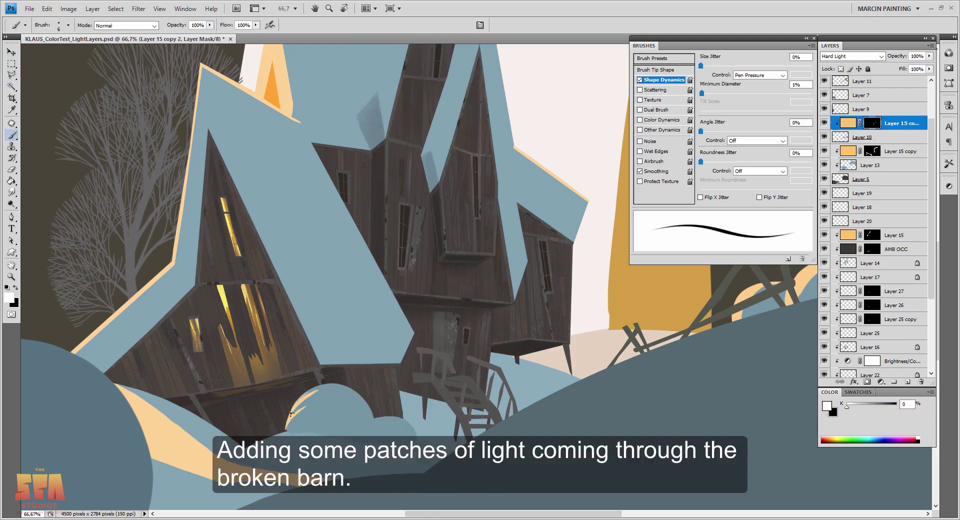
Paint small light patches on the snow below the bush on Layer 15 copy's mask with a 9 px brush, and compare by toggling the layer.
key(alt+bracketleft)
key(alt+bracketleft)
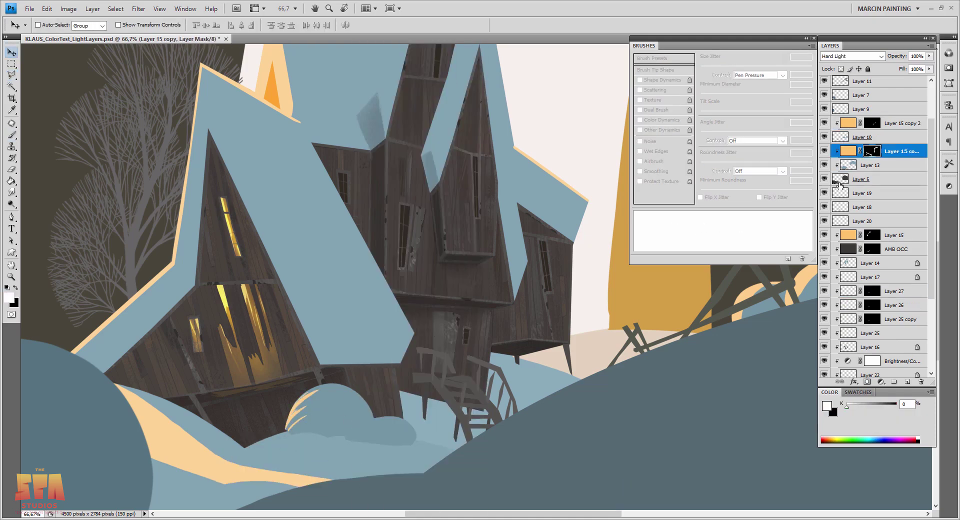
key(bracketright)
key(bracketright)
key(bracketright)
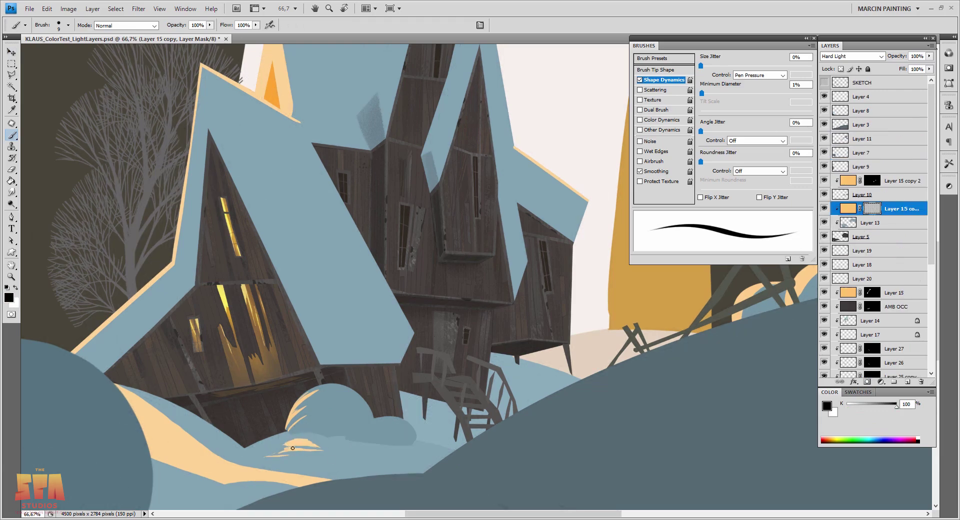
key(ctrl+minus)
key(ctrl+minus)
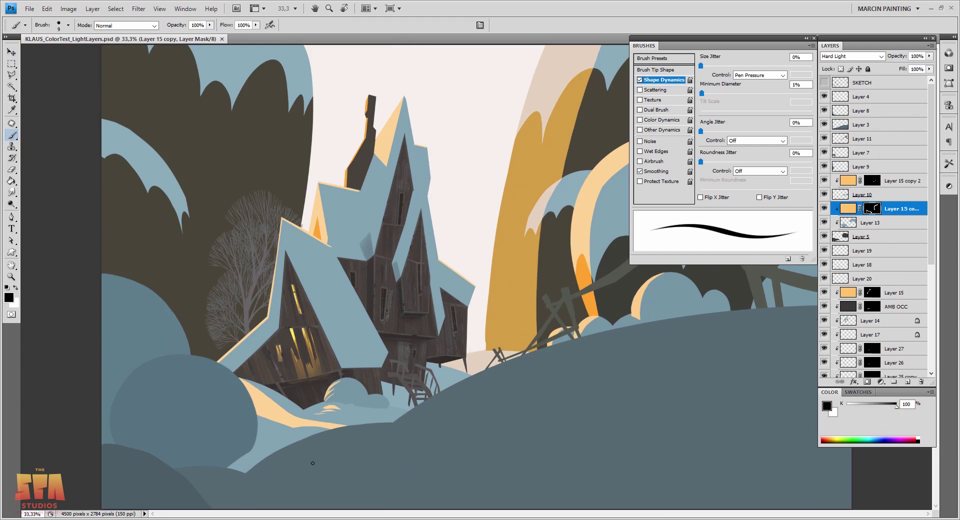
click(824, 208)
click(824, 208)
Try another brush on the edge of the lit snow strip in front of the barn.
right_click(327, 415)
click(383, 180)
mouse_move(299, 424)
mouse_down()
mouse_move(265, 410)
mouse_move(295, 423)
mouse_up()
key(ctrl+z)
Choose a rough dual-textured brush, reduce its size from 60 px, and work it along the lit snow slope on Layer 15 copy's mask.
right_click(454, 300)
click(509, 163)
right_click(383, 310)
key(Escape)
key(ctrl+plus)
key(ctrl+plus)
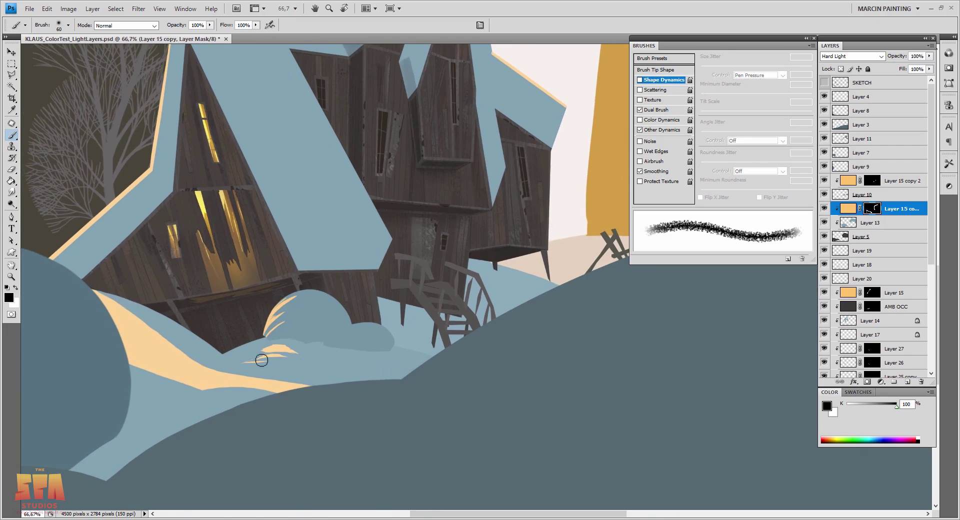
key(bracketleft)
key(bracketleft)
key(bracketleft)
key(bracketleft)
key(bracketleft)
key(bracketleft)
drag(131, 313, 146, 321)
Soften the lower edge of the lit snow strip with black on Layer 15 copy's mask, using a 66 px grainy brush.
right_click(309, 420)
click(340, 200)
mouse_move(305, 388)
mouse_down()
mouse_move(185, 386)
mouse_move(401, 358)
mouse_move(435, 364)
mouse_up()
key(period)
drag(477, 389, 548, 383)
mouse_move(420, 357)
mouse_down()
mouse_move(316, 344)
mouse_move(425, 368)
mouse_up()
key(ctrl+z)
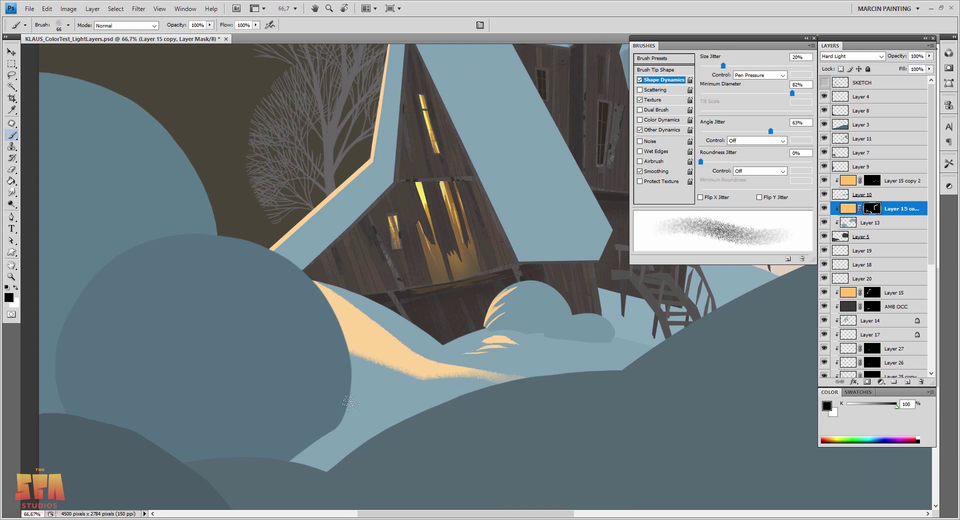
Soften the inner edge of the light on the large arched snow bank with a grainy brush on Layer 15 copy's mask.
mouse_move(565, 320)
mouse_down()
mouse_move(282, 491)
mouse_move(434, 309)
mouse_up()
right_click(444, 330)
double_click(475, 163)
right_click(391, 340)
drag(384, 340, 369, 338)
double_click(423, 274)
drag(590, 240, 234, 395)
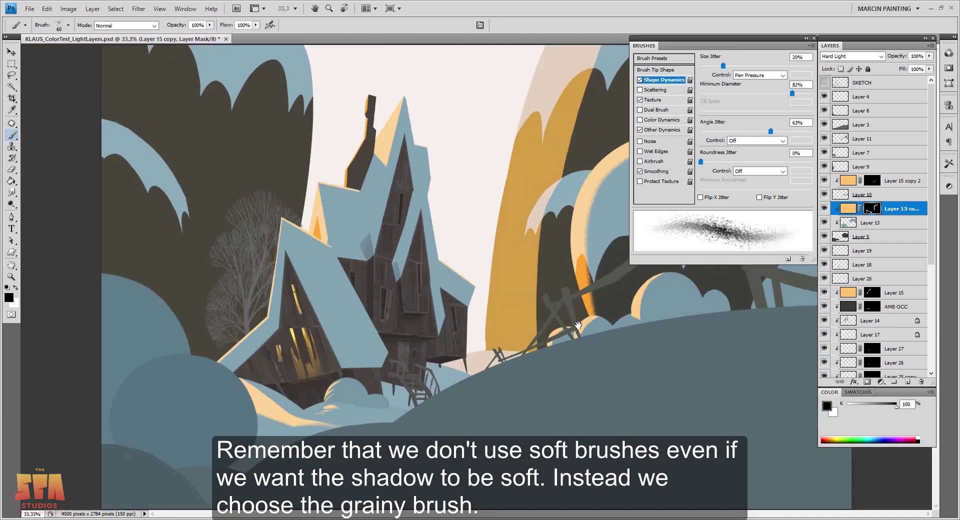
Soften the right edge of the golden background light band on Layer 15 copy 3's mask with a 62 px grainy brush.
key(alt+bracketright)
key(alt+bracketright)
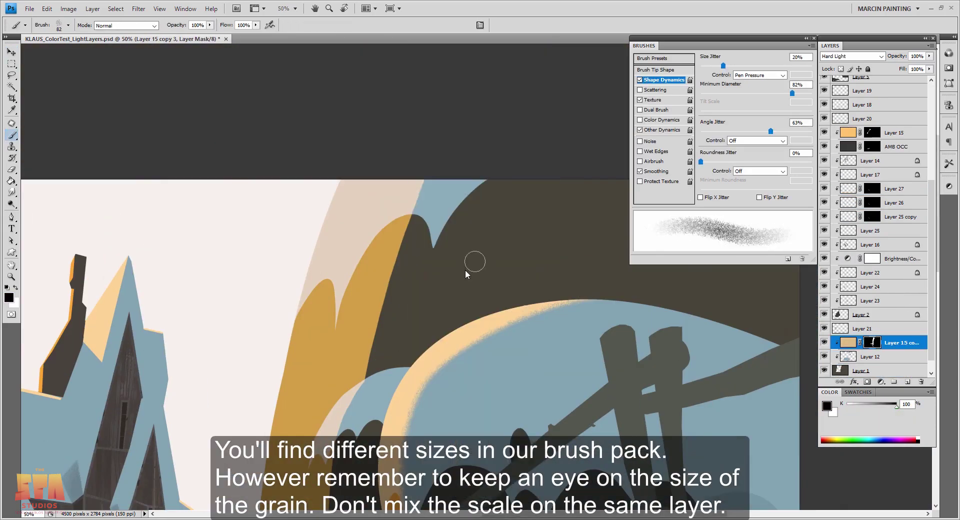
drag(417, 183, 376, 368)
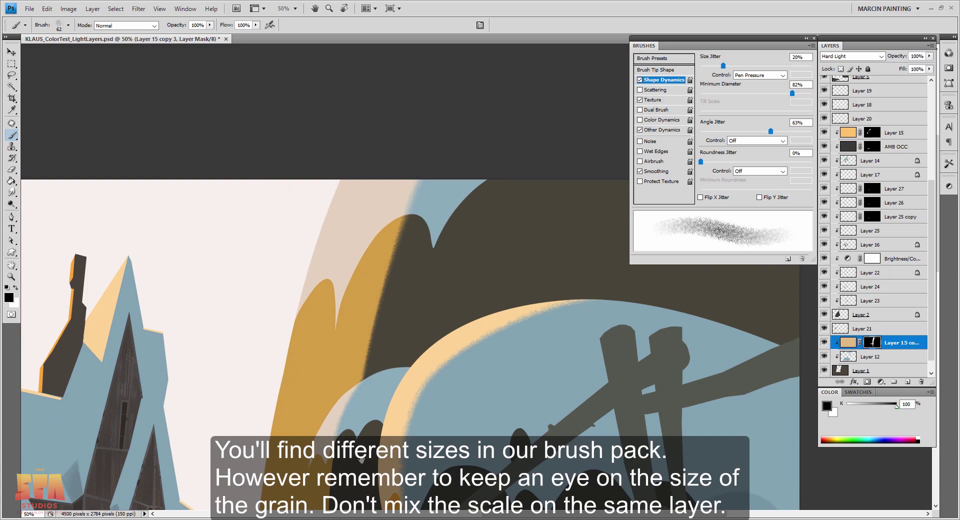
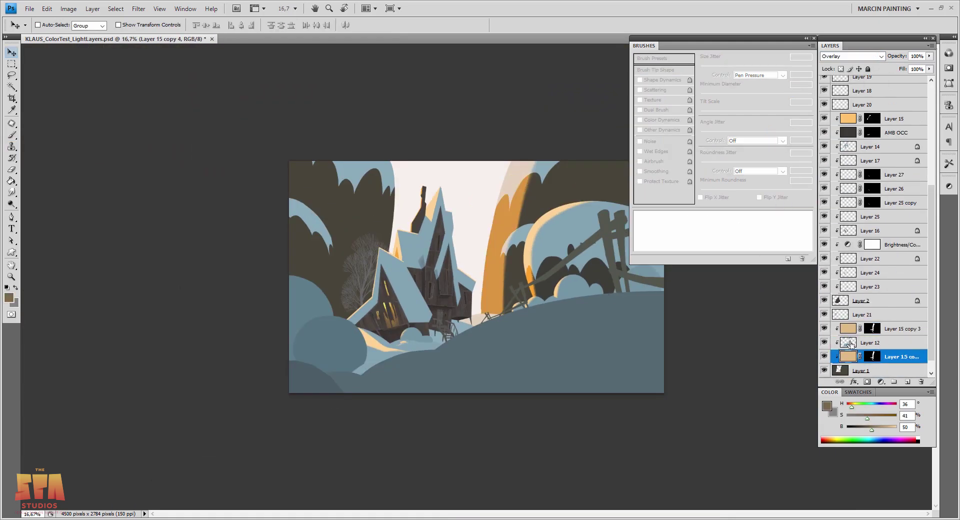
Change the blending mode of Layer 15 copy 4 from Overlay.
click(843, 59)
click(840, 175)
click(894, 118)
Compare Layer 15 copy 3 with copy 4 by visibility, and raise copy 3's saturation with Hue/Saturation.
click(900, 329)
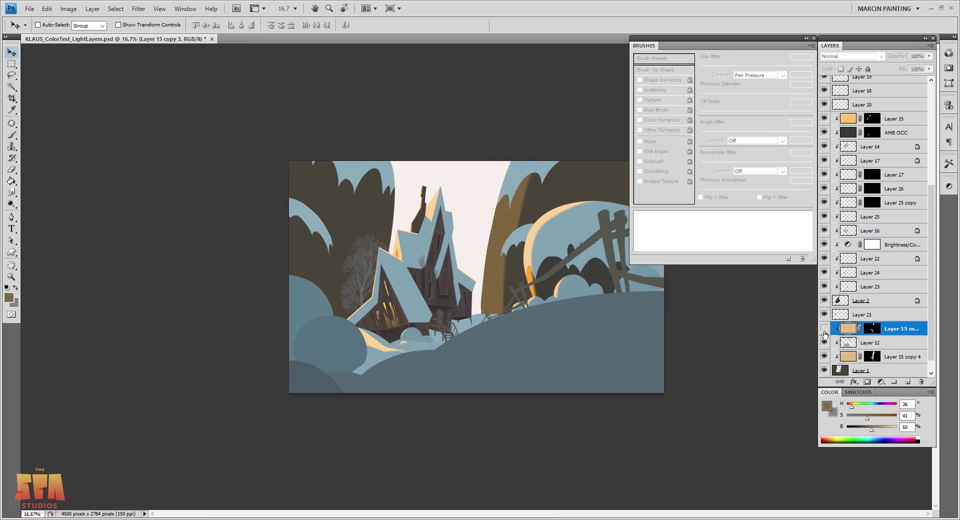
click(895, 356)
click(895, 329)
key(ctrl+u)
drag(844, 189, 874, 191)
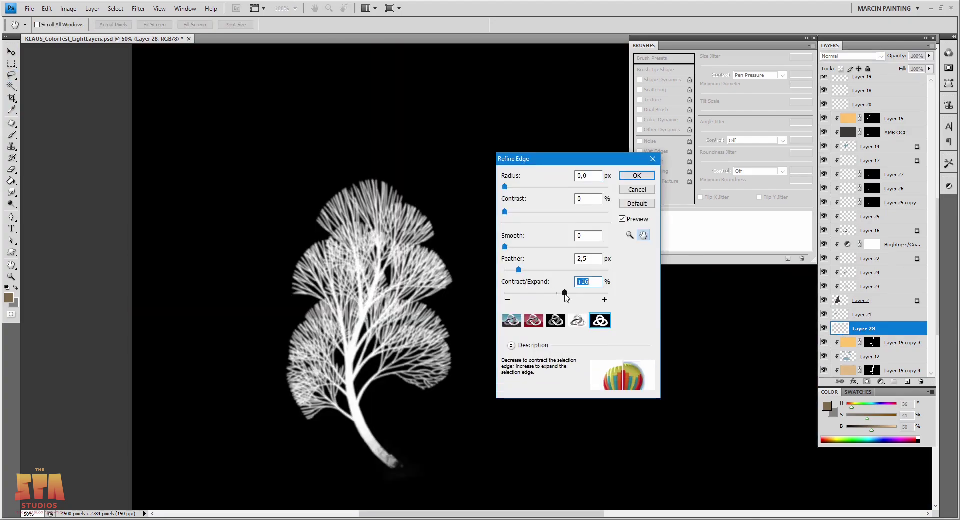
Refine the tree selection with 2.5 px feather, +16% expansion and more contrast, and color it beige (H 36, S 26, B 91) on Layer 28.
drag(505, 211, 532, 210)
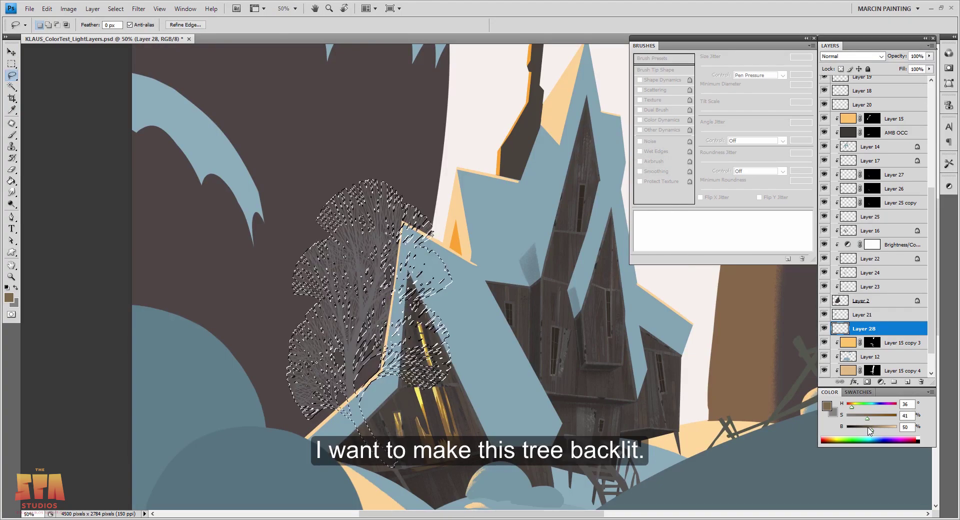
key(e)
drag(362, 390, 377, 347)
key(b)
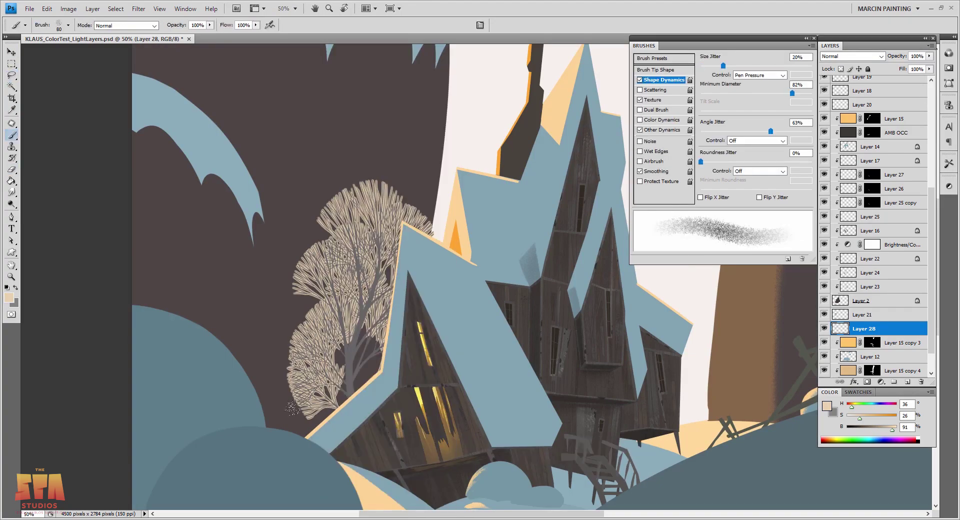
Lasso the lowest branch clump of the tree and paint beige backlight inside it on Layer 28 with the grainy brush.
key(l)
drag(317, 388, 320, 403)
key(b)
drag(305, 350, 310, 413)
key(ctrl+d)
Lasso the tree's lower-left and middle branch clumps one by one and paint beige backlight inside each with the grainy brush on Layer 28.
key(l)
key(b)
mouse_move(289, 338)
mouse_down()
mouse_move(329, 296)
mouse_move(335, 302)
mouse_up()
key(l)
key(b)
drag(302, 253, 340, 272)
Lasso the tree's top branch clump, paint beige backlight inside it on Layer 28, and deselect.
key(l)
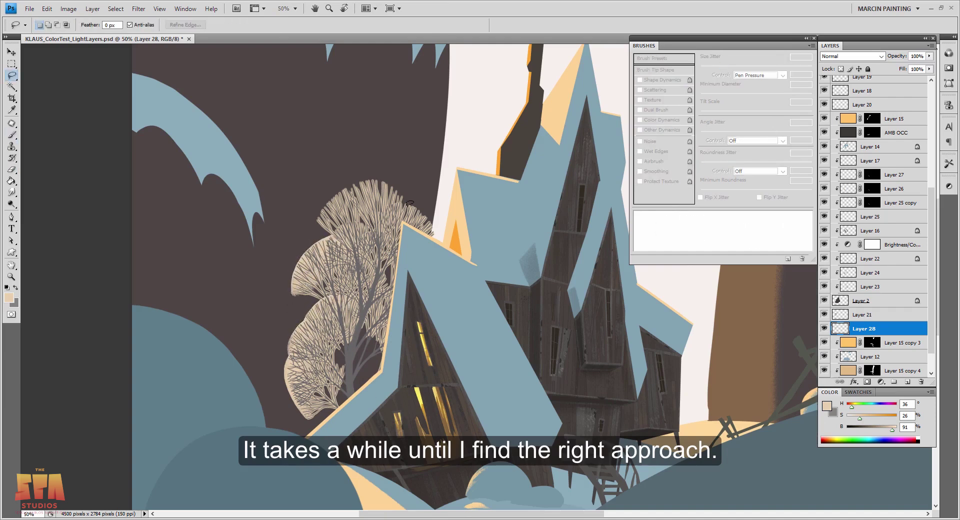
drag(313, 218, 421, 203)
key(b)
mouse_move(345, 200)
mouse_down()
mouse_move(400, 215)
mouse_move(350, 220)
mouse_up()
key(ctrl+d)
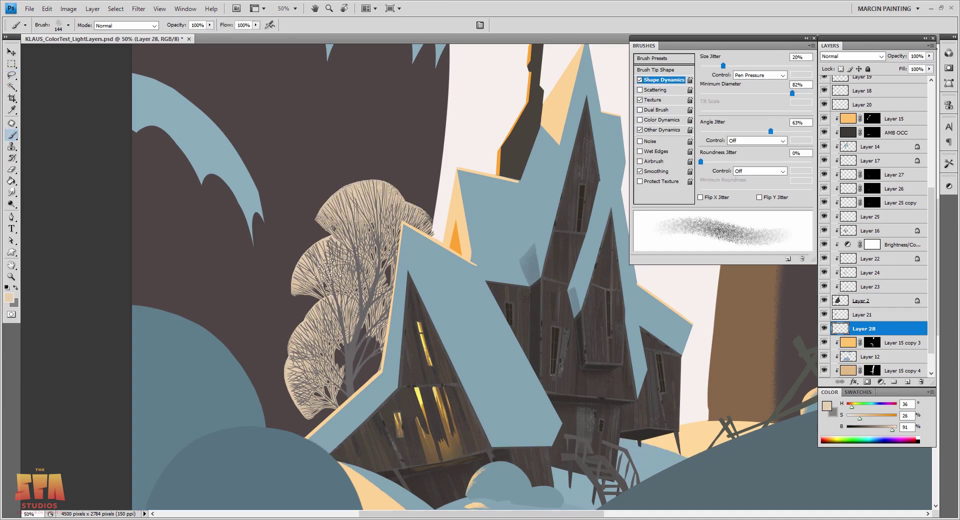
Erase the beige backlight around the trunk and the inner lower branches on Layer 28 with a grainy eraser.
key(e)
right_click(350, 286)
mouse_move(362, 321)
mouse_down()
mouse_move(320, 365)
mouse_move(326, 405)
mouse_up()
double_click(388, 306)
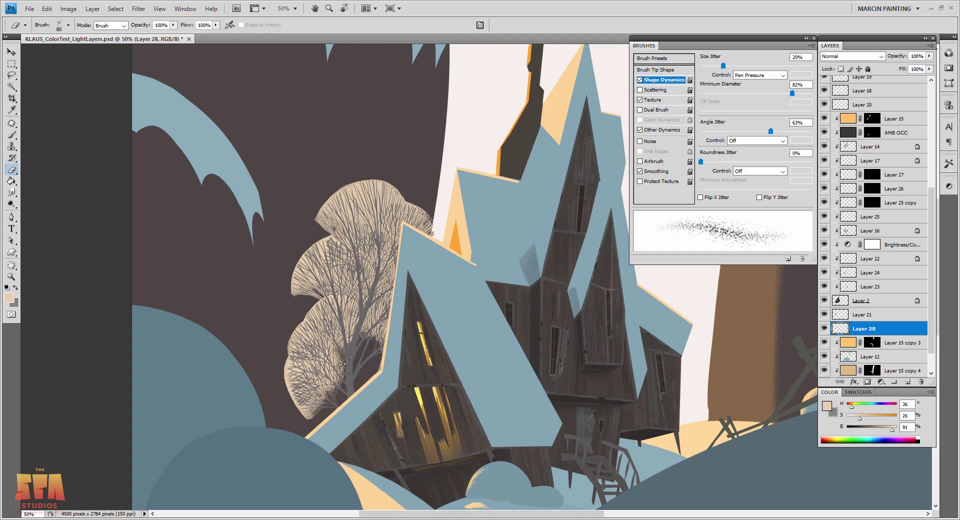
key(b)
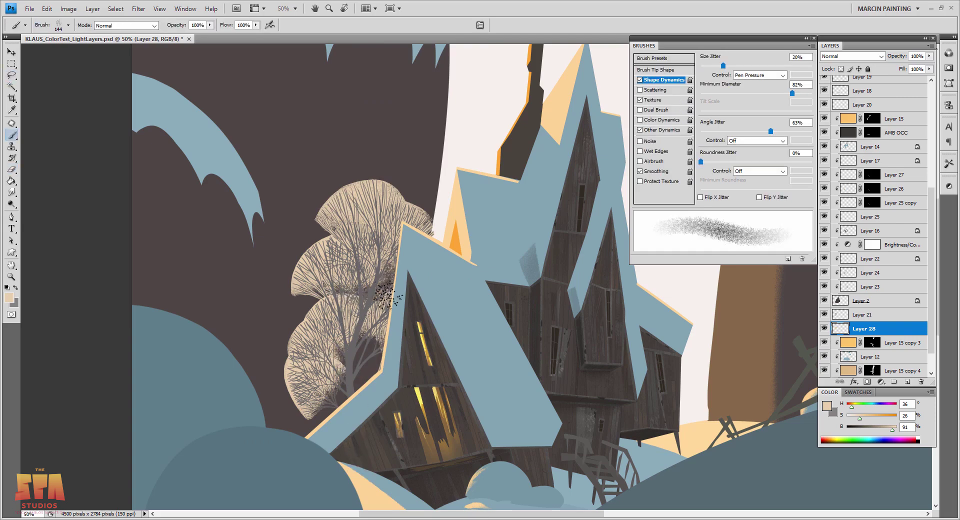
key(e)
drag(337, 375, 318, 404)
Lock Layer 28's transparent pixels and shift the color of the tree branches on Layer 21 with Hue/Saturation.
key(v)
click(841, 69)
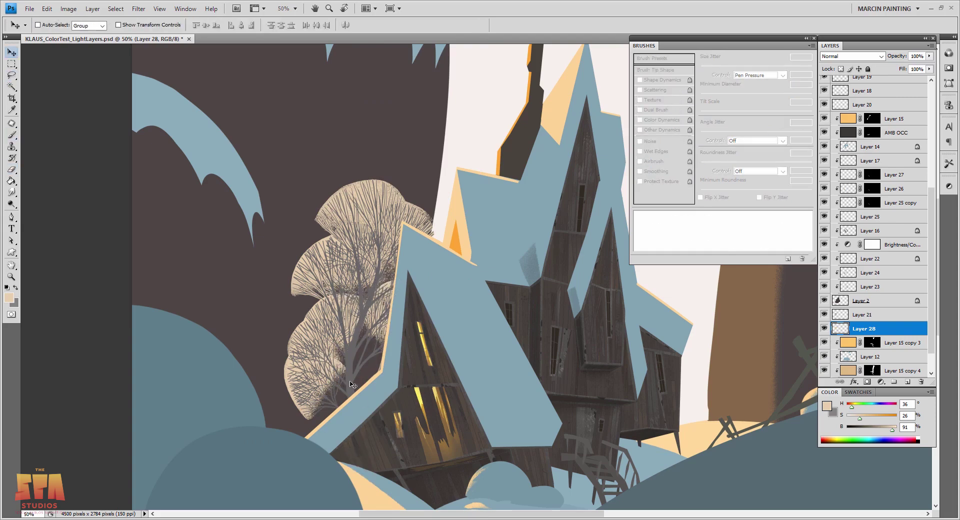
click(862, 315)
key(ctrl+u)
drag(846, 161, 855, 162)
key(Return)
Lock Layer 21's transparent pixels, choose the 168 px bristle brush, and set a dark brown sampled from the trunk (H 35, S 40, B 34).
click(841, 69)
key(b)
right_click(386, 280)
click(472, 276)
key(Return)
alt+click(351, 365)
drag(872, 430, 863, 430)
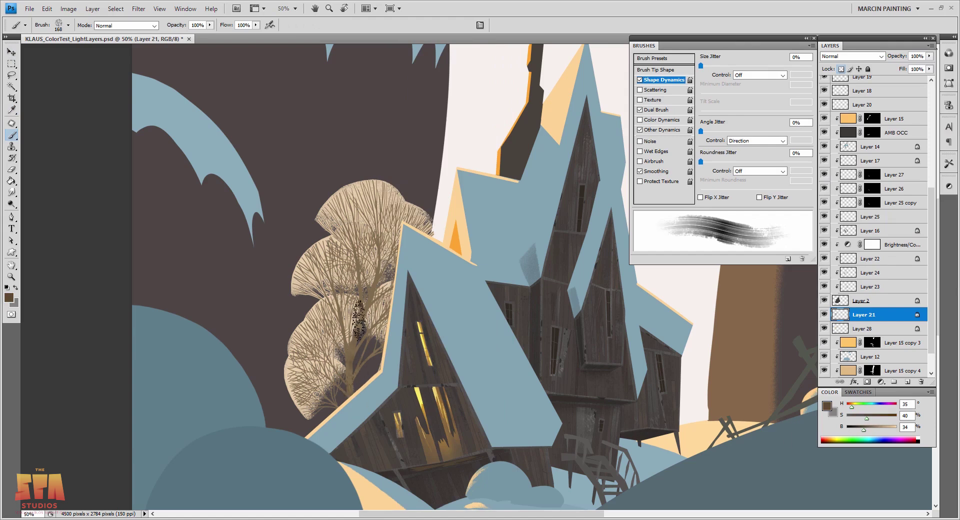
Sample a lighter brown (H 29, S 37, B 65) beside the trunk and make Layer 28 the active layer.
alt+click(381, 345)
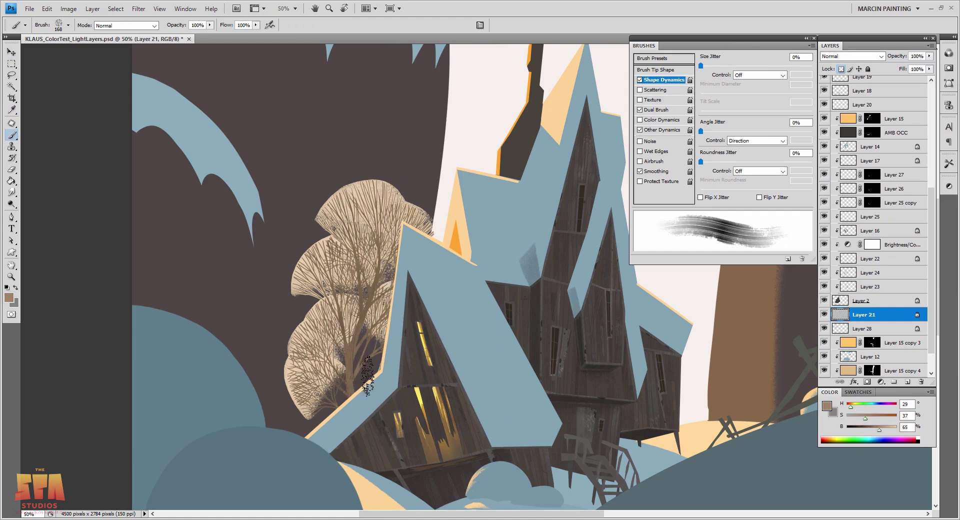
key(alt+bracketleft)
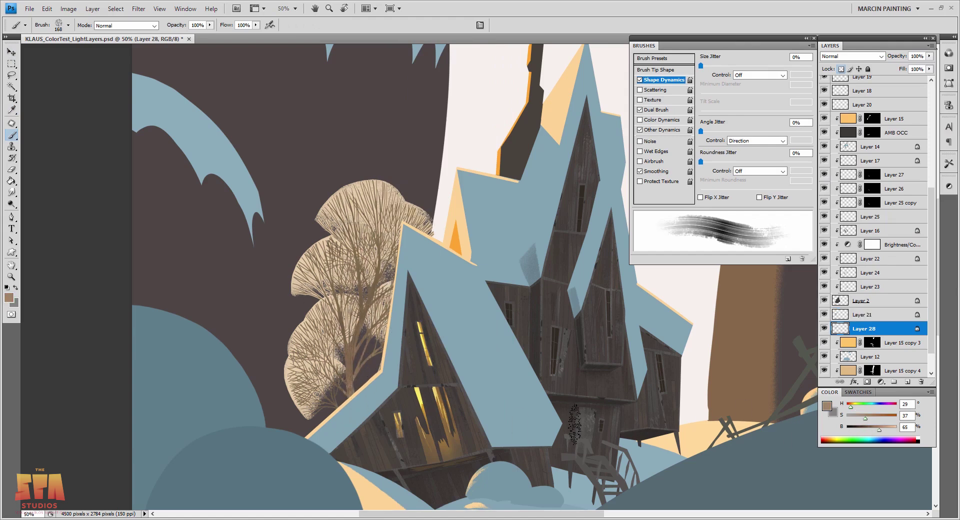
key(alt+bracketright)
click(854, 381)
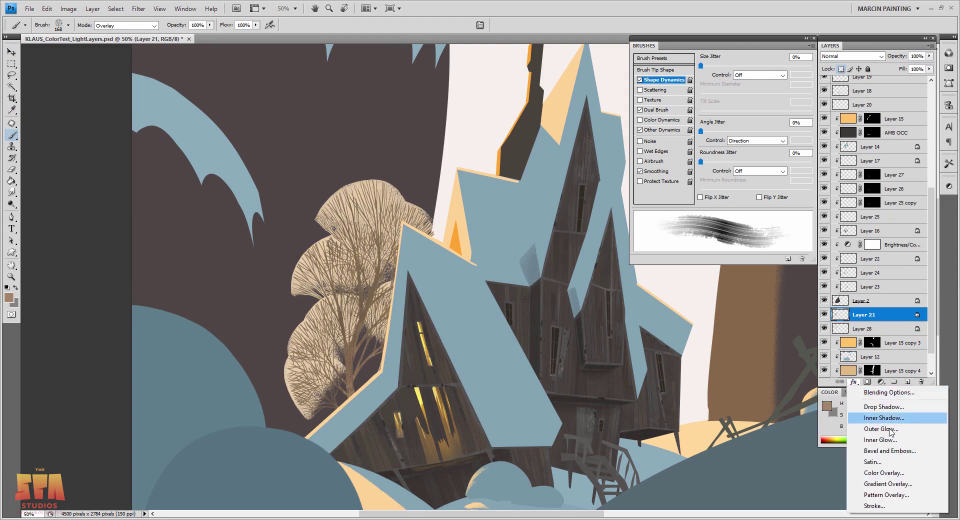
click(872, 440)
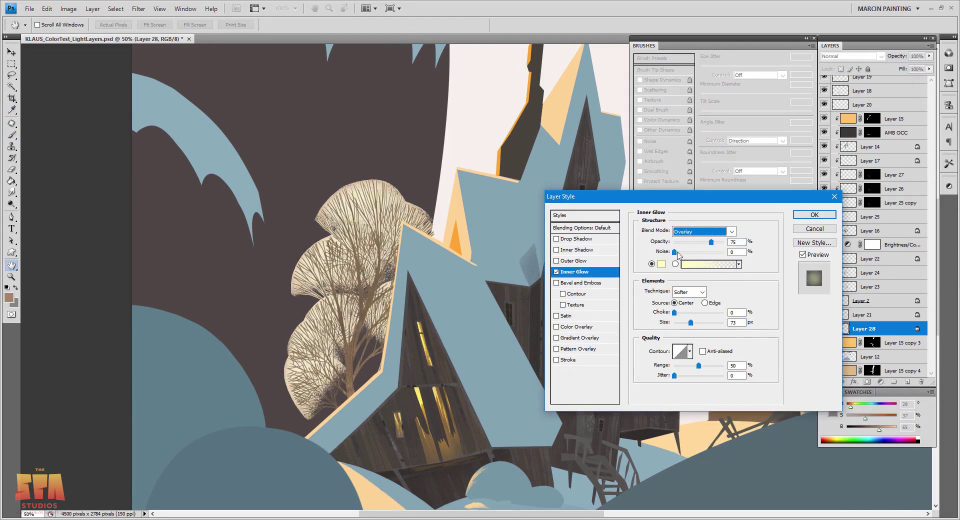
click(690, 351)
double_click(654, 395)
key(Return)
key(b)
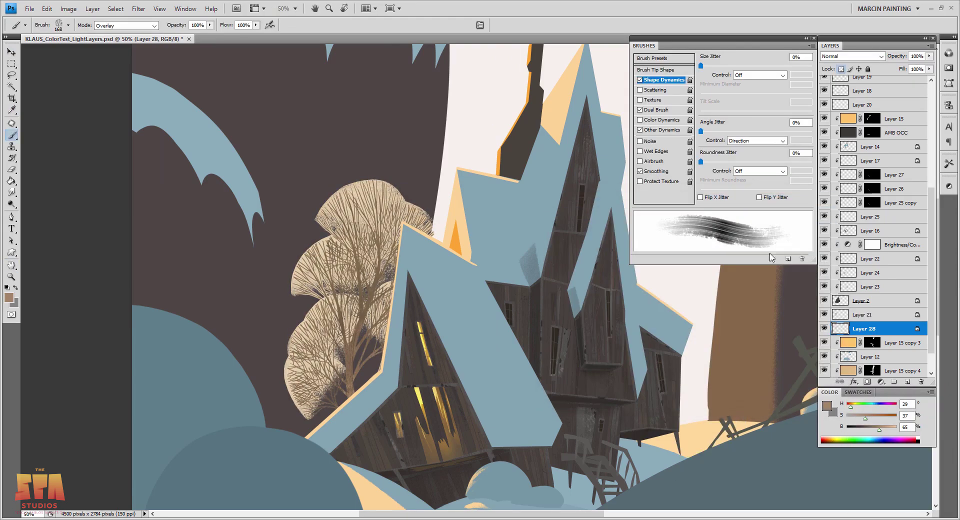
Mask a new layer to the tree silhouette and paint speckled blue-grey (H 198, S 10, B 69) onto the topmost clump.
right_click(466, 389)
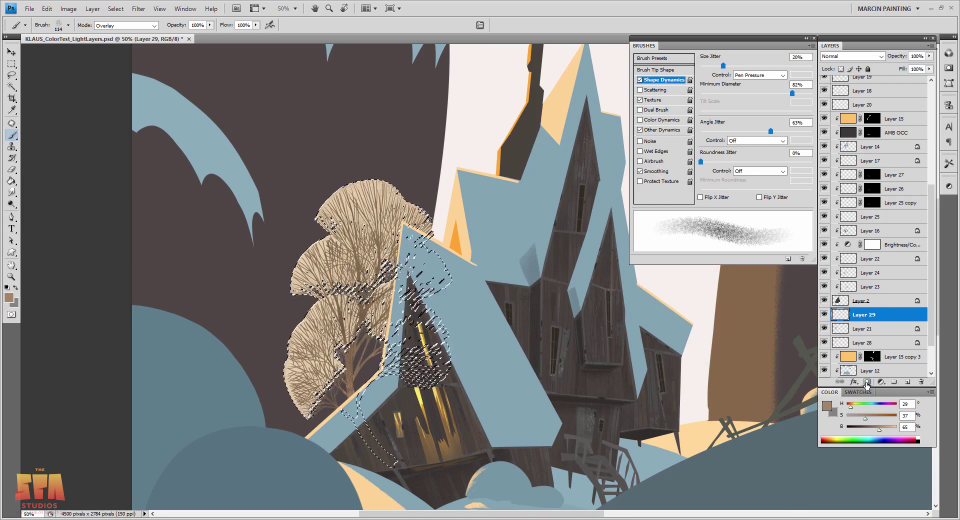
alt+click(435, 260)
drag(346, 203, 395, 193)
Isolate the upper tree clumps with lasso selections and shade their tops with the speckled blue-grey brush.
key(l)
mouse_move(361, 239)
mouse_down()
mouse_move(399, 205)
mouse_move(429, 220)
mouse_up()
key(b)
key(ctrl+d)
key(l)
key(b)
key(ctrl+d)
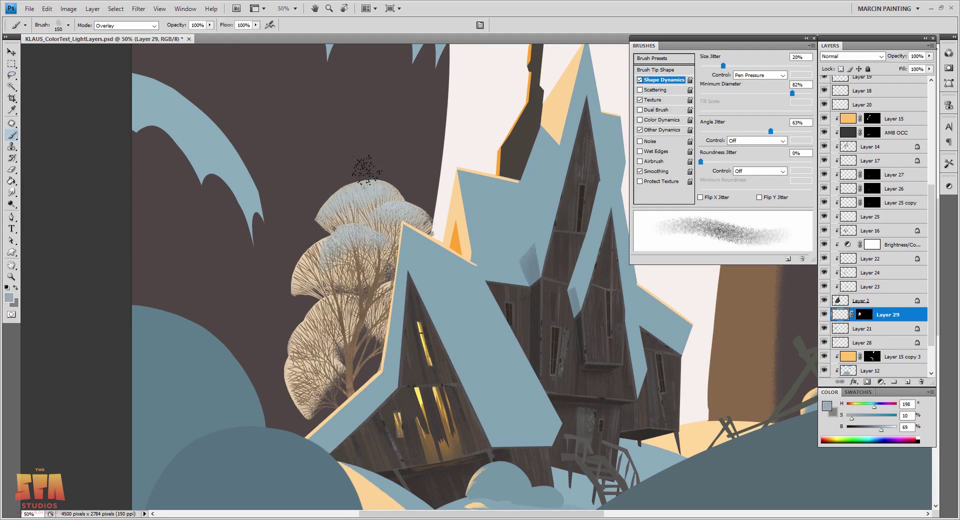
Lasso the tree's middle clumps and paint speckled blue-grey frost along their upper edges.
key(l)
mouse_move(346, 240)
mouse_down()
mouse_move(291, 300)
mouse_move(340, 245)
mouse_up()
key(b)
key(ctrl+d)
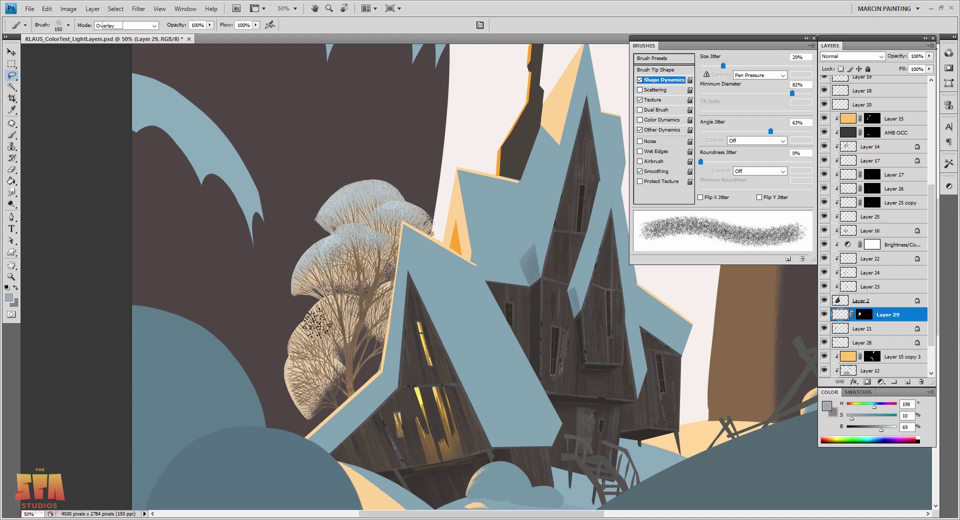
key(l)
drag(325, 276, 364, 243)
key(b)
key(ctrl+d)
Lasso the lower-left clump and the clump beside the roof, and frost their tops with the speckled brush.
key(l)
key(b)
key(l)
drag(293, 368, 353, 334)
key(b)
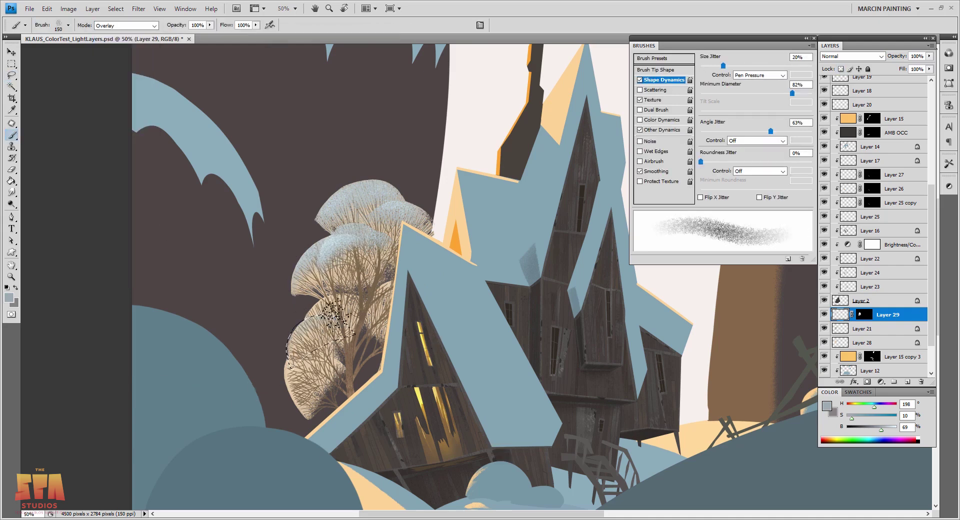
key(l)
mouse_move(359, 300)
mouse_down()
mouse_move(417, 307)
mouse_move(362, 306)
mouse_up()
key(b)
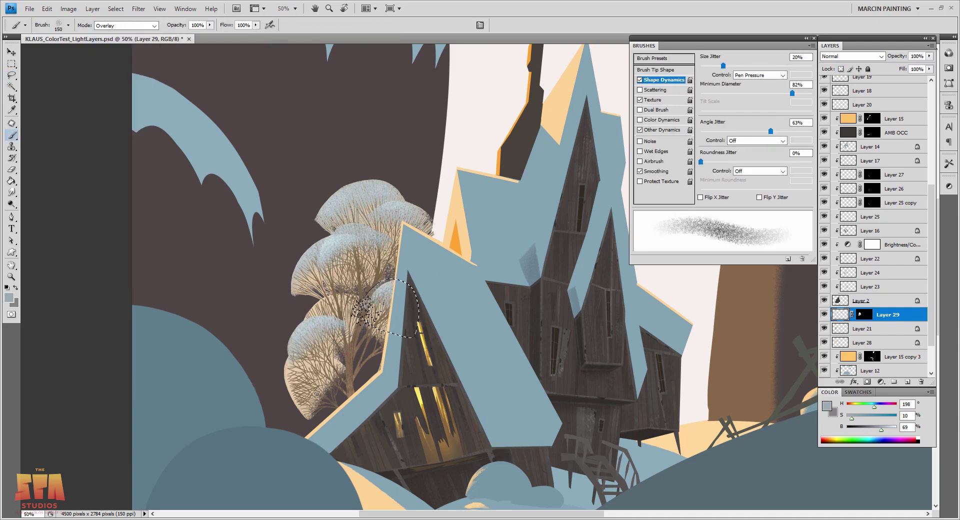
Apply Layer 29's mask and frost further clumps of the tree inside lasso selections.
right_click(861, 319)
click(885, 348)
key(l)
key(b)
key(l)
key(b)
drag(388, 283, 302, 310)
Add a new layer above Layer 28 and paint frost on the rear tree clumps inside lasso selections.
click(862, 343)
click(907, 381)
key(l)
key(b)
key(l)
drag(340, 345, 332, 373)
key(b)
Soften the rear foliage on Layer 28 with a textured 80 px eraser.
click(864, 357)
key(e)
right_click(333, 350)
double_click(415, 220)
right_click(345, 352)
double_click(420, 215)
Lasso the lower branches on Layer 21 and paint them warm tan (H 36, S 39, B 78) with a textured brush.
click(864, 329)
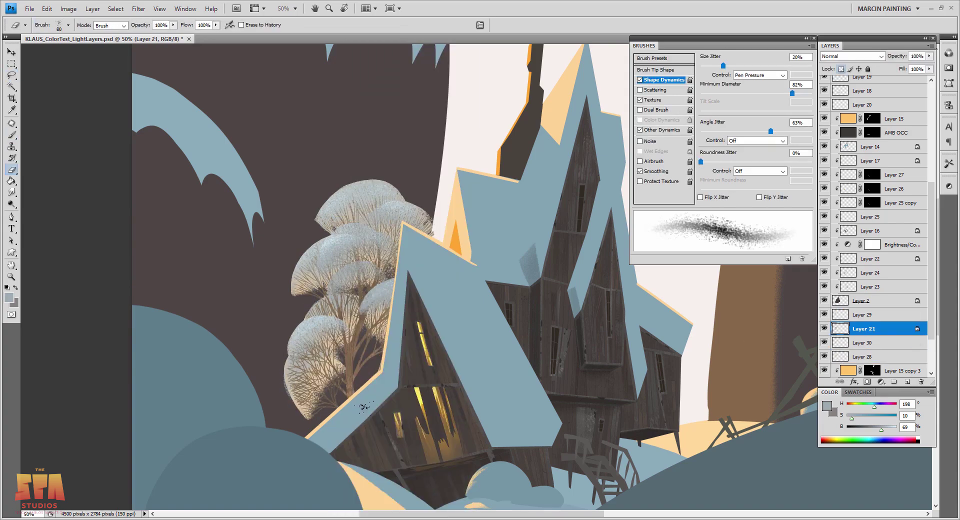
key(l)
drag(359, 329, 359, 331)
key(b)
right_click(459, 350)
double_click(540, 217)
alt+click(354, 360)
drag(878, 430, 886, 430)
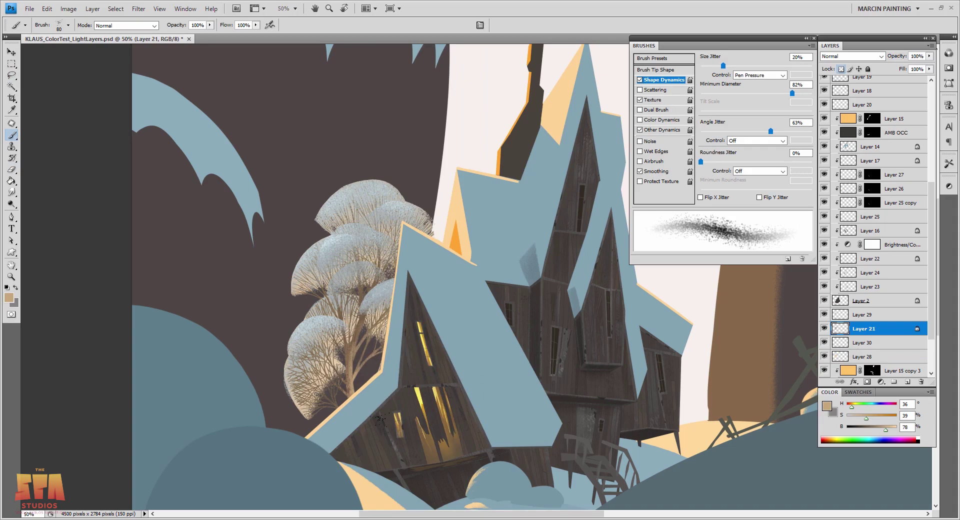
Lock Layer 28's transparent pixels and paint warm highlights on it with a textured brush in Overlay mode.
click(864, 357)
click(841, 69)
right_click(416, 300)
double_click(452, 292)
click(126, 26)
click(107, 169)
alt+click(306, 370)
Add a new layer clipped to Layer 28 and change its blend mode for lightening the foliage.
key(ctrl+shift+alt+n)
click(851, 56)
click(845, 150)
key(shift+alt+n)
Add a layer beneath the tree layers and paint pale cream speckled foliage behind it with a 150 px brush.
key(ctrl+plus)
drag(527, 360, 569, 361)
scroll(865, 318, down, 5)
click(865, 318)
key(ctrl+shift+alt+n)
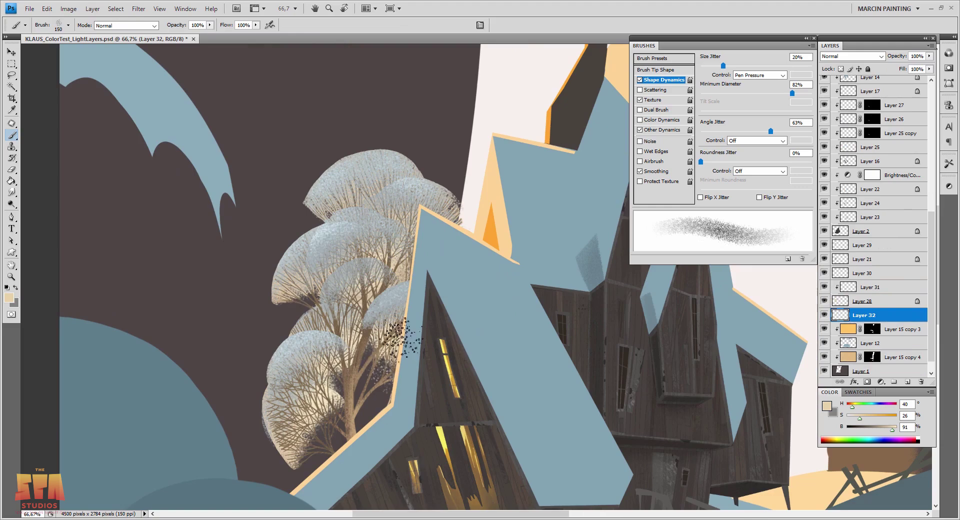
key(ctrl+minus)
click(824, 273)
Clip a new Overlay layer to Layer 29 and paint cream rim light (H 40, S 35, B 100) along the crown tops.
click(865, 245)
key(ctrl+shift+alt+n)
click(851, 56)
click(845, 150)
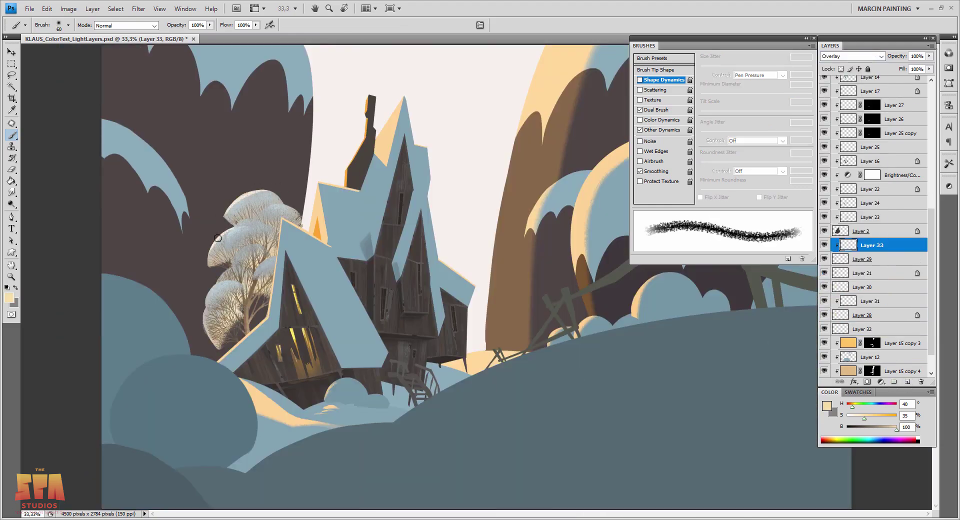
key(ctrl+plus)
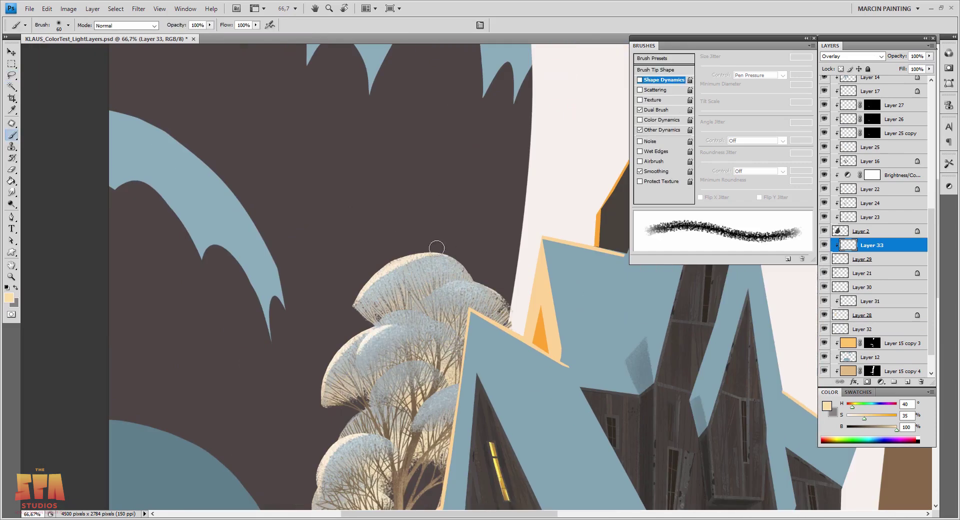
key(ctrl+minus)
Adjust the hue and saturation of the tree's frost on Layer 29.
click(862, 259)
key(ctrl+u)
click(945, 114)
Darken the tree's branches on Layer 21 with a large soft brush in dark brown (H 32, S 18, B 31).
click(863, 273)
right_click(401, 280)
click(460, 280)
click(861, 428)
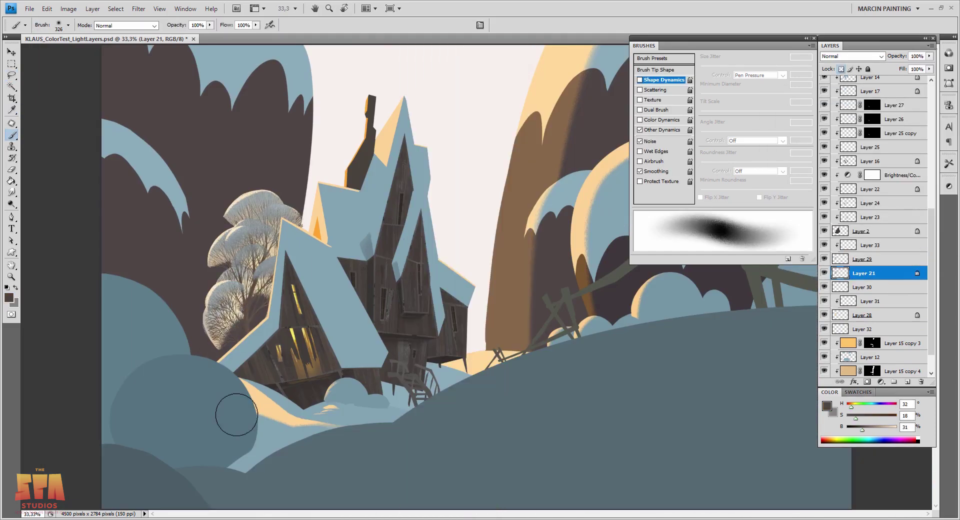
Add a layer behind the tree, paint a soft grey-brown glow (H 29, S 17, B 56), and blend it with Color Dodge.
key(v)
click(870, 329)
click(907, 382)
key(b)
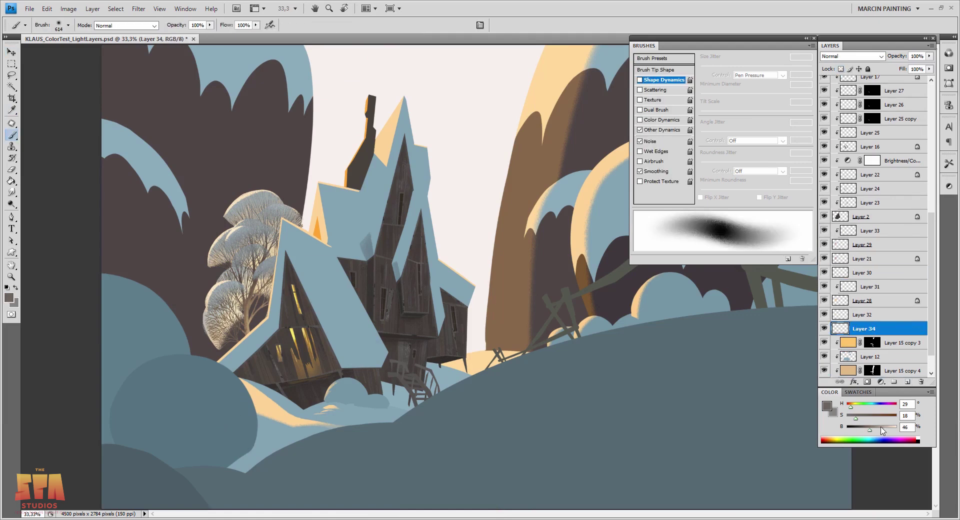
click(875, 428)
key(ctrl+minus)
drag(320, 295, 385, 235)
click(881, 56)
click(833, 154)
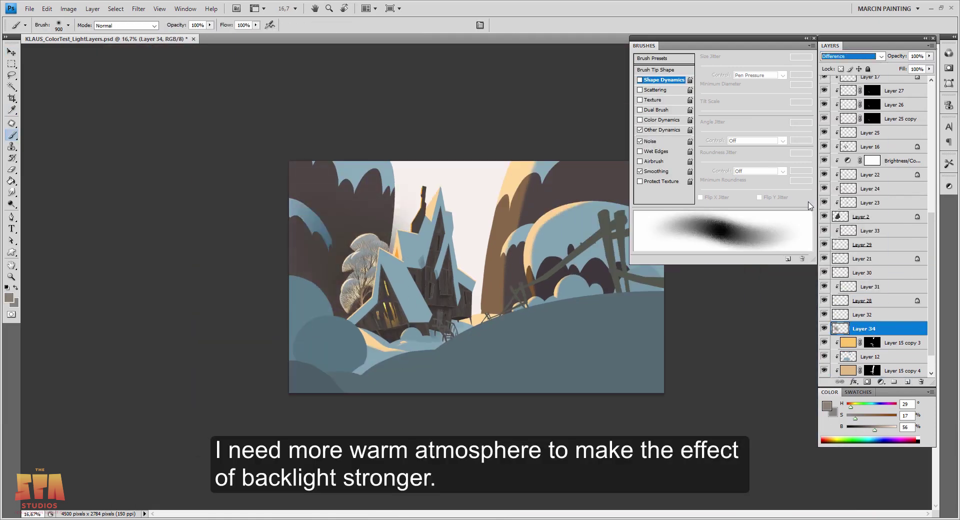
Raise the glow layer's saturation to +43 and shift its hue slightly.
key(ctrl+u)
drag(845, 189, 866, 192)
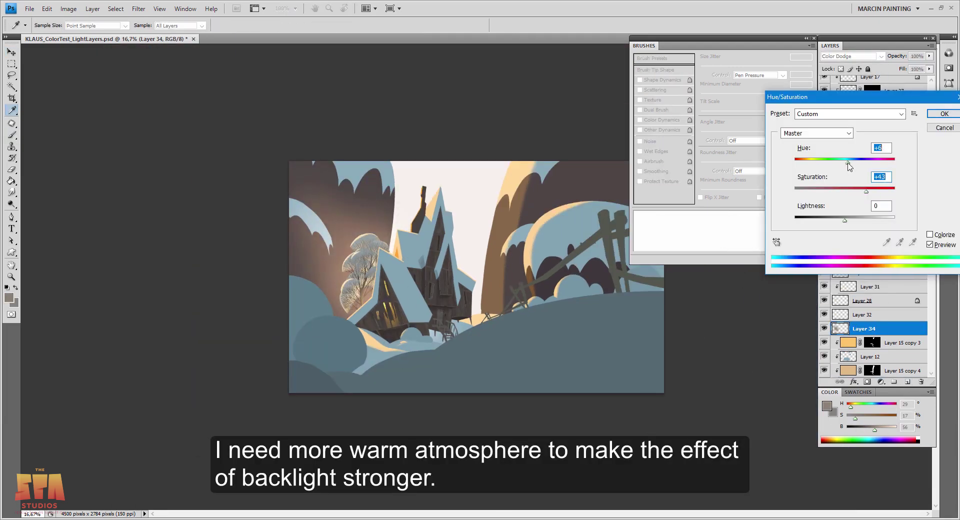
key(Return)
Build up the background glow with a brush at 20% opacity and tint the tree's lower branches brown at 100% opacity.
key(b)
right_click(374, 150)
click(389, 257)
key(2)
key(ctrl+plus)
key(ctrl+plus)
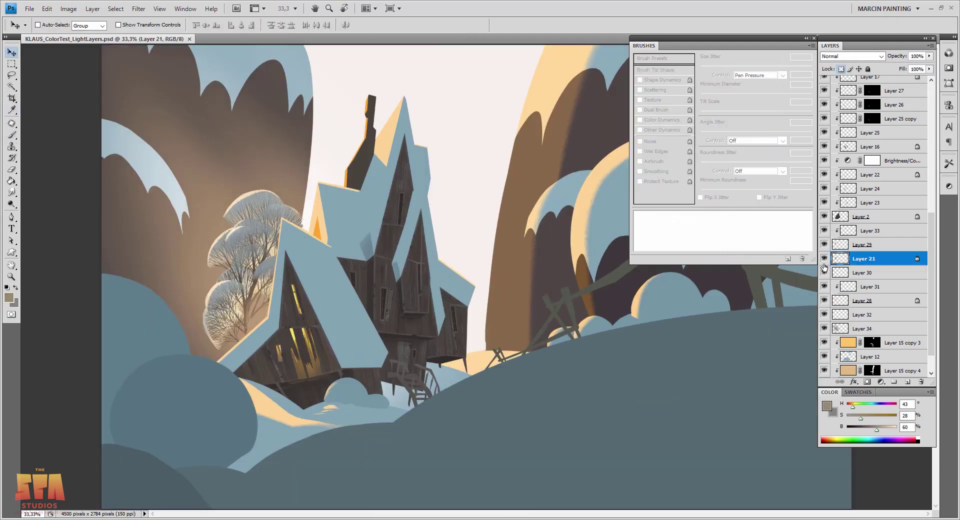
click(209, 25)
key(ctrl+minus)
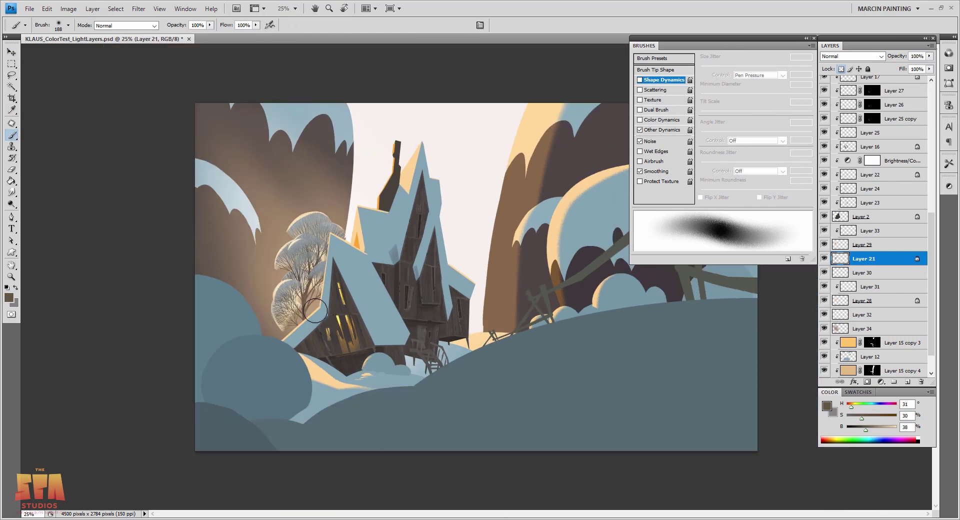
Try a Color Balance adjustment over the whole painting with shadows at -22 toward yellow, and discard the test adjustment layers.
drag(931, 280, 931, 151)
click(863, 97)
click(881, 381)
click(887, 284)
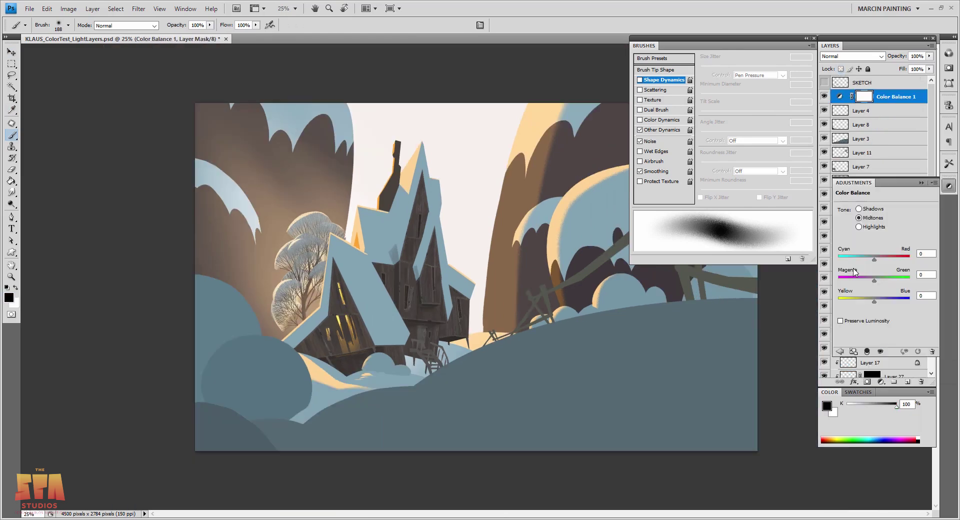
drag(874, 305, 871, 305)
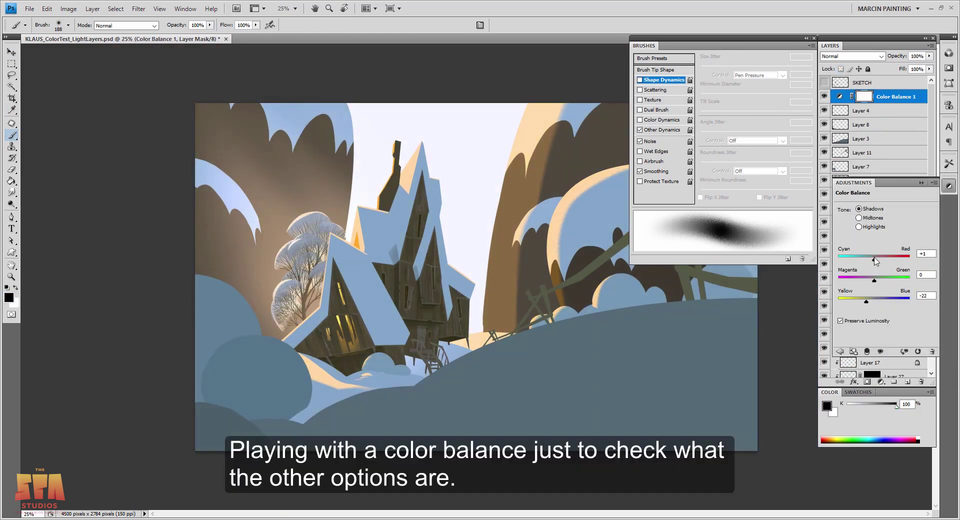
click(852, 56)
scroll(860, 61, down, 12)
scroll(860, 61, down, 3)
key(Delete)
click(881, 381)
click(900, 264)
key(Delete)
Try the Overlay blend mode and a duplicate for the orange light on Layer 15, and undo both.
key(v)
click(895, 306)
click(852, 56)
click(837, 183)
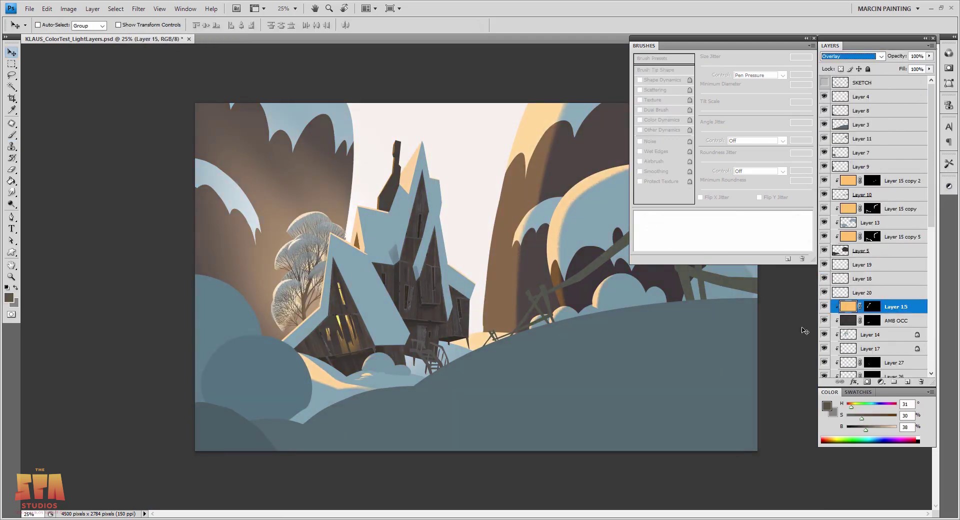
key(ctrl+j)
key(ctrl+alt+z)
key(ctrl+alt+z)
Add a clipped layer above the Brightness/Contrast adjustment, lay in the chimney shape, and lower its saturation and lightness.
key(alt+comma)
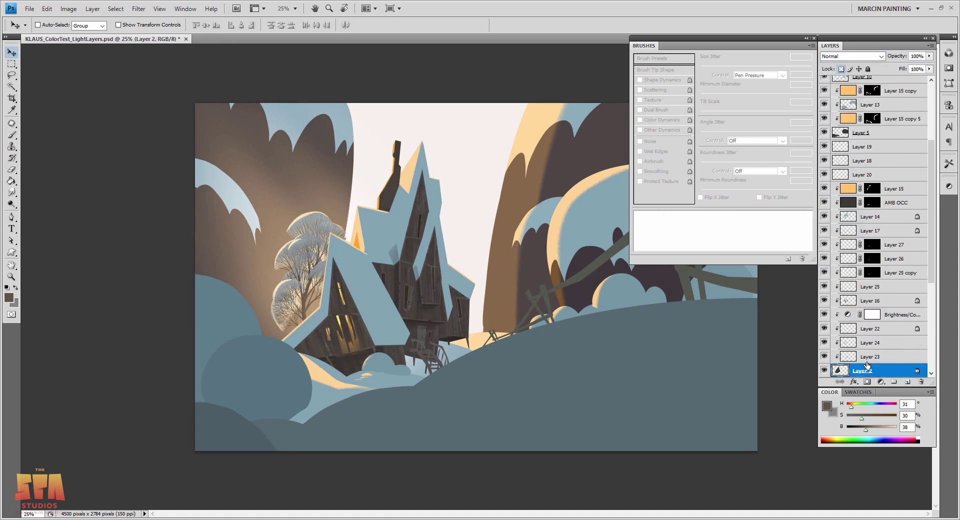
click(850, 314)
key(ctrl+shift+alt+n)
key(l)
key(ctrl+u)
drag(845, 193, 817, 192)
drag(844, 220, 838, 221)
key(Return)
key(ctrl+d)
Add another clipped layer above the chimney layer and sketch thin stone outlines with a 4 px dark grey brush.
key(ctrl+shift+alt+n)
key(ctrl+plus)
key(ctrl+plus)
key(ctrl+plus)
key(b)
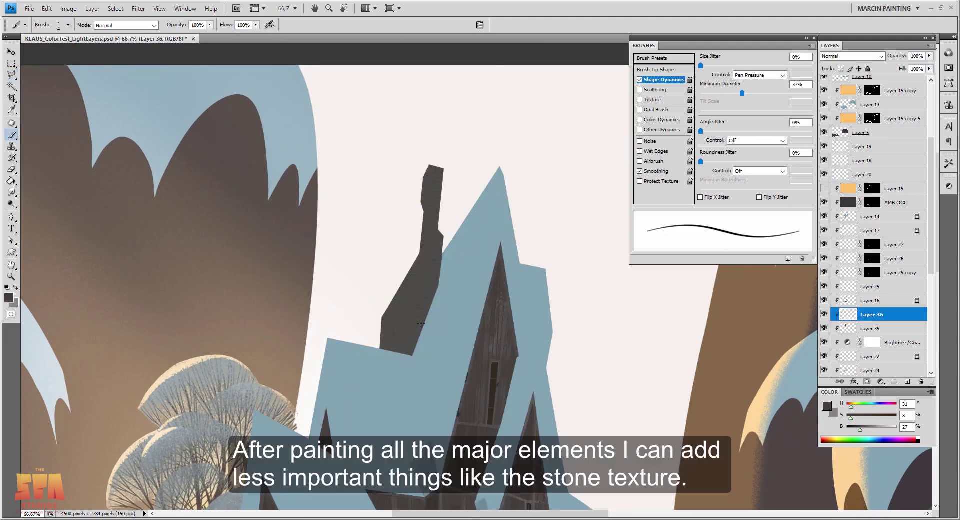
Lock Layer 35's transparency and fill individual chimney stones with muted brown and grey tones using the 4 px brush.
click(848, 329)
click(824, 328)
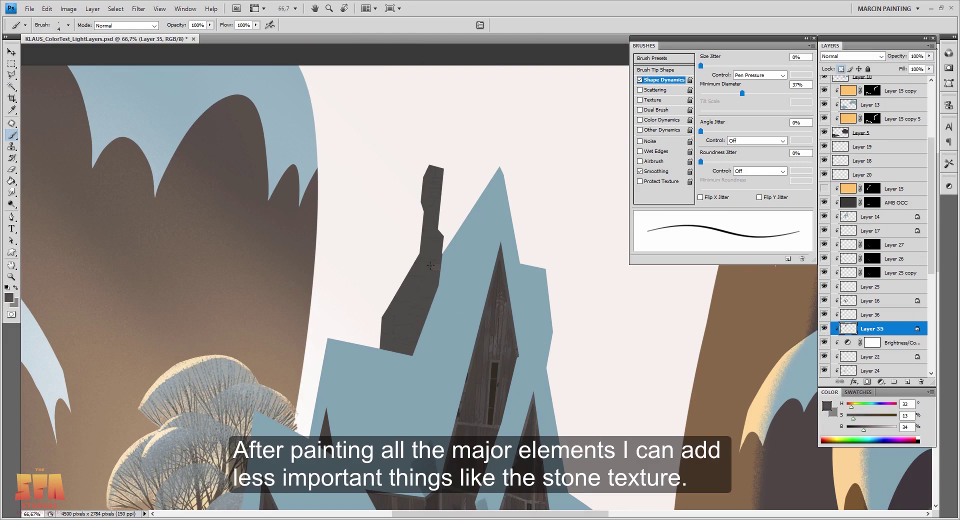
key(ctrl+plus)
key(ctrl+plus)
scroll(199, 431, up, 5)
click(858, 430)
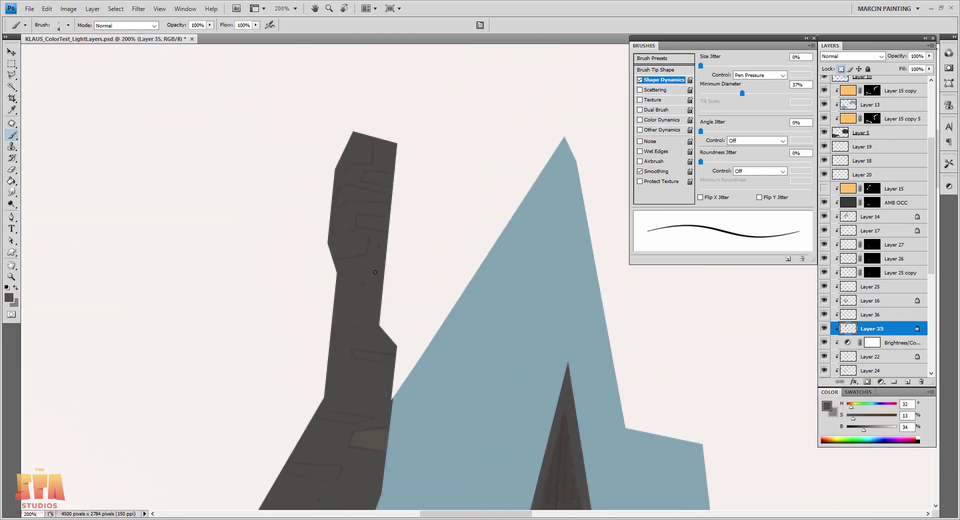
scroll(360, 418, down, 5)
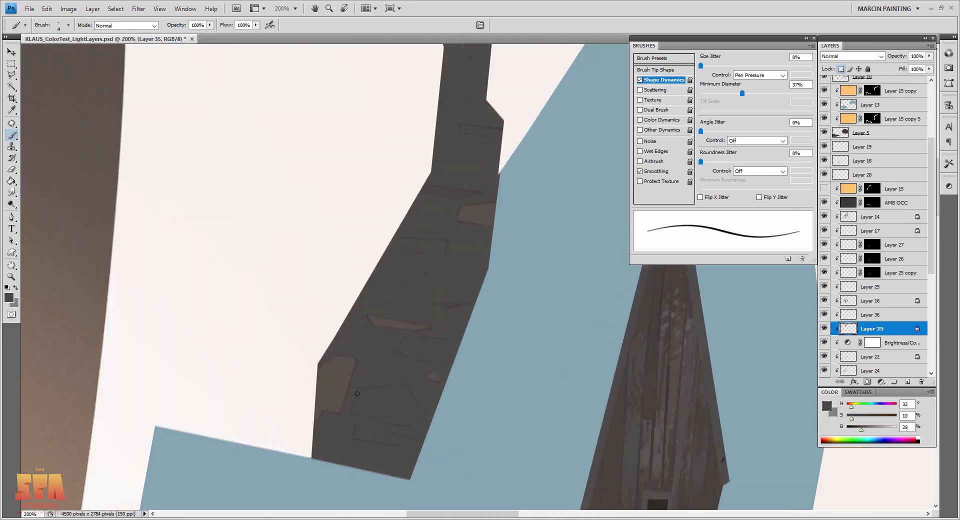
scroll(457, 356, up, 2)
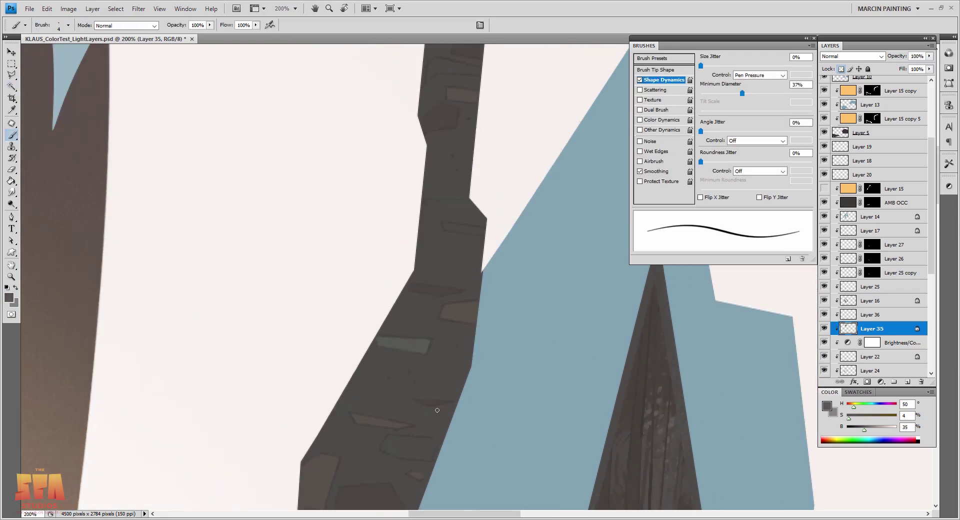
scroll(421, 440, up, 3)
key(ctrl+minus)
key(ctrl+minus)
key(ctrl+plus)
key(ctrl+plus)
mouse_move(452, 403)
mouse_down()
mouse_move(556, 117)
mouse_move(456, 320)
mouse_up()
Texture the chimney on Layer 35 with sampled dark greys using the speckled brush, enlarged from 60 to 150 px, and show Layer 15 again.
key(period)
alt+click(436, 249)
key(ctrl+plus)
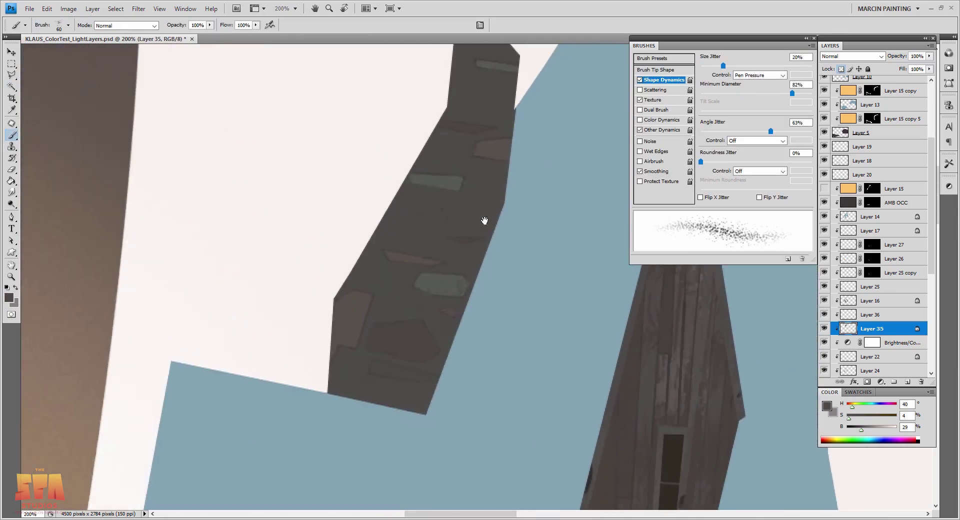
key(ctrl+minus)
key(bracketleft)
alt+click(410, 286)
key(ctrl+minus)
key(ctrl+minus)
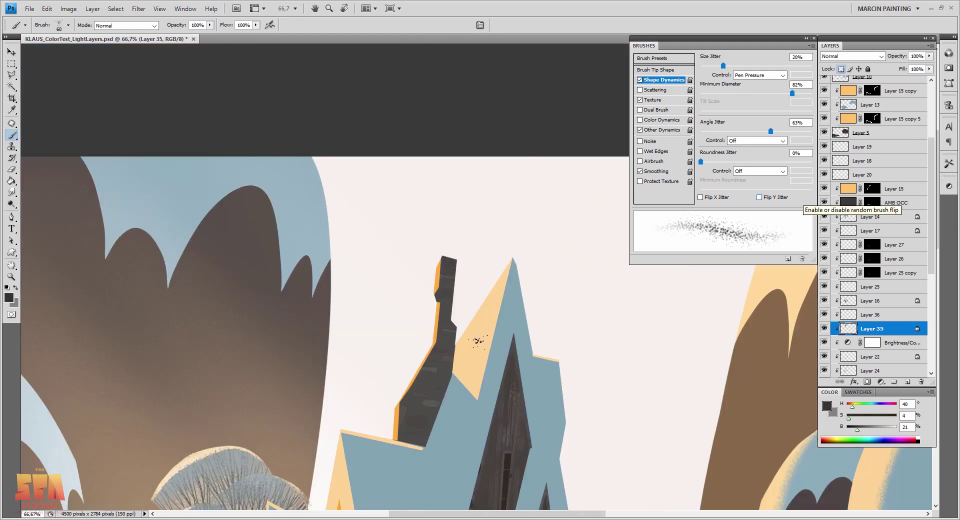
key(bracketright)
key(bracketright)
key(bracketright)
key(bracketright)
key(bracketright)
key(bracketright)
key(ctrl+minus)
key(ctrl+minus)
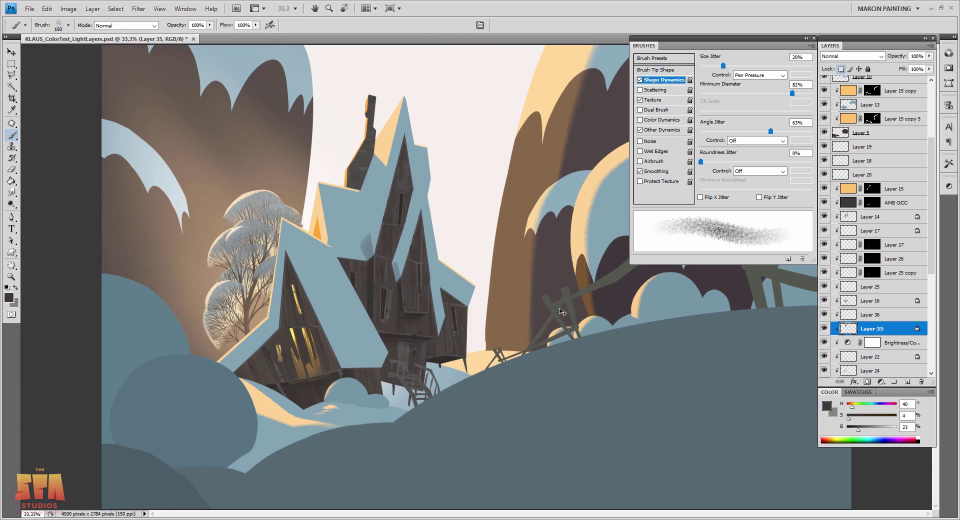
Try an Overlay layer above the frosted tree for a soft glow, using a 212 px soft noisy brush and a sampled peach colour.
ctrl+click(562, 311)
click(907, 384)
key(b)
right_click(259, 290)
key(Escape)
alt+click(257, 290)
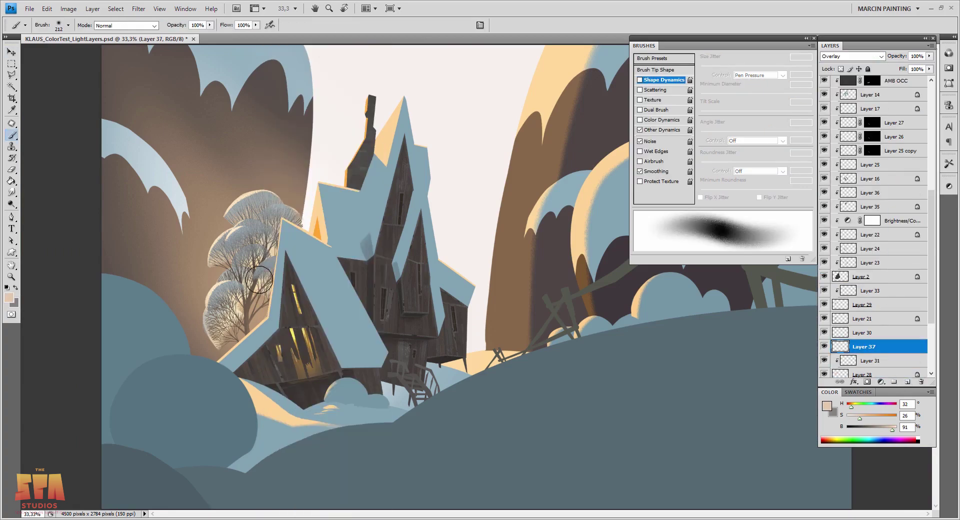
Add a Color Balance adjustment to the frosted tree and shift its highlights toward red and slightly toward yellow.
click(881, 381)
click(880, 300)
drag(872, 302, 874, 301)
drag(874, 259, 884, 260)
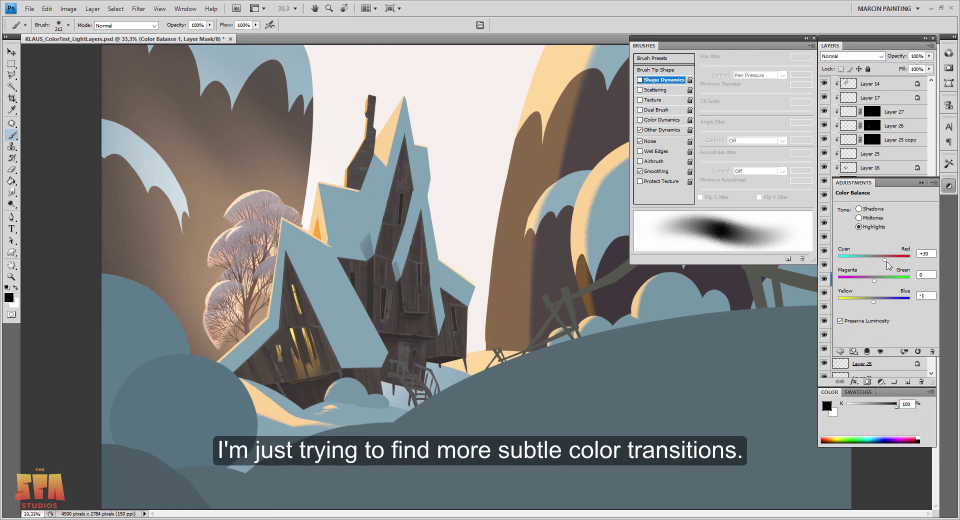
click(842, 312)
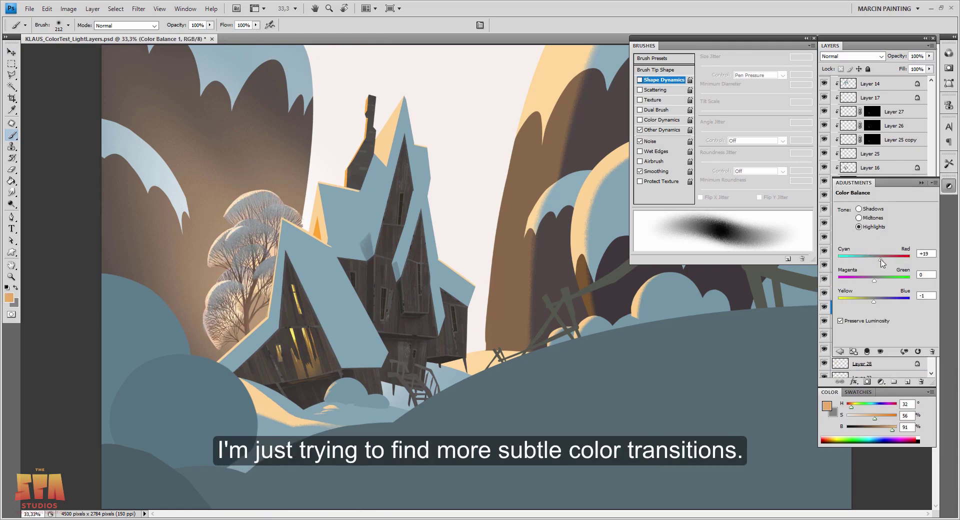
drag(873, 260, 874, 260)
drag(874, 302, 869, 302)
click(840, 321)
click(920, 183)
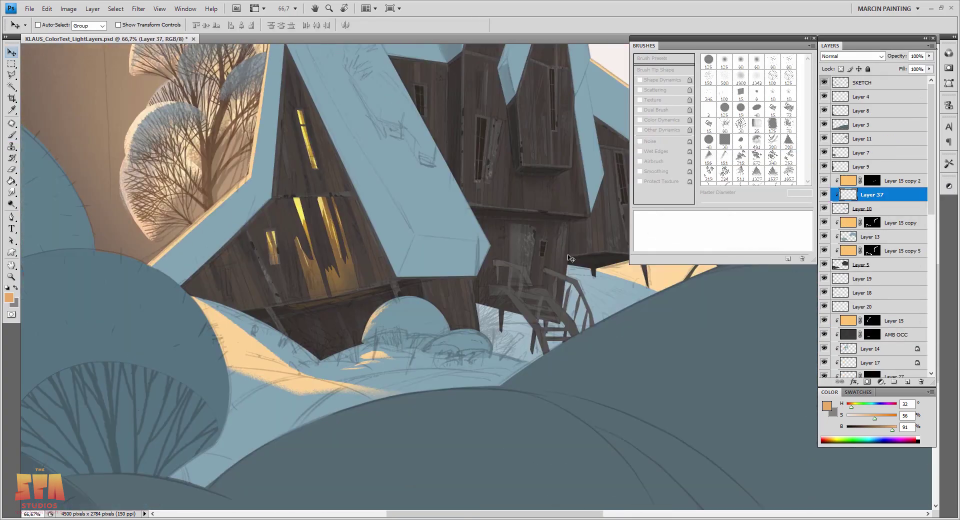
Choose the branch-shaped brush tip and set it to 300 px at an angle of 180°.
key(b)
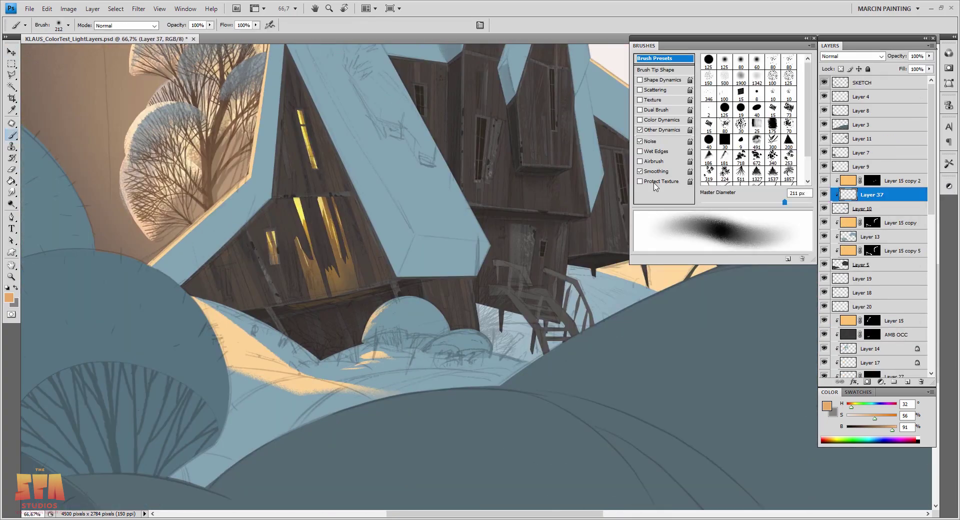
click(657, 70)
drag(805, 127, 764, 150)
right_click(616, 225)
scroll(555, 310, down, 10)
click(555, 310)
key(bracketleft)
key(bracketleft)
key(bracketleft)
key(bracketleft)
key(bracketleft)
key(bracketleft)
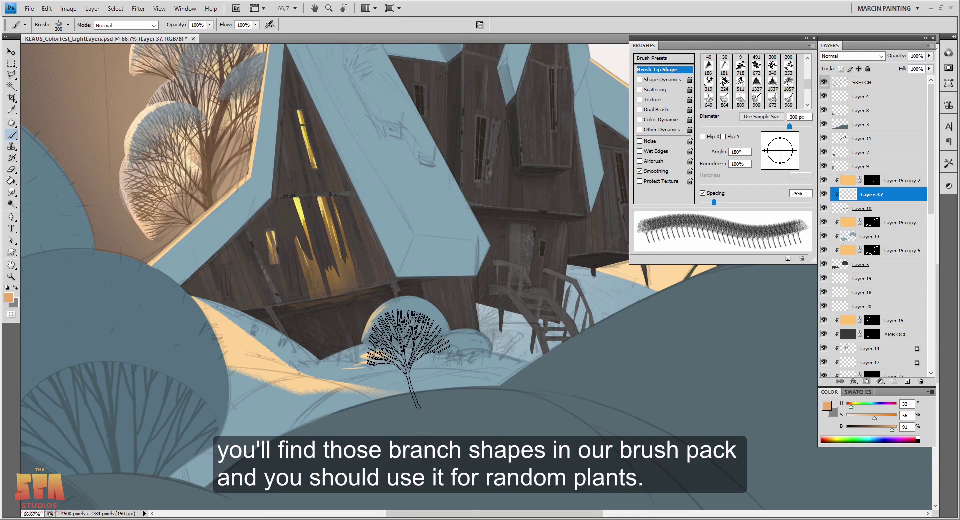
Stamp sampled brown branches on the two snowy bushes beside the house on Layer 37, trimming them with lasso selections.
alt+click(400, 345)
click(397, 354)
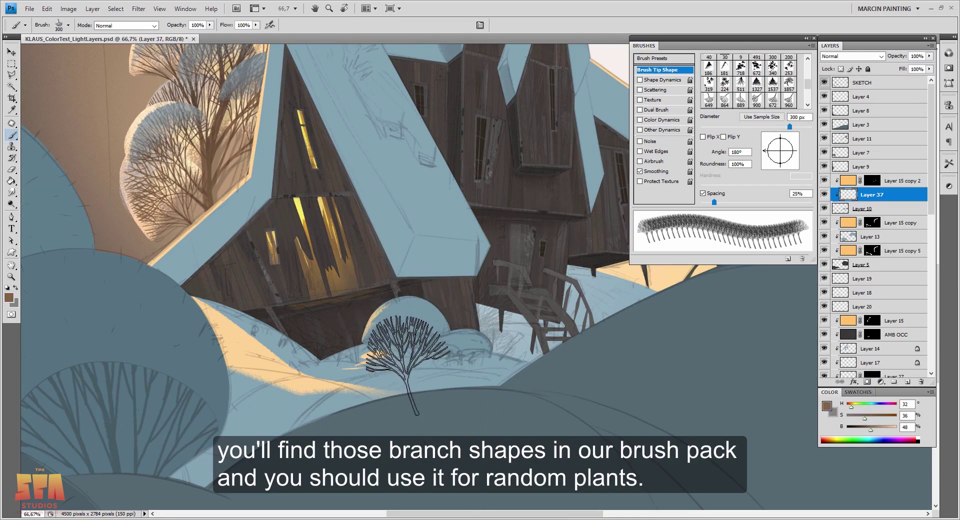
key(l)
drag(368, 345, 455, 343)
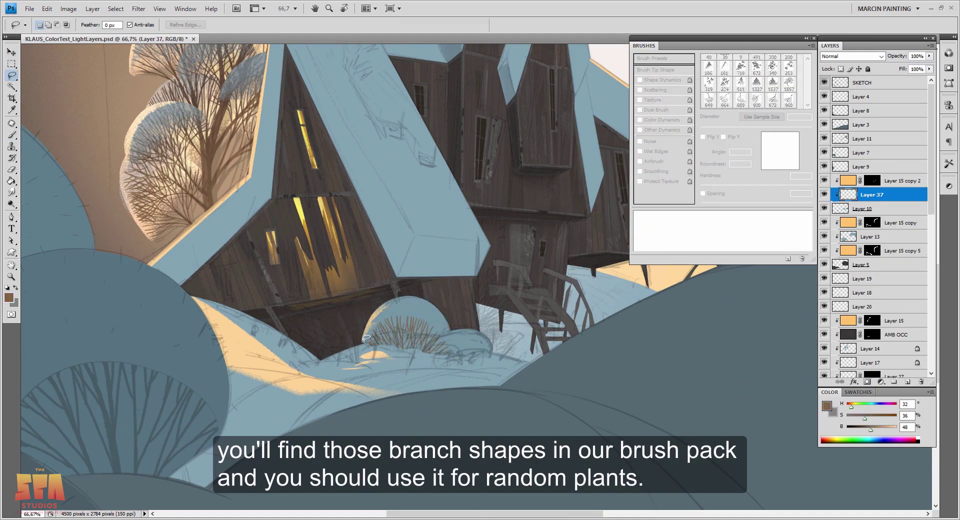
drag(375, 334, 360, 342)
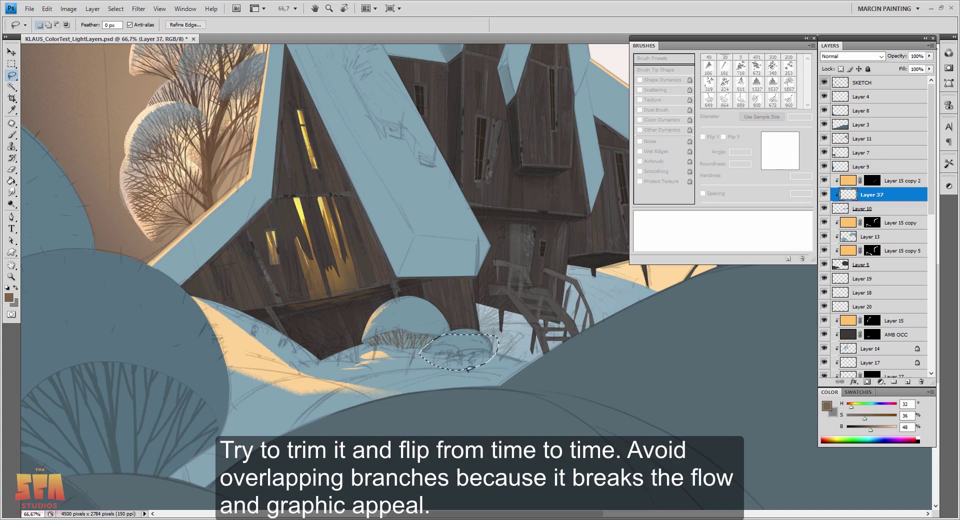
key(b)
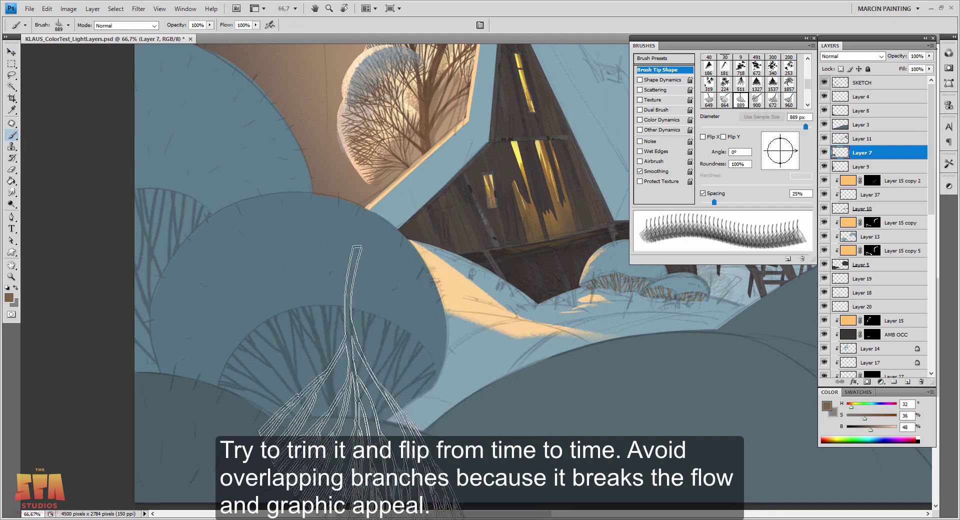
Try flipping the branch tip horizontally, switch to the 900 px tip, and rotate it to -121°.
click(703, 136)
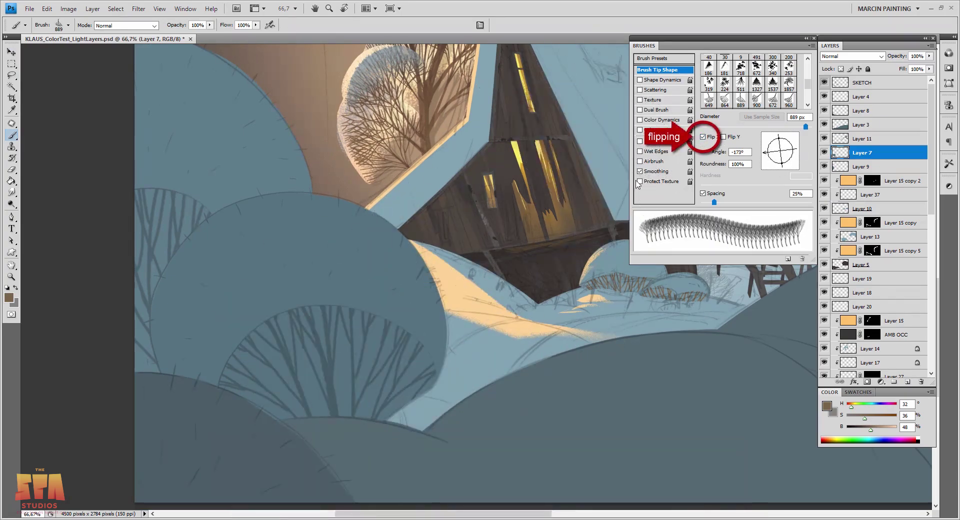
click(757, 99)
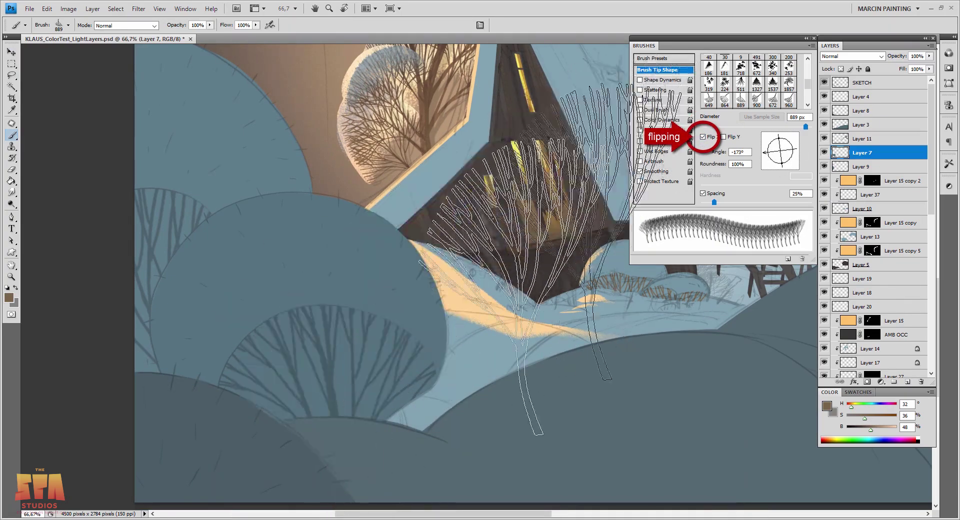
drag(799, 150, 773, 165)
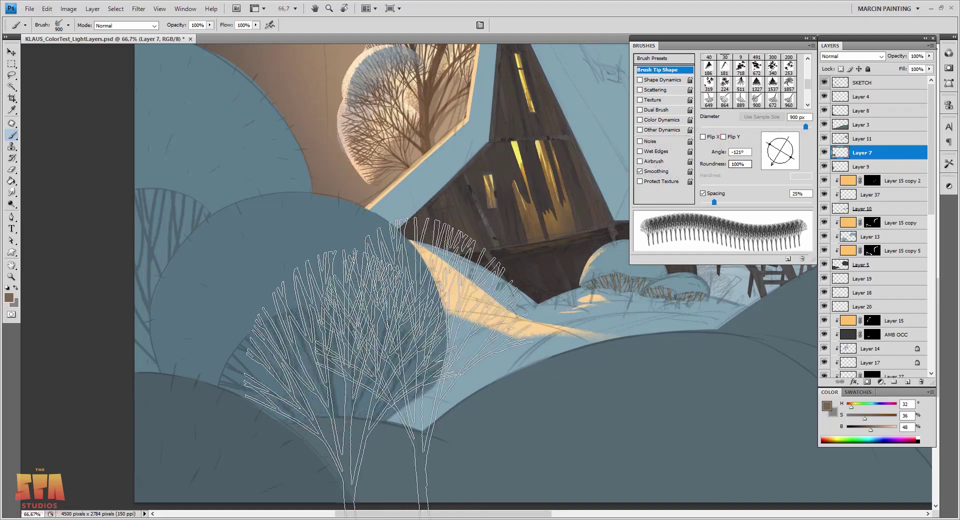
Stamp a 1000 px brown branch shape inside a lasso selection on the large foreground bush, on a layer clipped to Layer 7.
click(330, 395)
key(l)
drag(434, 388, 238, 446)
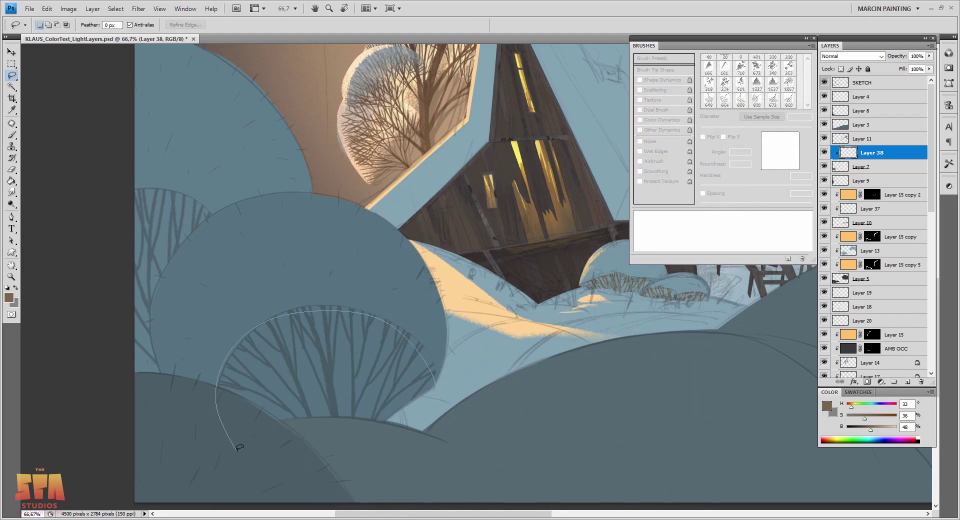
key(b)
drag(325, 415, 317, 418)
key(ctrl+d)
click(824, 82)
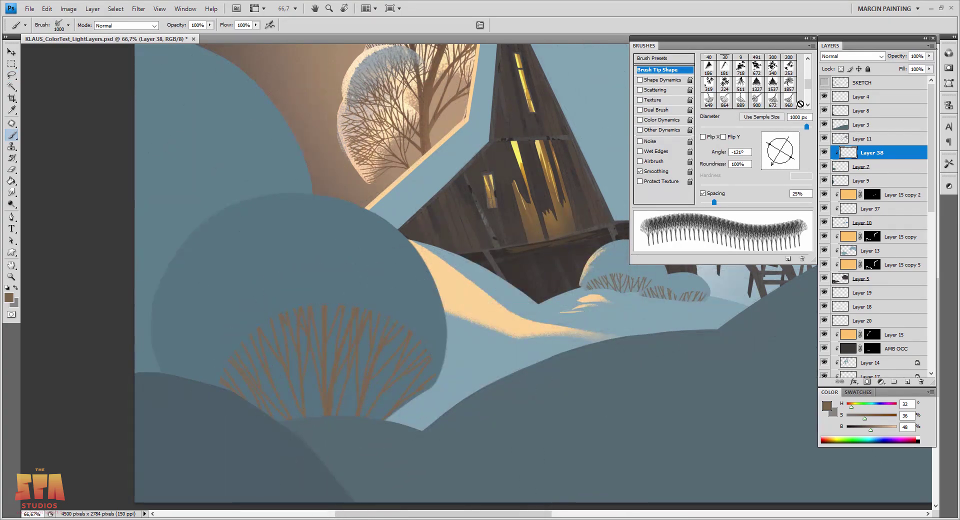
click(824, 82)
Add a layer clipped to Layer 9 and stamp brown branches on the bush at the painting's left edge.
click(870, 181)
click(907, 382)
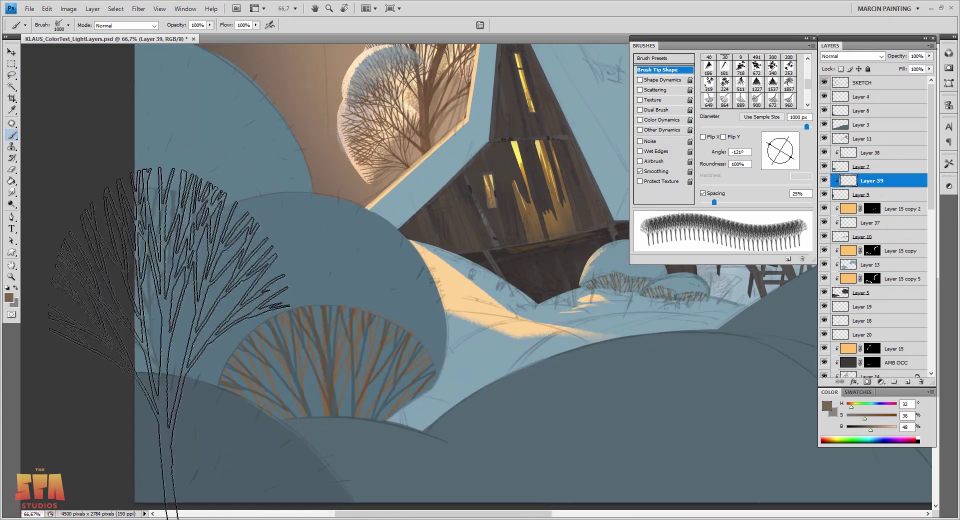
click(180, 338)
key(l)
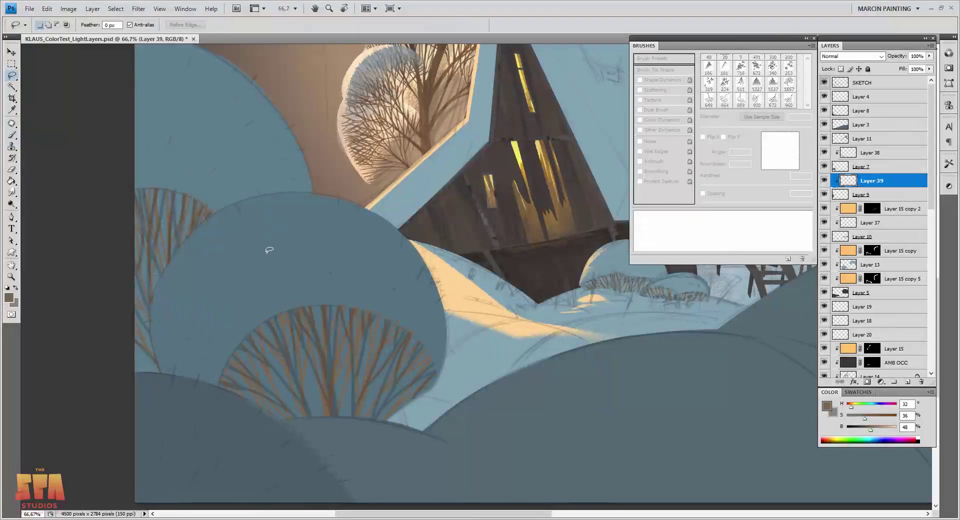
Stamp brown branches with a smaller branch tip inside a lasso selection on the largest bush behind the hill, on Layer 37.
key(ctrl+minus)
drag(721, 322, 514, 385)
drag(807, 273, 534, 360)
key(b)
key(period)
key(period)
key(period)
key(comma)
key(period)
key(period)
click(505, 350)
key(l)
drag(467, 353, 506, 341)
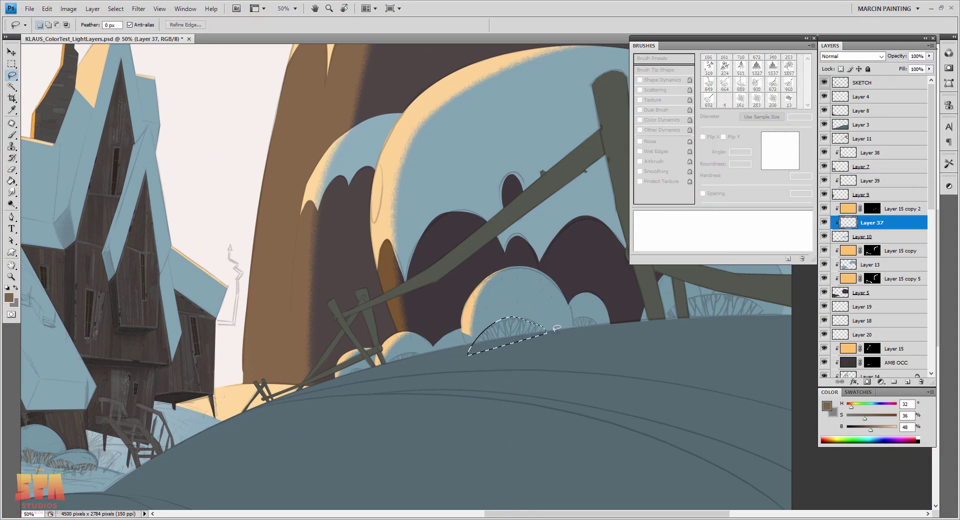
key(b)
click(500, 362)
key(ctrl+d)
Stamp small brown branches inside lasso selections on the two smaller bushes on either side, and check them without the sketch.
key(l)
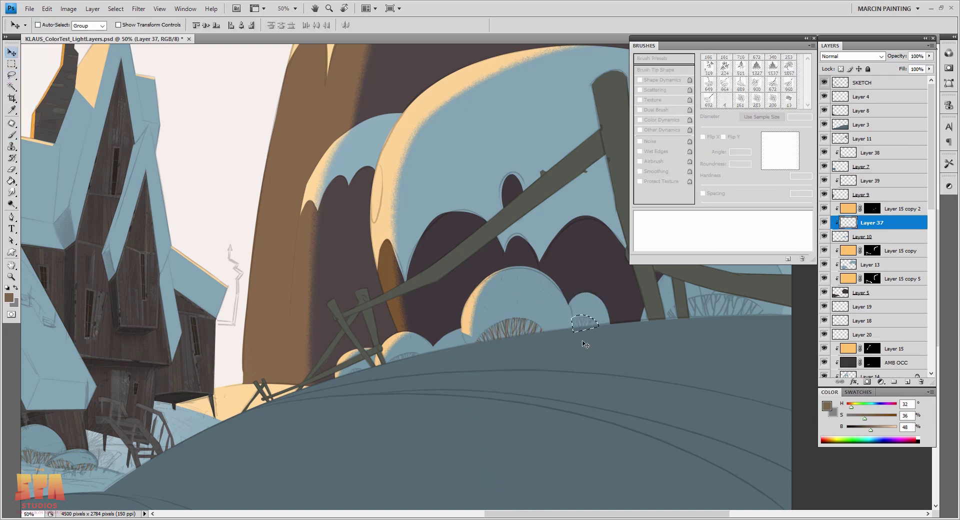
key(b)
click(580, 331)
key(ctrl+d)
key(l)
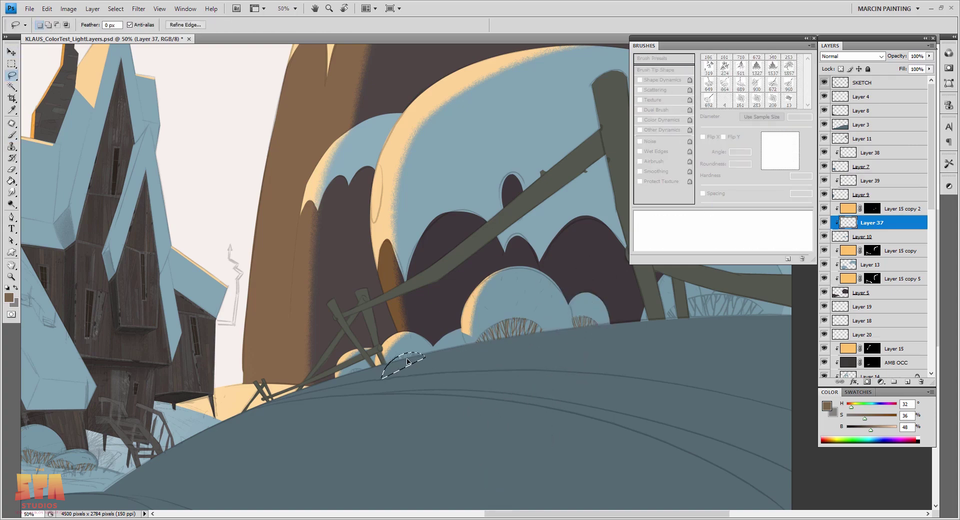
key(b)
click(400, 357)
key(ctrl+d)
key(l)
key(b)
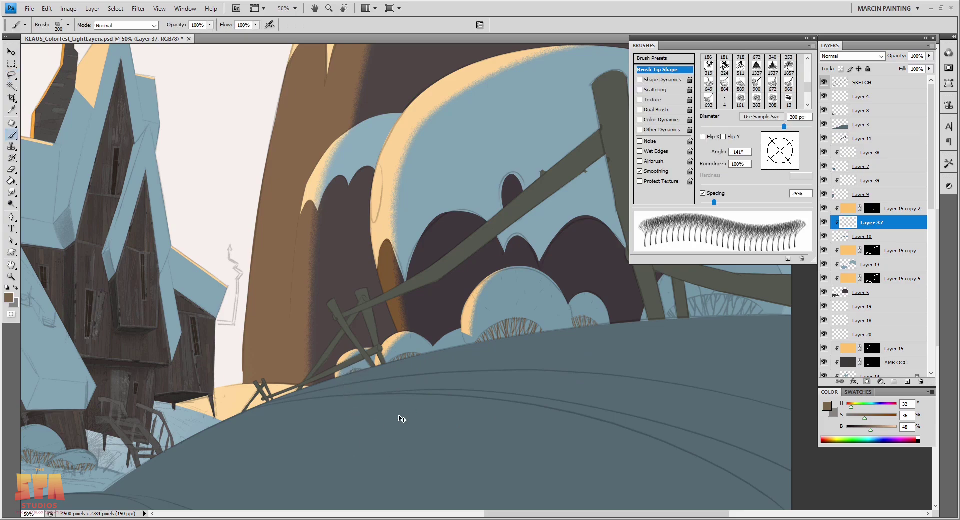
click(824, 83)
click(823, 83)
Lasso the bush behind the fence posts at the right edge and stamp it with an enlarged branch tip.
key(l)
drag(768, 316, 670, 353)
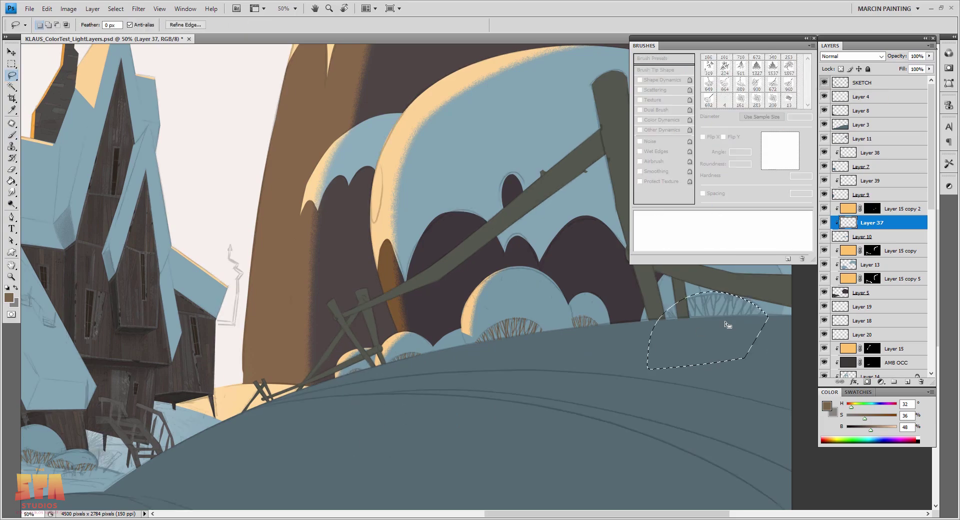
key(b)
key(bracketright)
key(bracketright)
key(bracketright)
key(bracketright)
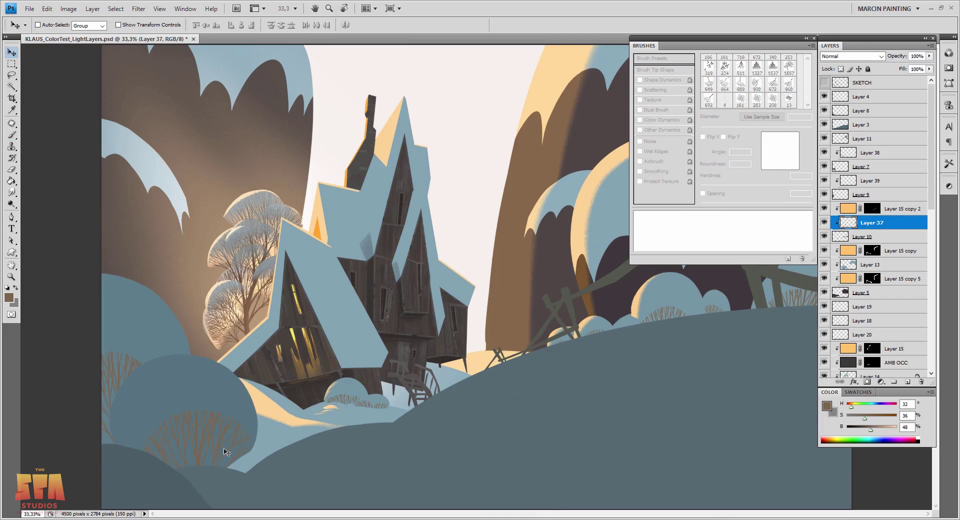
Darken the foreground bush branches on Layer 38 with Hue/Saturation at saturation -15 and lightness -29, and adjust Layer 39's branches likewise.
key(ctrl+u)
drag(845, 188, 840, 197)
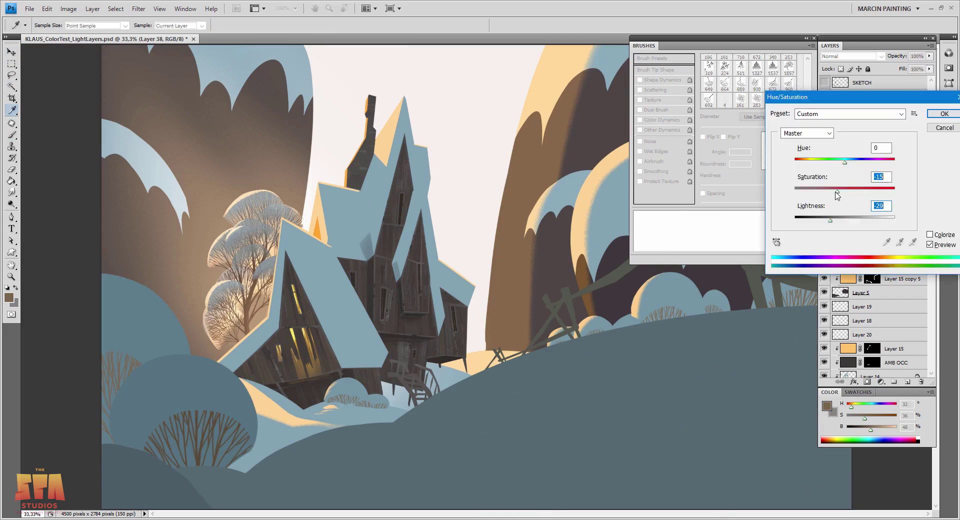
click(930, 122)
key(ctrl+j)
key(ctrl+u)
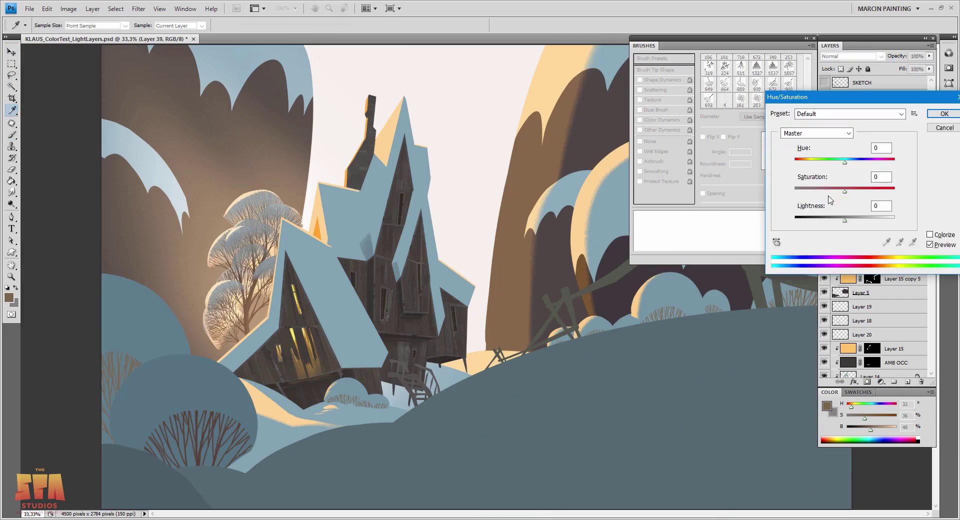
key(Return)
Lasso the bushes behind the hill and slightly darken their branches on Layer 37 with Hue/Saturation.
key(v)
ctrl+click(805, 302)
key(l)
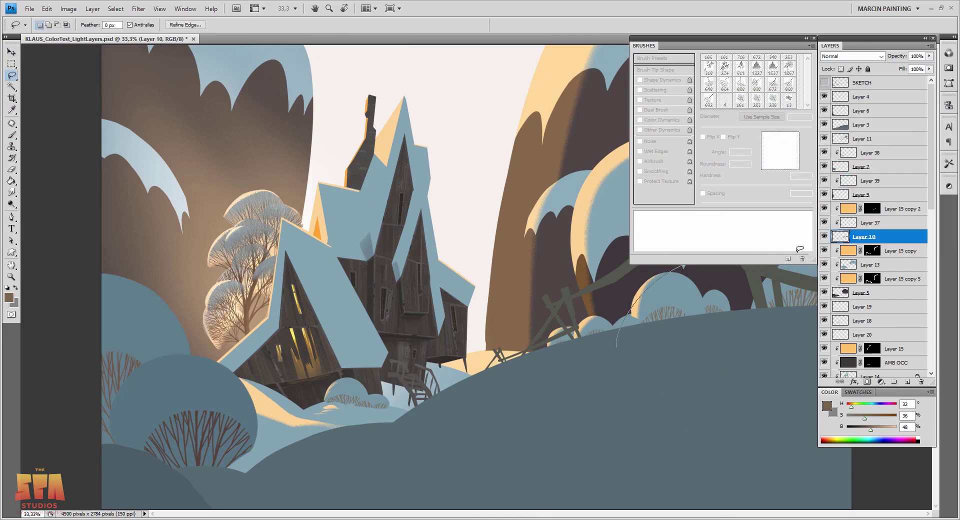
key(ctrl+minus)
key(F5)
key(ctrl+plus)
click(872, 223)
key(ctrl+u)
key(Return)
key(ctrl+u)
drag(844, 220, 840, 222)
click(944, 114)
key(ctrl+d)
Add a new layer above Layer 15 with a black-filled layer mask, and ready the Polygonal Lasso near the house's stairs.
key(v)
scroll(875, 225, down, 3)
key(ctrl+shift+alt+n)
click(866, 382)
key(l)
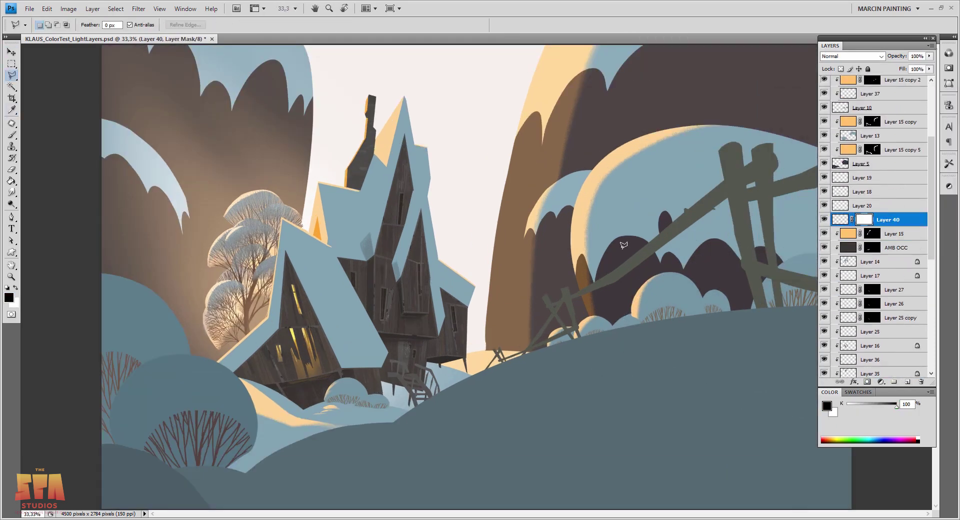
key(ctrl+plus)
drag(373, 446, 450, 350)
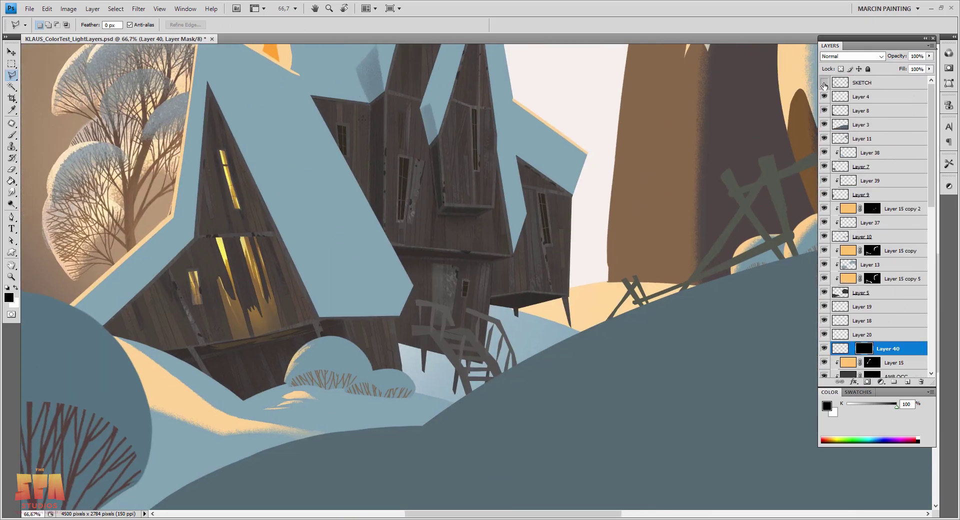
Select the area around the stairs beneath the house with the Polygonal Lasso and switch to the Brush.
key(ctrl+plus)
key(ctrl+plus)
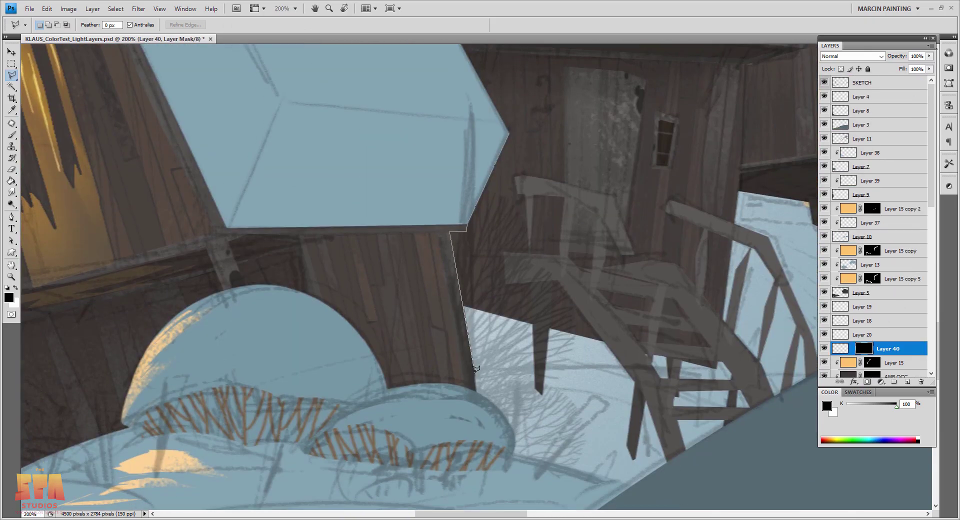
click(788, 440)
click(788, 133)
click(520, 119)
click(468, 225)
key(b)
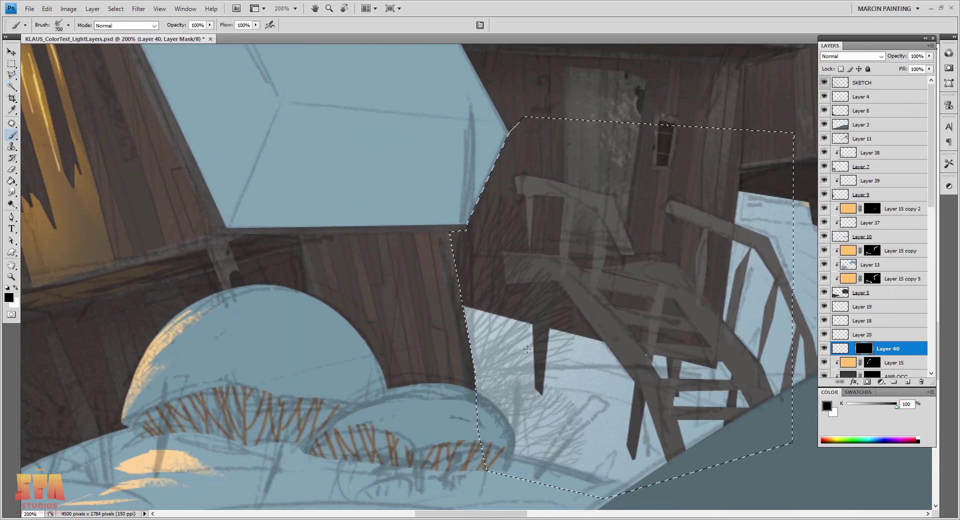
Reduce the branch brush to 250 px, lay muted brown (H 32, S 36, B 48) on Layer 40, and return to its mask.
key(ctrl+minus)
key(bracketleft)
key(bracketleft)
key(bracketleft)
key(bracketleft)
key(bracketleft)
key(ctrl+2)
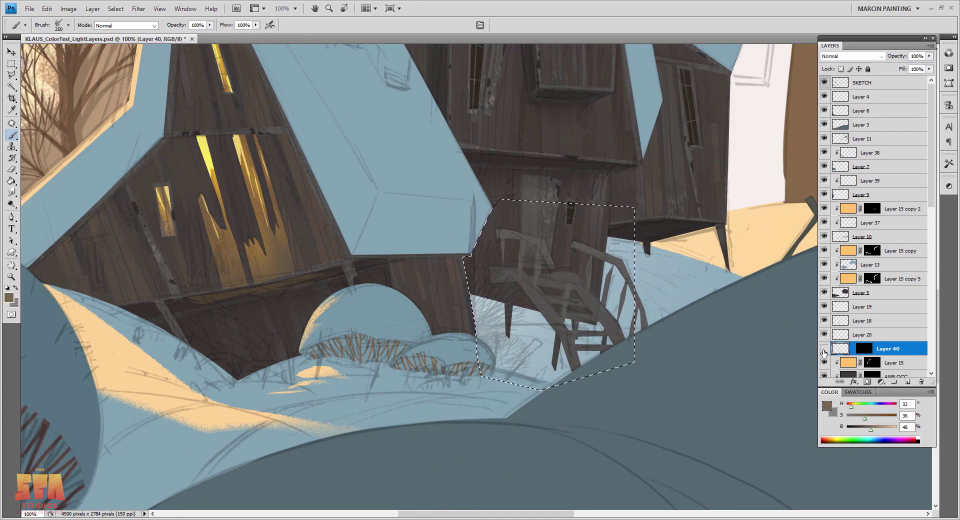
key(ctrl+backslash)
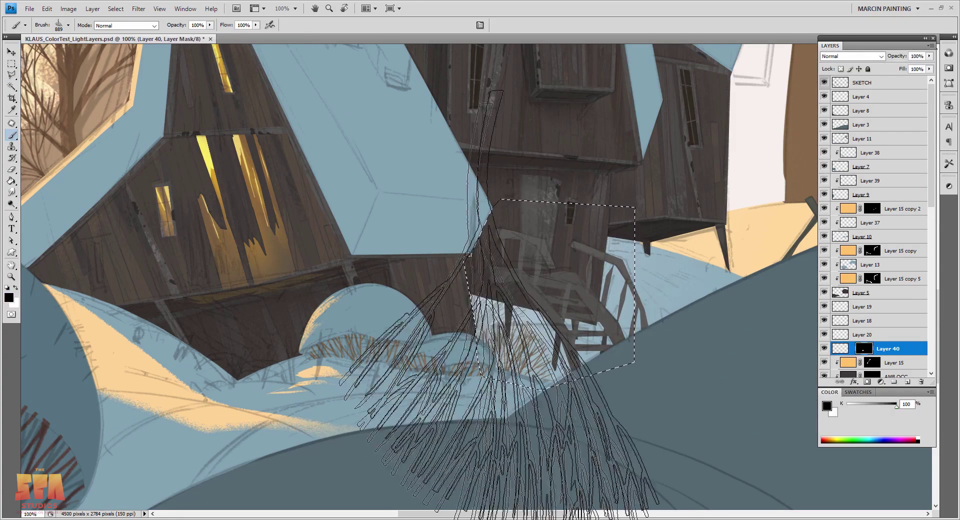
Flip the branch tip horizontally, angle it to 169° at 250 px, and stamp more branches beside the stairs on Layer 40.
key(F5)
click(703, 137)
drag(767, 159, 764, 147)
key(bracketleft)
key(bracketleft)
key(bracketleft)
key(bracketleft)
key(bracketleft)
key(bracketleft)
click(840, 349)
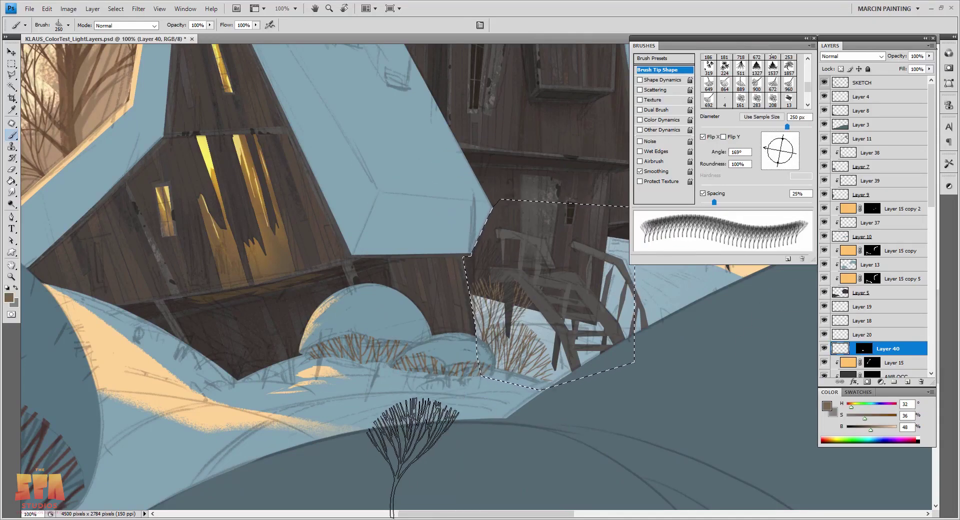
Move Layer 40 above Layer 19 and stamp branches up the wall by the stairs with a flipped 250 px tip at 137°.
drag(890, 348, 875, 307)
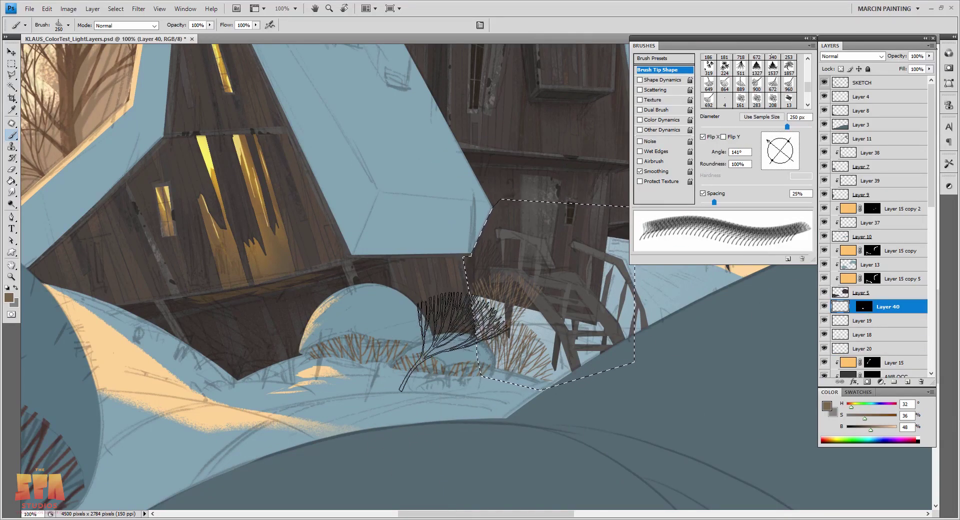
key(period)
key(bracketleft)
key(bracketleft)
key(bracketleft)
key(bracketleft)
key(bracketleft)
key(bracketleft)
key(bracketleft)
click(704, 137)
drag(766, 153, 768, 140)
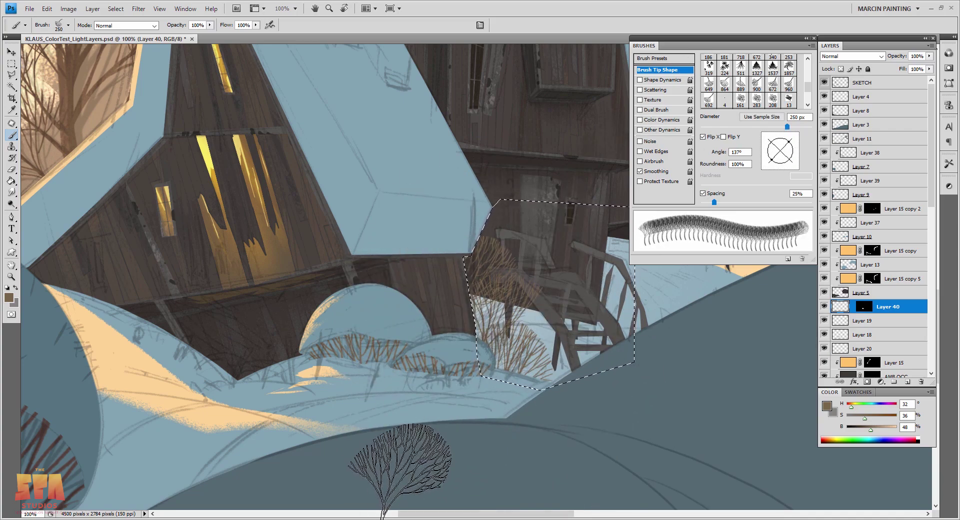
Add a new layer above Layer 15, clear the lasso selection, and ready the branch brush at 200 px beside the stairs.
click(880, 362)
key(ctrl+shift+alt+n)
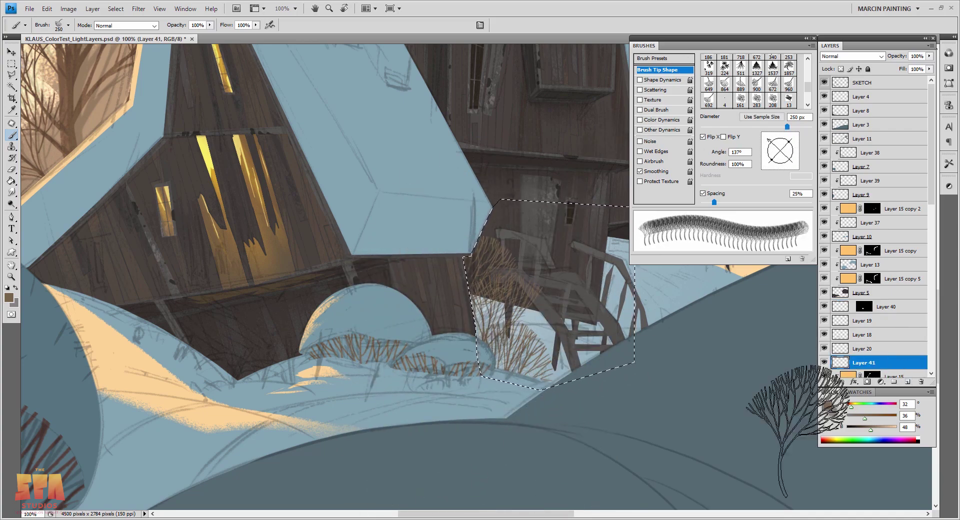
key(bracketleft)
key(bracketleft)
key(l)
drag(384, 233, 386, 231)
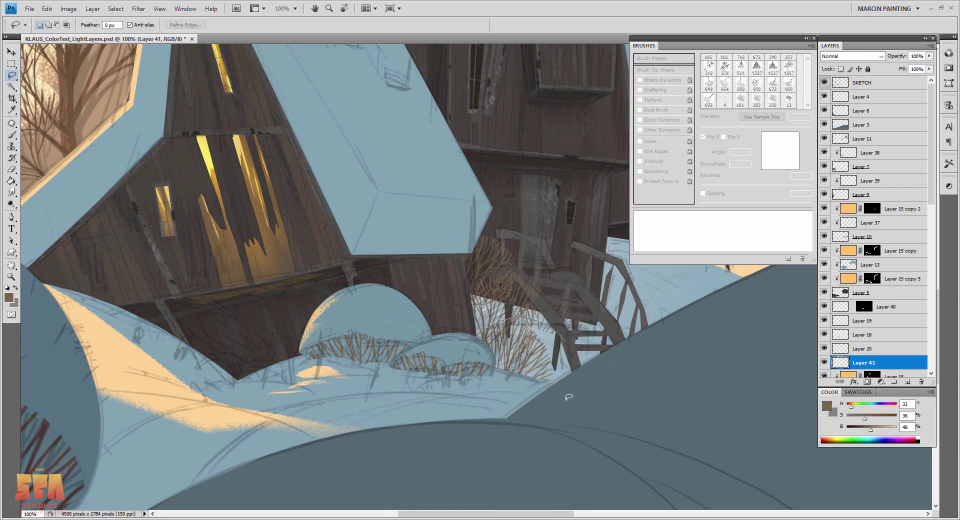
key(ctrl+d)
key(b)
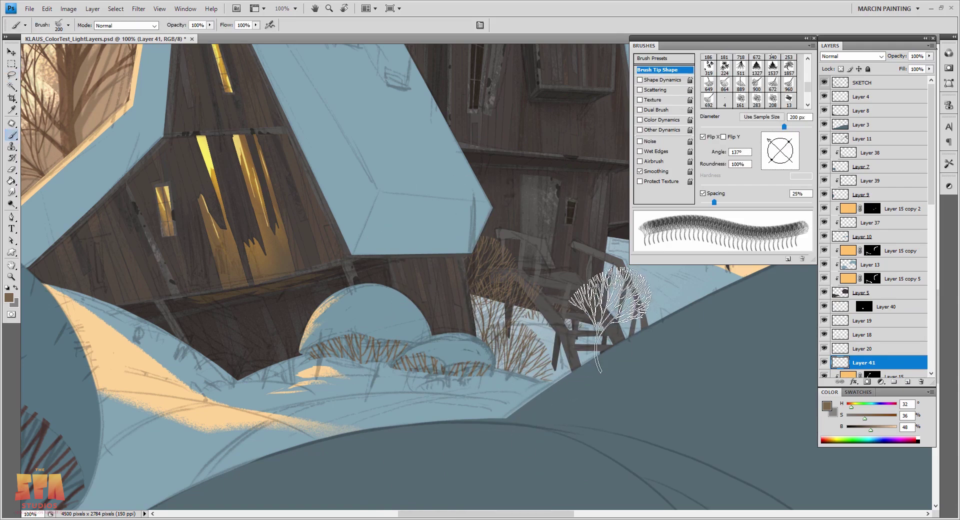
On a new layer beneath Layer 2, stamp a bush behind the stairs' railing and lasso the area around it.
key(ctrl+minus)
drag(930, 198, 930, 312)
click(873, 309)
click(908, 382)
key(bracketright)
click(554, 299)
key(l)
drag(574, 307, 582, 382)
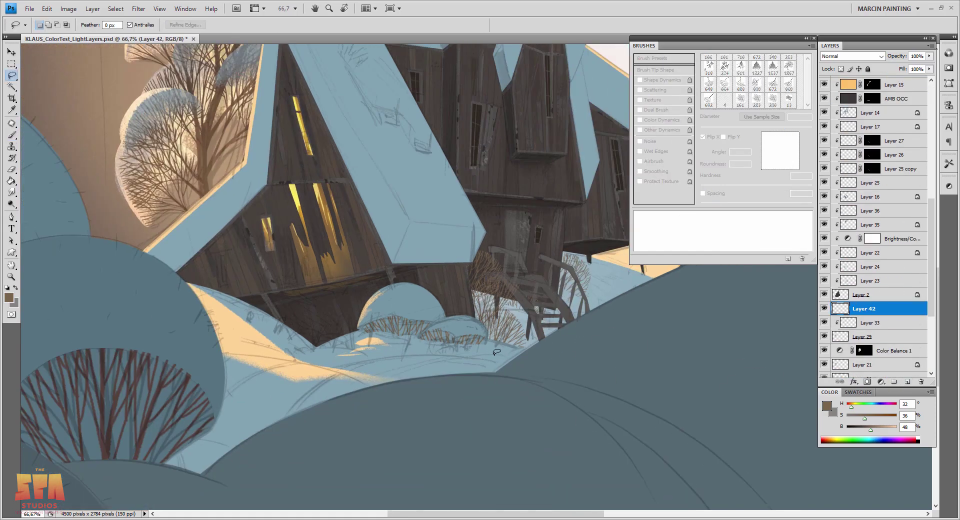
drag(597, 302, 435, 406)
On a new layer above Layer 40, stamp lighter brown branches (H 32, S 36, B 67) before the house with an unflipped 250 px tip at -154°.
key(ctrl+minus)
key(ctrl+minus)
ctrl+click(198, 295)
drag(327, 441, 353, 470)
key(ctrl+d)
scroll(827, 363, down, 1)
key(b)
ctrl+click(295, 410)
key(ctrl+z)
drag(768, 161, 765, 158)
click(258, 402)
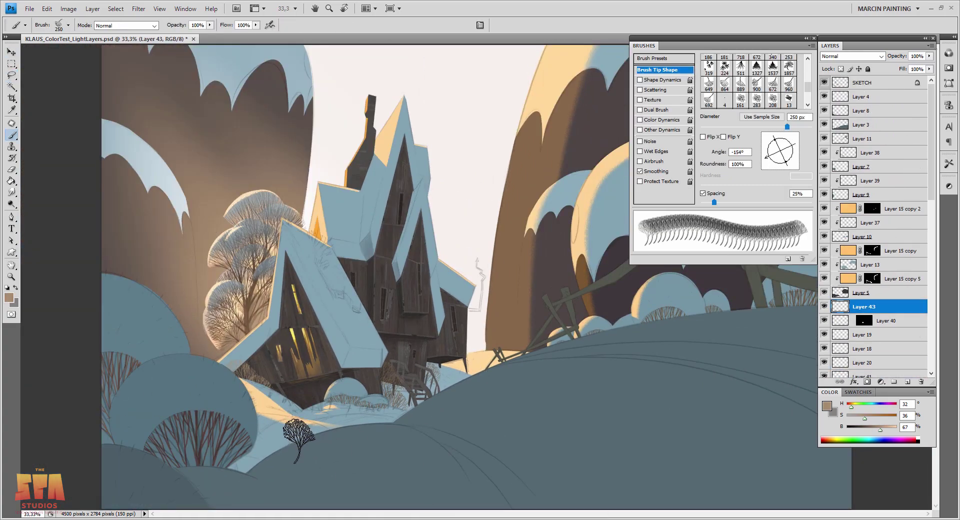
Lock Layer 43's transparency and lighten its branches with Hue/Saturation at lightness +23.
key(slash)
key(l)
key(ctrl+u)
mouse_move(844, 220)
mouse_down()
mouse_move(836, 224)
mouse_move(857, 224)
mouse_up()
click(934, 114)
key(ctrl+d)
key(ctrl+u)
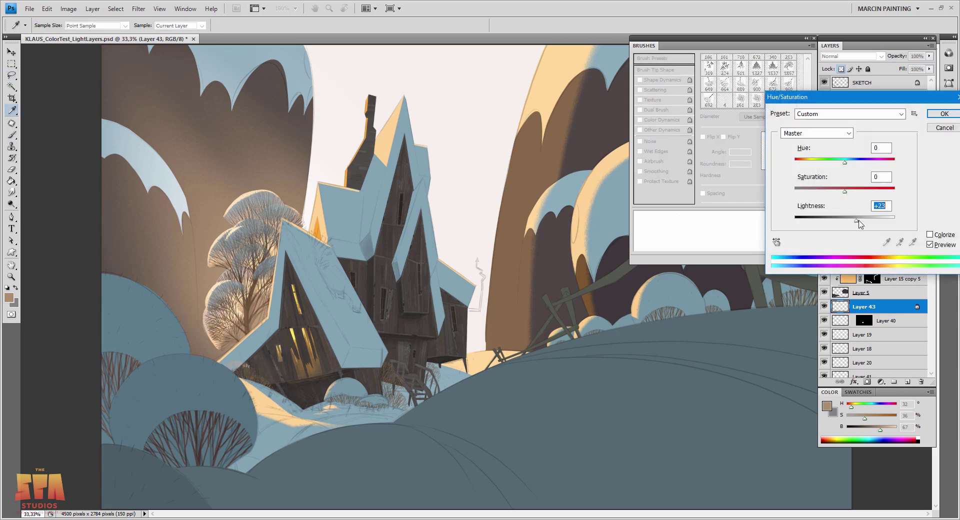
click(943, 114)
Outline the crooked stovepipe on the house's right wall with the Polygonal Lasso on Layer 44 and fill it dark brown.
key(v)
key(l)
key(ctrl+plus)
click(464, 325)
click(480, 325)
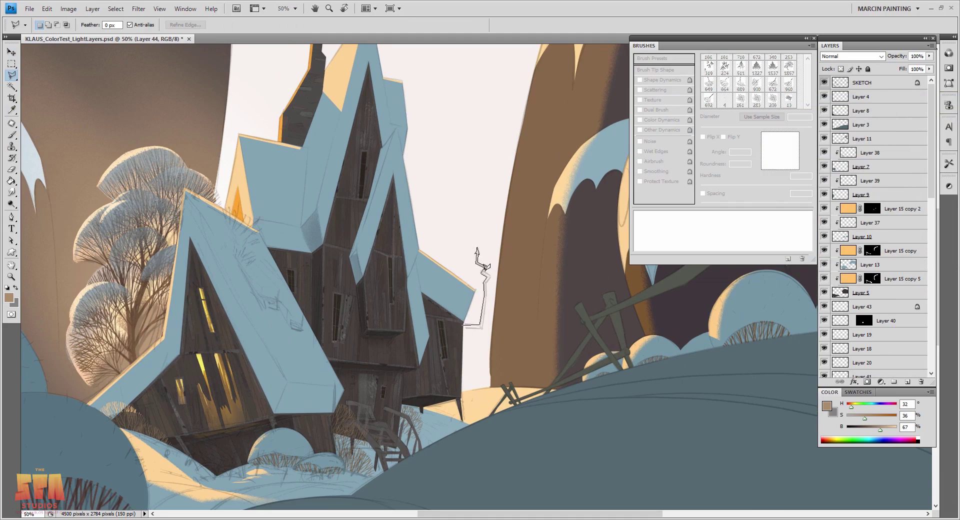
key(alt+BackSpace)
key(ctrl+d)
Hide the SKETCH layer and outline distant pointed peaks behind the house on a new layer directly above the Background.
key(ctrl+minus)
click(824, 82)
key(ctrl+shift+alt+n)
key(ctrl+shift+bracketleft)
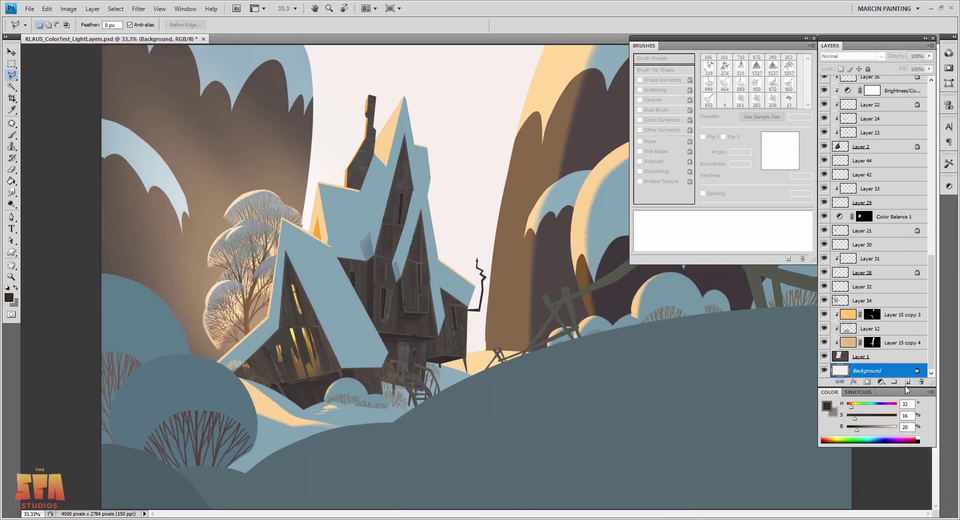
key(ctrl+minus)
click(500, 385)
click(385, 380)
double_click(390, 205)
Fill the distant peaks with a sampled warm tone and adjust it with Hue/Saturation.
key(i)
click(400, 180)
key(alt+BackSpace)
key(ctrl+d)
key(ctrl+u)
mouse_move(845, 161)
mouse_down()
mouse_move(858, 162)
mouse_move(863, 220)
mouse_up()
key(Return)
On a new layer beneath the peaks, lasso the sky, refine the edge, and airbrush warm peach (H 38, S 24, B 95) at 754 px.
key(l)
key(ctrl+shift+alt+n)
key(ctrl+shift+bracketleft)
key(shift+l)
key(shift+l)
drag(554, 118, 355, 155)
key(ctrl+alt+r)
key(Return)
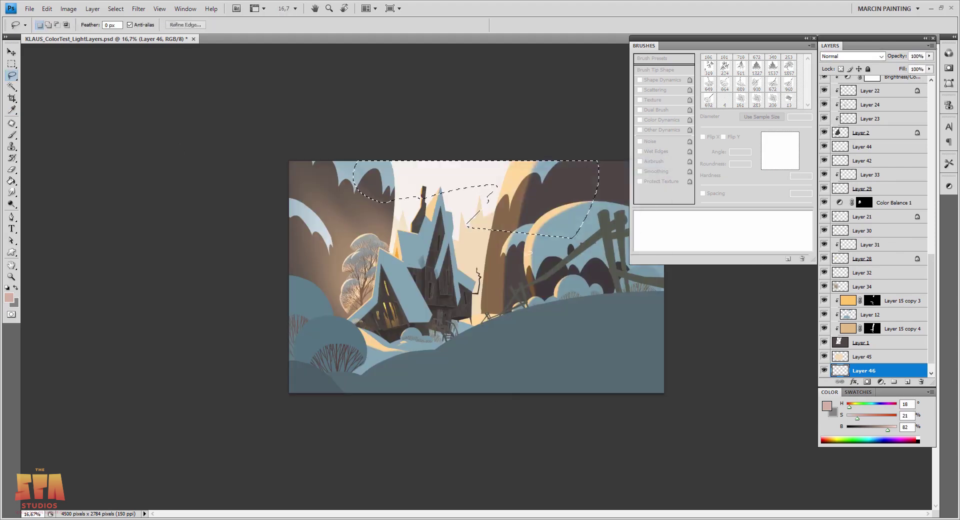
key(b)
right_click(520, 40)
key(Return)
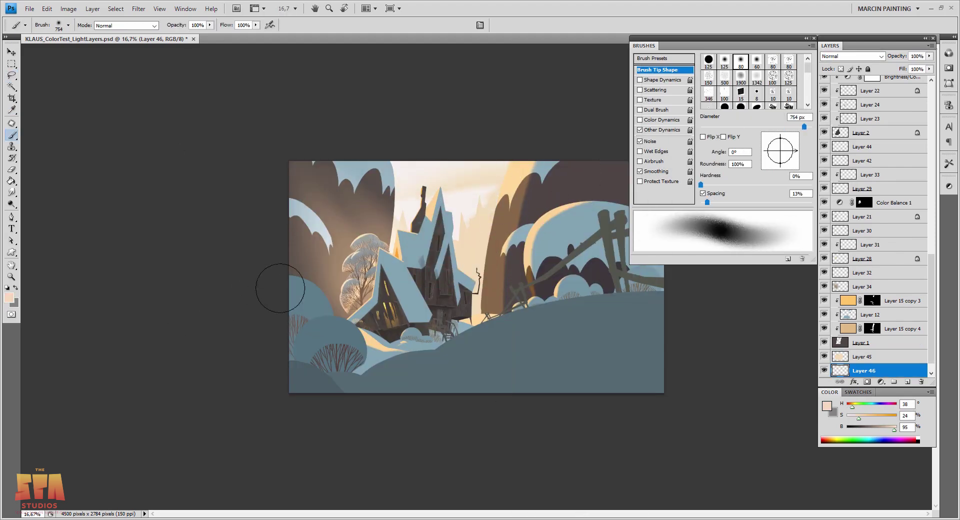
Brush pale yellow (H 58, S 16, B 95) into the sky and hide Layer 46.
key(alt+bracketleft)
click(849, 357)
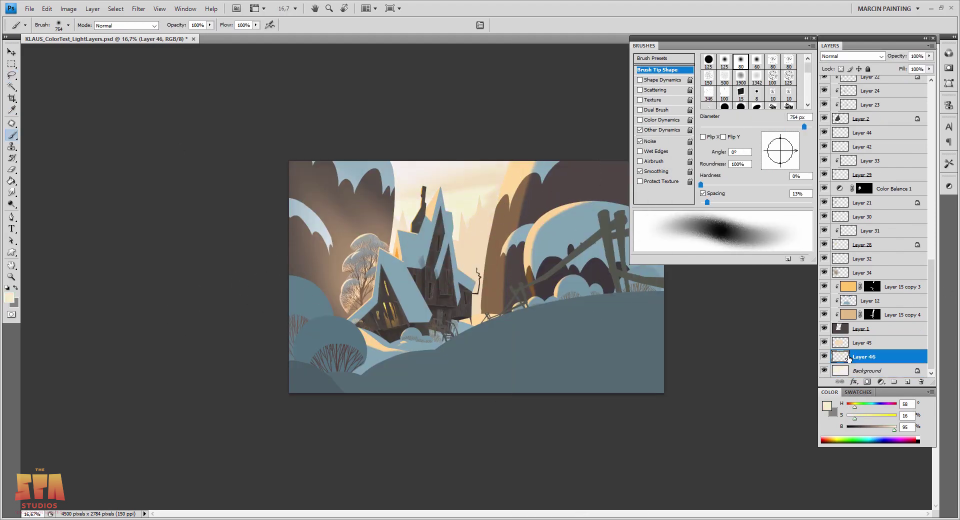
key(alt+bracketright)
key(alt+bracketleft)
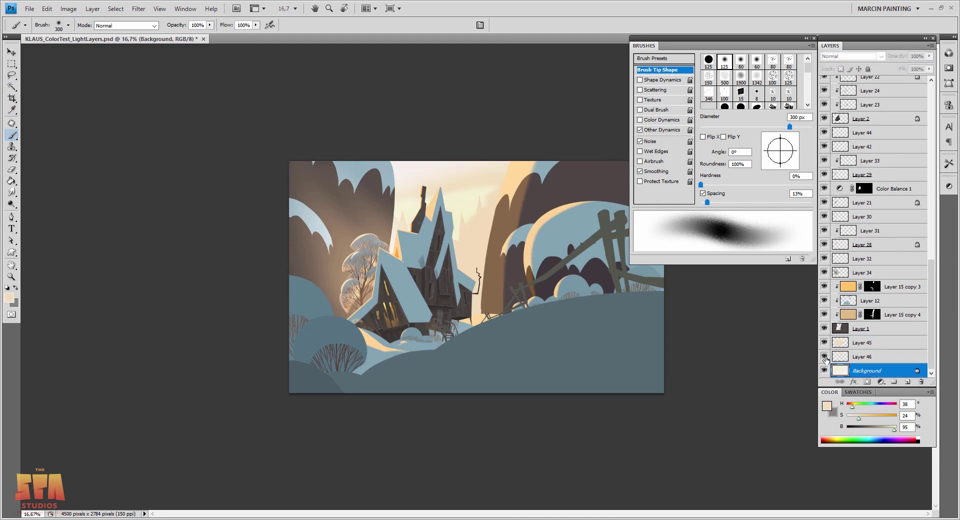
click(824, 357)
Try Hard Mix blending on Layer 45 for the distant peaks.
key(alt+bracketright)
click(850, 56)
click(836, 106)
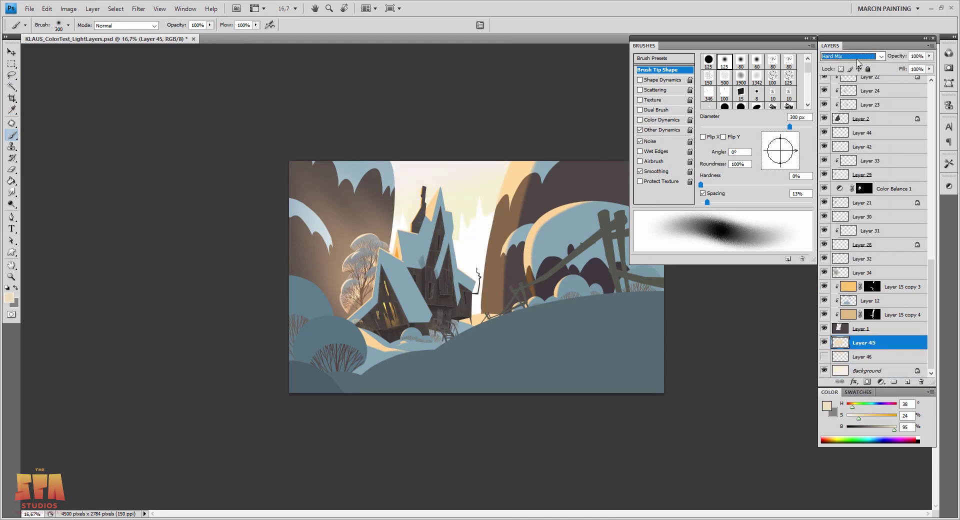
Airbrush the Background sky beige (H 38, S 24, B 79) at 888 px and shade the locked peaks on Layer 45 brown.
click(867, 370)
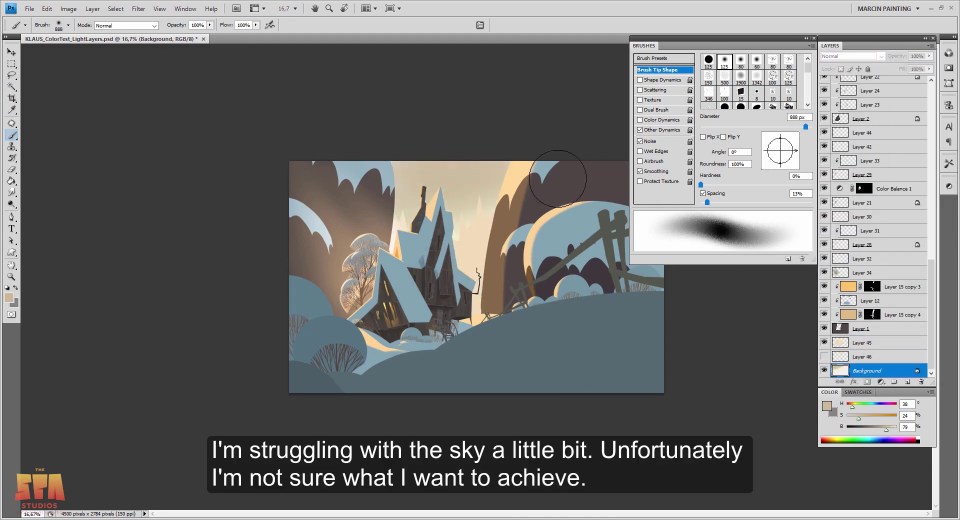
click(855, 344)
alt+click(345, 270)
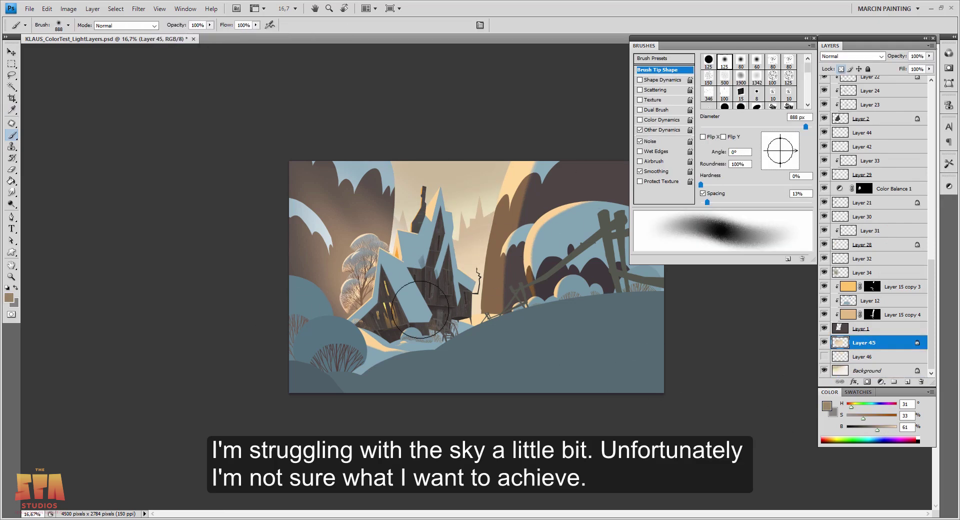
Paint streaky clouds across the Background sky with a textured brush at 60 px, changing the brush mode to Overlay.
click(868, 371)
alt+click(463, 215)
right_click(446, 237)
double_click(568, 293)
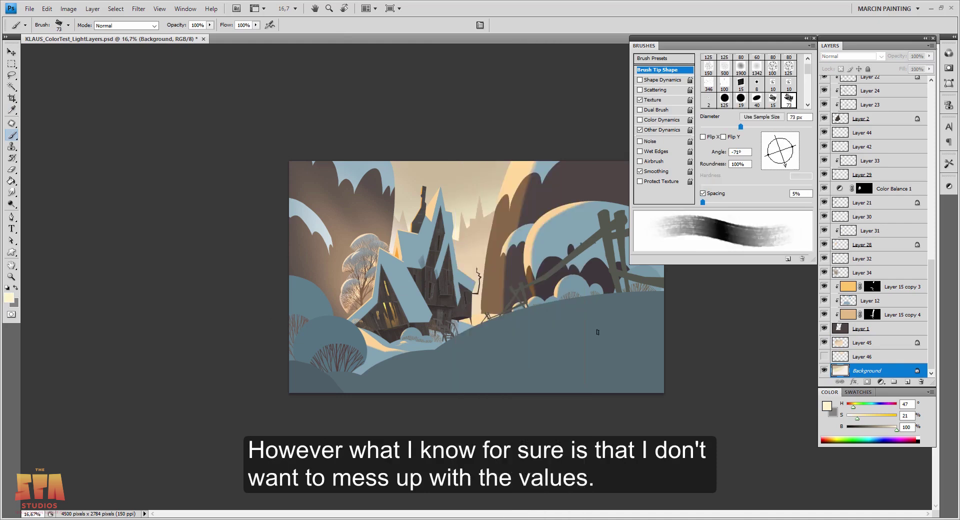
alt+click(479, 183)
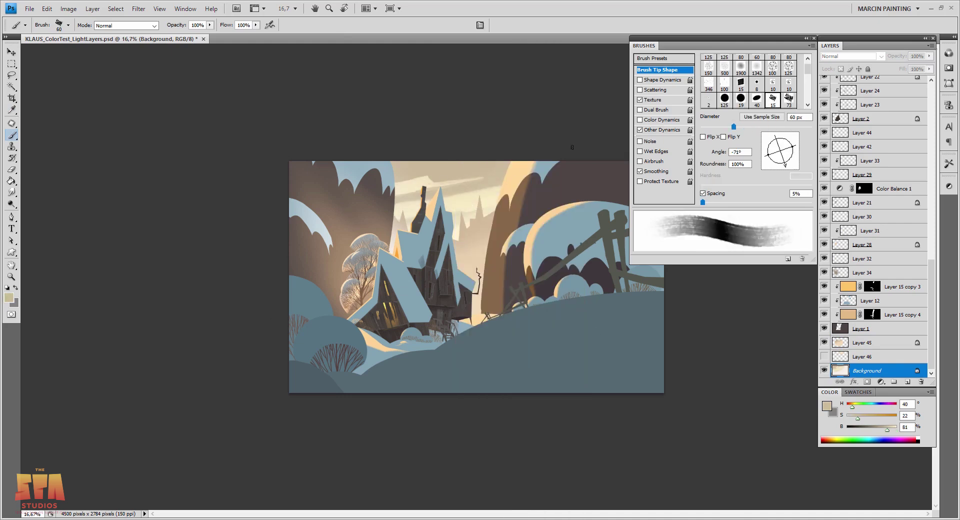
key(shift+alt+o)
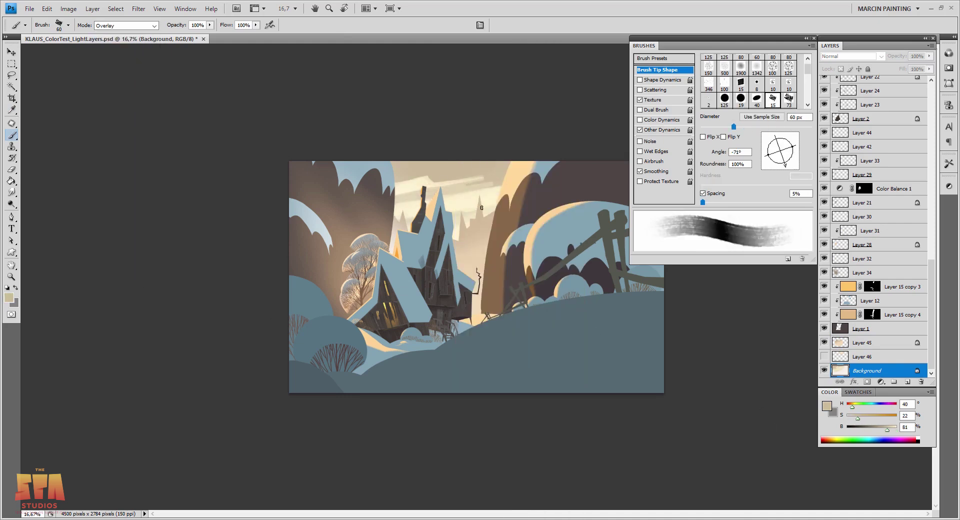
key(ctrl+plus)
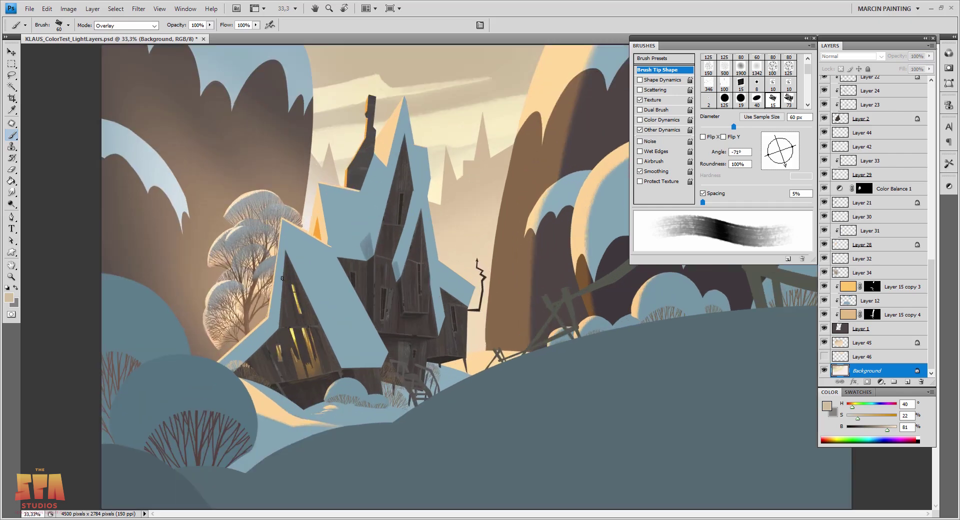
Try a soft Overlay brush stroke across the sky behind the house's chimney.
right_click(454, 205)
double_click(500, 240)
alt+click(468, 345)
drag(345, 95, 525, 95)
key(ctrl+z)
key(ctrl+minus)
Add a Color Balance adjustment above Layer 45 with highlights at Cyan-Red +23 and Yellow-Blue -37.
click(881, 381)
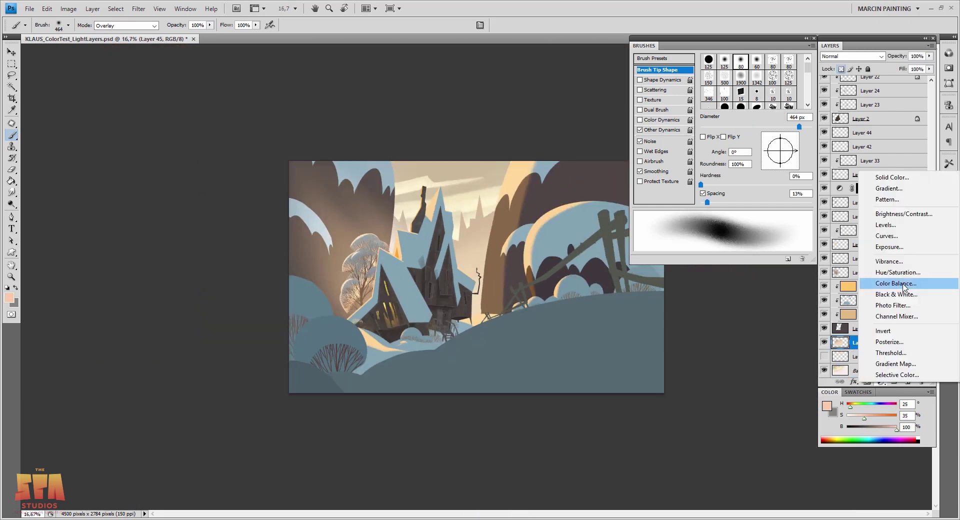
click(868, 278)
drag(886, 303, 897, 303)
drag(882, 259, 881, 260)
drag(874, 301, 861, 301)
click(858, 226)
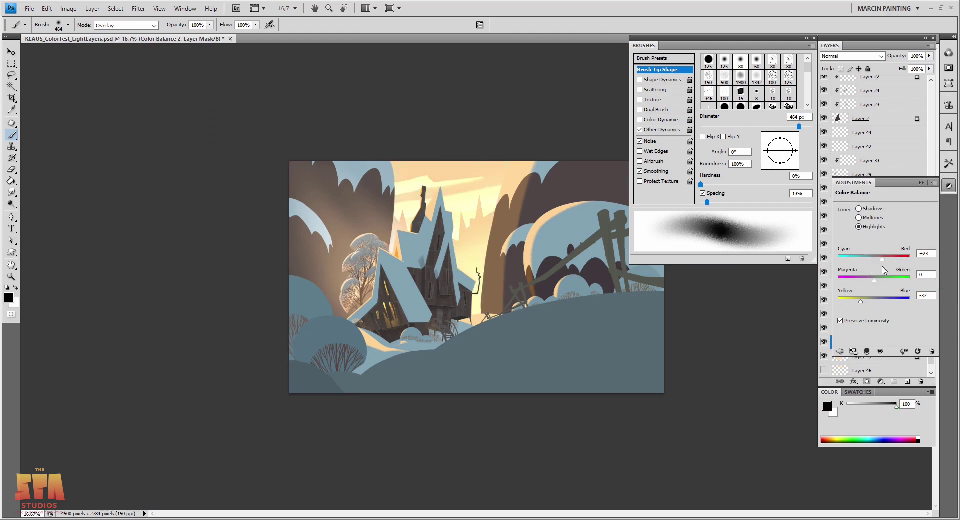
click(949, 187)
Add a Brightness/Contrast adjustment above Color Balance 2, raise its brightness, and compare the sky with and without the colour adjustment.
click(881, 382)
click(895, 217)
drag(886, 222, 901, 222)
click(949, 187)
click(824, 356)
click(824, 357)
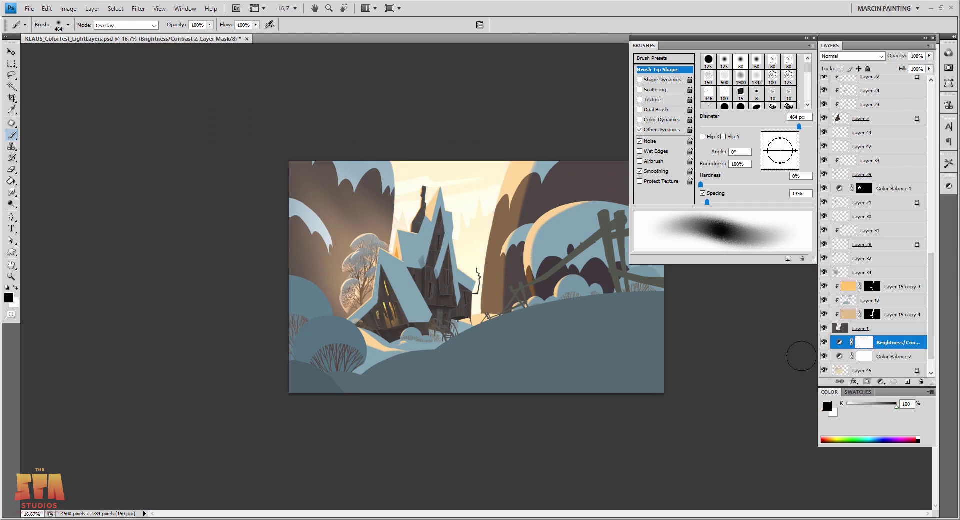
Try a soft 900 px glow over the rocks on an Overlay layer inside the atmosphere group.
scroll(875, 225, up, 5)
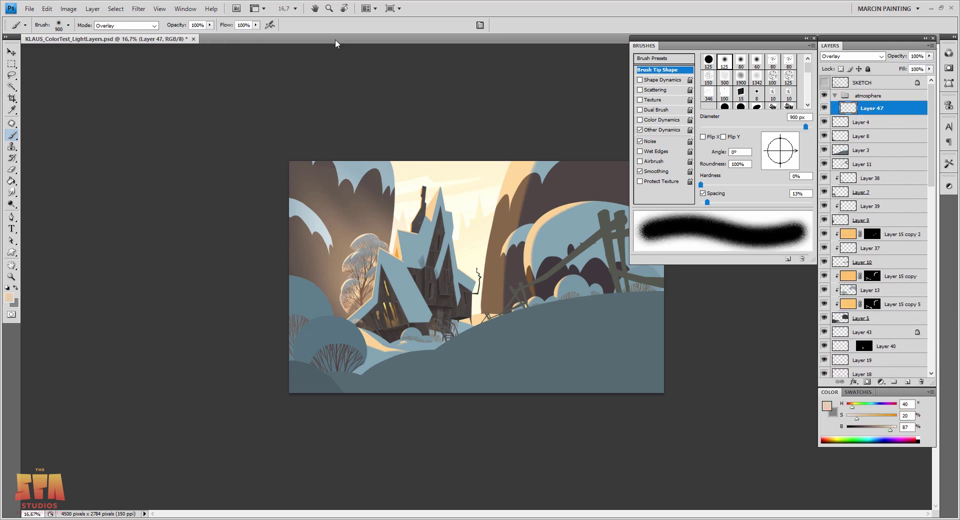
drag(515, 273, 545, 195)
key(ctrl+z)
Add a new layer above Layer 15 copy 3 and clip it to the rocks on Layer 1.
scroll(911, 165, down, 5)
key(v)
ctrl+click(545, 235)
click(892, 329)
click(907, 381)
key(ctrl+alt+g)
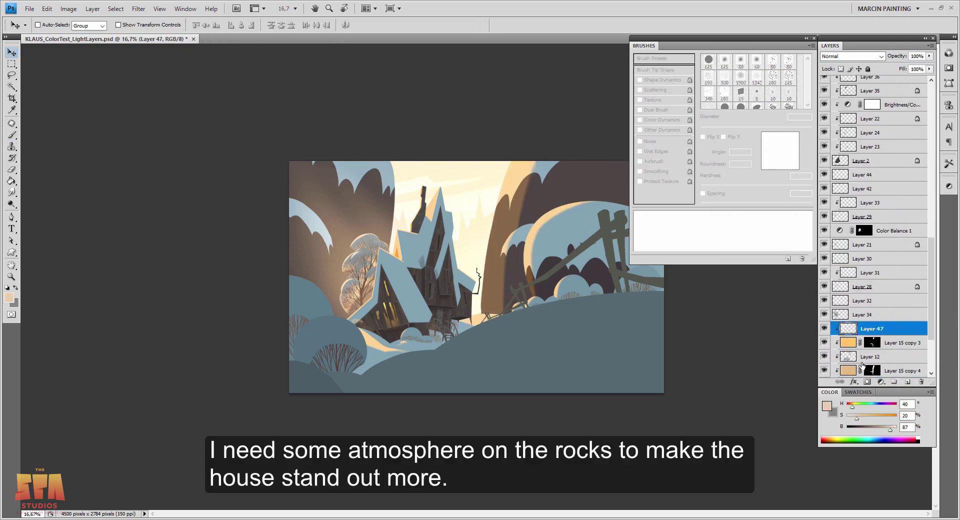
Set Layer 47 to Hard Light and airbrush warm haze (H 40, S 20, B 87) over the rocks with a soft 1100 px brush.
key(b)
click(850, 56)
click(847, 183)
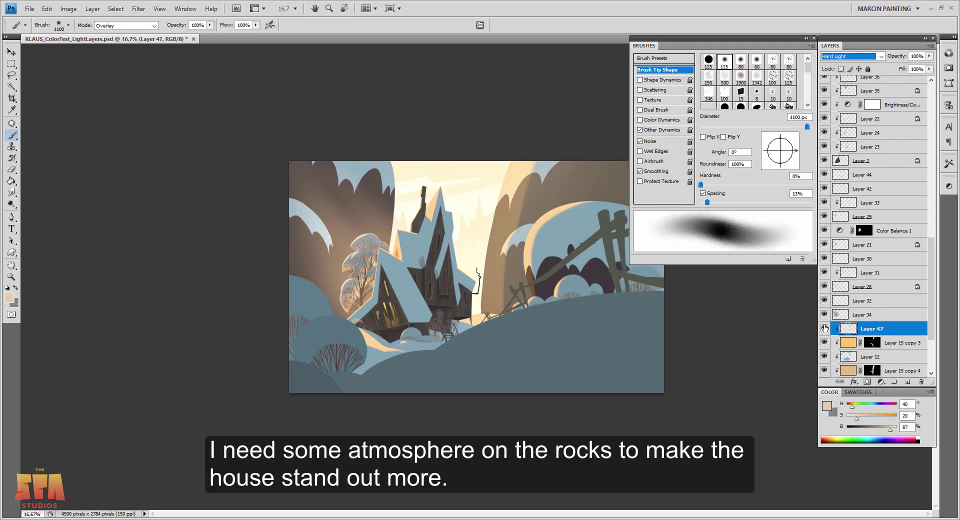
key(F5)
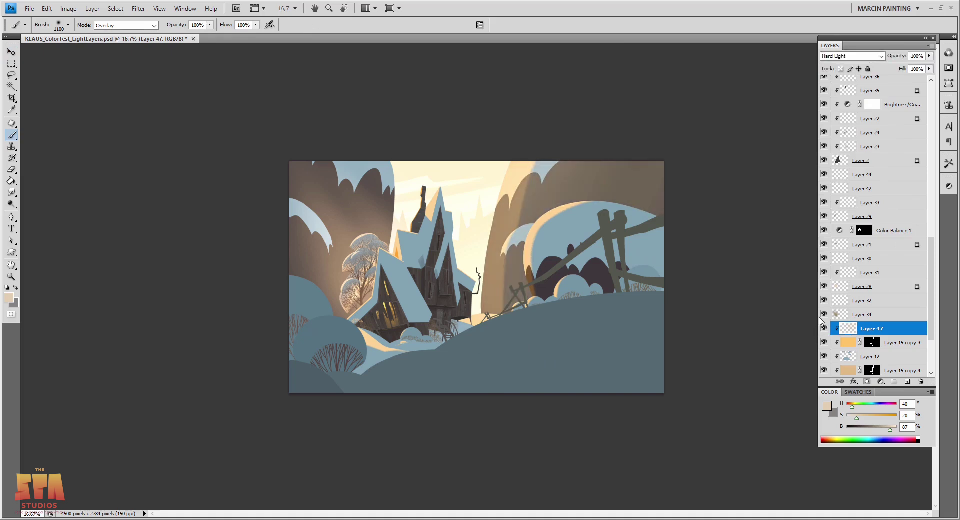
Texture the rocks on Layer 1 with a grainy 800 px brush in brown sampled from the right rock (H 40, S 20, B 37).
ctrl+click(664, 235)
alt+click(664, 236)
key(bracketleft)
key(bracketleft)
key(bracketleft)
key(bracketleft)
key(bracketleft)
key(bracketleft)
key(bracketleft)
key(bracketleft)
key(bracketleft)
key(bracketleft)
key(bracketleft)
key(bracketleft)
key(ctrl+plus)
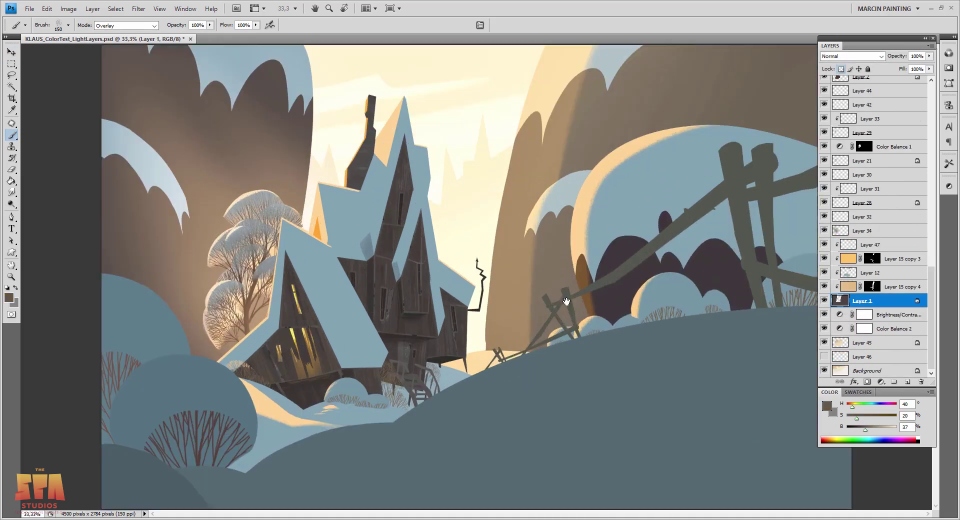
key(ctrl+plus)
drag(685, 152, 471, 382)
right_click(588, 280)
click(646, 219)
click(777, 29)
key(bracketright)
key(bracketright)
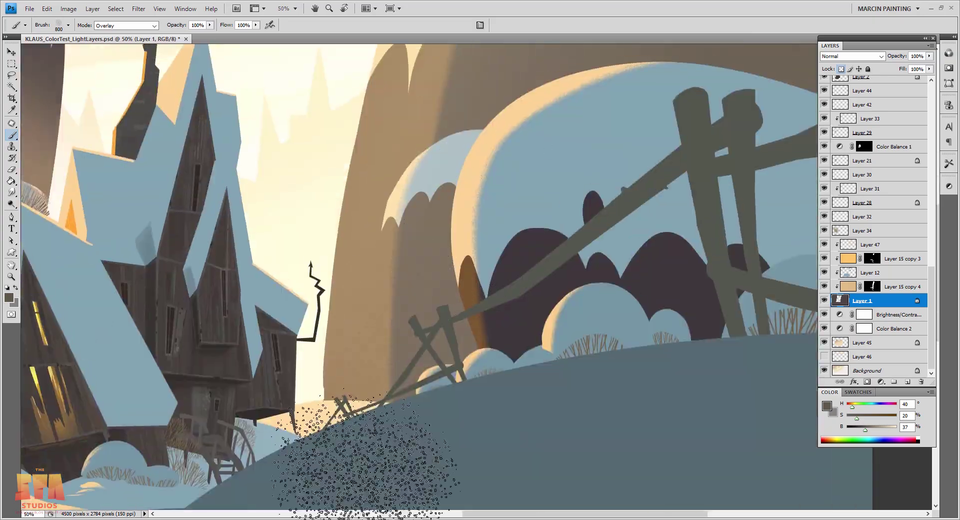
drag(560, 315, 464, 476)
drag(390, 369, 955, 382)
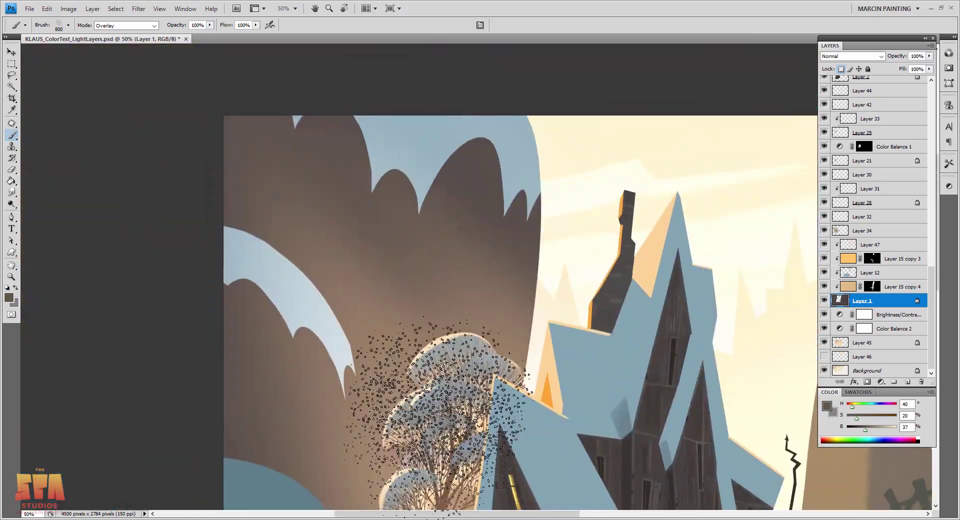
key(ctrl+minus)
key(ctrl+minus)
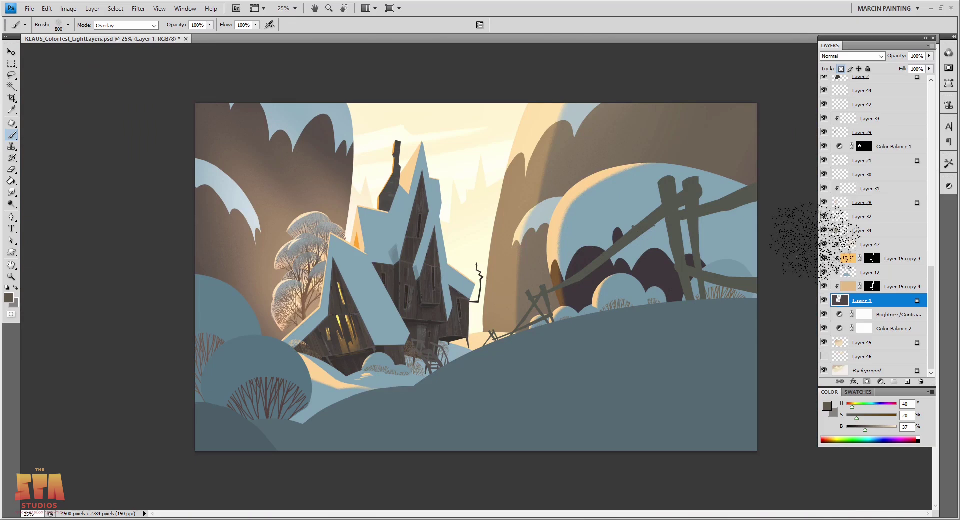
Clip a new layer to the snowy hill on Layer 3, lasso a curved trail, and set the layer to Multiply at 42% opacity.
key(v)
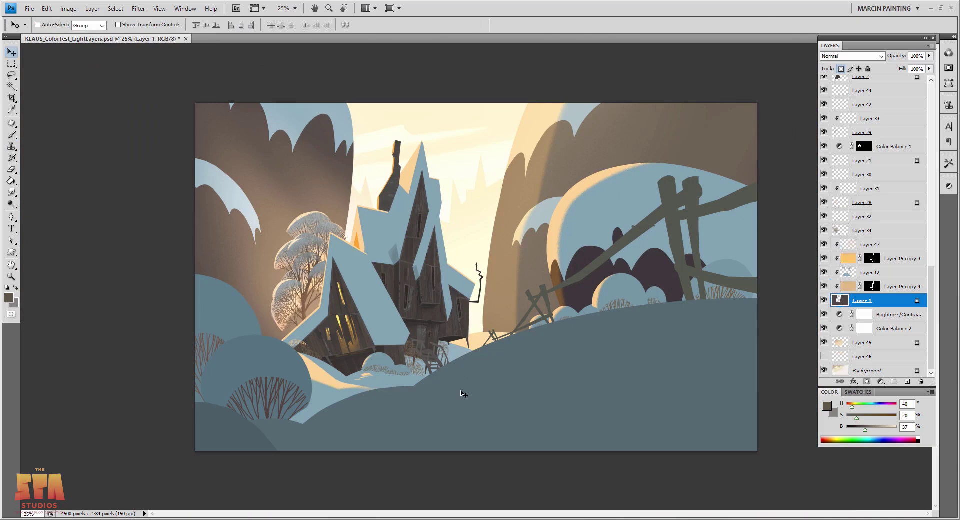
scroll(873, 225, up, 10)
click(848, 136)
key(l)
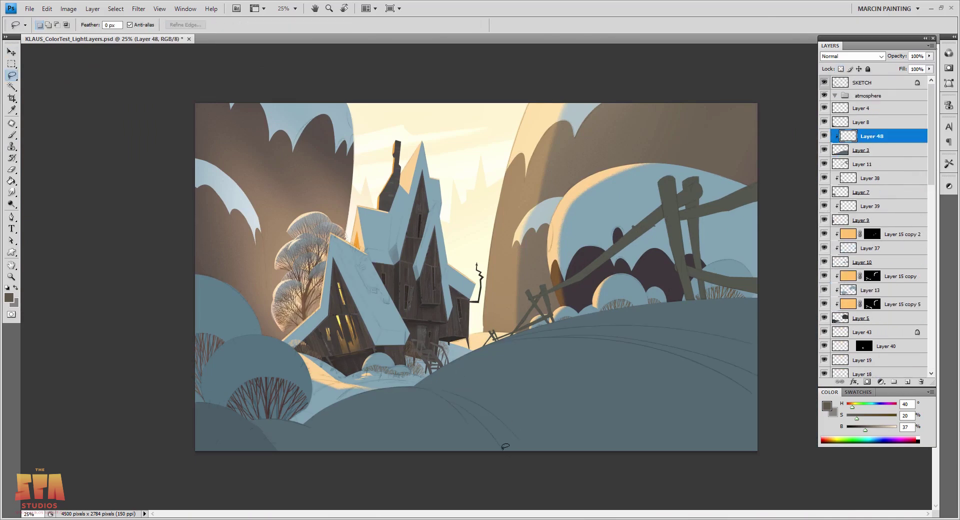
scroll(400, 395, up, 3)
key(b)
right_click(550, 381)
click(850, 56)
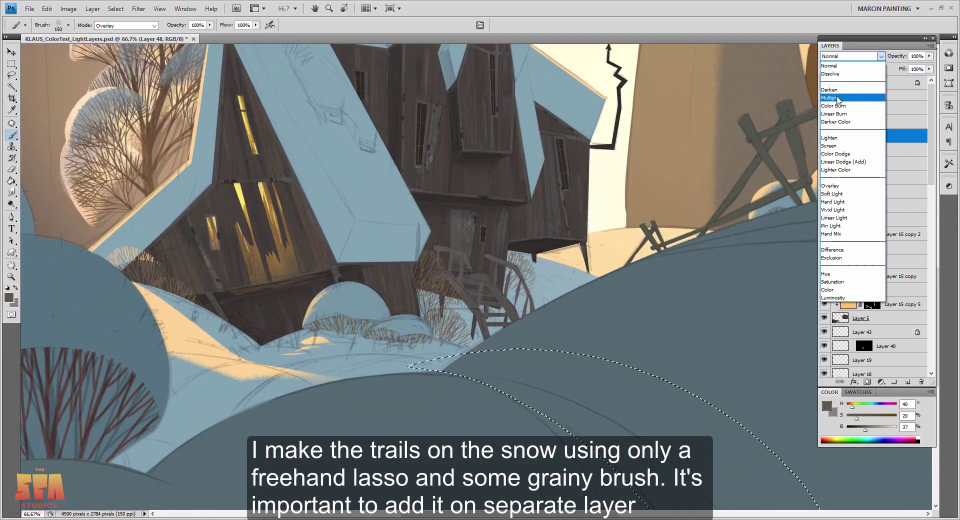
click(842, 98)
drag(929, 56, 901, 73)
Paint curved trails down the hill's front inside lasso selections with grainy 150 and 90 px brushes in pale grey (H 40, S 9, B 74).
drag(865, 430, 884, 430)
drag(856, 419, 851, 418)
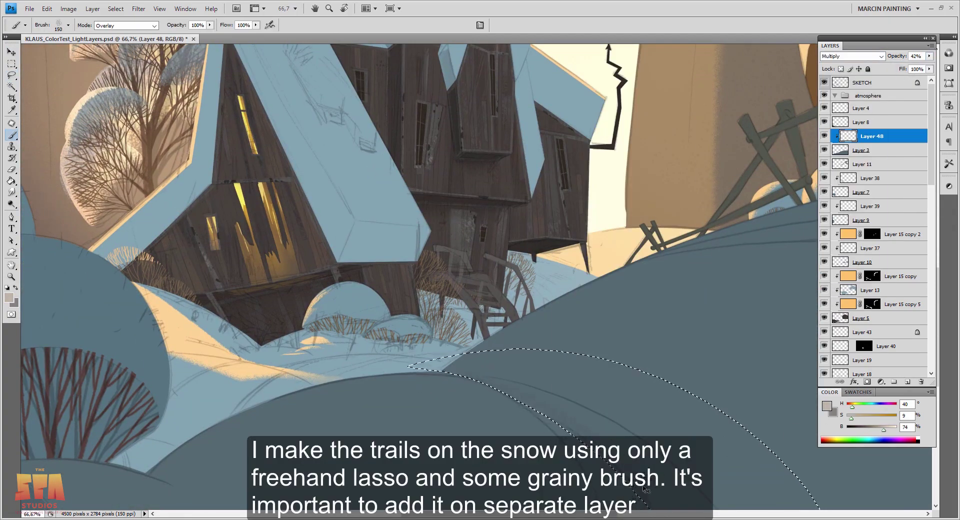
key(ctrl+minus)
click(824, 82)
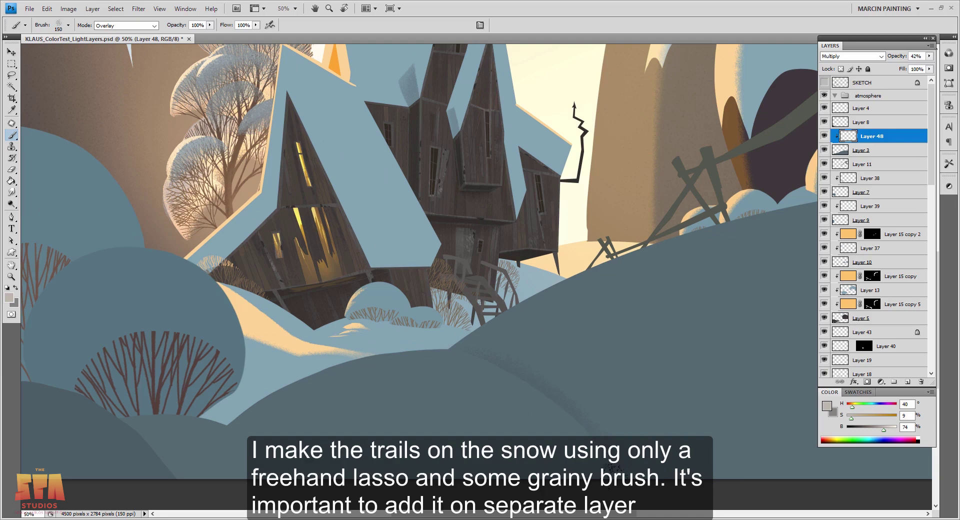
click(824, 82)
key(l)
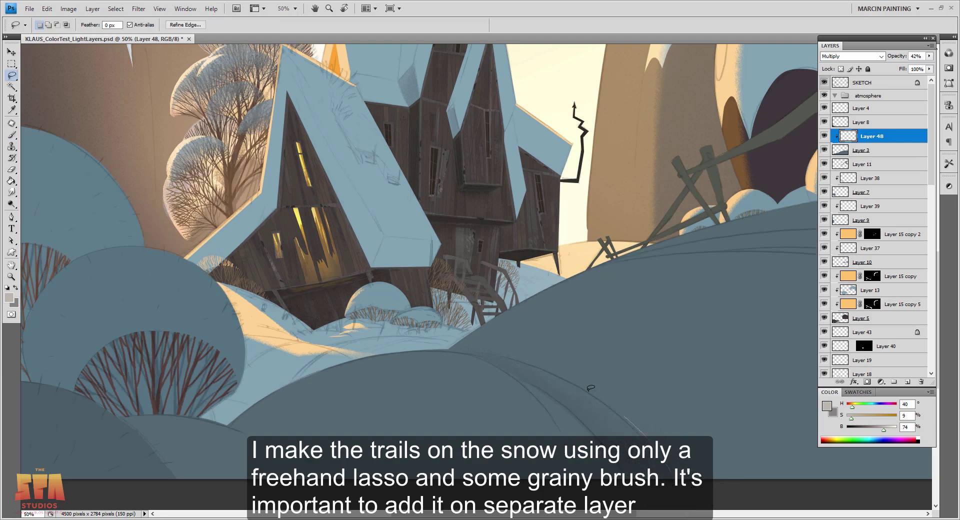
key(b)
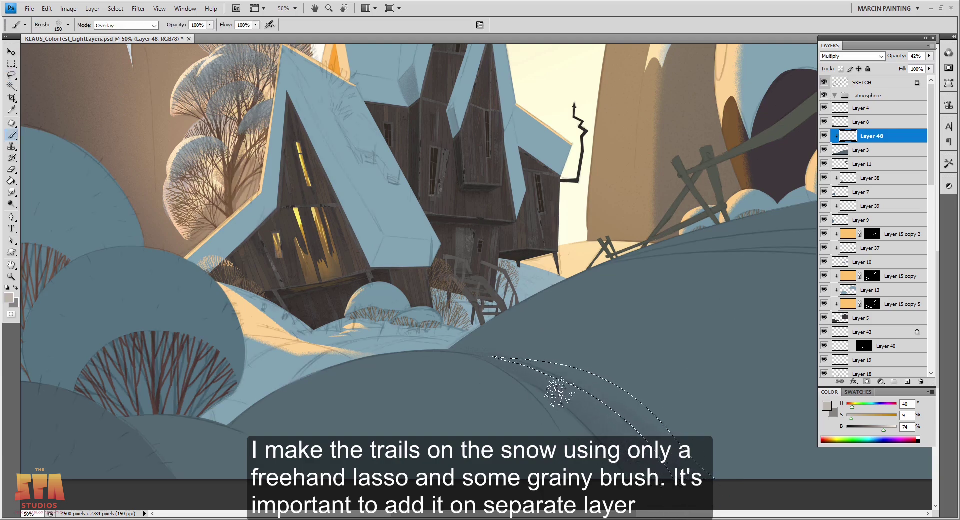
drag(495, 381, 676, 476)
right_click(692, 464)
double_click(752, 172)
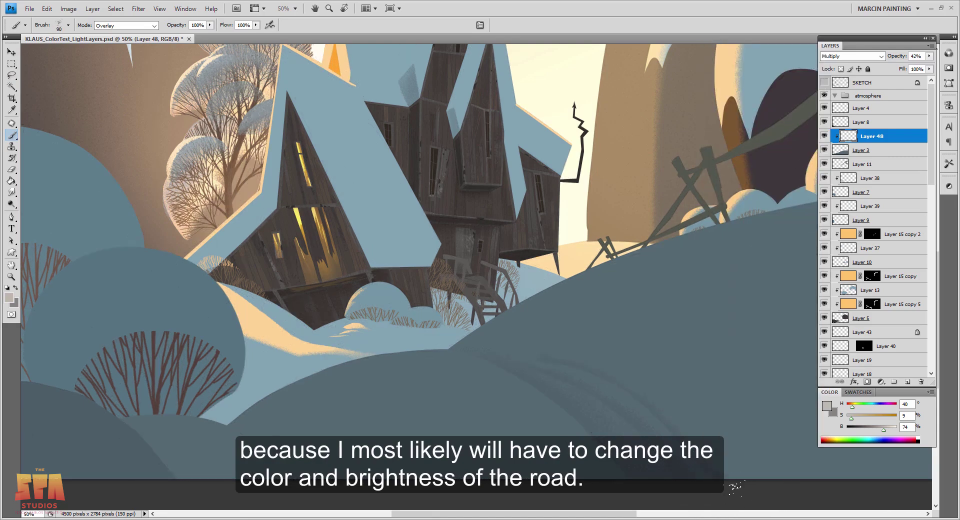
Lasso further trail shapes across the hill's right side and shade them with the grainy brush.
key(h)
drag(568, 494, 620, 414)
key(l)
mouse_move(507, 406)
mouse_down()
mouse_move(300, 352)
mouse_move(287, 358)
mouse_up()
mouse_move(743, 413)
mouse_down()
mouse_move(592, 413)
mouse_move(670, 452)
mouse_up()
key(b)
key(ctrl+d)
key(l)
key(b)
mouse_move(685, 421)
mouse_down()
mouse_move(682, 388)
mouse_move(475, 335)
mouse_up()
right_click(615, 375)
click(774, 220)
key(ctrl+d)
Check the trails against the sketch, then shade another track's outer edge using an inverted lasso selection.
key(l)
click(824, 83)
click(824, 84)
click(824, 84)
mouse_move(326, 306)
mouse_down()
mouse_move(707, 347)
mouse_move(328, 308)
mouse_up()
key(b)
key(ctrl+shift+i)
drag(670, 367, 540, 330)
key(ctrl+d)
key(ctrl+minus)
key(ctrl+minus)
key(ctrl+plus)
key(l)
key(ctrl+minus)
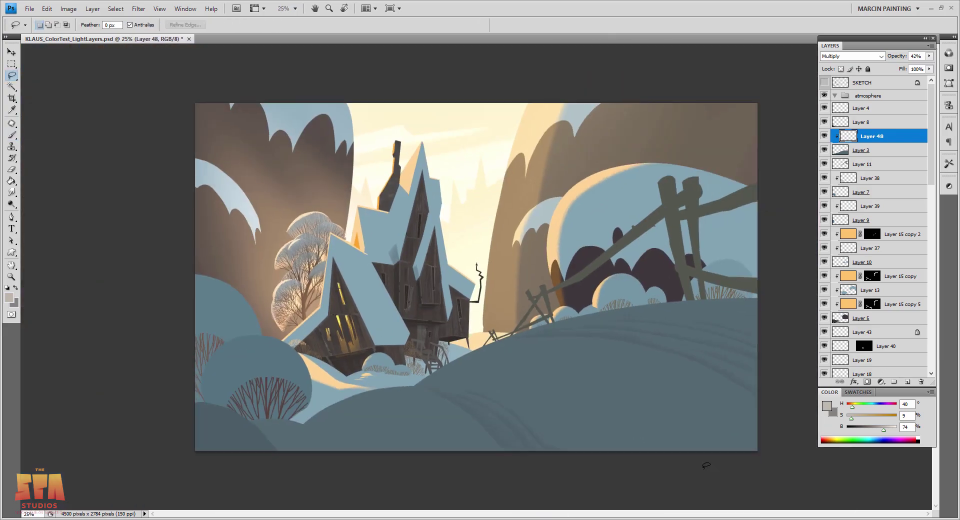
Add broad grainy shading along the lower part of the hill with a 500 px brush.
key(ctrl+plus)
scroll(321, 339, down, 3)
key(b)
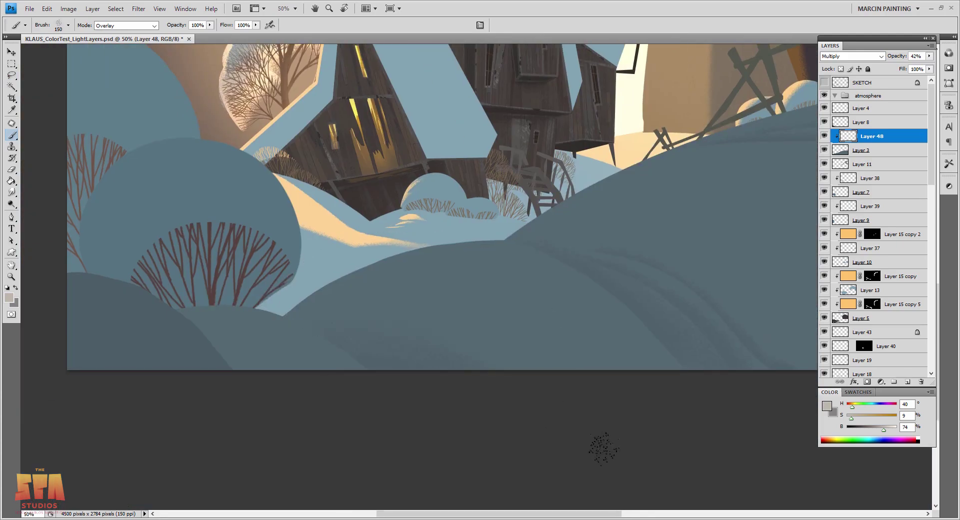
scroll(741, 407, right, 10)
key(bracketright)
key(bracketright)
key(bracketright)
key(bracketright)
key(bracketright)
key(bracketright)
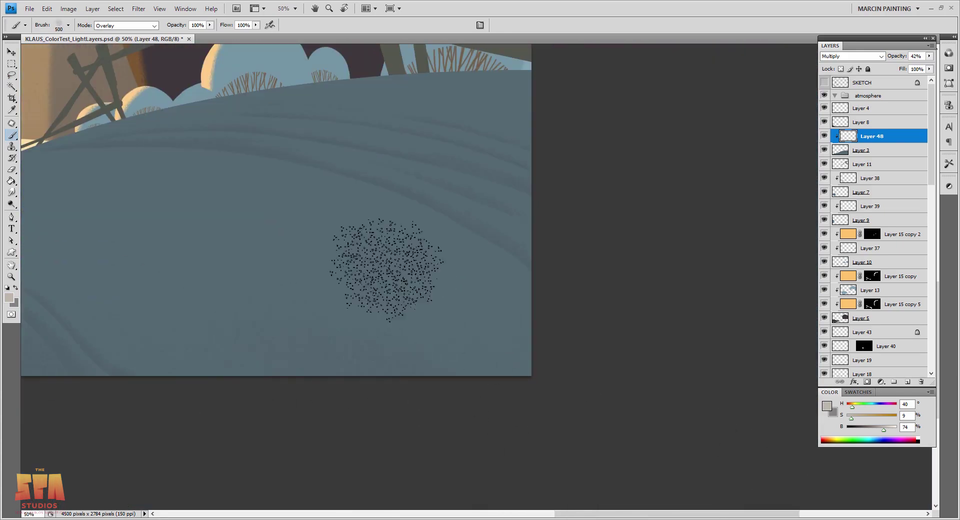
key(ctrl+minus)
key(ctrl+minus)
Rename Layer 48 to "amb occ" and add a clipped layer named "amb light" directly above Layer 3.
click(860, 151)
double_click(871, 136)
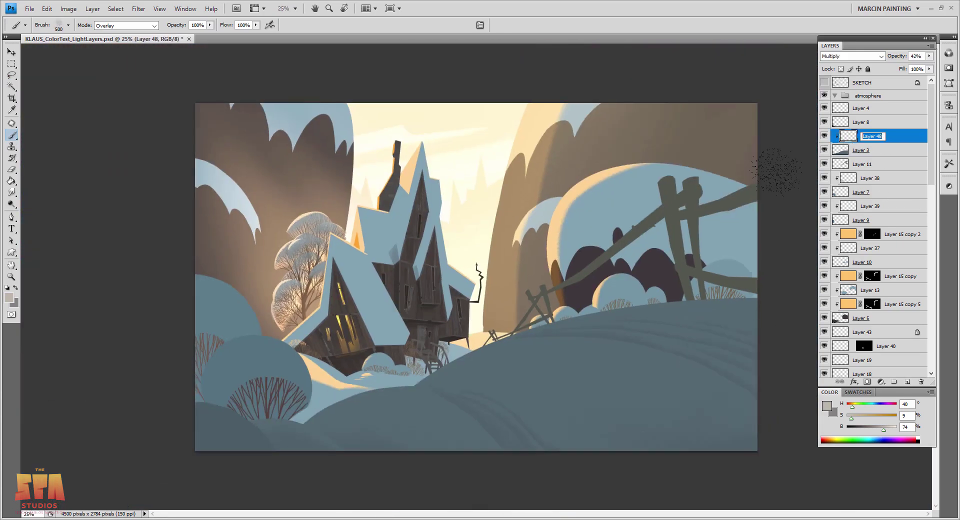
text(amb occ)
key(Return)
click(859, 147)
key(ctrl+shift+alt+n)
key(bracketleft)
key(bracketleft)
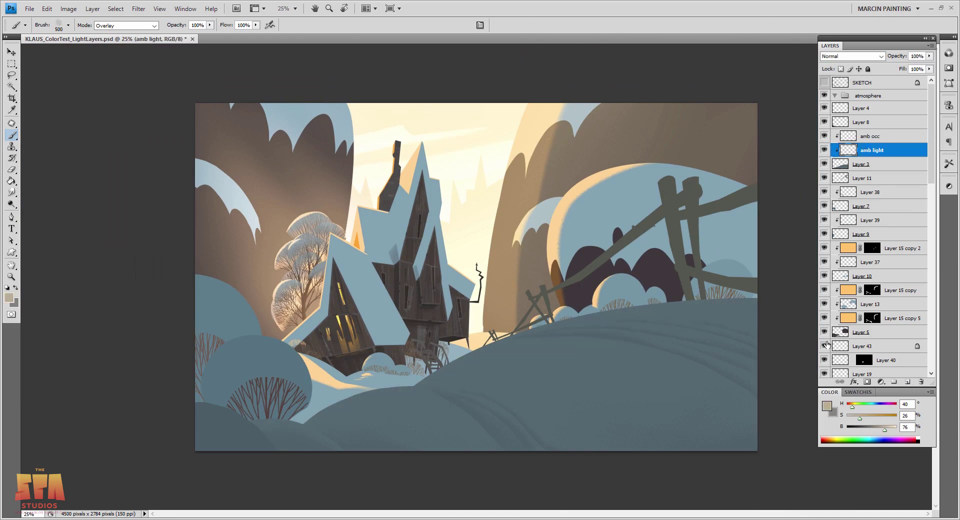
Scatter thin dark twigs along the snowy hill on a new layer above amb occ with a 6 px brush (H 58, S 27, B 31).
drag(320, 403, 728, 310)
key(ctrl+z)
key(ctrl+shift+alt+n)
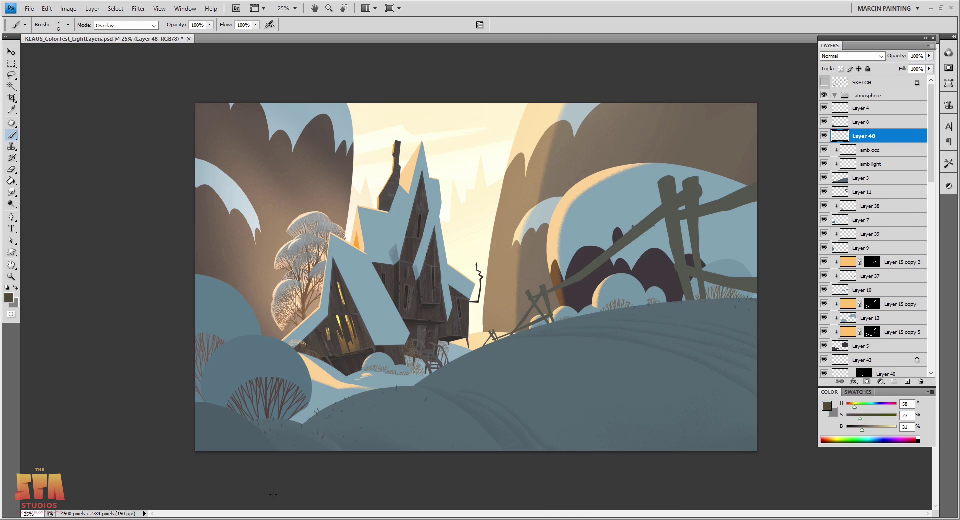
Lock Layer 8's transparency and brush grainy blue light (H 194, S 16, B 58) onto the lower-left foreground mound.
ctrl+click(258, 451)
key(/)
right_click(370, 430)
double_click(442, 203)
alt+click(240, 390)
drag(231, 413, 223, 401)
ctrl+click(271, 433)
key(period)
ctrl+click(216, 415)
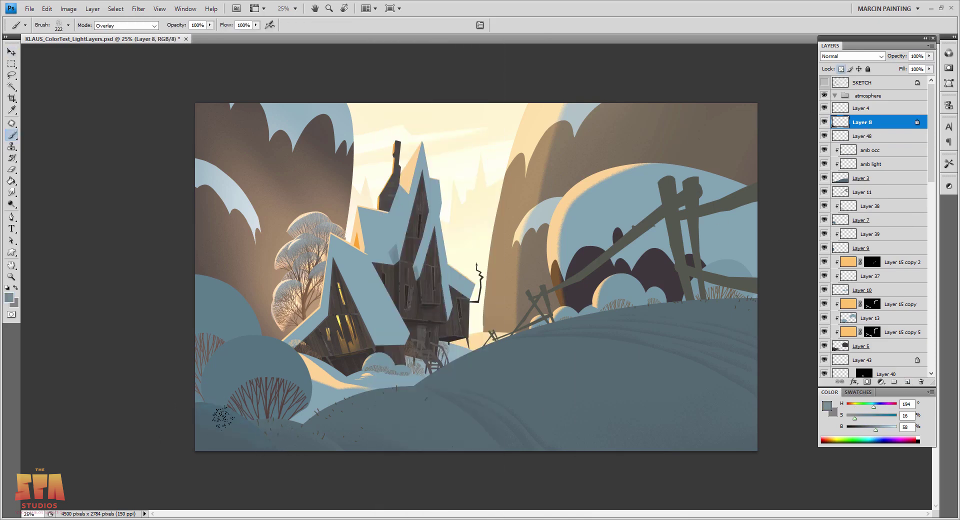
Make Layer 3's road bluer and lighter with Hue/Saturation, ending with hue +1, saturation +22, lightness +17, and check its values in greyscale.
key(alt+bracketleft)
key(alt+bracketleft)
key(alt+bracketleft)
key(alt+bracketleft)
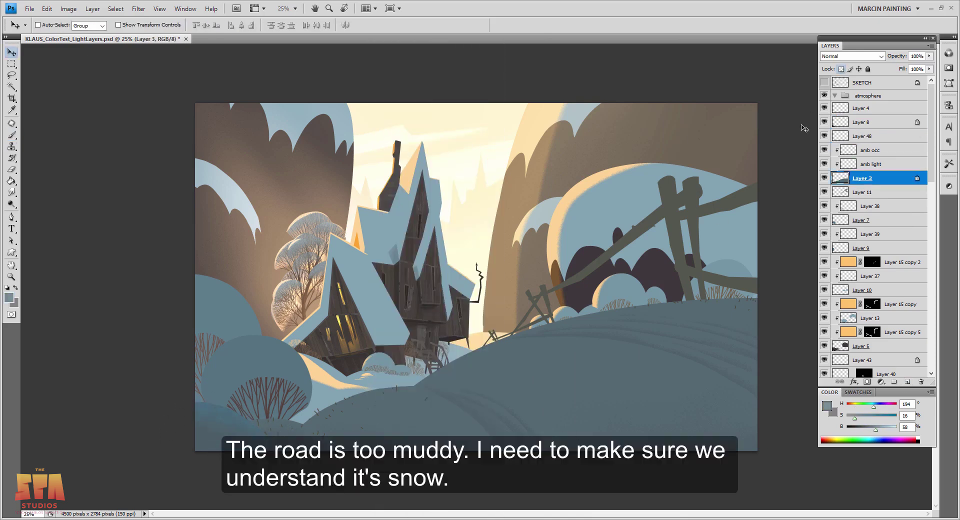
key(ctrl+u)
key(Return)
key(v)
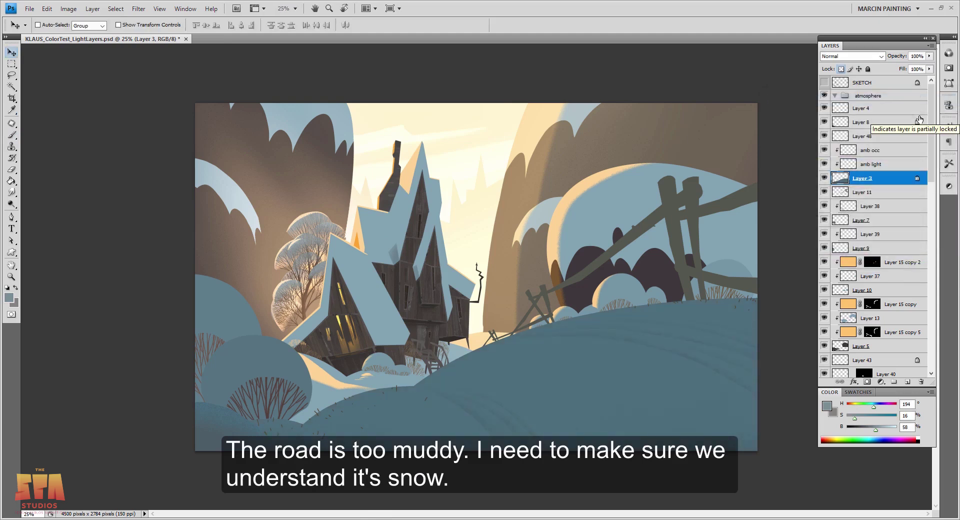
key(ctrl+u)
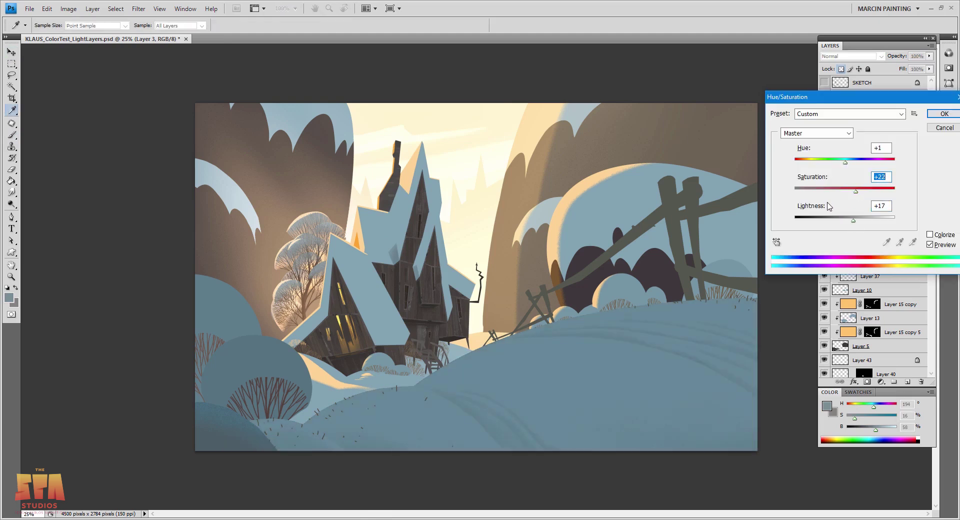
key(Return)
key(ctrl+y)
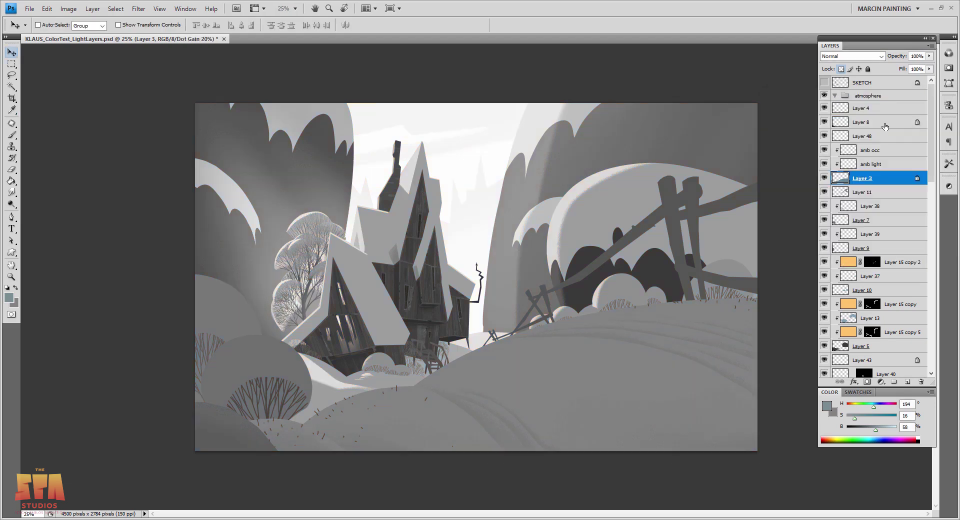
key(ctrl+y)
Clip an "amb light" layer to the front bush on Layer 7 and brush blue light (H 199, S 33, B 60) along its top.
key(b)
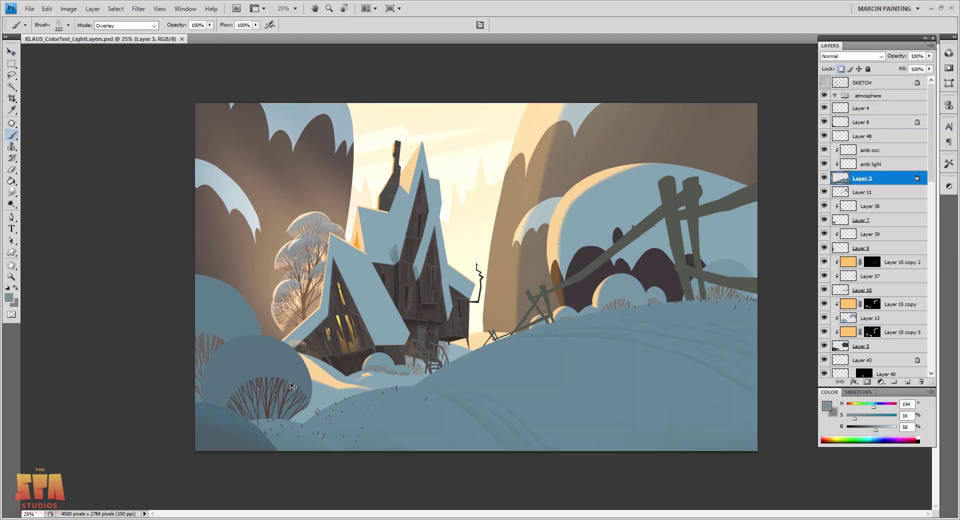
key(v)
ctrl+click(287, 374)
click(908, 382)
double_click(870, 220)
text(amb light)
key(Return)
key(b)
drag(212, 364, 280, 340)
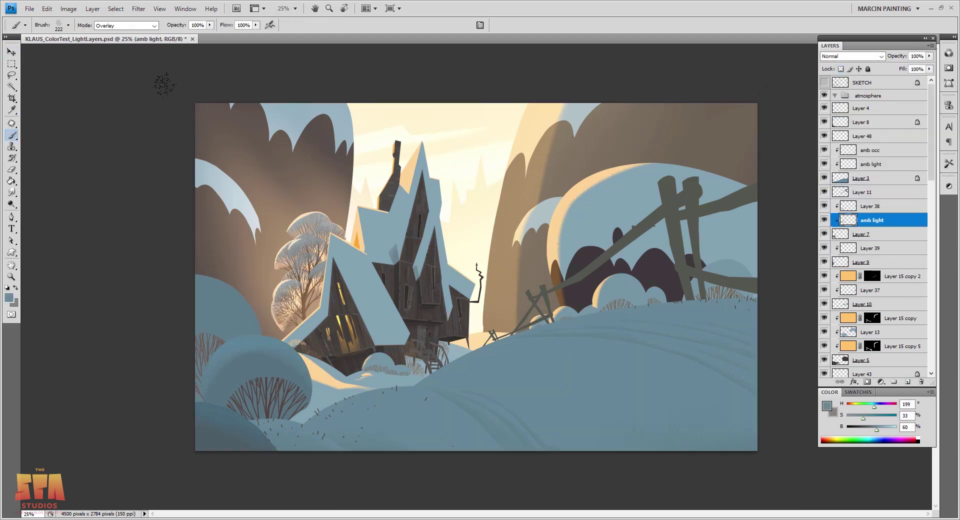
Clip an "amb light" layer to the rear left bush on Layer 9 and brush blue light over its top.
ctrl+click(201, 410)
key(v)
ctrl+click(239, 346)
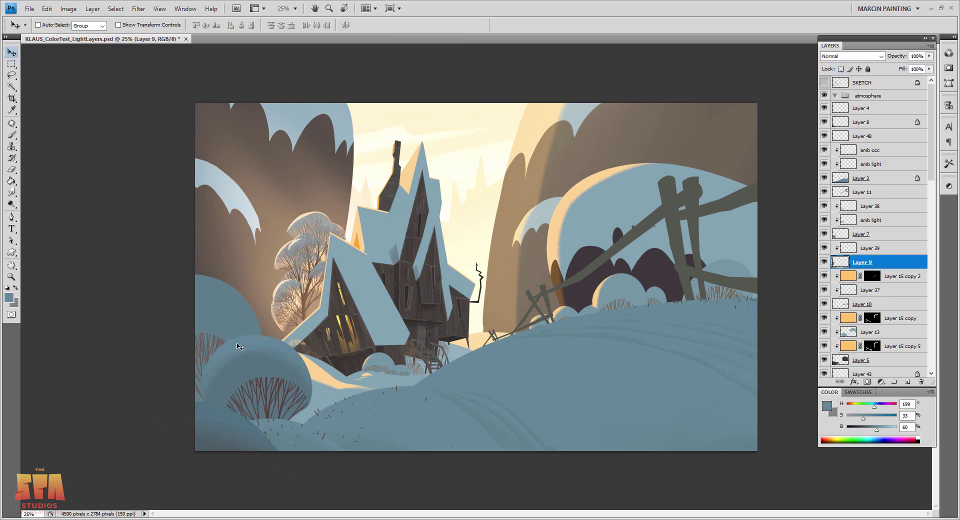
click(908, 381)
double_click(870, 262)
text(amb light)
key(Return)
key(b)
Clip an "amb occ" layer directly above Layer 9 and shade the lower part of the rear left bush.
key(v)
click(907, 381)
double_click(865, 276)
text(amb o)
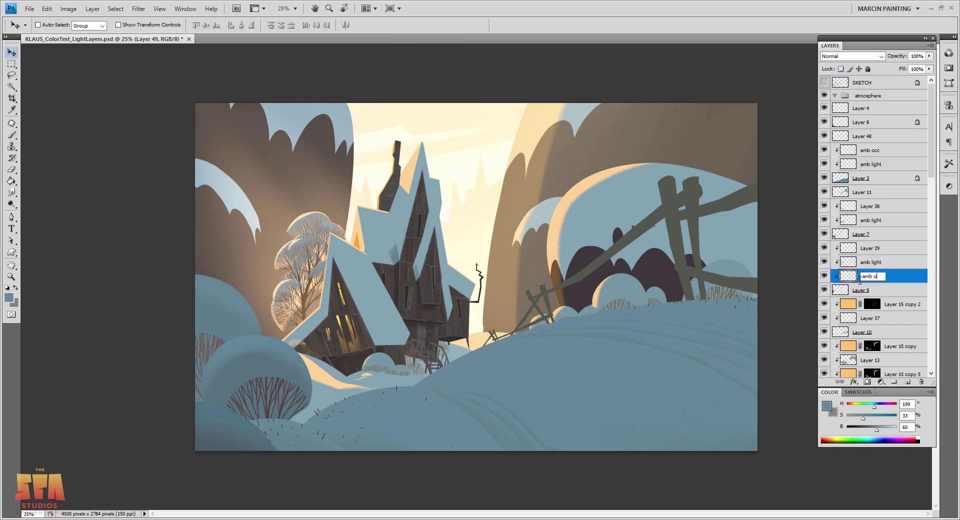
text(cc)
key(Return)
key(b)
Clip an "amb occ" layer to the front bush on Layer 7 and shade its lower part in dark blue (H 199, S 21, B 40).
key(v)
ctrl+click(273, 368)
click(907, 382)
double_click(869, 234)
text(amb occ)
key(Return)
key(b)
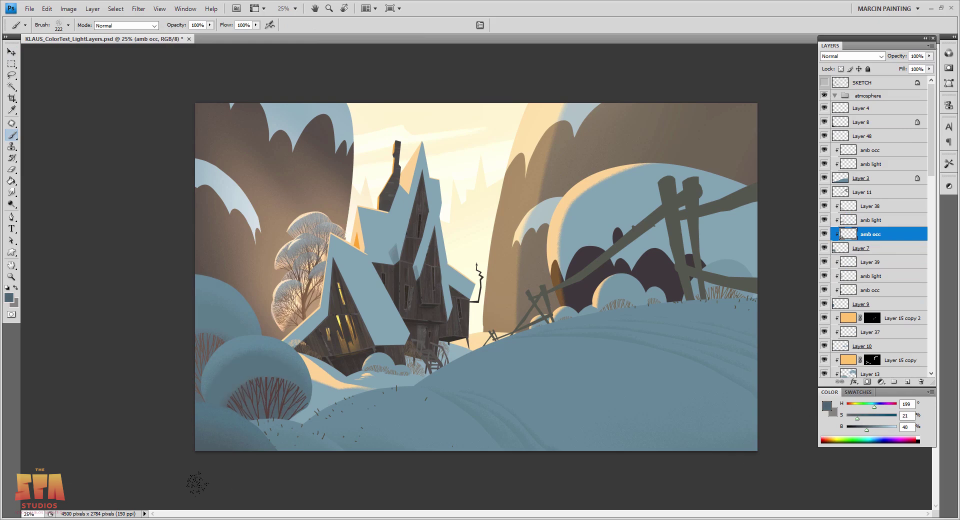
Place a clipped "amb occ" layer above Layer 10 and shade its small bushes with the grainy brush, using a lasso selection beside the house.
ctrl+click(207, 348)
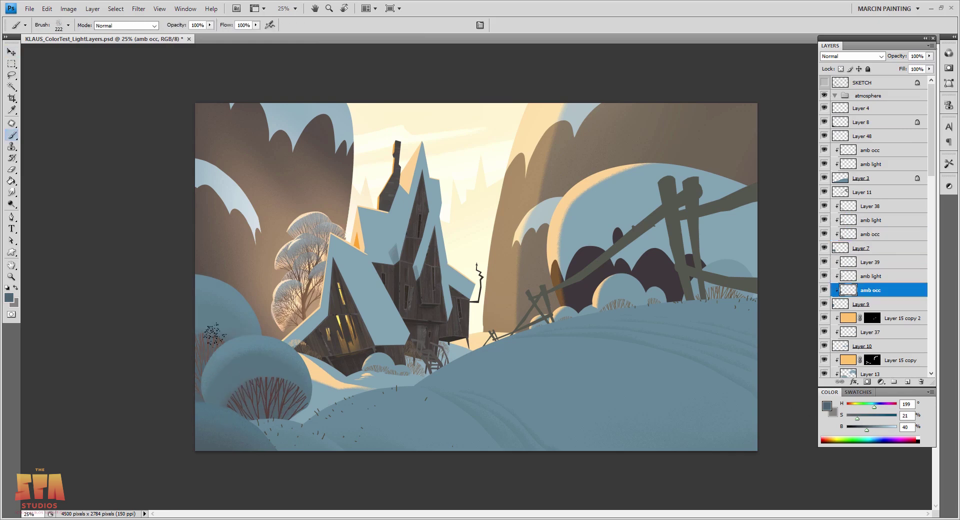
key(v)
drag(848, 290, 853, 354)
key(b)
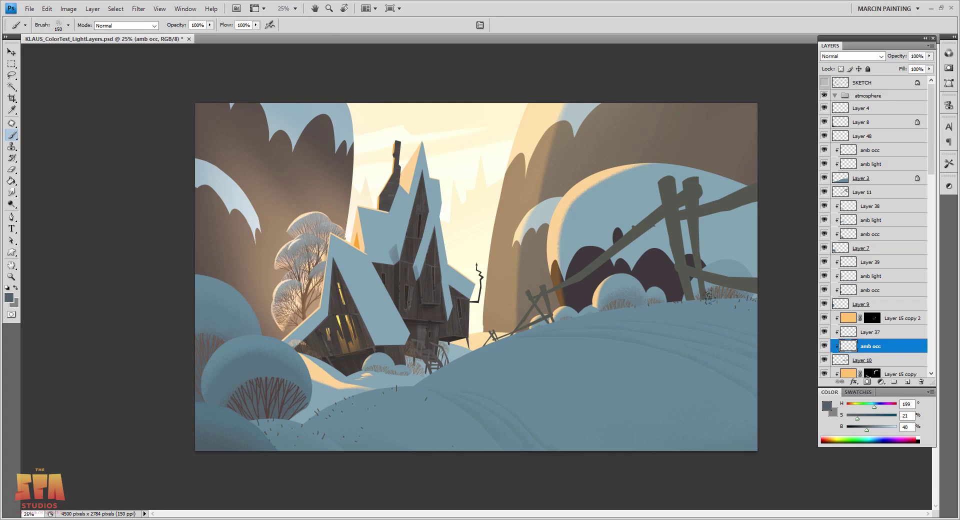
scroll(299, 415, up, 2)
key(l)
drag(466, 332, 482, 315)
key(b)
key(ctrl+d)
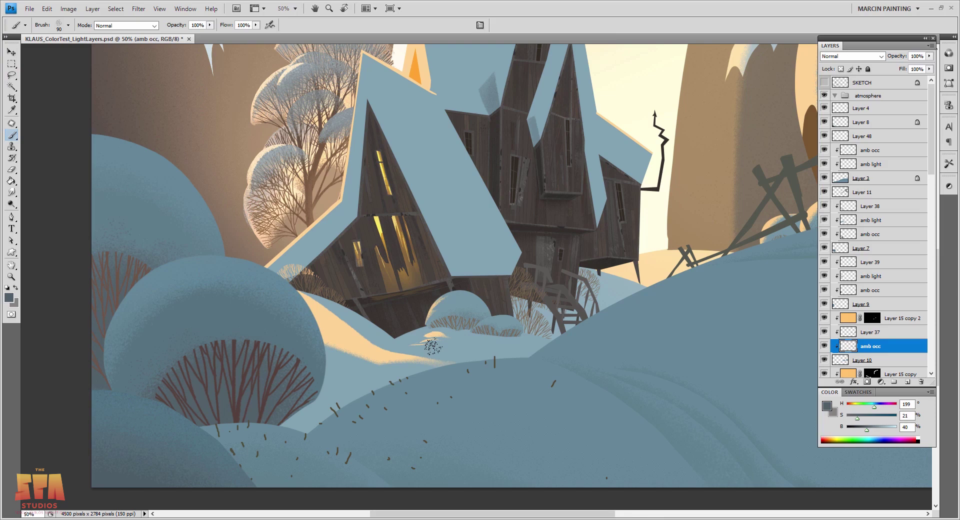
Lasso the snow slope beside the front corner of the house and shade it on the "amb occ" layer with the grainy brush.
key(v)
ctrl+click(475, 348)
click(872, 329)
scroll(875, 225, up, 1)
key(l)
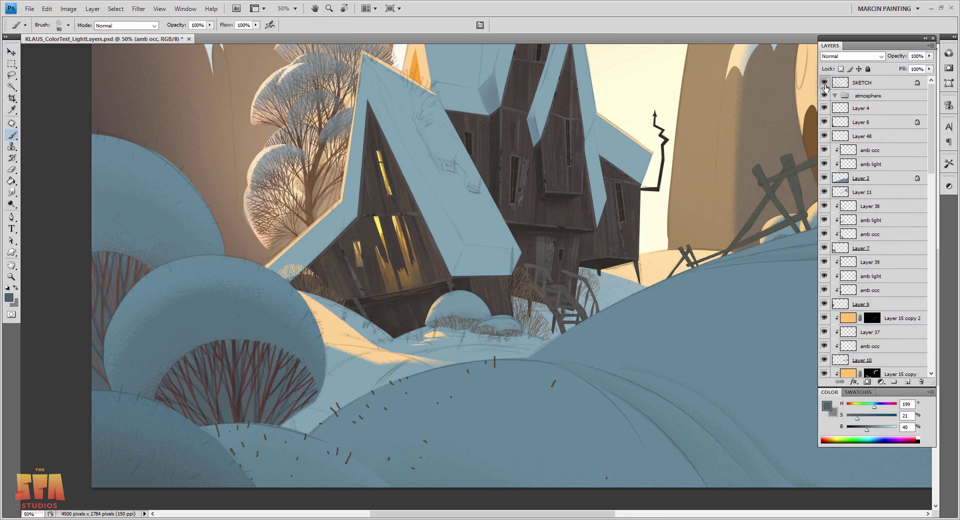
mouse_move(398, 334)
mouse_down()
mouse_move(330, 300)
mouse_move(399, 333)
mouse_move(372, 315)
mouse_up()
key(ctrl+plus)
key(b)
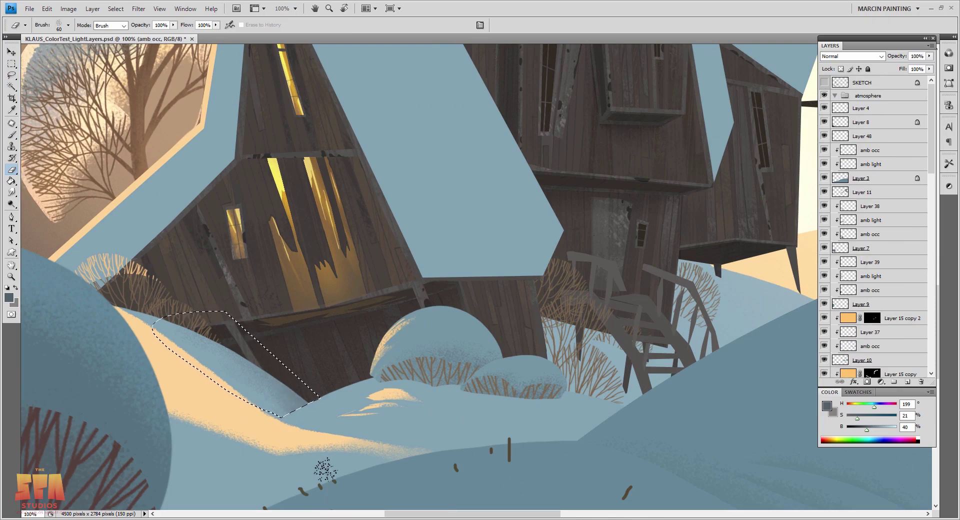
key(ctrl+d)
key(e)
Shade the snow behind the stairs and under the house on the same "amb occ" layer, softening it with the eraser.
key(ctrl+minus)
key(ctrl+minus)
key(ctrl+minus)
scroll(391, 445, up, 2)
key(b)
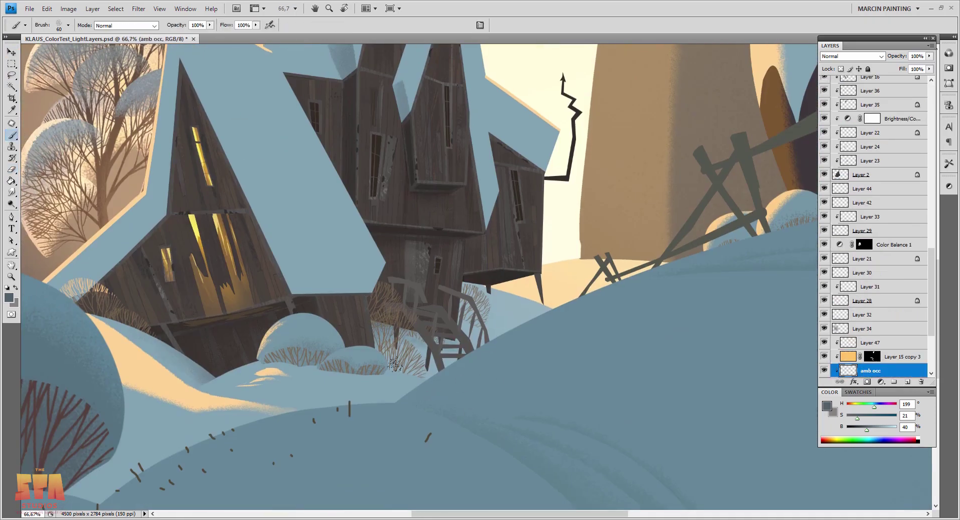
key(e)
mouse_move(506, 331)
mouse_down()
mouse_move(463, 296)
mouse_move(555, 311)
mouse_move(479, 300)
mouse_move(496, 302)
mouse_move(437, 279)
mouse_move(444, 299)
mouse_move(417, 294)
mouse_move(575, 319)
mouse_move(413, 289)
mouse_up()
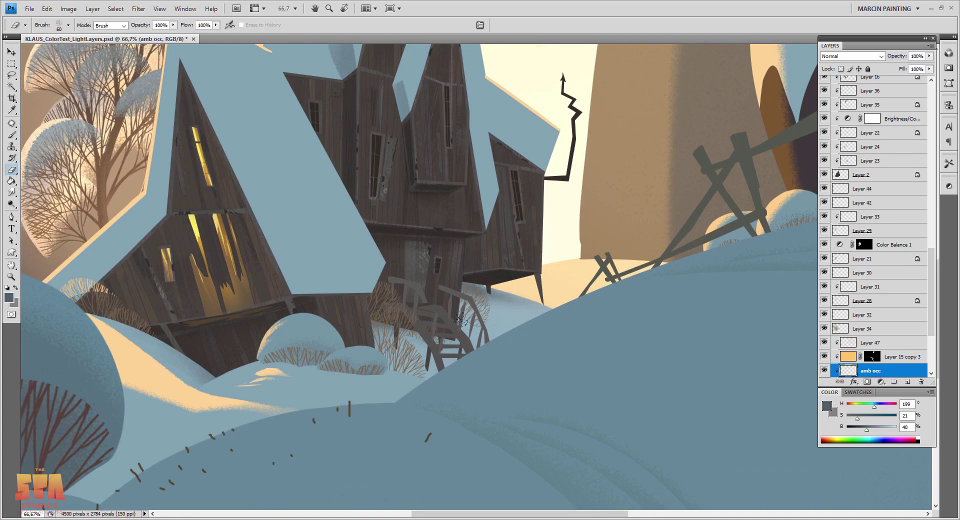
key(v)
ctrl+click(616, 319)
key(ctrl+u)
key(Escape)
Clip an "amb occ" layer directly above Layer 13 and shade the snow below the small bushes near the stairs.
ctrl+click(374, 378)
key(b)
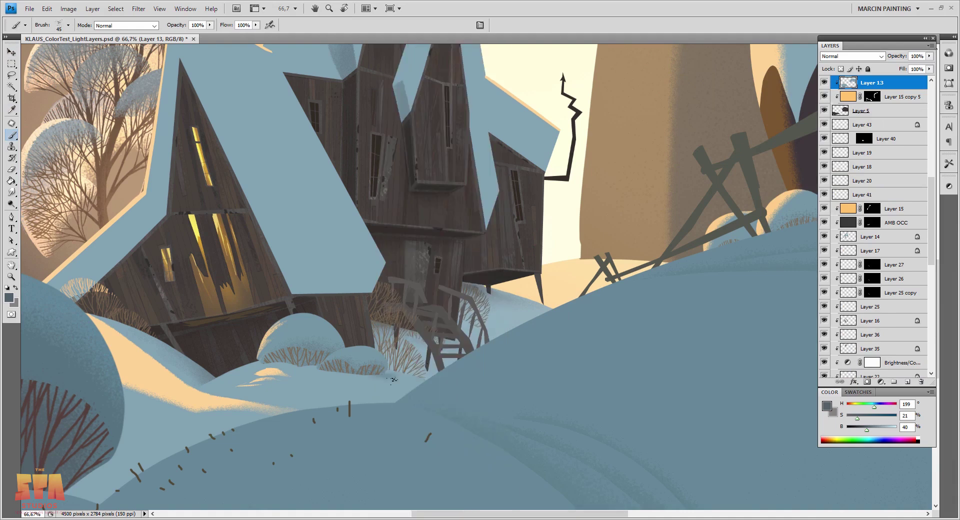
key(ctrl+shift+n)
text(amb occ)
key(Return)
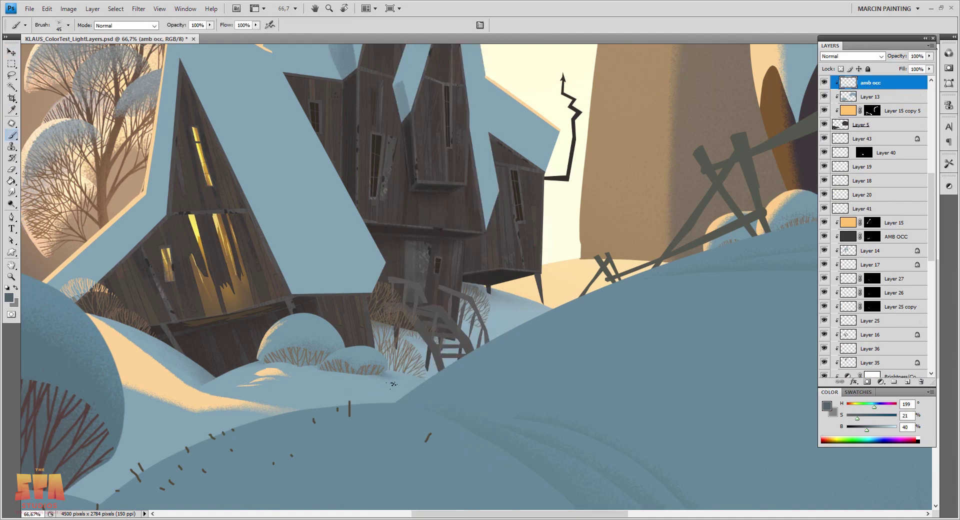
right_click(398, 382)
key(e)
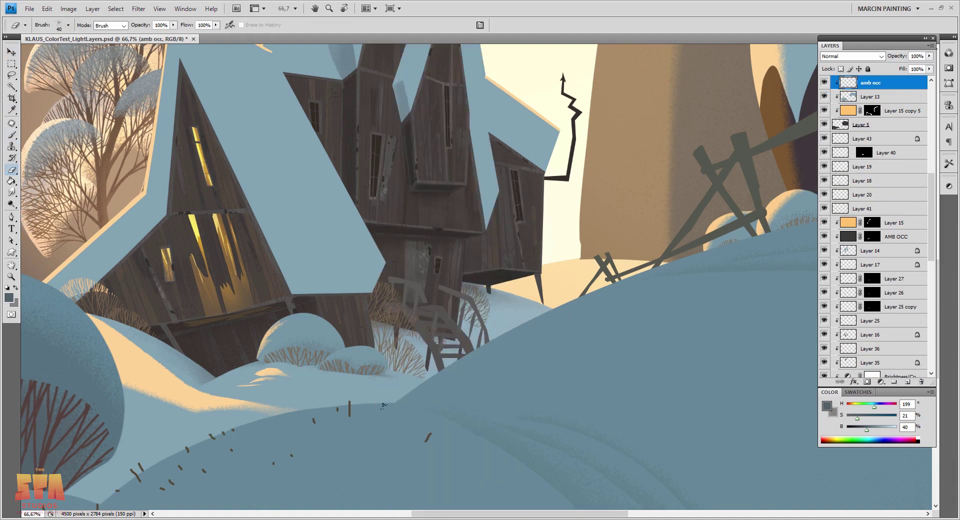
Lasso curved trail shapes in the snow in front of the house and shade them with the grainy brush.
key(ctrl+minus)
key(ctrl+minus)
key(l)
mouse_move(390, 410)
mouse_down()
mouse_move(222, 454)
mouse_move(400, 411)
mouse_up()
key(b)
key(ctrl+plus)
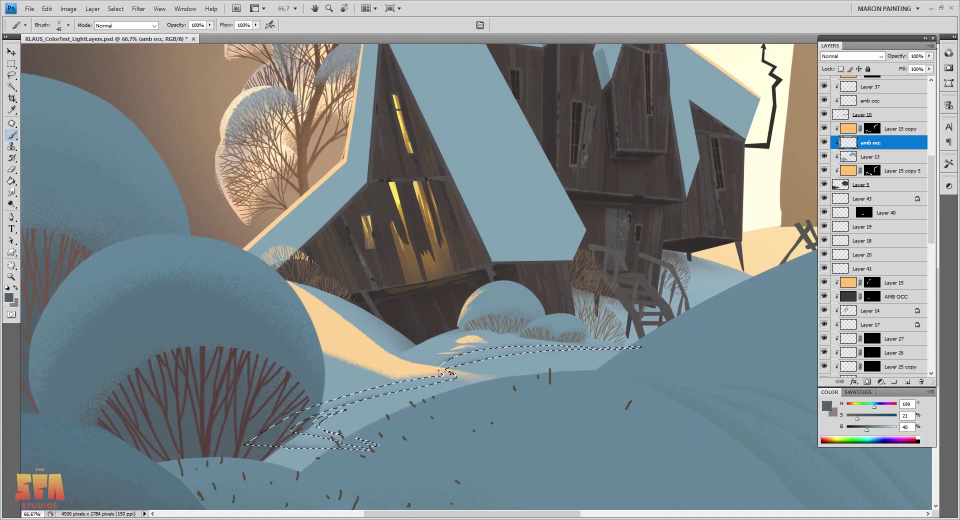
key(l)
drag(516, 388, 520, 384)
key(b)
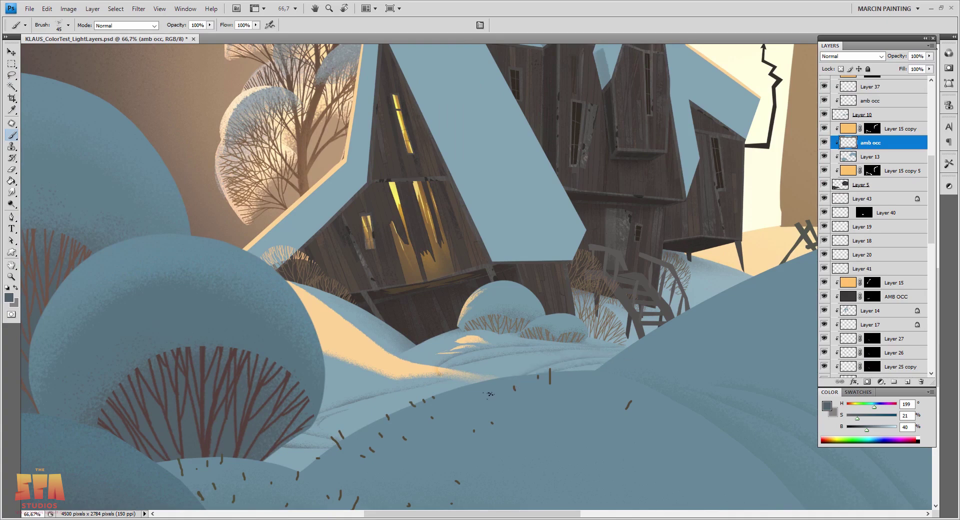
Paint black on the Layer 15 copy mask within lasso selections to break up the orange light along the snow trails.
key(alt+bracketright)
key(l)
key(b)
key(l)
key(b)
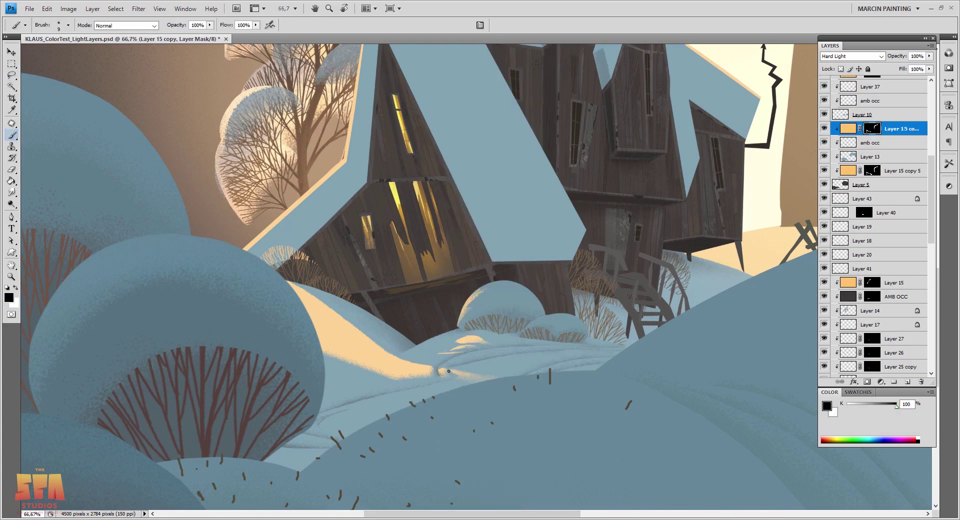
key(ctrl+minus)
key(ctrl+minus)
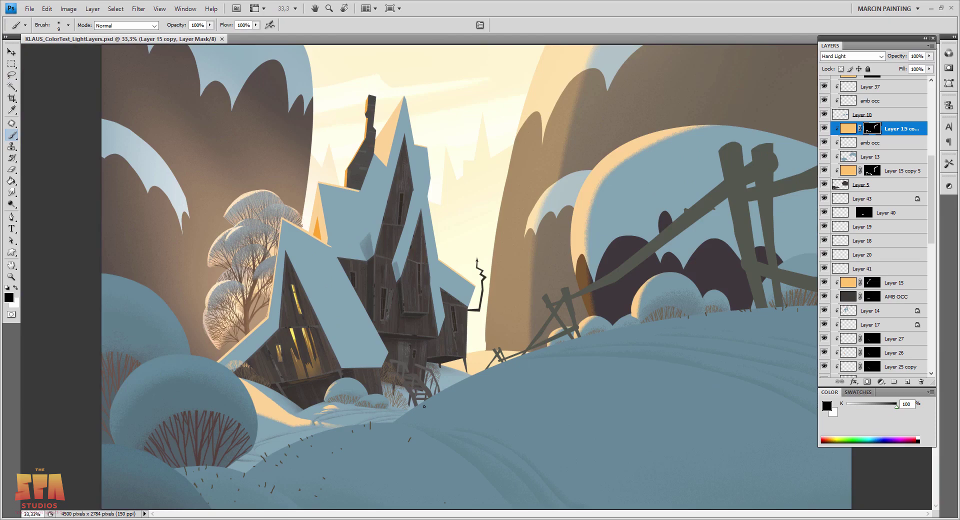
key(ctrl+minus)
key(ctrl+minus)
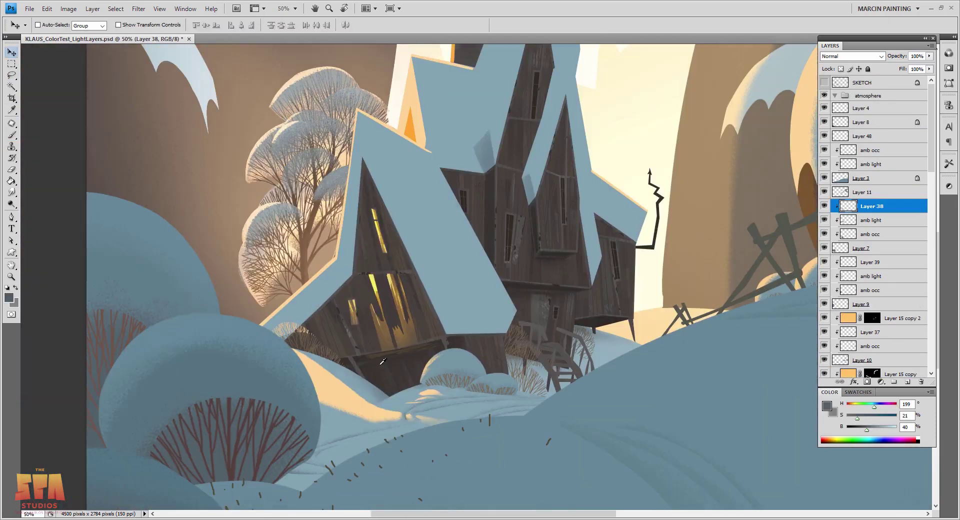
Scatter small brown twigs over the front bush on Layer 38, released from its clipping, and over the foreground left bush on a new layer.
right_click(395, 374)
click(395, 378)
key(Return)
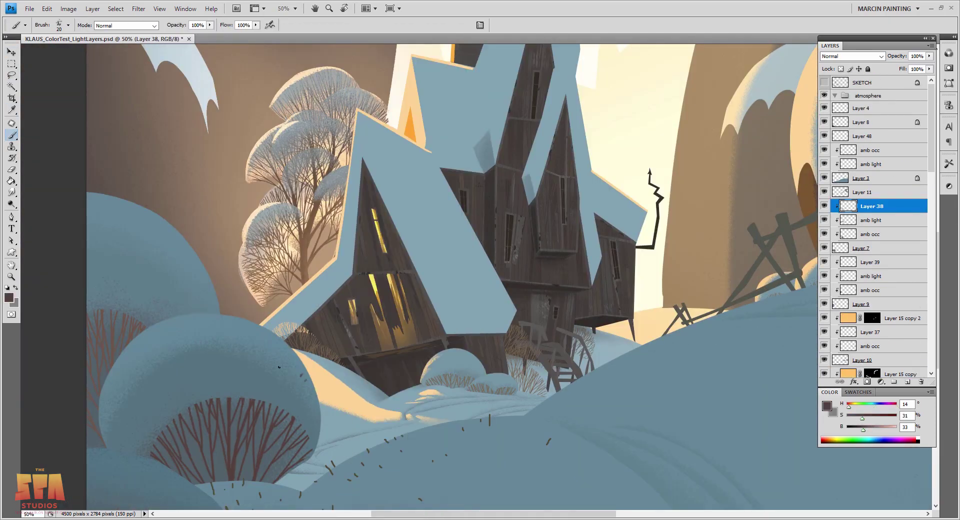
key(ctrl+alt+g)
key(ctrl+minus)
key(ctrl+shift+alt+n)
Release Layer 39 from its clipping and brush small brown twigs (H 21, S 32, B 38) over the rear left bush.
key(v)
ctrl+click(209, 396)
key(ctrl+u)
key(Escape)
key(ctrl+alt+g)
key(b)
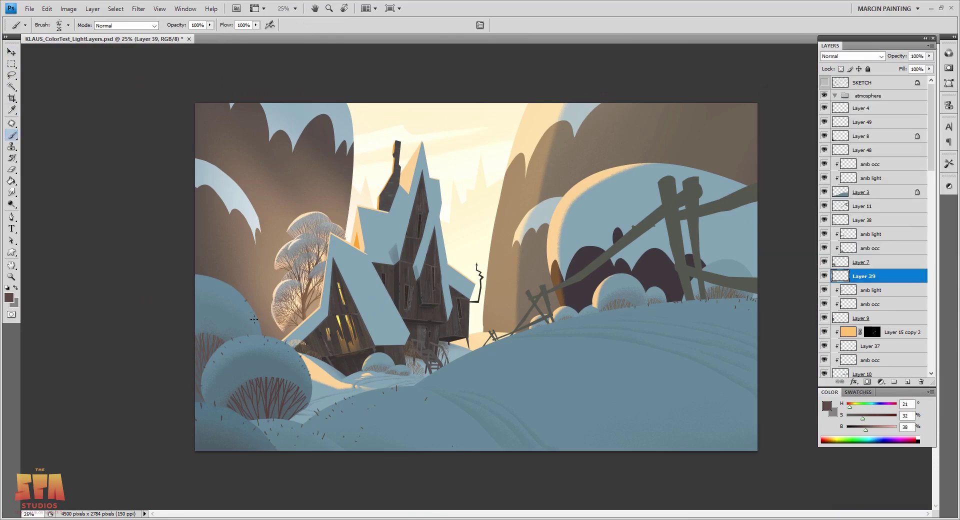
key(ctrl+plus)
scroll(475, 275, down, 1)
scroll(475, 275, up, 1)
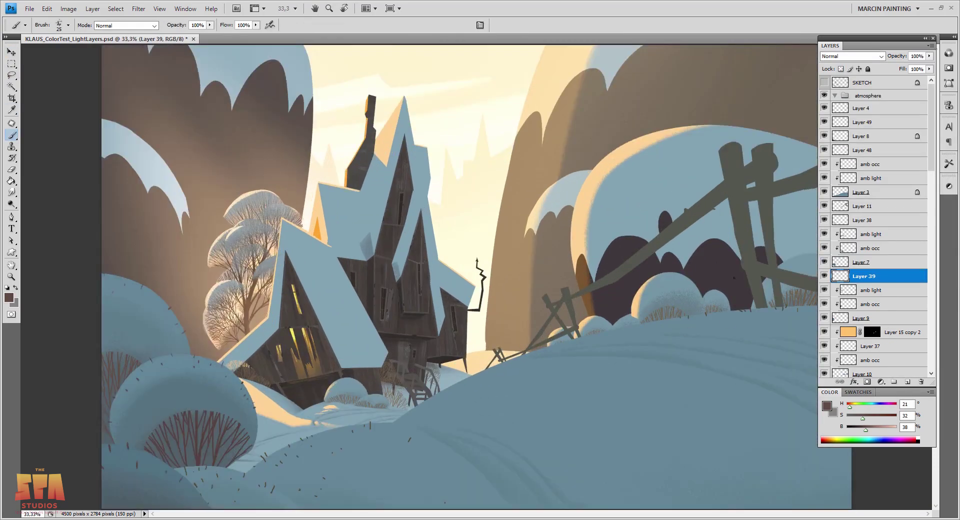
Shade the bushes behind the fence on the "amb occ" layer above Layer 10 in dark blue (H 200, S 21, B 40).
scroll(675, 225, up, 1)
key(i)
click(850, 360)
click(589, 324)
key(b)
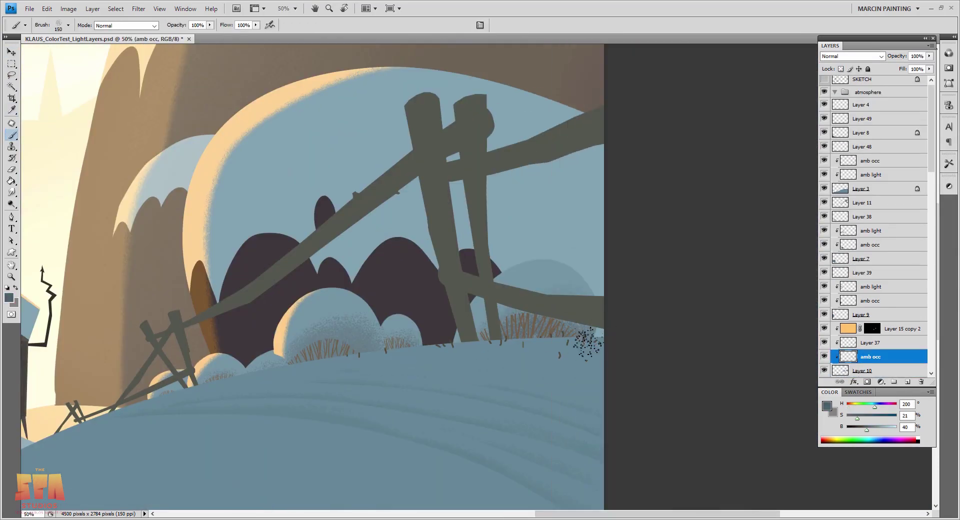
Shade the snow cap above the dark rocks on the "amb occ" layer over Layer 13 with a 300 px grainy brush.
key(ctrl+minus)
key(ctrl+minus)
key(v)
ctrl+click(735, 238)
click(850, 358)
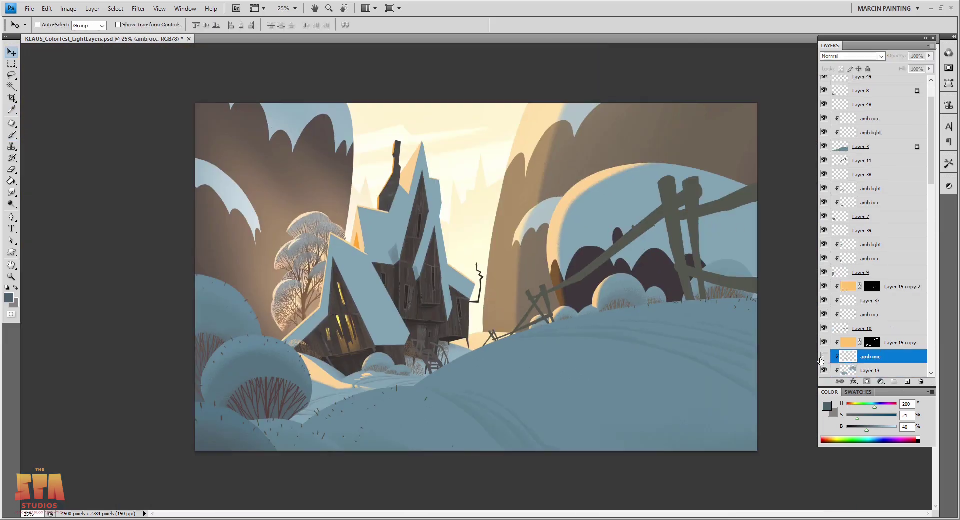
key(b)
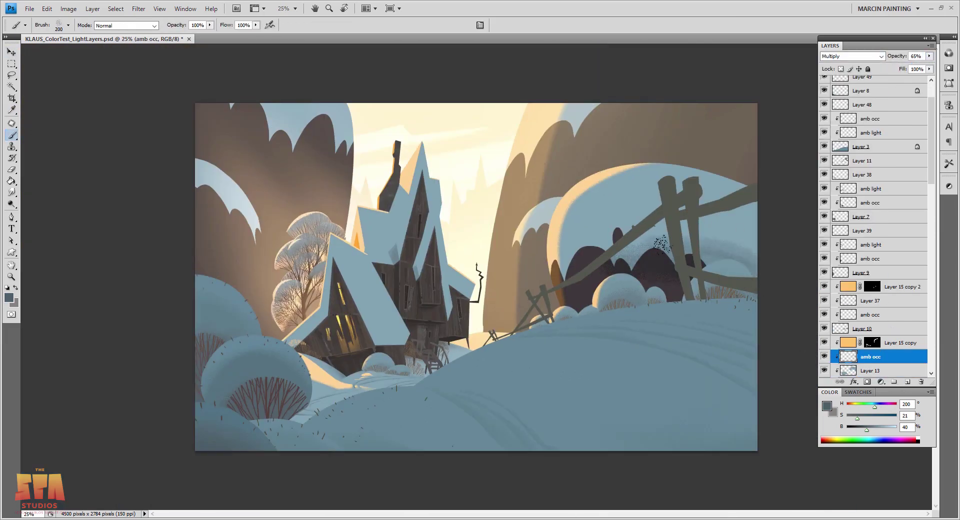
key(bracketright)
mouse_move(754, 254)
mouse_down()
mouse_move(735, 243)
mouse_move(728, 218)
mouse_move(641, 246)
mouse_move(715, 268)
mouse_move(635, 208)
mouse_up()
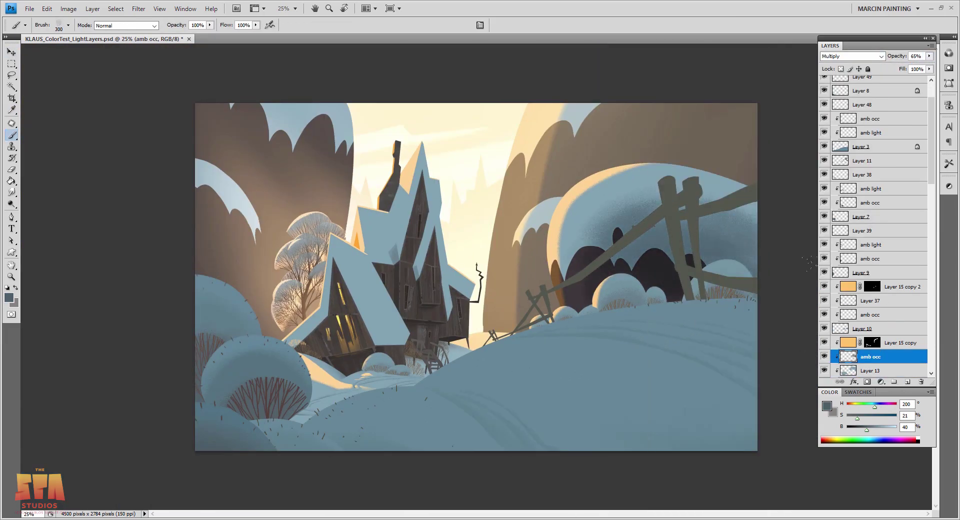
Soften the snow cap's shading with a large soft eraser.
key(e)
right_click(640, 207)
key(Escape)
key(ctrl+z)
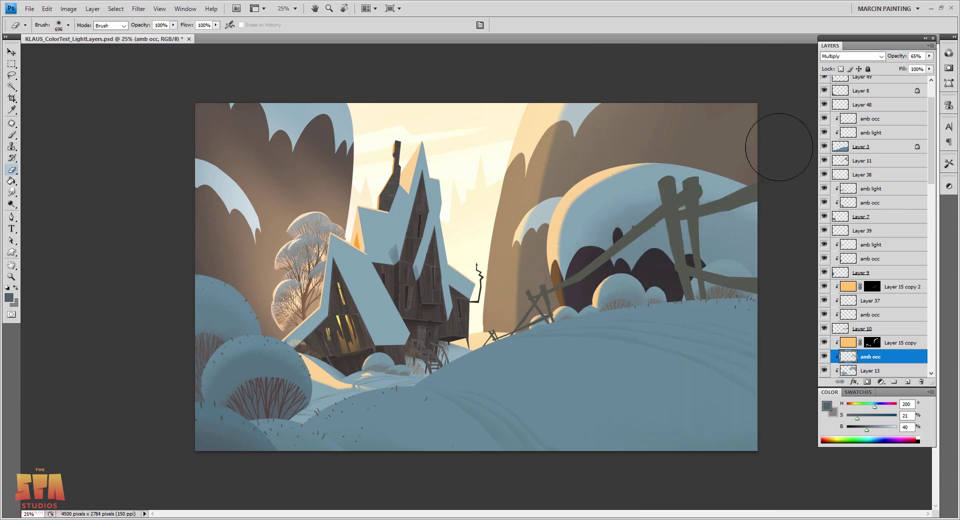
Retouch the rear left bush's ambient light layer with a blue sampled from the bush (H 199, S 33, B 60).
ctrl+click(225, 312)
key(alt+bracketright)
key(alt+bracketright)
key(b)
alt+click(235, 314)
Add a clipped Multiply layer above the snow cap's "amb occ" layer and shade lassoed folds on the nearest dark rock behind the fence.
click(870, 357)
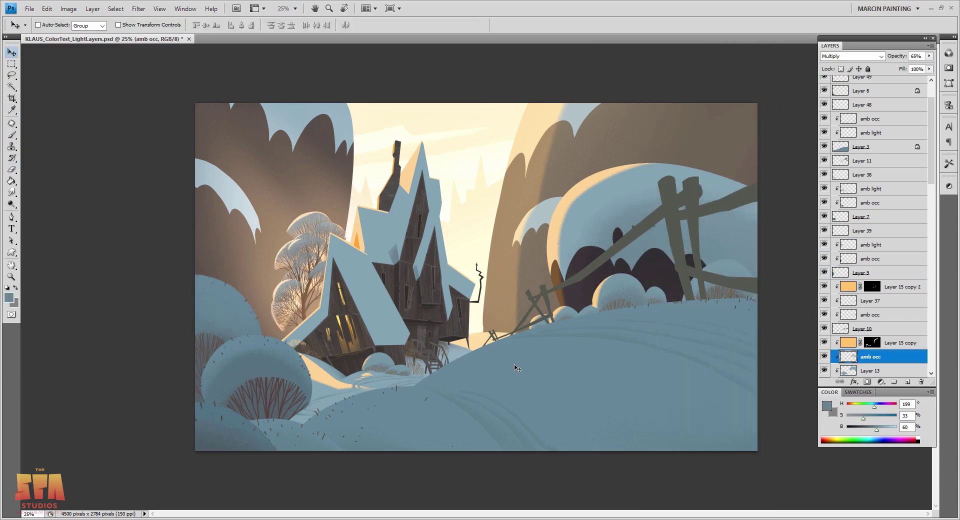
ctrl+click(873, 342)
key(ctrl+shift+alt+n)
key(alt+shift+m)
scroll(619, 207, up, 1)
key(l)
mouse_move(539, 311)
mouse_down()
mouse_move(575, 320)
mouse_move(580, 350)
mouse_move(514, 382)
mouse_move(550, 425)
mouse_up()
key(b)
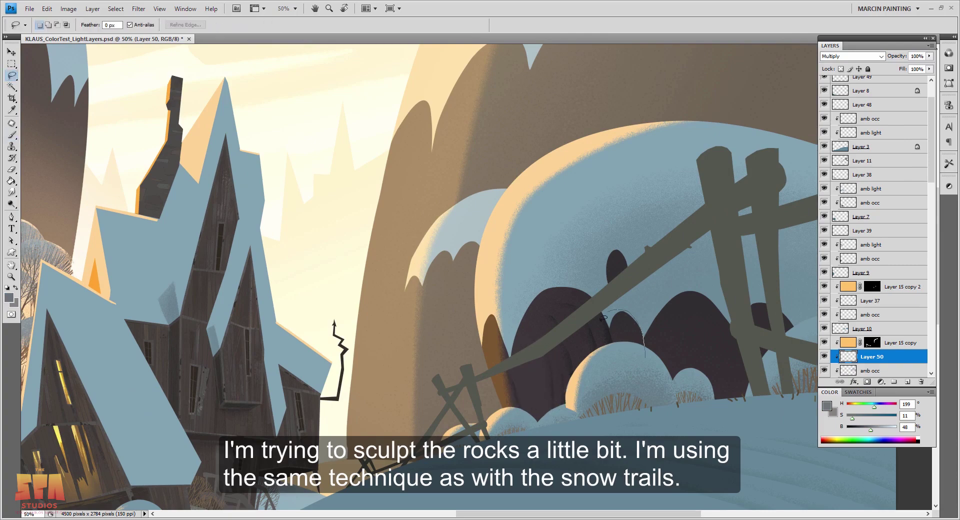
Lasso and shade further folds on the remaining dark rocks behind the fence in grey-blue (H 199, S 11, B 48).
right_click(602, 372)
key(Escape)
key(l)
mouse_move(731, 398)
mouse_down()
mouse_move(700, 301)
mouse_move(678, 309)
mouse_up()
key(b)
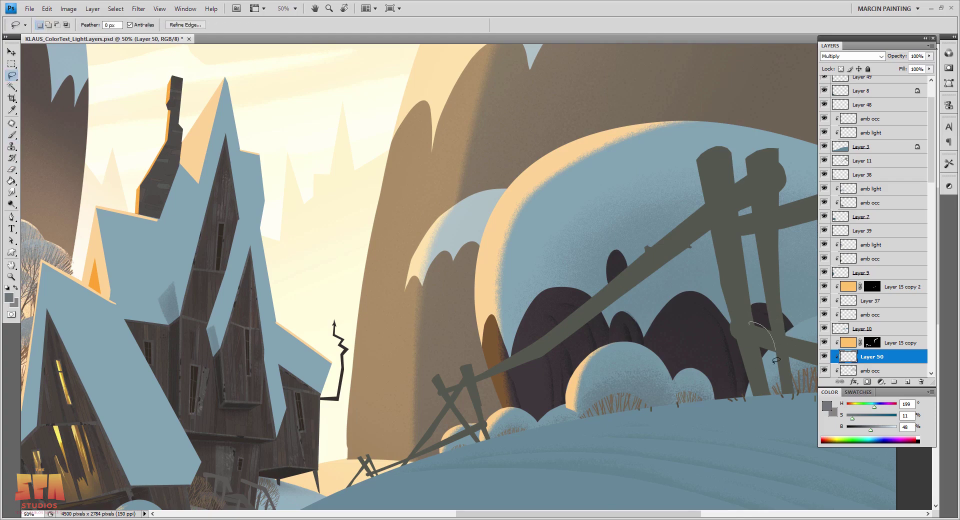
Clean up the rock folds with the eraser and move Layer 50 below Layer 13.
key(h)
drag(710, 374, 655, 324)
key(e)
drag(712, 285, 461, 387)
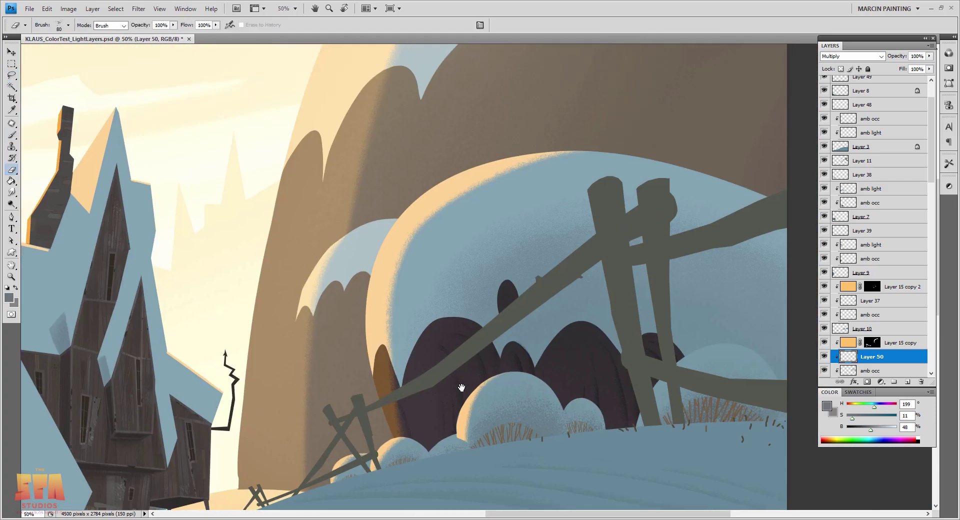
key(b)
scroll(837, 206, down, 3)
key(ctrl+bracketleft)
key(ctrl+bracketleft)
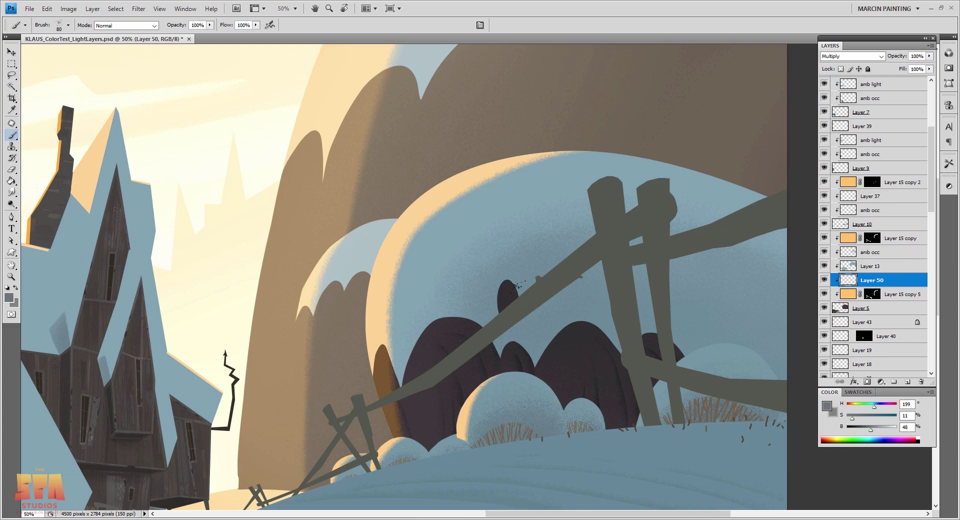
Add a new clipped layer above Layer 50 and fill lassoed highlight shapes on the dark rocks with a warm grey.
click(908, 382)
key(l)
drag(627, 428, 603, 451)
drag(593, 404, 583, 412)
drag(573, 404, 553, 438)
key(b)
right_click(594, 380)
mouse_move(874, 406)
mouse_down()
mouse_move(851, 407)
mouse_move(873, 433)
mouse_up()
key(alt+BackSpace)
key(ctrl+d)
Set Layer 51's opacity to 22% and paint thin rock highlights with a 15 px brush.
drag(929, 56, 890, 70)
key(l)
key(b)
right_click(589, 354)
double_click(600, 395)
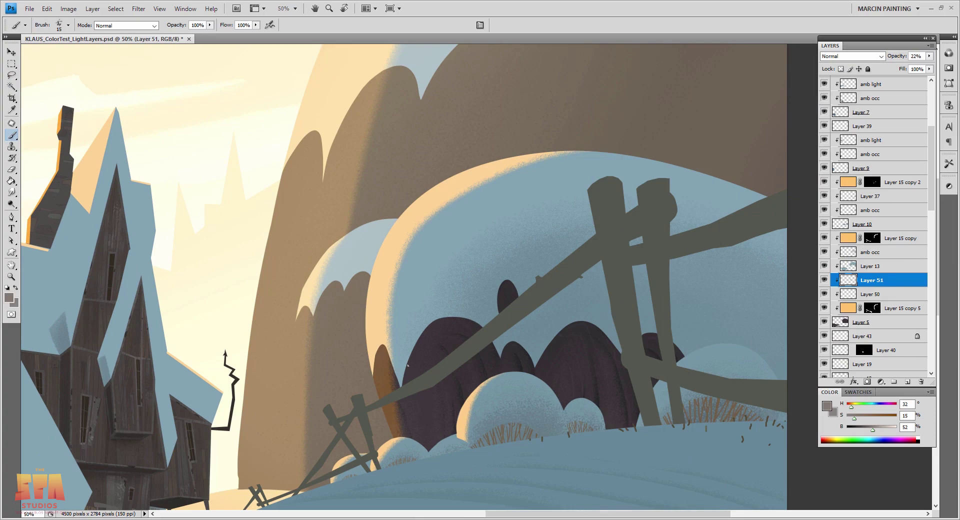
Adjust the dark rocks' colour on Layer 5 with Hue/Saturation.
key(ctrl+minus)
click(862, 322)
key(ctrl+u)
drag(844, 220, 850, 223)
key(Return)
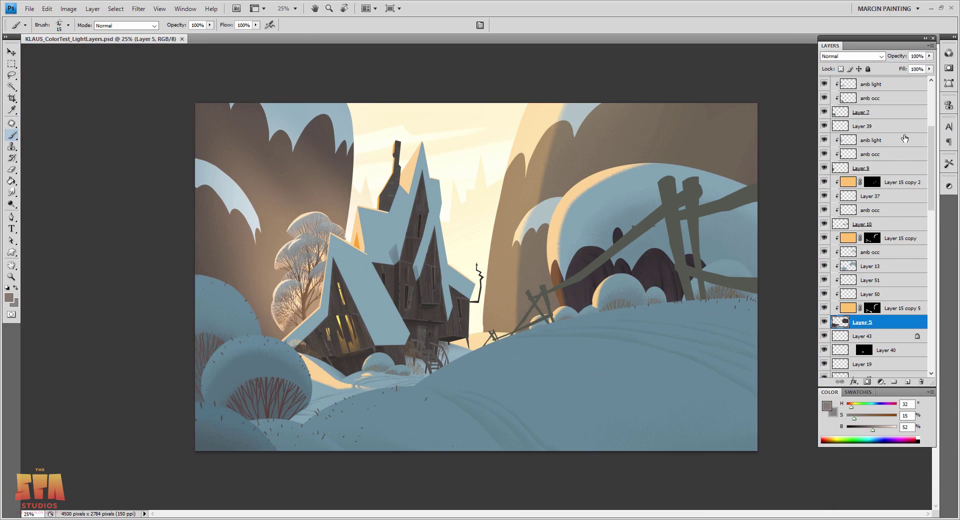
On a new layer above Layer 15, outline planks beneath the house front with the Polygonal Lasso and fill them.
key(ctrl+plus)
key(v)
click(902, 382)
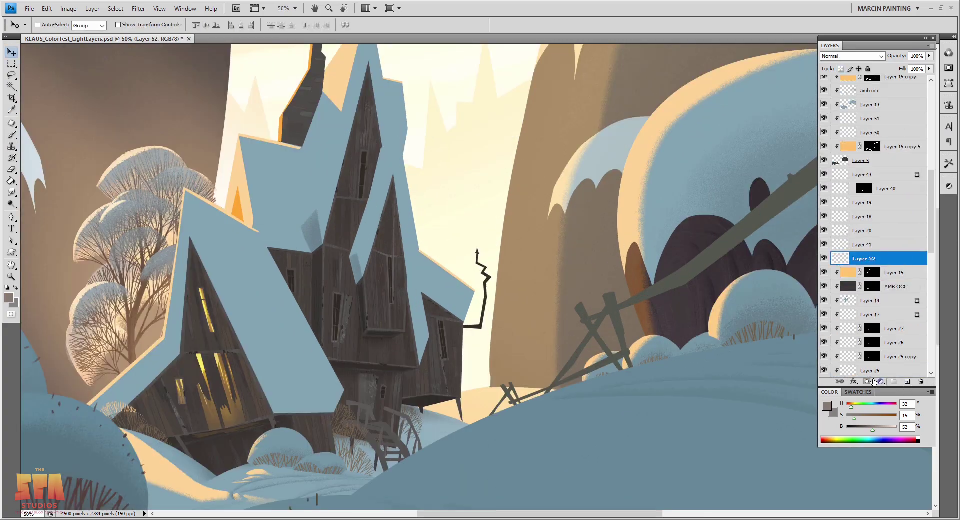
key(shift+l)
click(192, 438)
click(232, 442)
click(232, 454)
click(217, 461)
click(202, 458)
click(259, 422)
click(254, 440)
click(261, 421)
click(245, 457)
click(230, 470)
click(244, 458)
click(204, 471)
click(223, 474)
click(216, 481)
double_click(216, 481)
key(alt+BackSpace)
key(ctrl+d)
Lock Layer 52's transparent pixels and darken the new planks with dark brown (H 32, S 15, B 17).
key(slash)
key(b)
alt+click(202, 452)
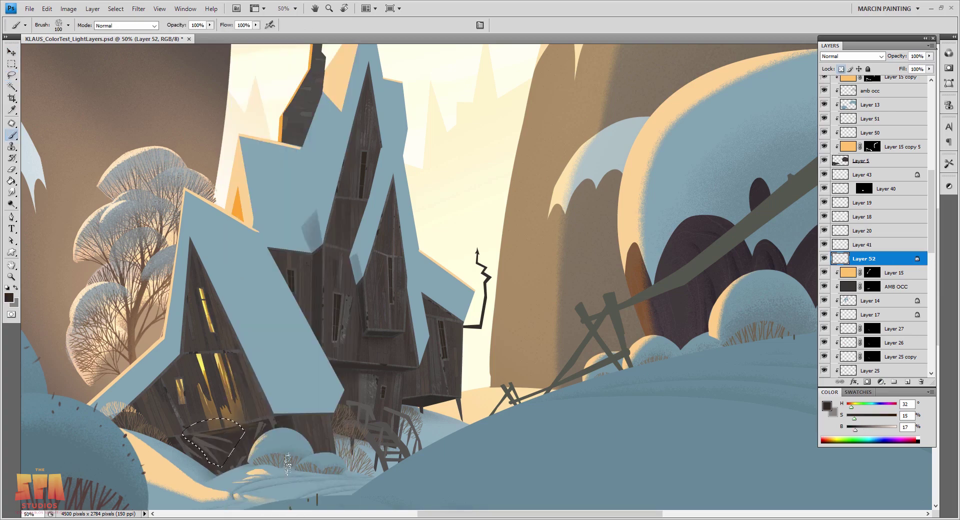
Brush golden light (H 40, S 78, B 82) sampled from the windows onto the planks beneath the house within a lasso selection.
key(l)
key(ctrl+shift+d)
key(b)
alt+click(212, 375)
key(ctrl+d)
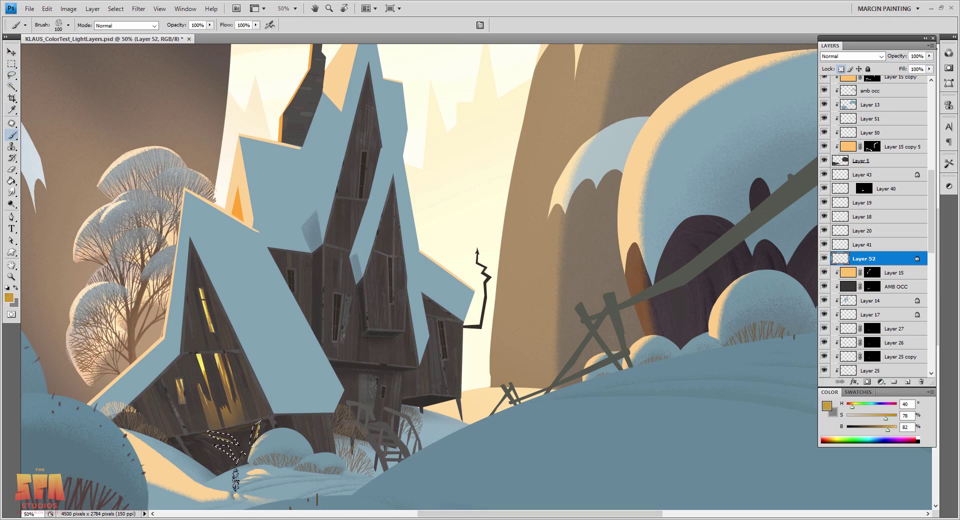
Add a new layer above Layer 52 and show the SKETCH layer as a guide.
key(ctrl+minus)
key(ctrl+minus)
key(ctrl+plus)
key(ctrl+plus)
click(907, 381)
drag(931, 211, 931, 125)
click(825, 83)
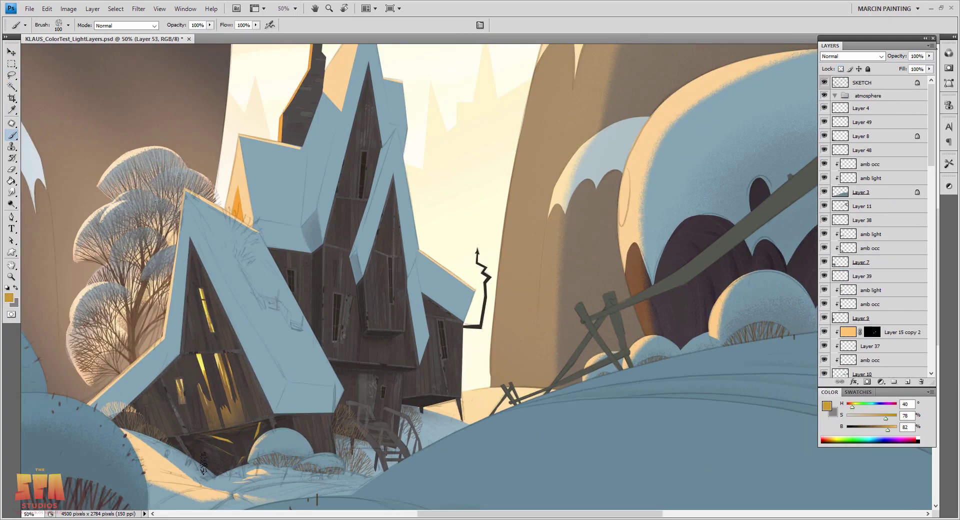
Outline small fence posts on the snow in front of the house with the Lasso and fill them with dark brown (H 40, S 23, B 32).
key(l)
drag(166, 454, 171, 452)
drag(187, 462, 192, 452)
drag(302, 468, 303, 454)
mouse_move(348, 476)
mouse_down()
mouse_move(355, 464)
mouse_move(366, 472)
mouse_up()
drag(254, 463, 283, 469)
drag(279, 459, 320, 477)
drag(887, 430, 863, 430)
drag(886, 419, 858, 418)
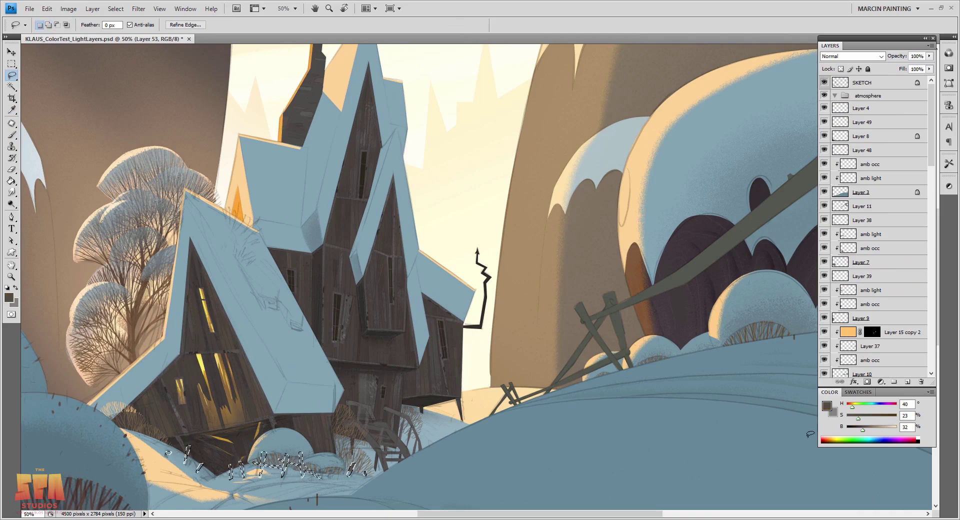
Place Layer 53 with the fence posts directly beneath Layer 9 and hide the SKETCH guide layer.
scroll(874, 225, down, 5)
mouse_move(870, 268)
mouse_down()
mouse_move(873, 121)
mouse_move(874, 330)
mouse_up()
click(824, 83)
key(e)
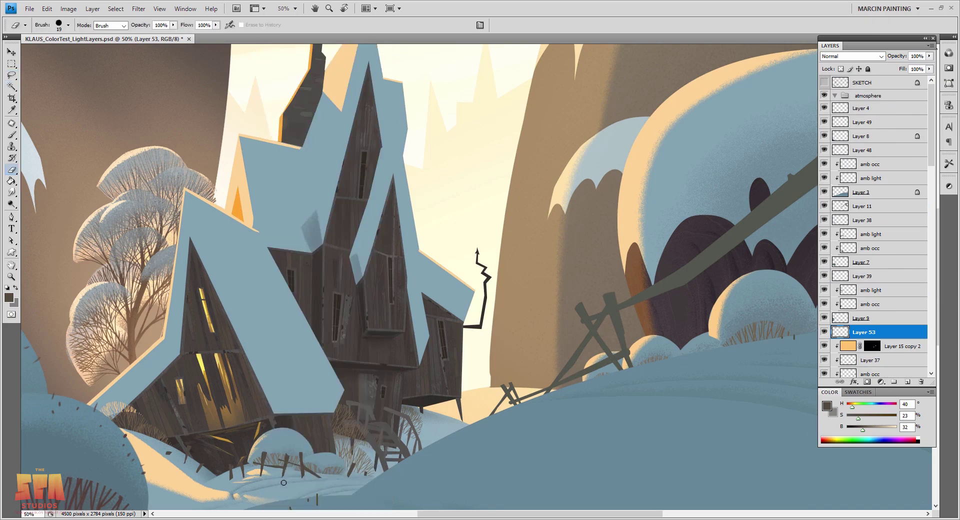
key(ctrl+u)
key(Return)
Transform lassoed fence posts to 110.1% width with a -19° vertical skew and place them on the snow below the front gable.
key(l)
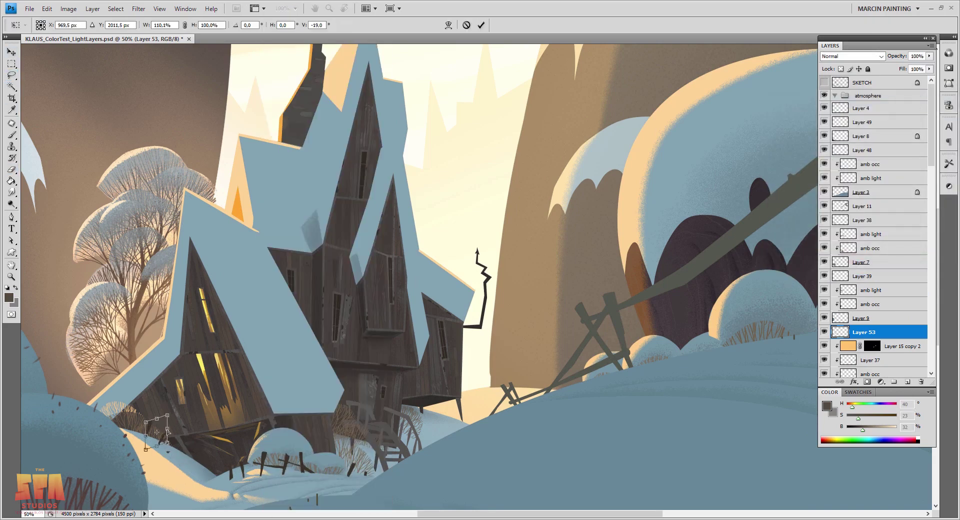
key(v)
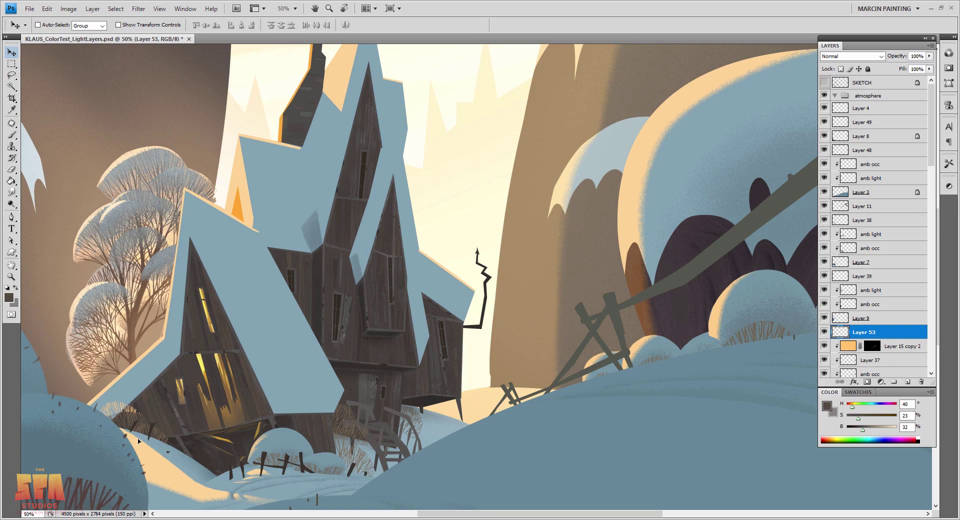
key(l)
key(v)
ctrl+click(167, 440)
key(l)
With the SKETCH layer shown, build a roof selection on the AMB OCC mask and subtract unwanted parts using the Polygonal Lasso.
ctrl+click(840, 327)
mouse_move(931, 190)
mouse_down()
mouse_move(931, 206)
mouse_move(931, 122)
mouse_up()
click(824, 83)
alt+click(274, 413)
alt+click(269, 426)
alt+click(82, 466)
double_click(270, 244)
key(ctrl+plus)
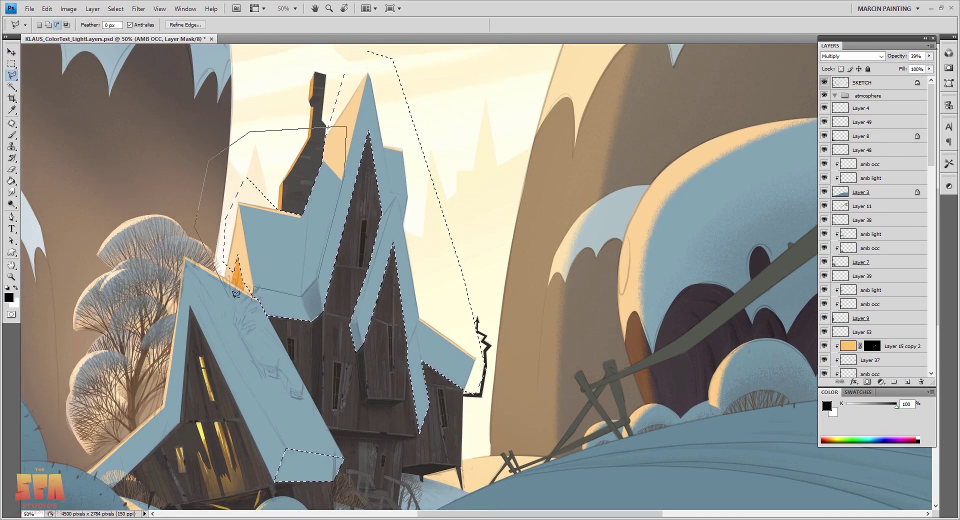
Brush white with a 125 px tip onto the AMB OCC mask to shade the lower roof faces within the selection.
key(b)
right_click(435, 255)
double_click(415, 283)
key(x)
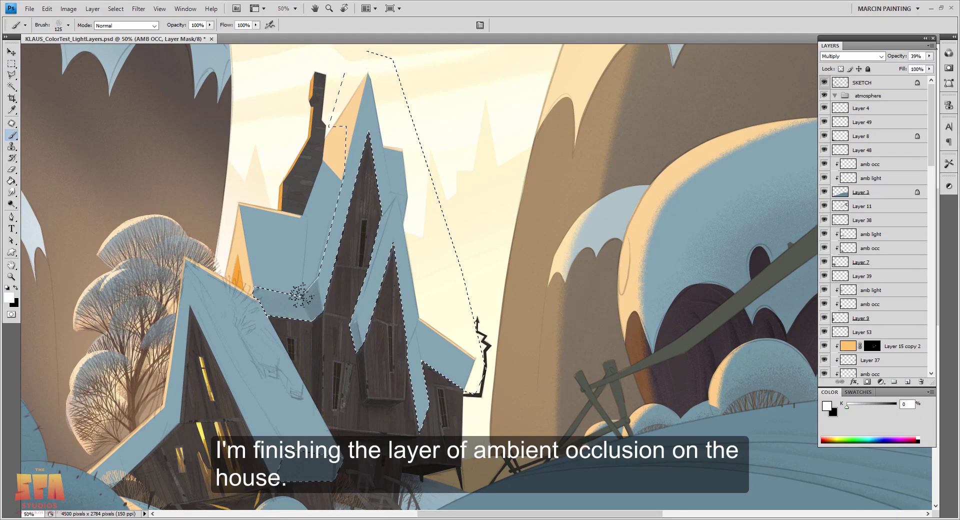
Select further roof sections around the narrow front gable and the side annex and brush ambient occlusion into them.
key(ctrl+plus)
key(l)
click(399, 328)
double_click(403, 385)
key(b)
drag(429, 414, 418, 408)
key(ctrl+d)
key(l)
click(400, 484)
double_click(403, 386)
key(b)
mouse_move(931, 125)
mouse_down()
mouse_move(931, 210)
mouse_move(931, 125)
mouse_up()
key(ctrl+d)
Lasso a small patch on the tower roof behind the narrow gable and brush ambient occlusion into it.
click(824, 83)
key(l)
click(353, 100)
key(ctrl+comma)
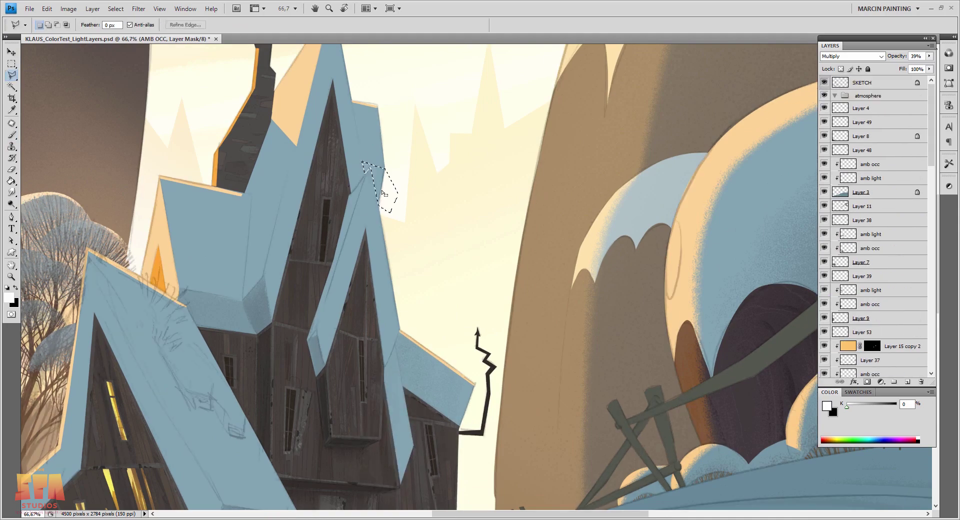
key(b)
key(ctrl+comma)
Roughen the roof shading edges on the AMB OCC mask with a black 35 px textured brush.
key(x)
key(F5)
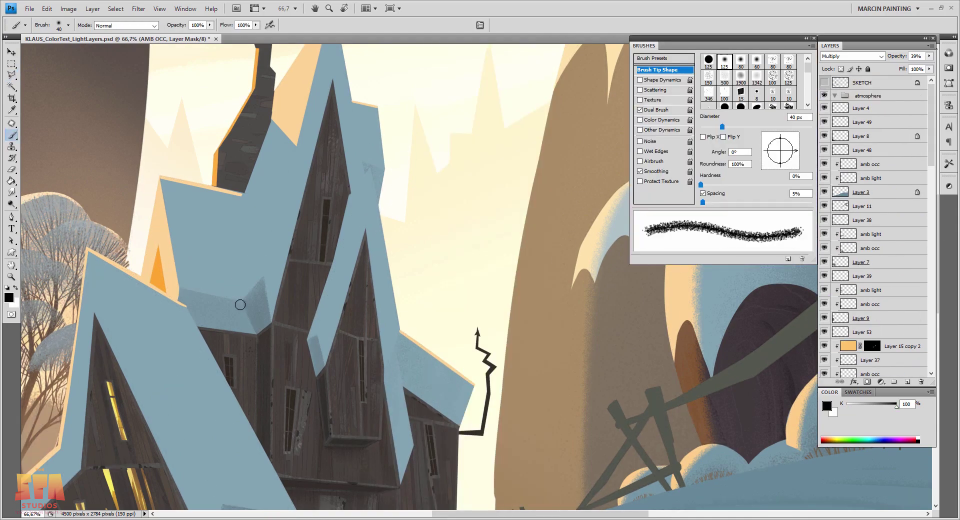
key(bracketleft)
scroll(240, 325, down, 5)
scroll(322, 406, up, 5)
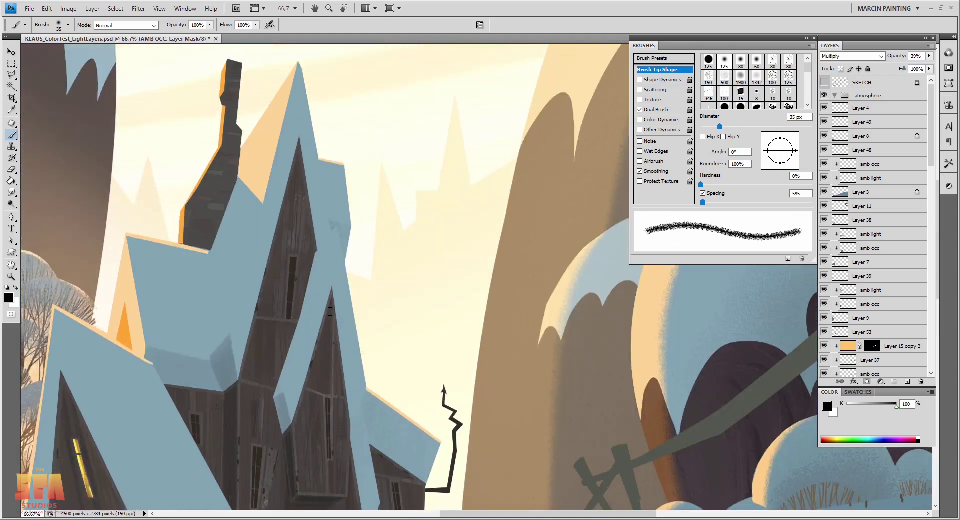
Add a clipped layer named "amb light" above AMB OCC and give it a layer mask.
key(ctrl+minus)
key(ctrl+minus)
key(ctrl+shift+alt+n)
double_click(884, 233)
text(amb light)
key(Return)
click(867, 382)
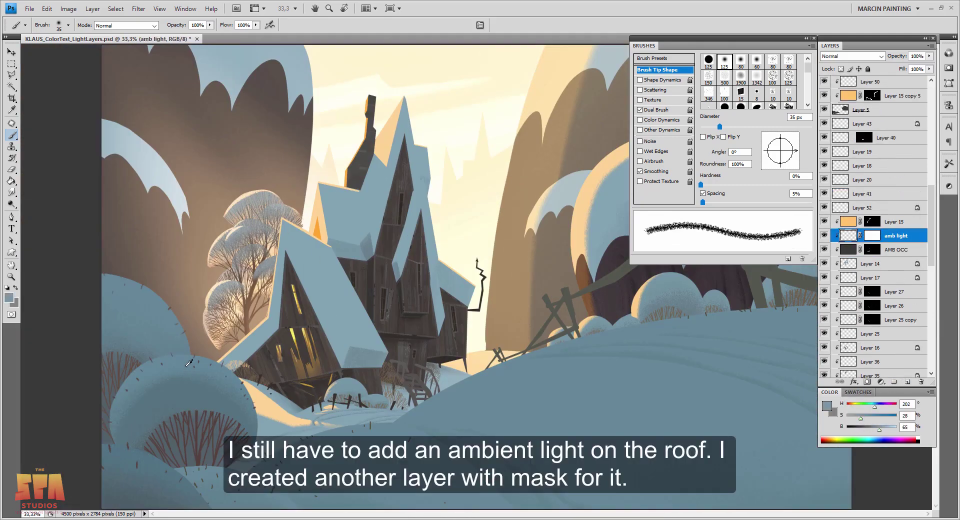
Fill the amb light layer with blue (H 199, S 43, B 63) and fill its mask with black.
key(i)
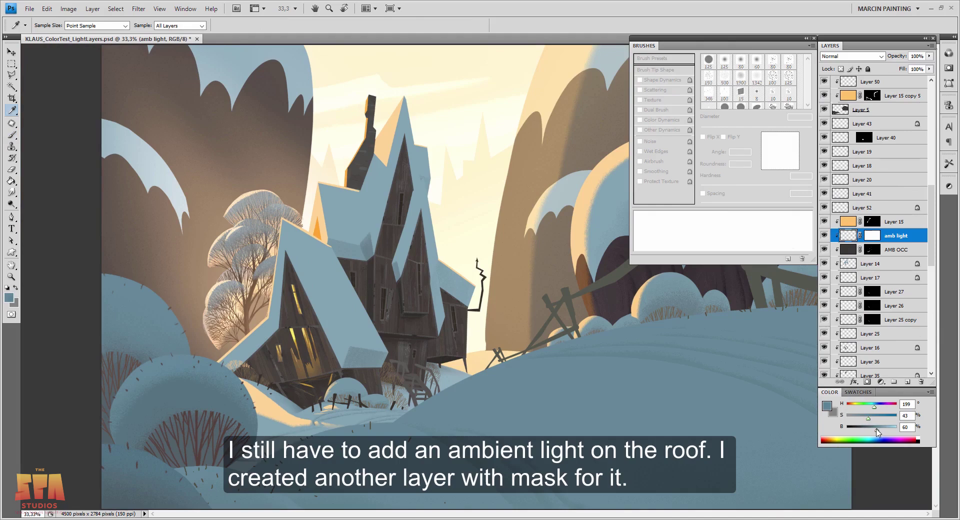
key(alt+BackSpace)
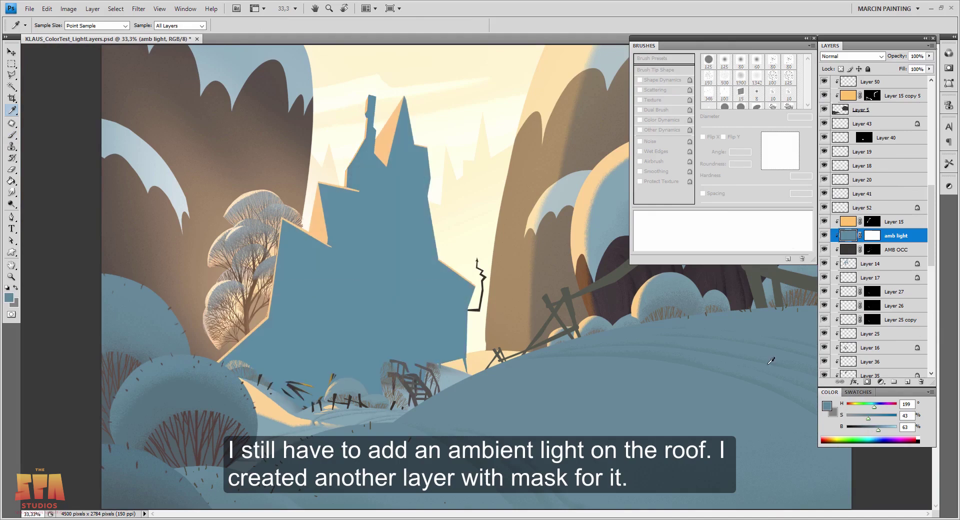
click(868, 239)
key(alt+BackSpace)
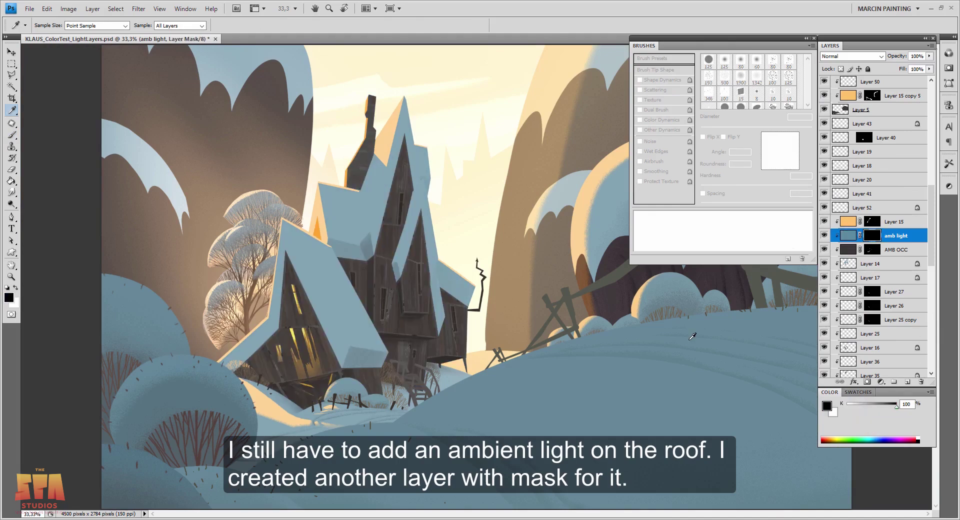
Outline the front building's large side roof slope with the Polygonal Lasso and reveal the amb light layer there through its mask.
key(l)
key(ctrl+plus)
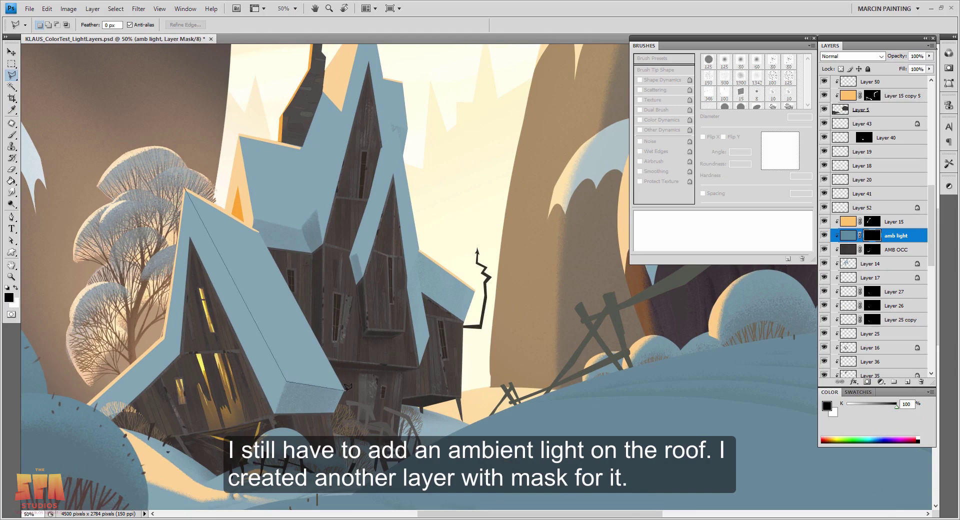
click(198, 187)
key(ctrl+plus)
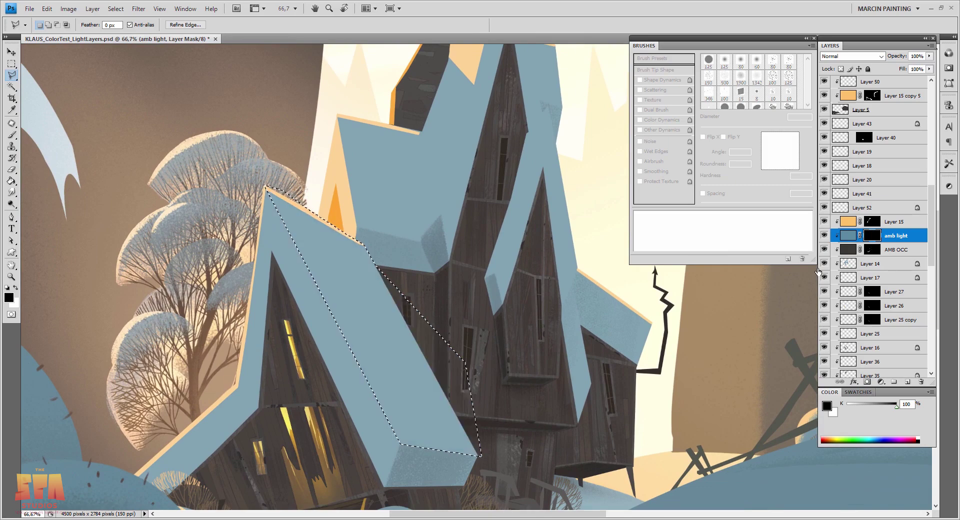
key(Delete)
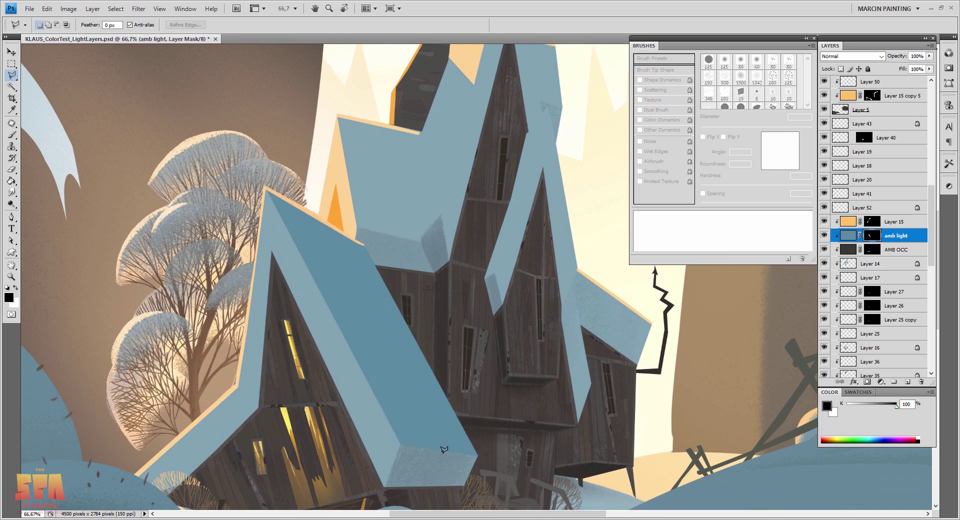
key(b)
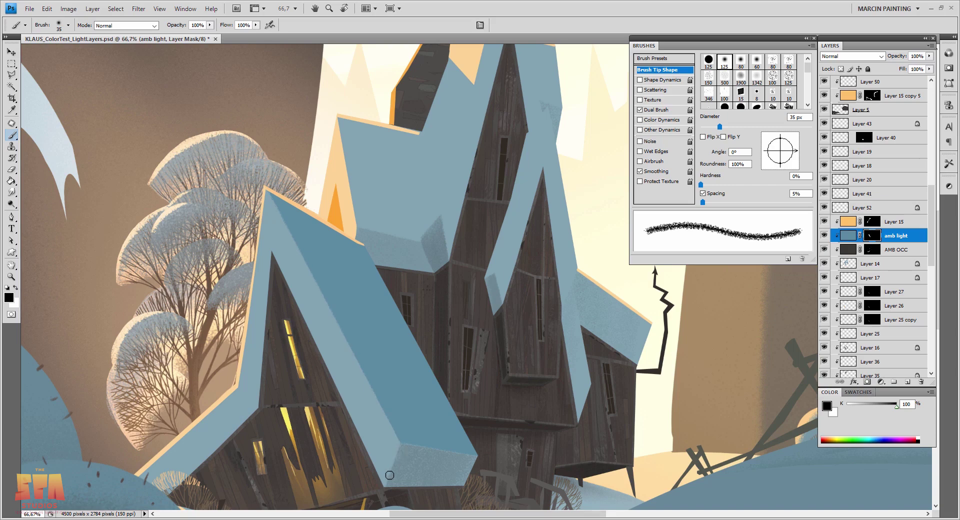
Try a different blend mode on the amb light layer and return it to Normal.
click(848, 235)
click(850, 56)
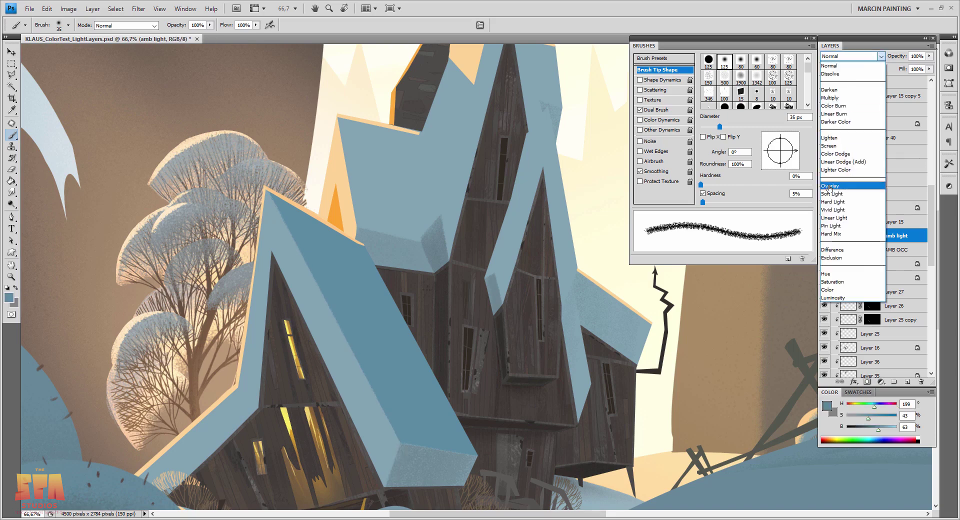
click(845, 178)
key(ctrl+minus)
key(ctrl+minus)
key(ctrl+minus)
click(850, 56)
click(840, 71)
Adjust the amb light layer's colour with Hue/Saturation: Hue -2, Saturation +13, Lightness +23.
key(ctrl+u)
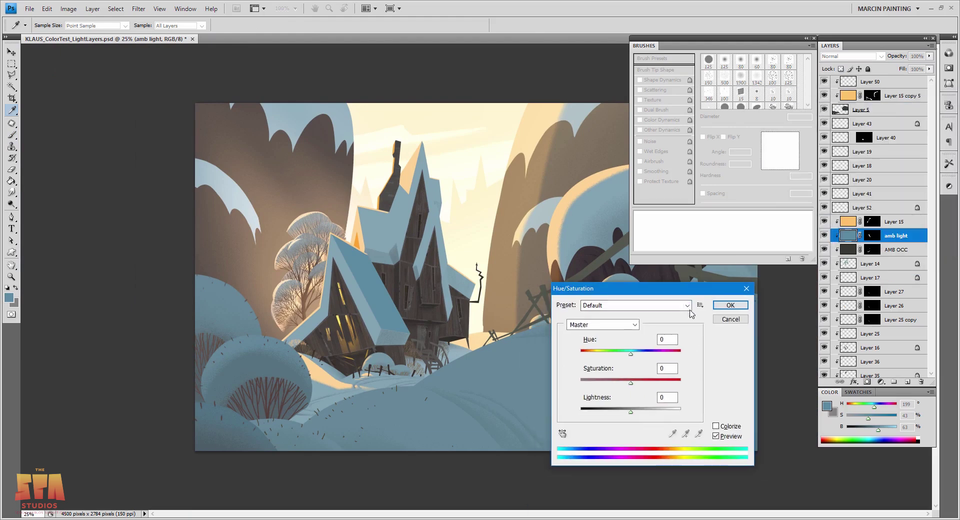
drag(631, 412, 641, 411)
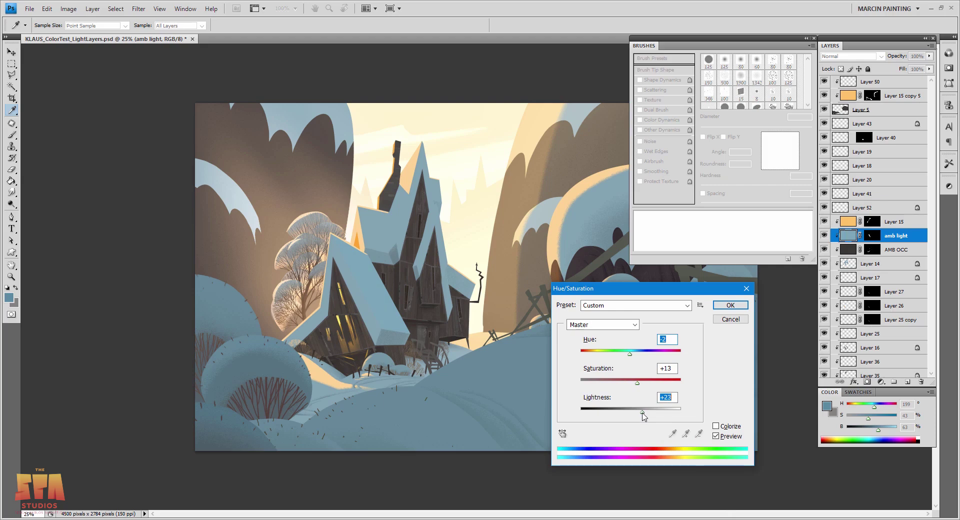
key(Return)
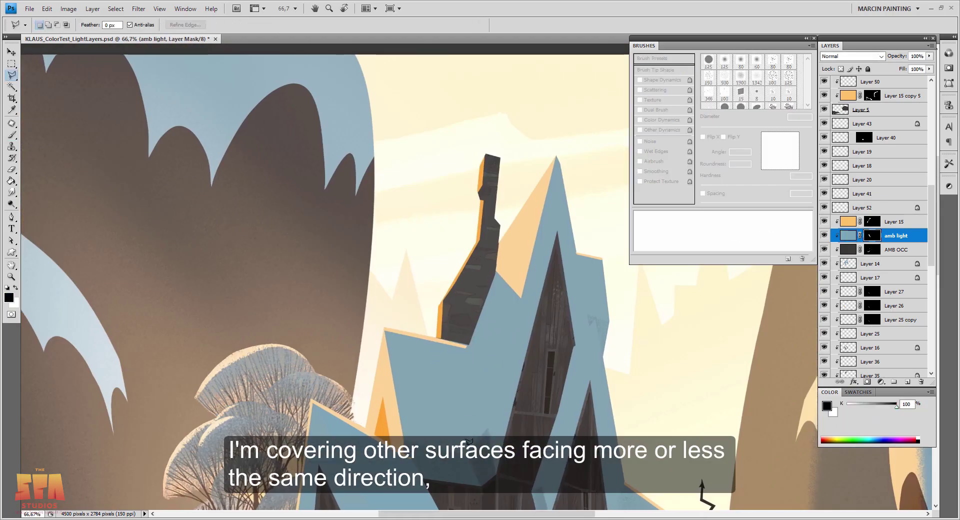
Refine the amb light mask on the tower roof surfaces facing the same direction with a black 35 px brush.
key(b)
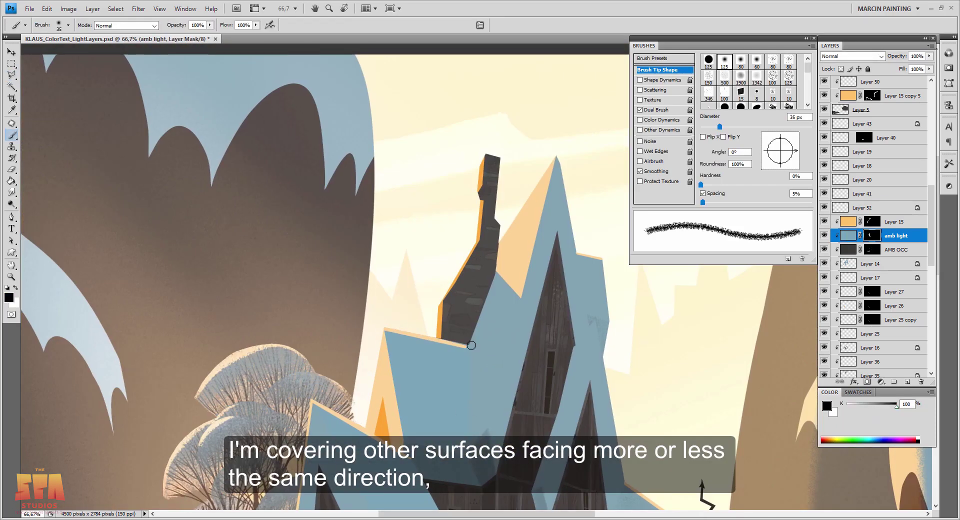
key(ctrl+minus)
key(ctrl+minus)
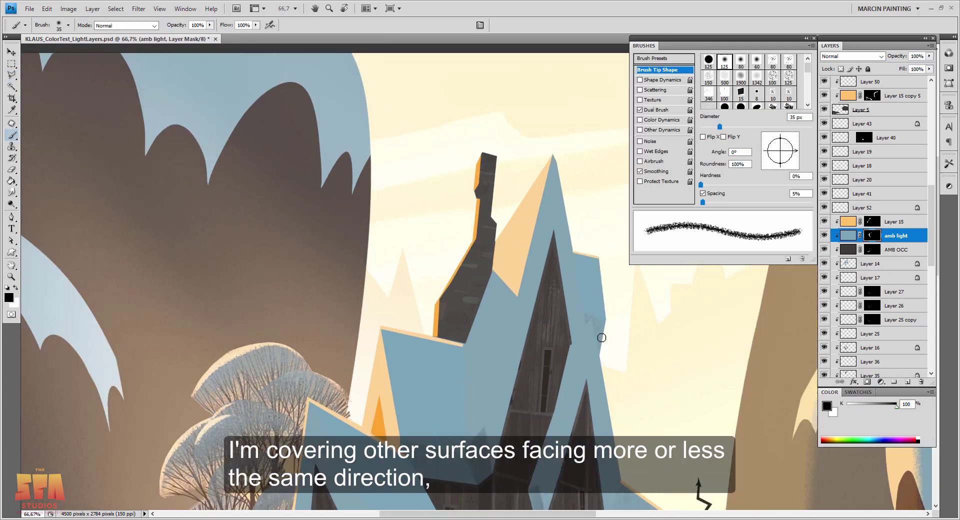
key(ctrl+plus)
key(ctrl+plus)
Add a clipped layer above amb light, fill it with light blue (H 198, S 27, B 74) and hide it with a black mask.
click(907, 384)
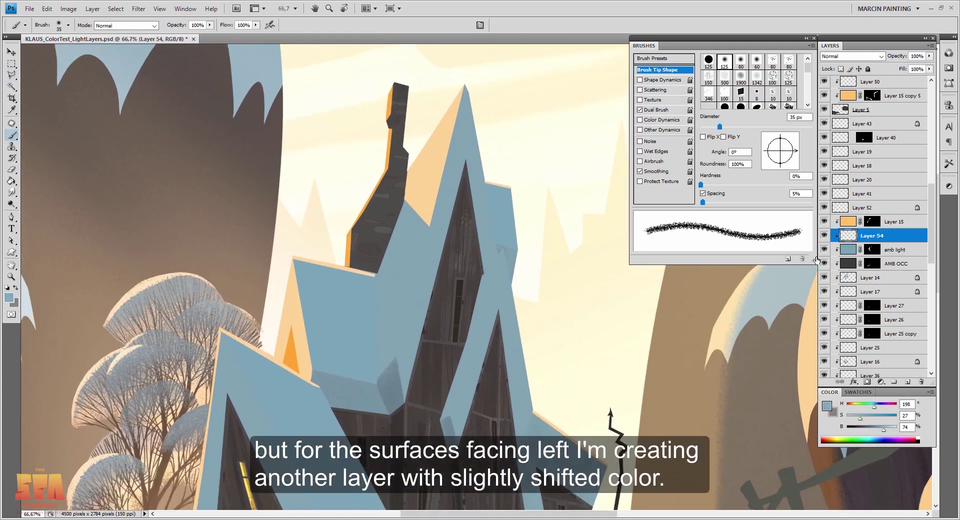
key(alt+BackSpace)
click(867, 382)
key(ctrl+i)
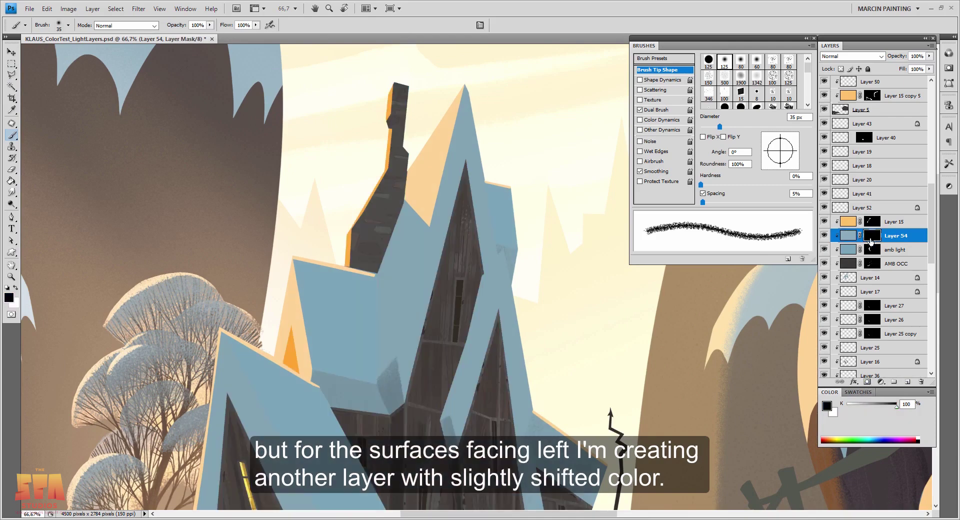
Outline the left-facing tower roof face and narrow gable strip with the Polygonal Lasso and fill them with white on Layer 54's mask.
key(l)
click(398, 356)
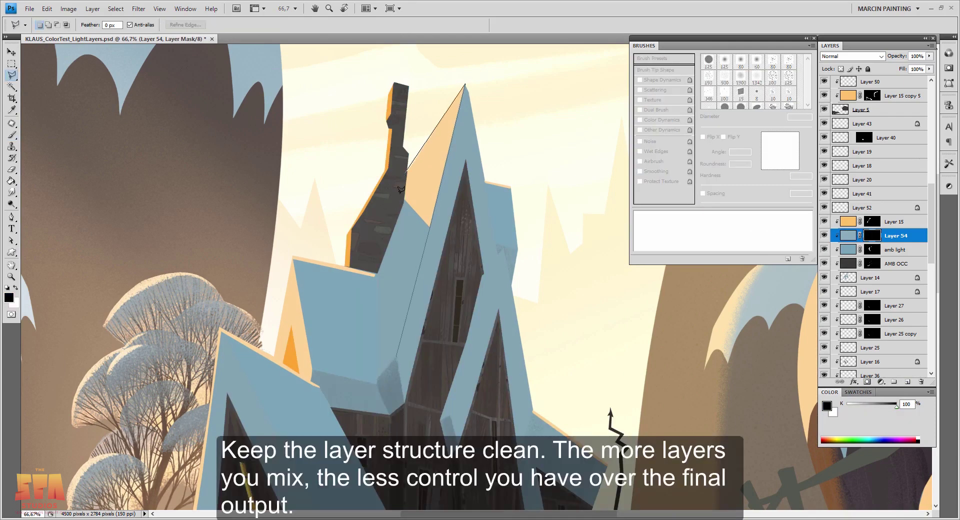
click(378, 373)
click(484, 274)
click(502, 248)
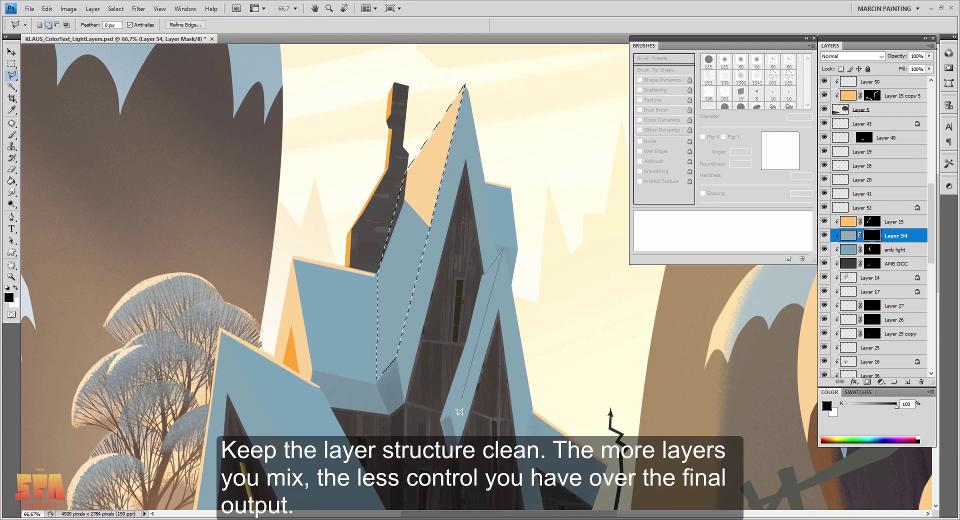
click(483, 273)
key(ctrl+BackSpace)
key(ctrl+d)
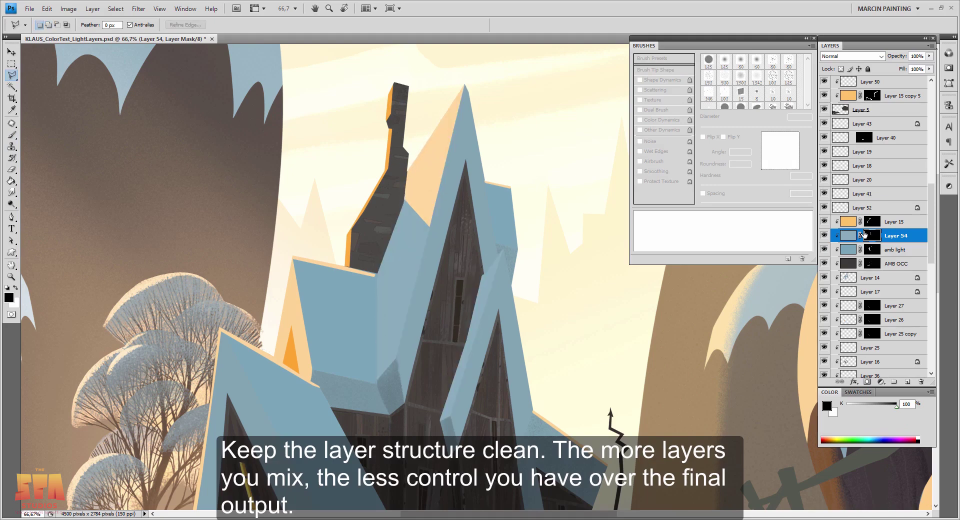
Distort the edges of the left-facing roof light on Layer 54's mask with a black 35 px textured brush.
key(b)
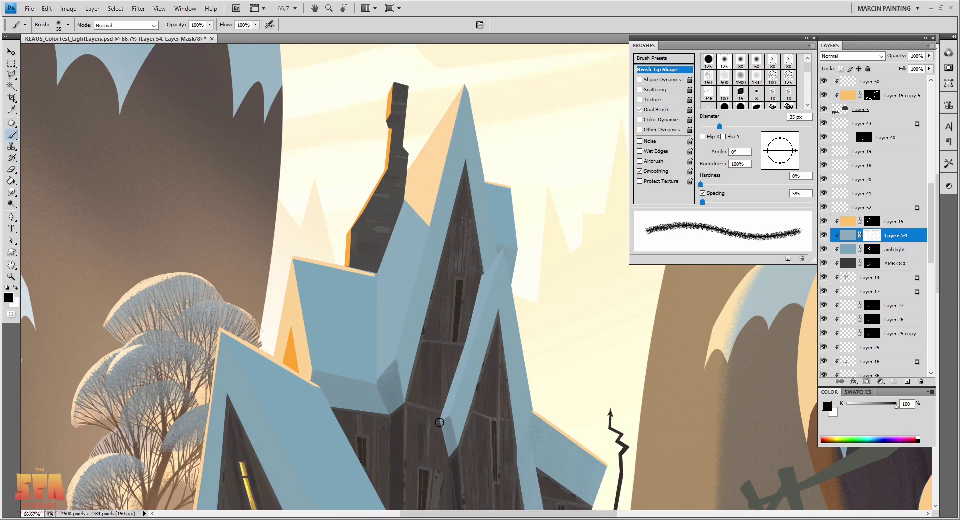
key(ctrl+plus)
key(ctrl+plus)
drag(485, 425, 514, 298)
drag(473, 487, 532, 386)
drag(367, 207, 375, 411)
drag(341, 484, 348, 467)
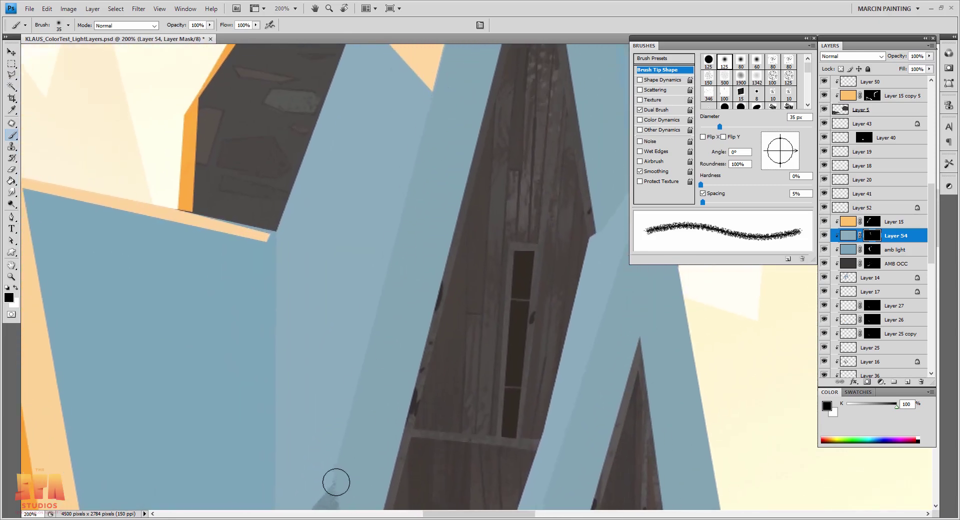
drag(390, 388, 445, 253)
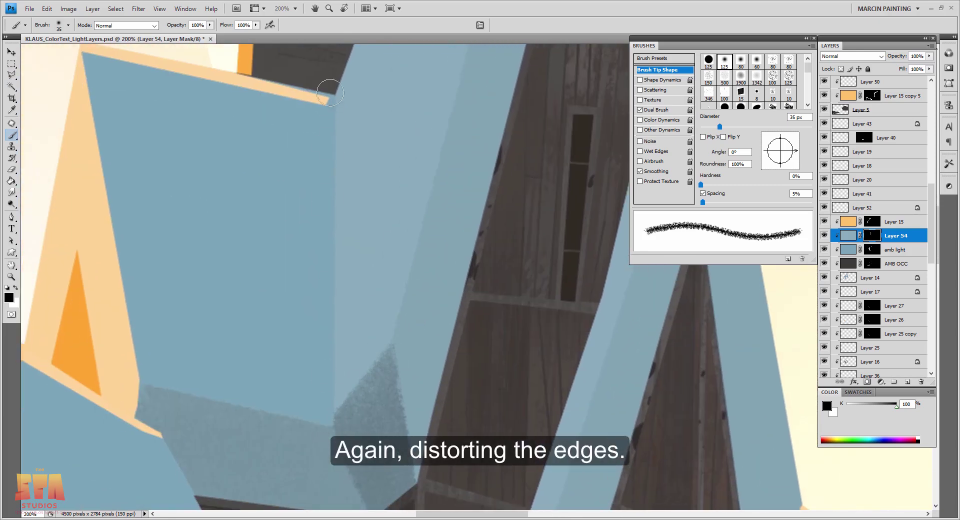
drag(523, 150, 460, 467)
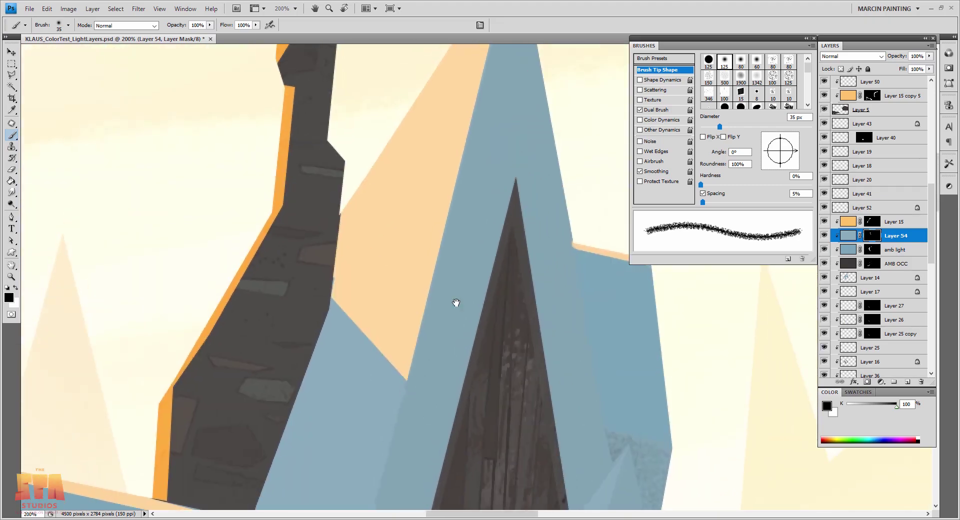
key(ctrl+minus)
key(ctrl+minus)
key(ctrl+minus)
key(ctrl+minus)
key(i)
key(ctrl+u)
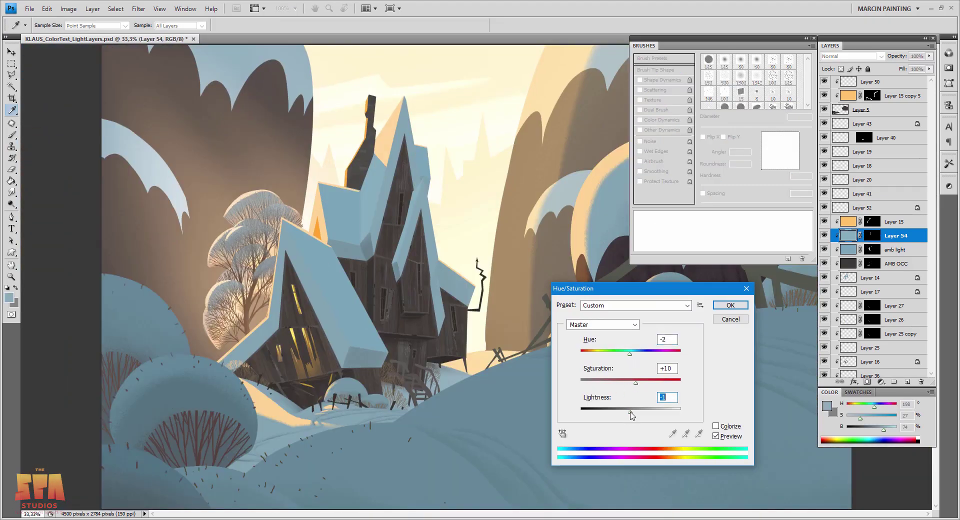
key(Escape)
Shift Layer 54's roof light colour with Hue/Saturation: Hue -141, Saturation -90, Lightness -3.
key(ctrl+u)
drag(630, 354, 592, 355)
click(588, 380)
mouse_move(635, 411)
mouse_down()
mouse_move(626, 413)
mouse_move(633, 417)
mouse_up()
key(ctrl+minus)
key(ctrl+minus)
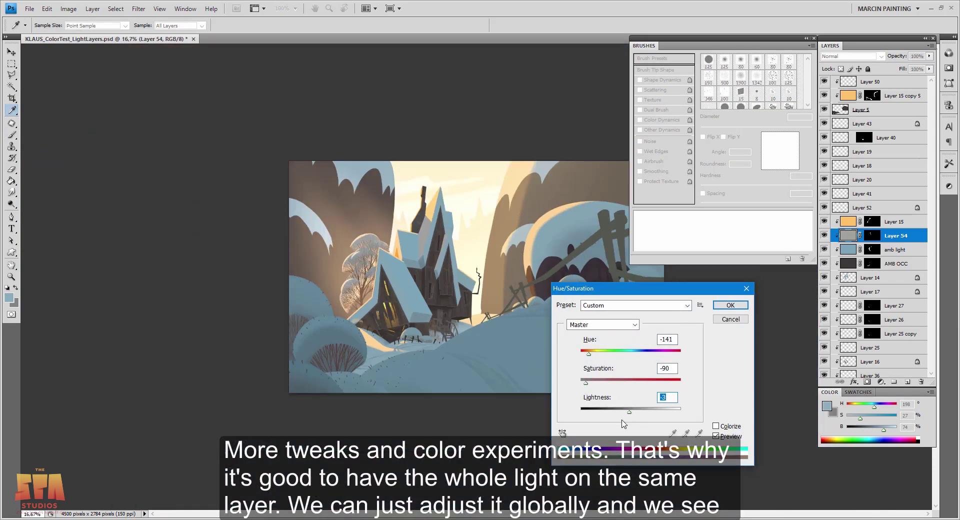
click(730, 305)
Shift amb light's colour with Hue/Saturation (Hue -155, Saturation -54, Lightness -7) and reduce the layer's opacity to 30%.
key(alt+bracketleft)
key(ctrl+u)
drag(615, 339, 595, 339)
drag(625, 368, 608, 368)
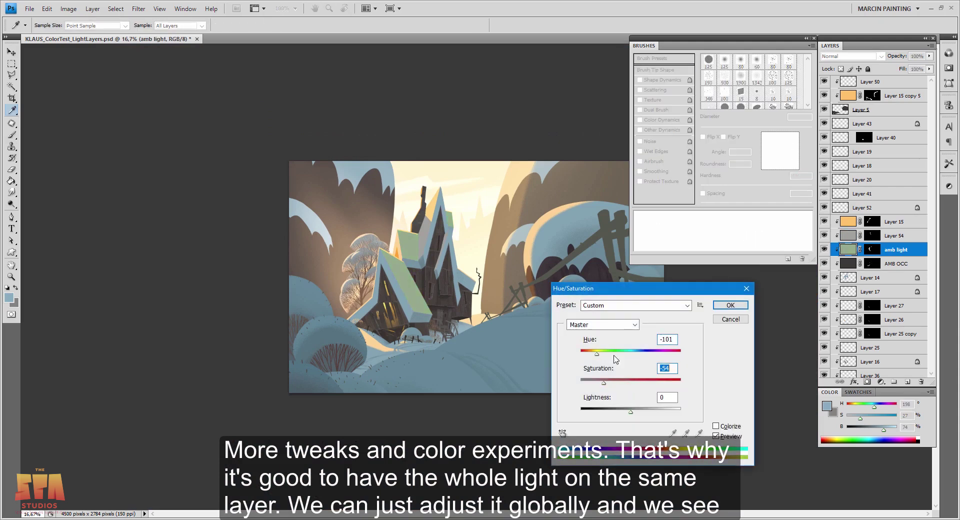
drag(630, 414, 627, 413)
drag(593, 354, 587, 354)
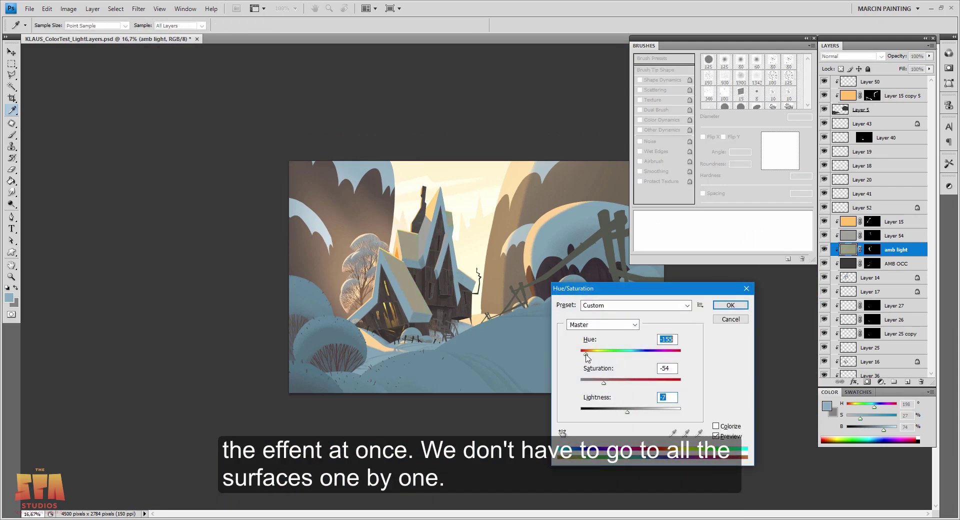
click(730, 305)
key(b)
drag(929, 55, 895, 69)
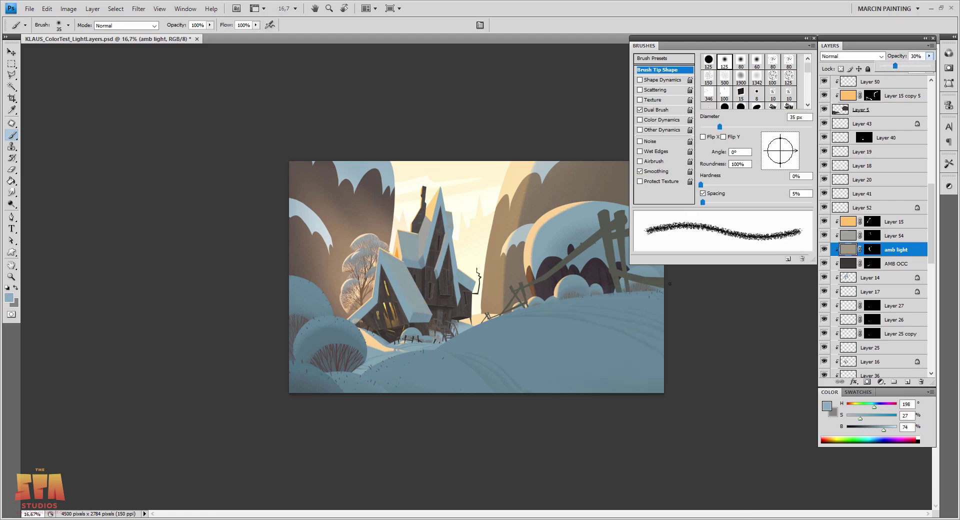
Save one history snapshot of the original blue roof lights and another of the latest greyer version.
key(F9)
click(89, 441)
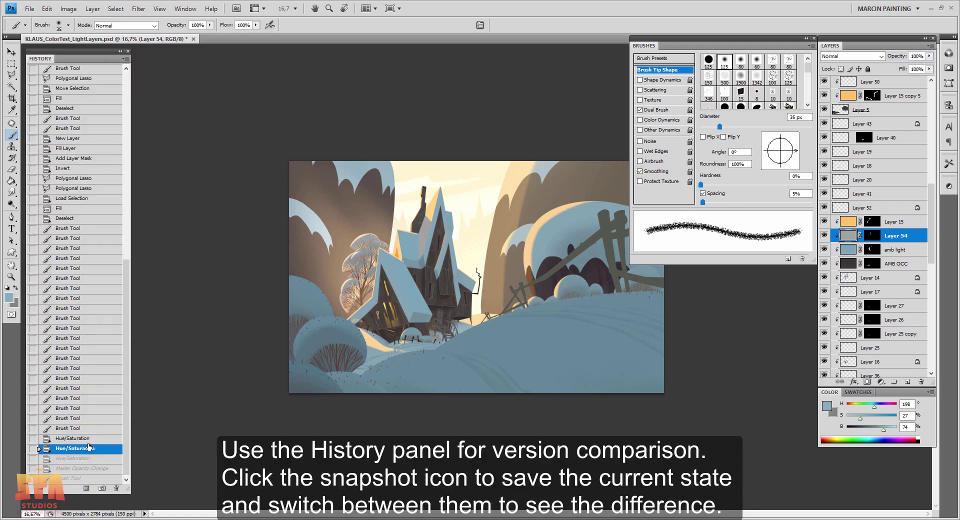
click(74, 479)
click(77, 441)
click(103, 489)
click(75, 478)
click(103, 489)
Alternate between Snapshot 1 and Snapshot 2 to compare the roof light versions, finishing on Snapshot 1.
scroll(125, 195, up, 10)
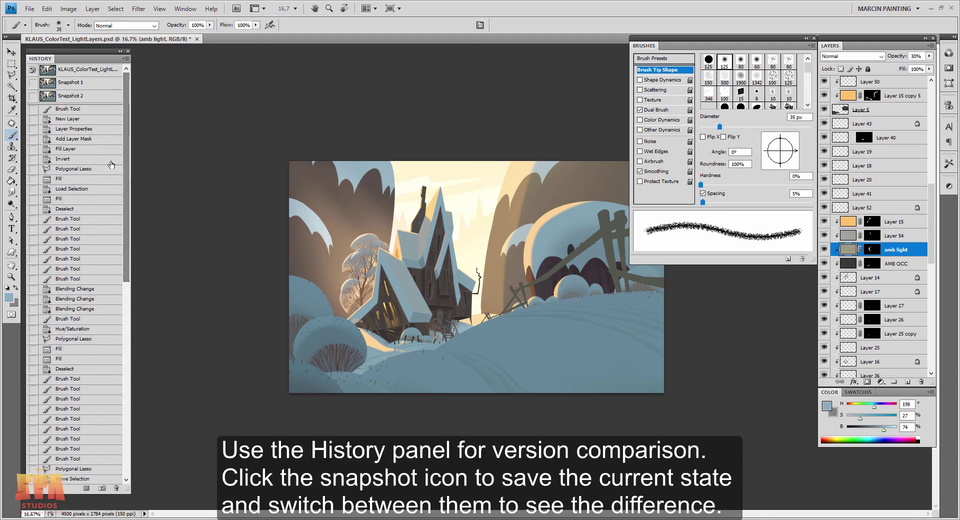
click(70, 82)
click(70, 95)
click(70, 82)
click(72, 95)
click(99, 87)
click(102, 96)
click(102, 88)
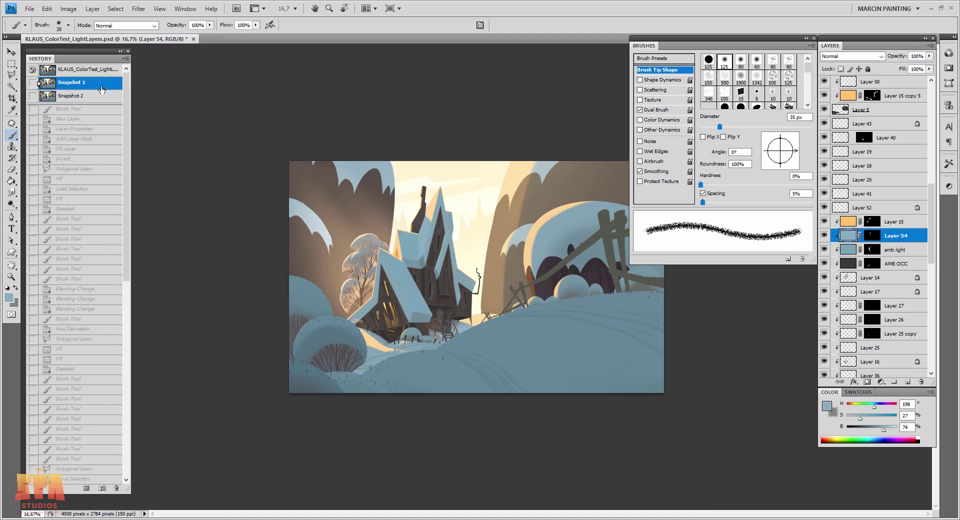
click(103, 98)
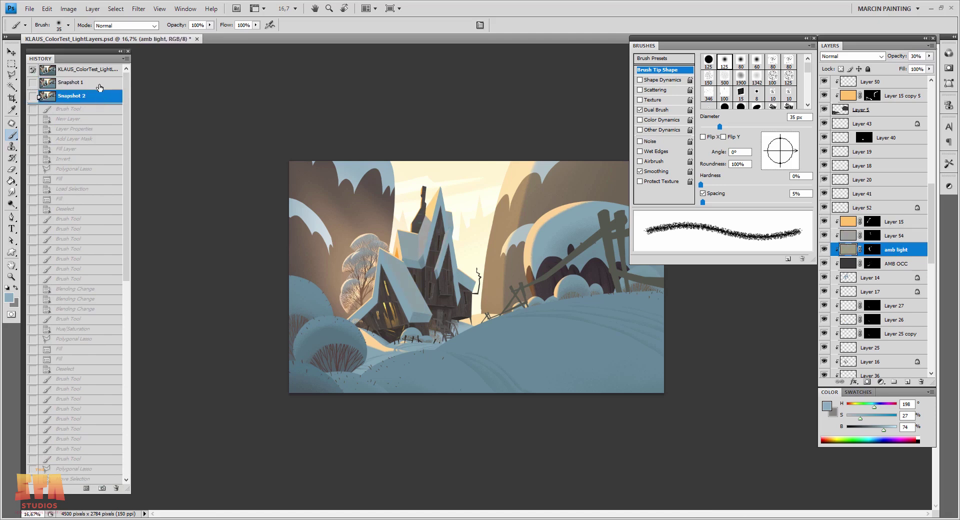
click(100, 84)
key(F9)
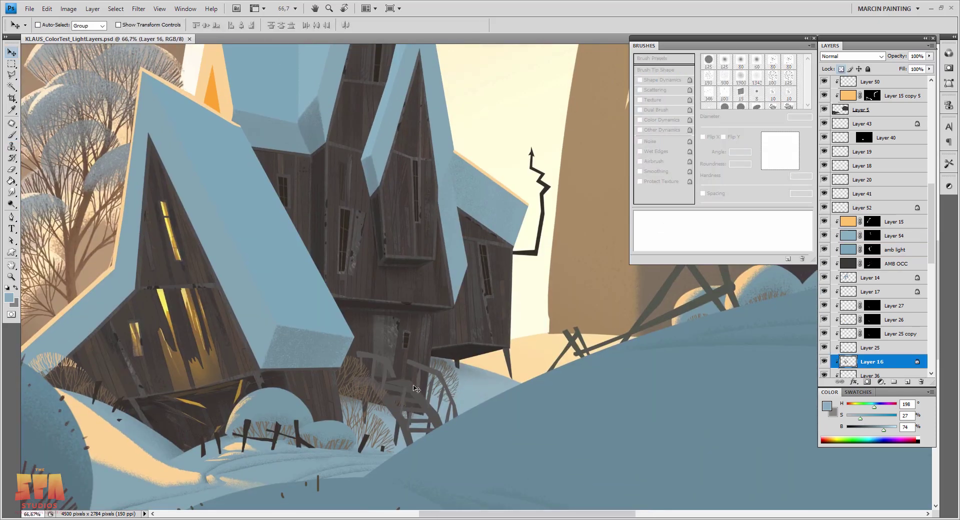
Paint fine dark details on the house door on Layer 16 with a small pressure-sensitive brush (H 30, S 5, B 20).
key(b)
right_click(415, 387)
key(bracketleft)
key(bracketleft)
key(bracketleft)
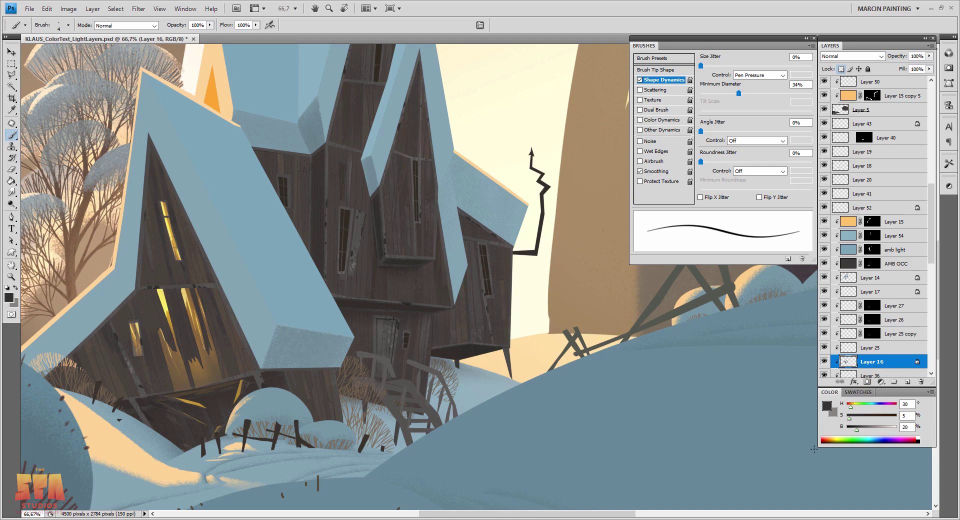
Outline the two side boards of the stairs on Layer 18 with the Polygonal Lasso.
key(l)
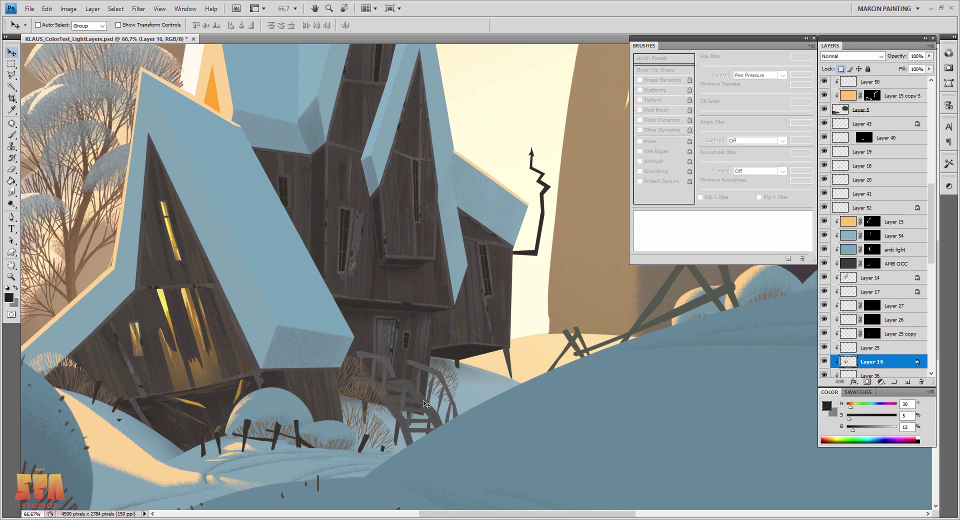
ctrl+click(354, 373)
double_click(372, 376)
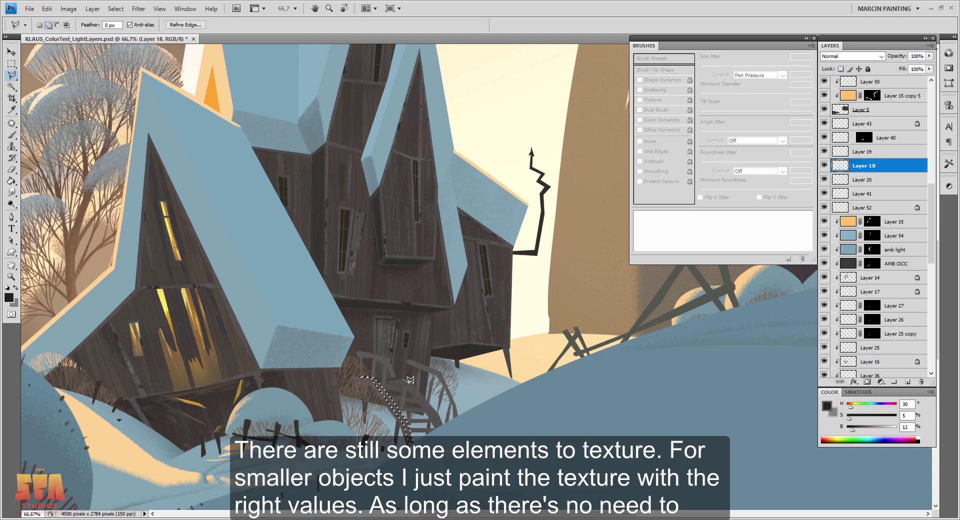
click(440, 413)
double_click(411, 378)
Lock Layer 18's transparent pixels and texture the stair boards with a wood-grain brush in grey (H 30, S 5, B 60).
key(b)
right_click(433, 395)
click(500, 240)
click(877, 428)
key(bracketleft)
key(bracketleft)
drag(423, 395, 390, 415)
key(ctrl+d)
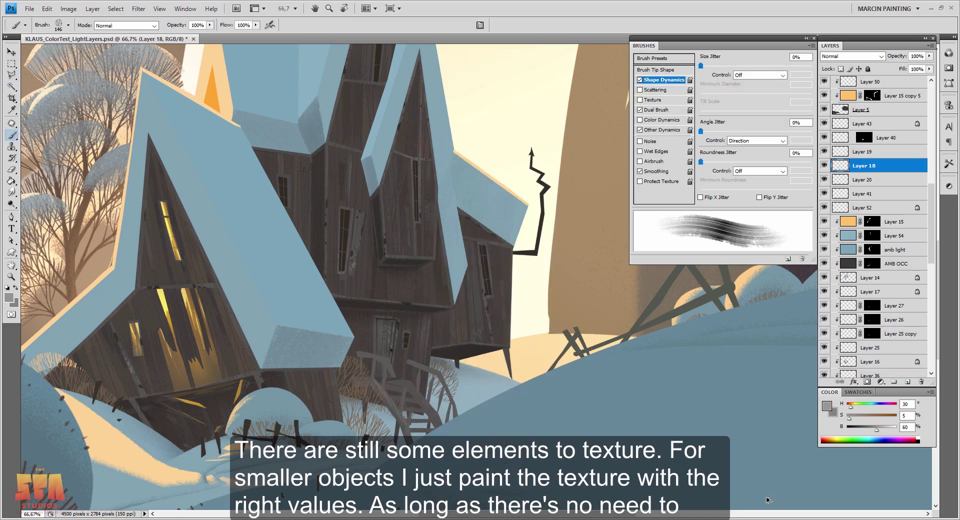
key(slash)
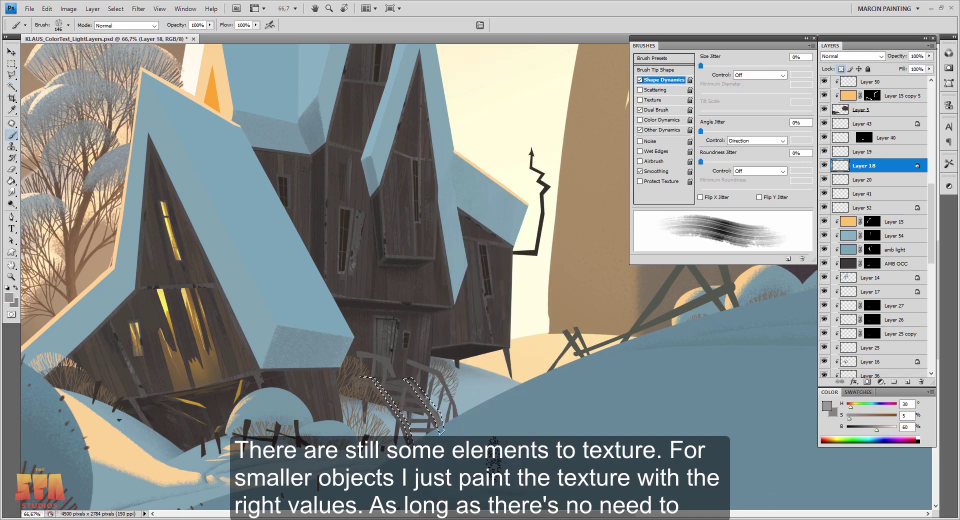
alt+click(445, 430)
key(ctrl+d)
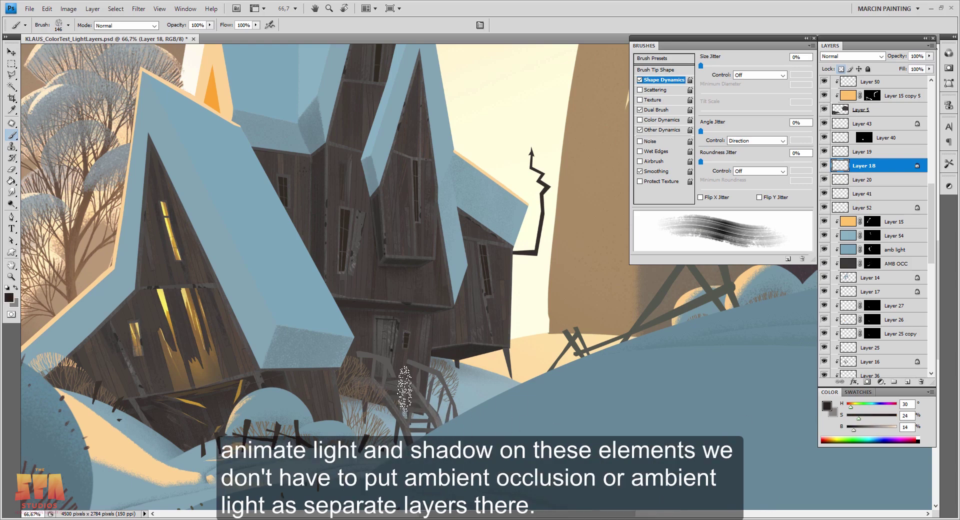
Outline the stair handrail parts on Layer 19 and texture them with light brown wood-grain strokes (H 30, S 24, B 56).
key(l)
key(alt+bracketright)
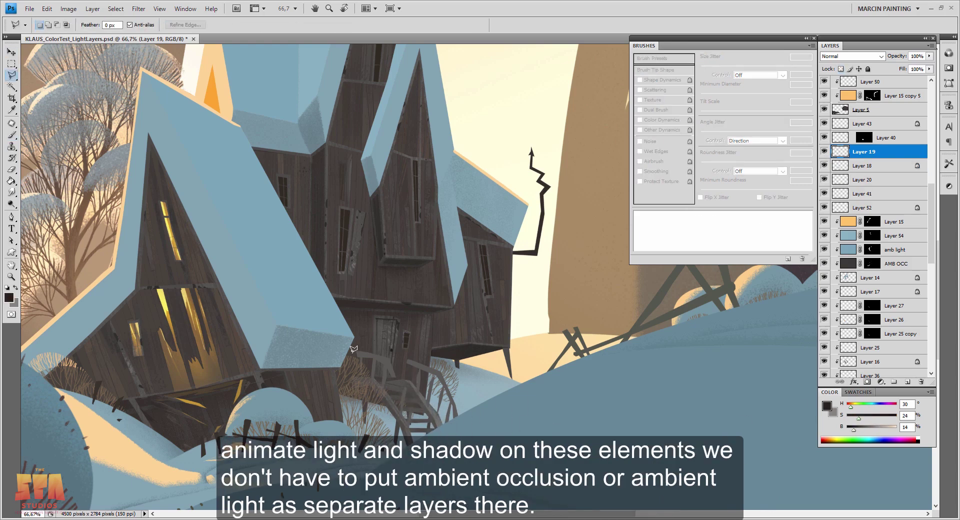
double_click(400, 376)
shift+click(406, 359)
key(b)
mouse_move(415, 360)
mouse_down()
mouse_move(465, 425)
mouse_move(470, 450)
mouse_move(448, 478)
mouse_up()
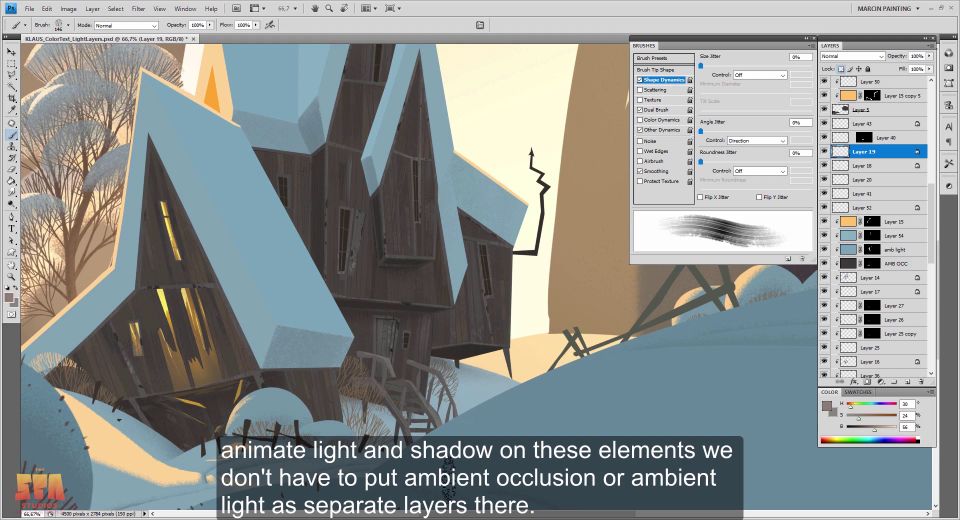
Outline the fence's lower right rail on Layer 11 and texture it with dark wood-grain strokes (H 78, S 11, B 19).
key(ctrl+minus)
key(ctrl+minus)
key(ctrl+minus)
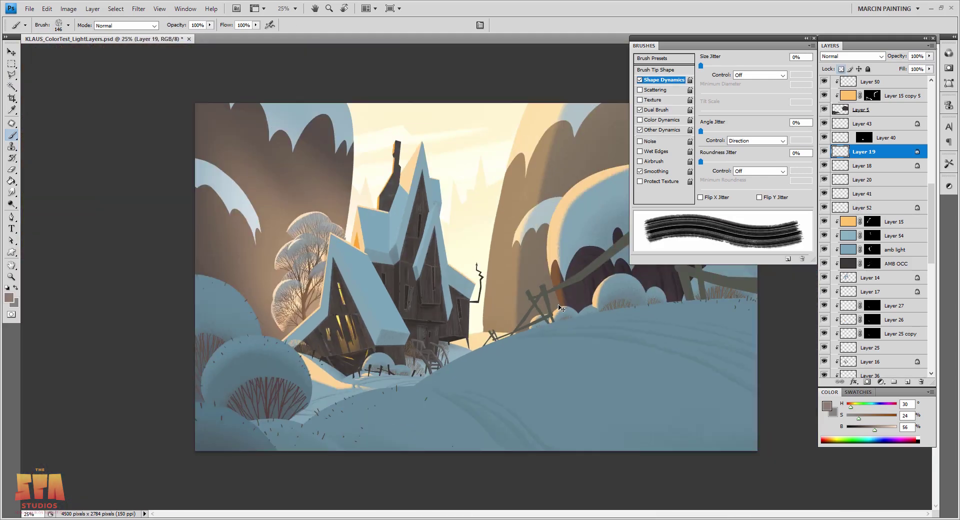
key(ctrl+plus)
key(ctrl+plus)
key(ctrl+minus)
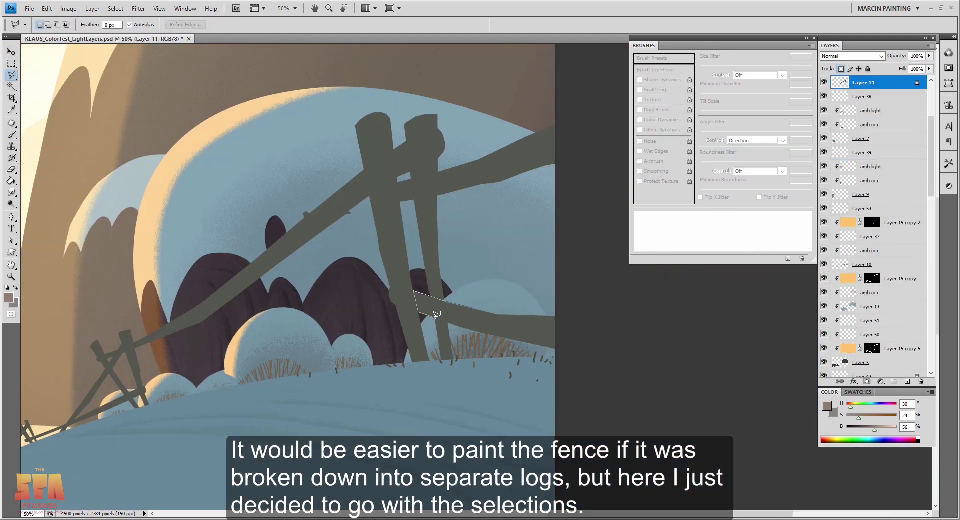
double_click(436, 314)
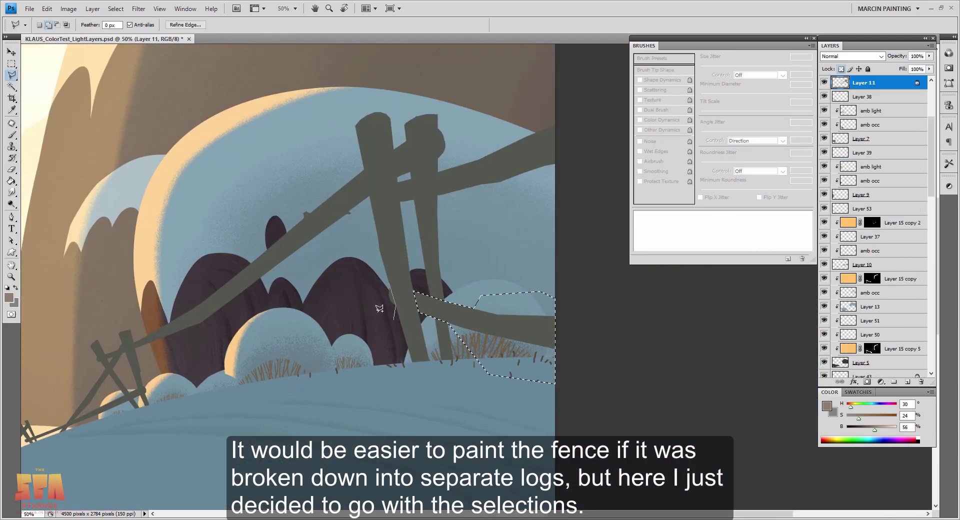
key(b)
right_click(608, 365)
double_click(560, 150)
right_click(550, 350)
double_click(575, 200)
key(ctrl+h)
Outline the large front fence post on Layer 11 with the Polygonal Lasso.
key(l)
click(431, 361)
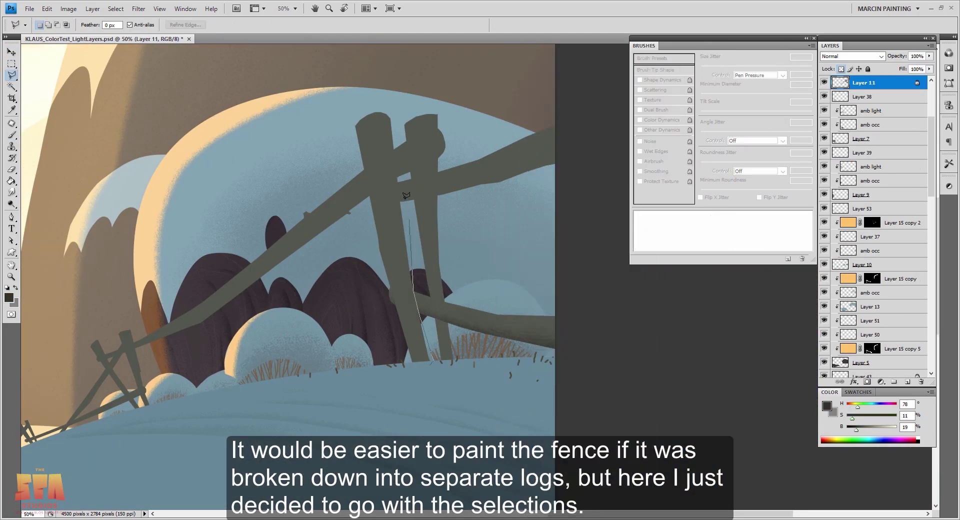
click(371, 300)
click(390, 289)
click(401, 366)
double_click(438, 379)
Texture the front fence post with two different dark wood-grain brushes and clear the selection.
key(b)
right_click(415, 280)
double_click(480, 286)
drag(386, 232, 393, 272)
right_click(423, 331)
double_click(480, 338)
drag(390, 238, 420, 378)
key(ctrl+d)
Outline the visible sections of the rear fence post below, between and above the crossing rails.
key(l)
click(436, 361)
click(435, 317)
click(449, 323)
double_click(448, 378)
key(ctrl+plus)
click(416, 304)
click(458, 240)
click(427, 137)
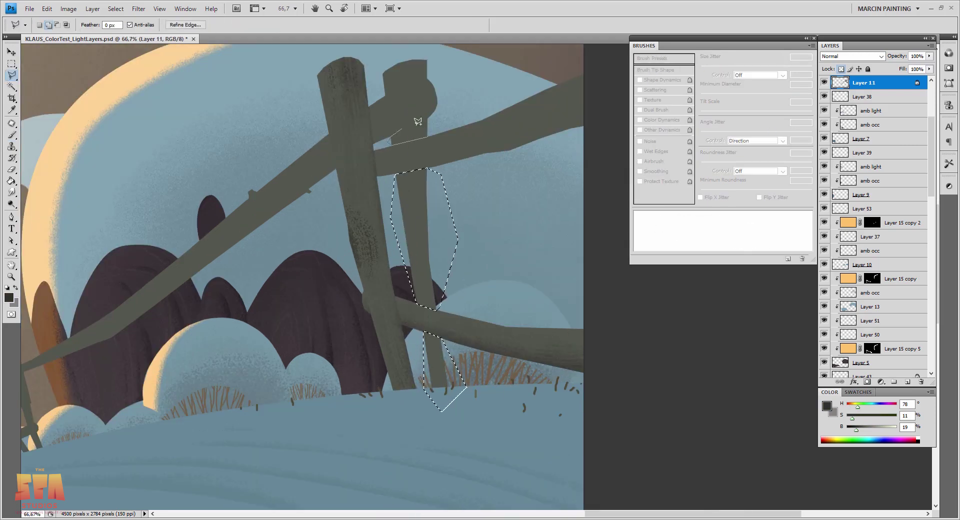
click(447, 67)
click(399, 49)
click(375, 72)
double_click(379, 98)
Texture the selected rear post sections with dark wood-grain strokes, including the post's top.
key(b)
drag(415, 130, 430, 280)
right_click(455, 257)
double_click(511, 264)
drag(413, 116, 420, 132)
drag(392, 86, 423, 73)
key(ctrl+shift+i)
Outline the fence's upper right rail and texture it with rough dark bark strokes.
key(l)
drag(434, 300, 404, 401)
alt+shift+click(564, 155)
click(344, 251)
double_click(583, 204)
key(b)
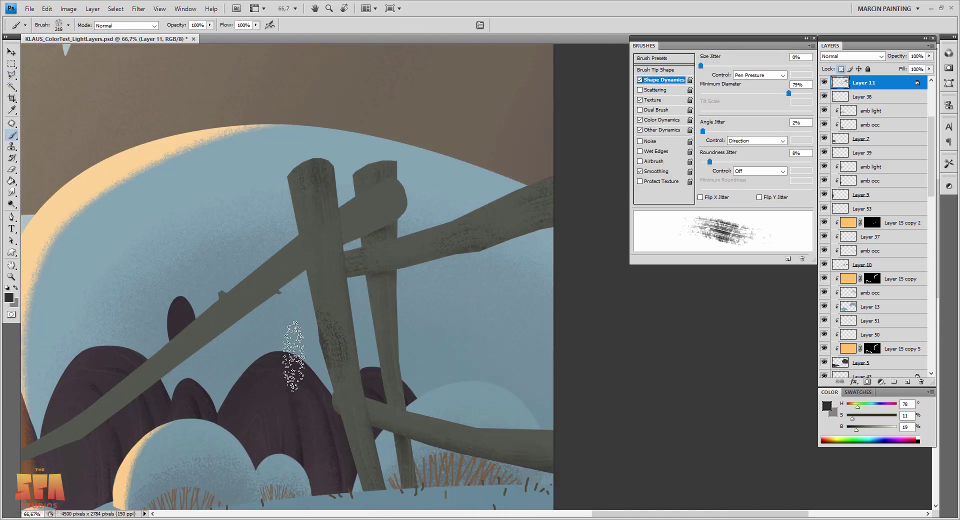
drag(350, 272, 499, 270)
Outline the long diagonal rail, covering its stub behind the front post and the stretch down to the small posts.
key(l)
click(342, 246)
click(417, 204)
click(413, 179)
click(391, 177)
click(339, 205)
click(343, 246)
shift+click(391, 216)
click(404, 265)
click(398, 312)
click(285, 452)
click(129, 485)
click(54, 483)
click(59, 468)
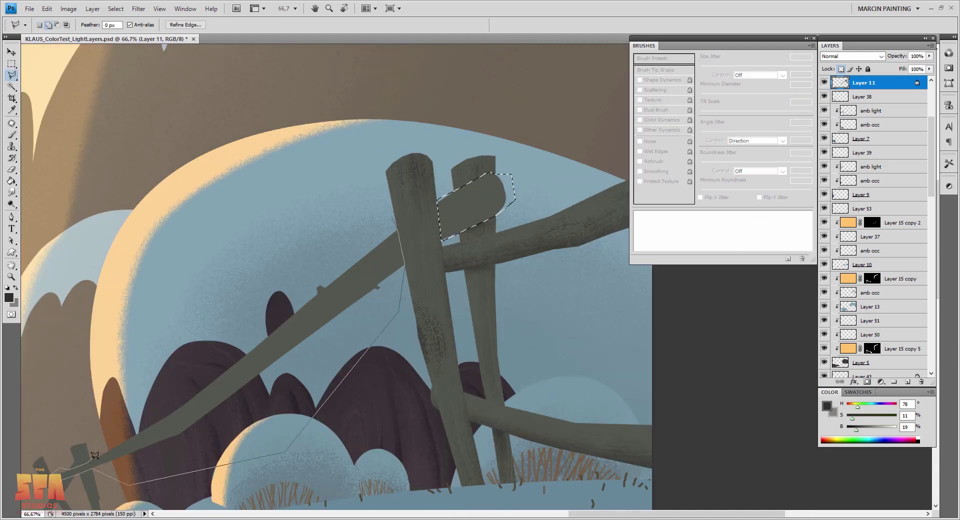
click(347, 239)
click(392, 217)
Texture the selected diagonal rail with a 90 px dark wood-grain brush (H 78, S 11, B 19).
drag(200, 375, 332, 284)
key(b)
mouse_move(395, 248)
mouse_down()
mouse_move(245, 365)
mouse_move(318, 373)
mouse_move(340, 355)
mouse_up()
right_click(448, 360)
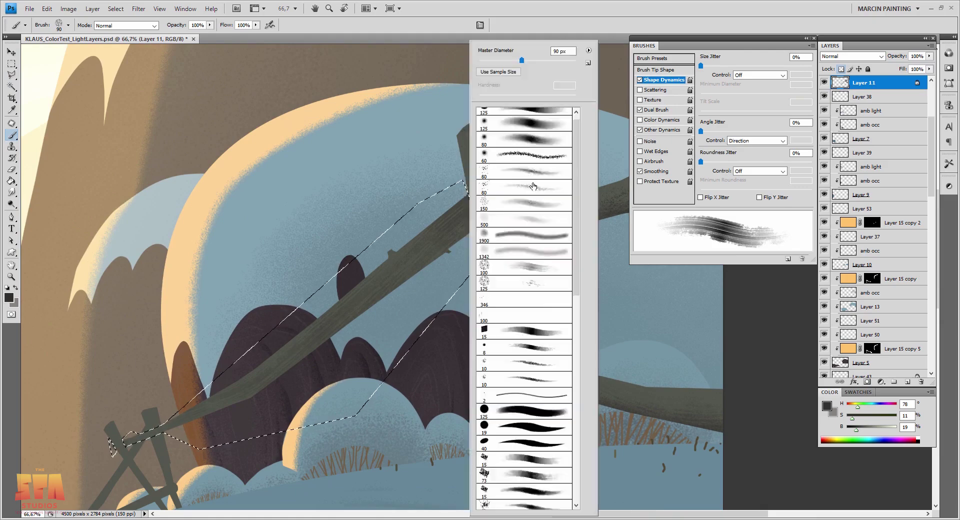
double_click(461, 370)
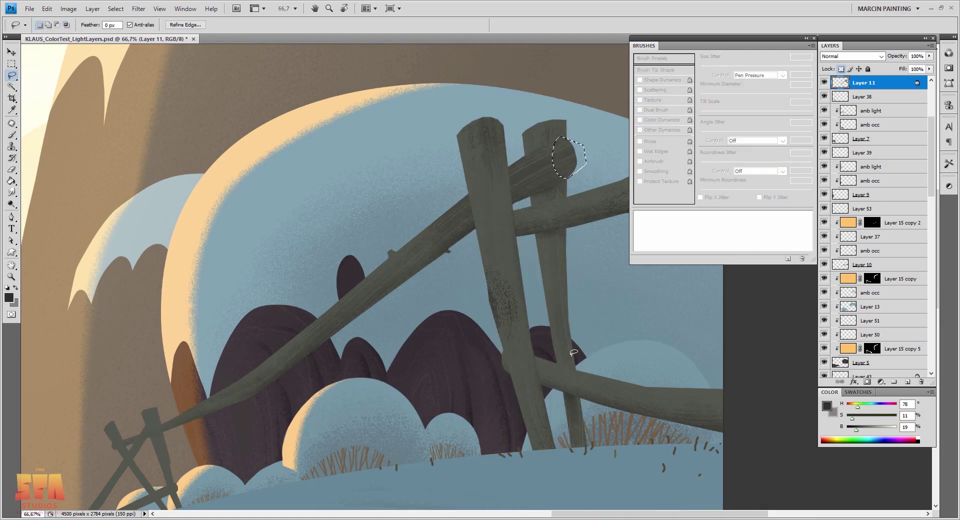
Paint light beige end grain on the diagonal rail's cut end and dark grooves along the wood beside it.
drag(561, 150, 510, 186)
alt+click(600, 165)
key(l)
click(520, 170)
click(555, 152)
drag(473, 210, 440, 236)
key(b)
right_click(495, 352)
double_click(507, 358)
alt+click(503, 305)
key(ctrl+d)
Add lassoed dark cracks to the diagonal rail and the top of the front post (H 73, S 11, B 16).
mouse_move(560, 175)
mouse_down()
mouse_move(455, 223)
mouse_move(478, 217)
mouse_up()
key(l)
key(b)
alt+click(488, 325)
key(l)
drag(472, 109, 494, 195)
drag(497, 258, 504, 287)
key(b)
alt+click(559, 383)
key(ctrl+d)
Outline the leaning left post of the small distant fence section and the top of the post beside it.
key(l)
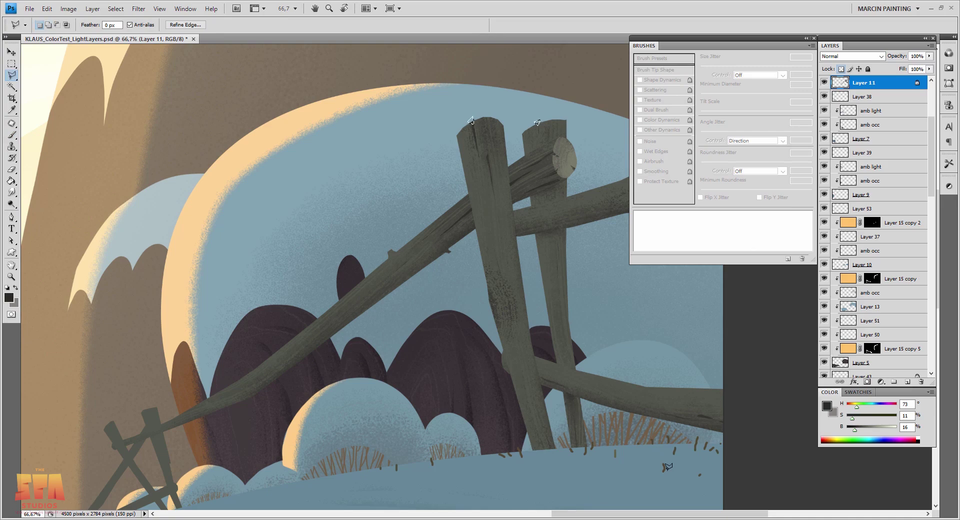
drag(545, 359, 470, 393)
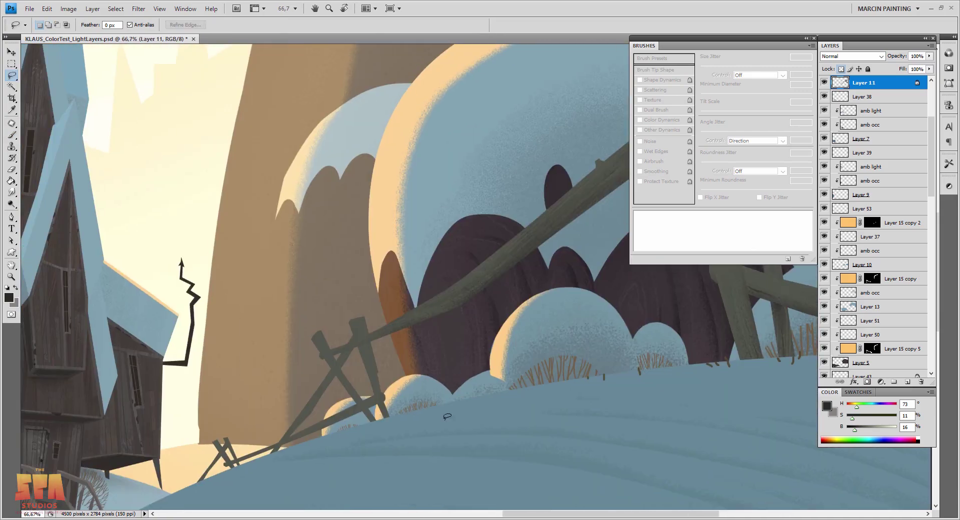
click(337, 372)
click(324, 356)
click(310, 347)
click(308, 335)
click(315, 323)
click(320, 327)
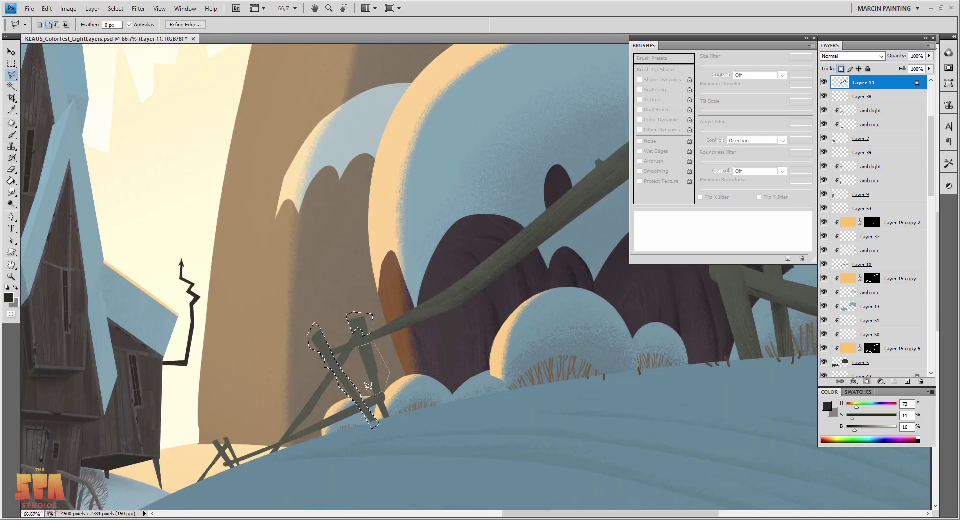
Shade the small fence posts inside lassoed areas and touch the right post's top with a 125 px grey brush (H 25, S 4, B 53).
key(b)
key(l)
click(334, 361)
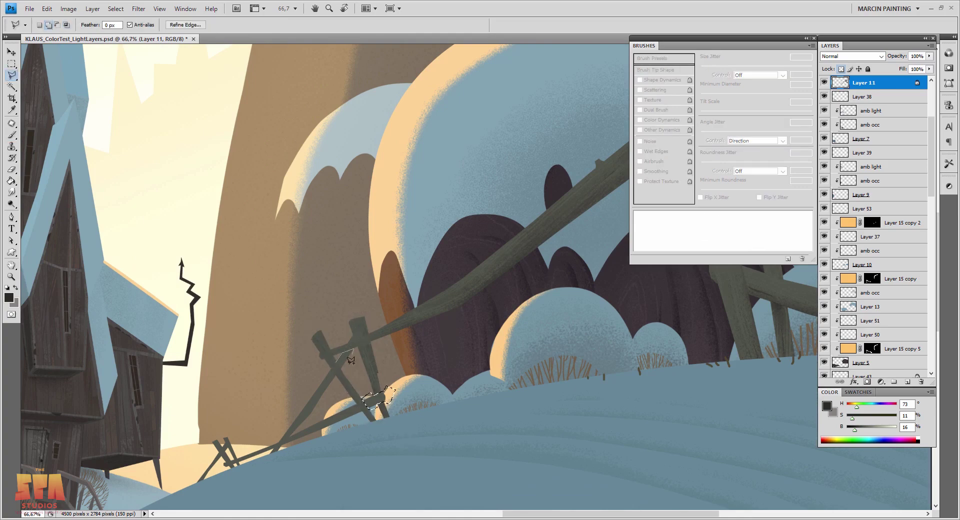
click(346, 340)
key(b)
key(l)
key(x)
key(b)
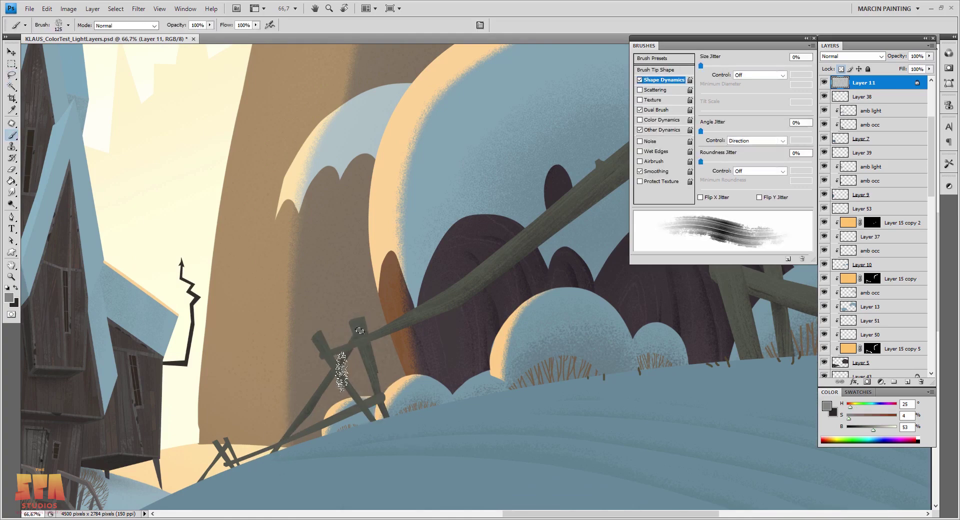
drag(356, 328, 364, 333)
key(ctrl+d)
Outline the joint of the small fence's lower rail and right post, and shade it with an 80 px grainy brush (H 73, S 11, B 16).
key(l)
click(364, 400)
click(369, 408)
click(387, 401)
click(385, 393)
click(375, 394)
click(363, 400)
shift+click(362, 412)
click(362, 420)
key(b)
key(l)
key(b)
key(ctrl+plus)
key(x)
key(period)
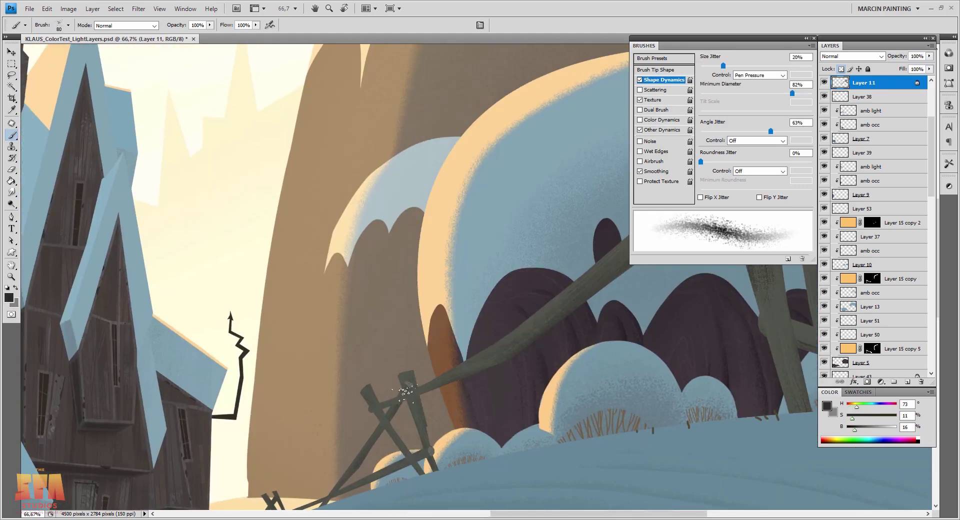
Paint dark cracks along the large fence's upper right rail with a 220 px brush (H 73, S 38, B 13).
scroll(424, 479, down, 4)
key(l)
scroll(572, 268, up, 3)
key(b)
right_click(572, 268)
drag(852, 418, 866, 418)
drag(572, 252, 639, 230)
key(ctrl+d)
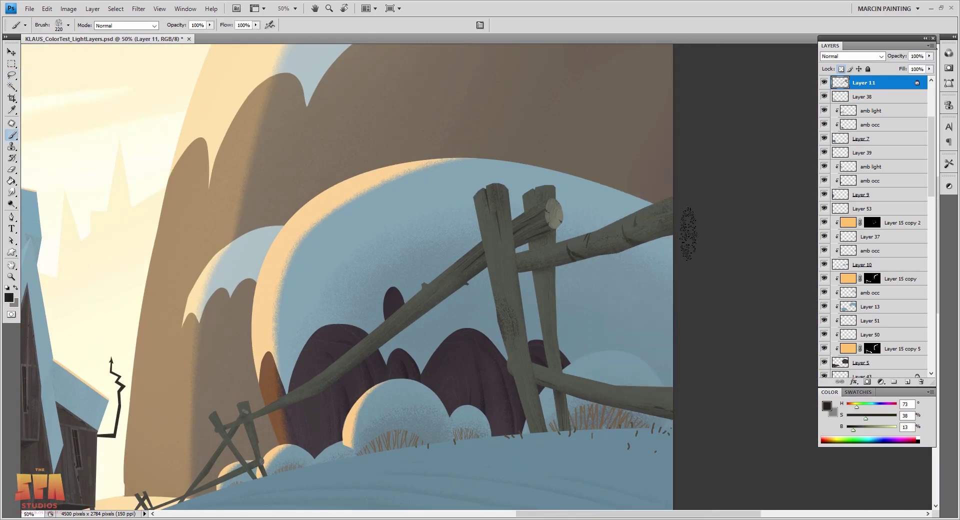
Lasso cracks along the large fence's lower right rail and fill them with the same dark tone.
key(l)
drag(628, 394, 668, 400)
drag(580, 381, 562, 382)
key(b)
key(ctrl+h)
drag(663, 392, 565, 380)
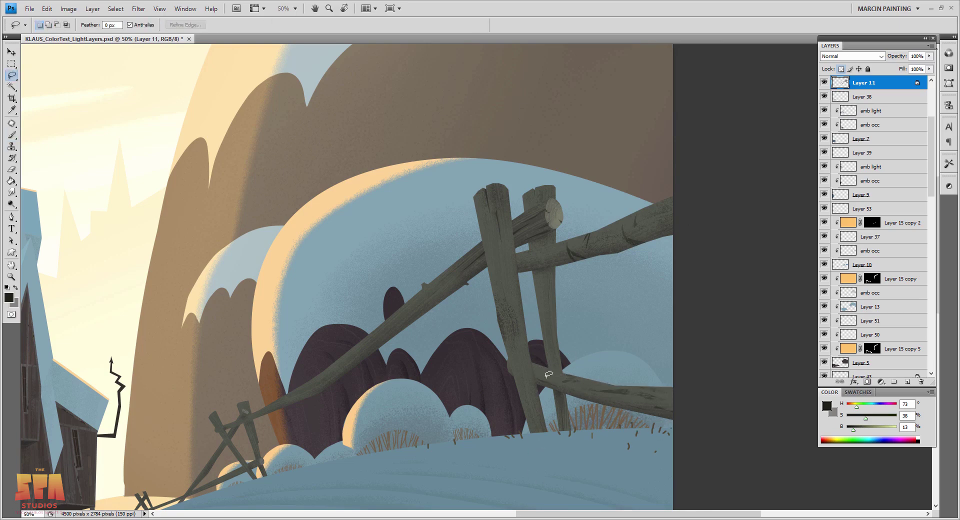
Paint a lassoed knot on the large front post using wood tones sampled from the fence.
key(l)
drag(514, 433, 515, 435)
key(b)
alt+click(525, 280)
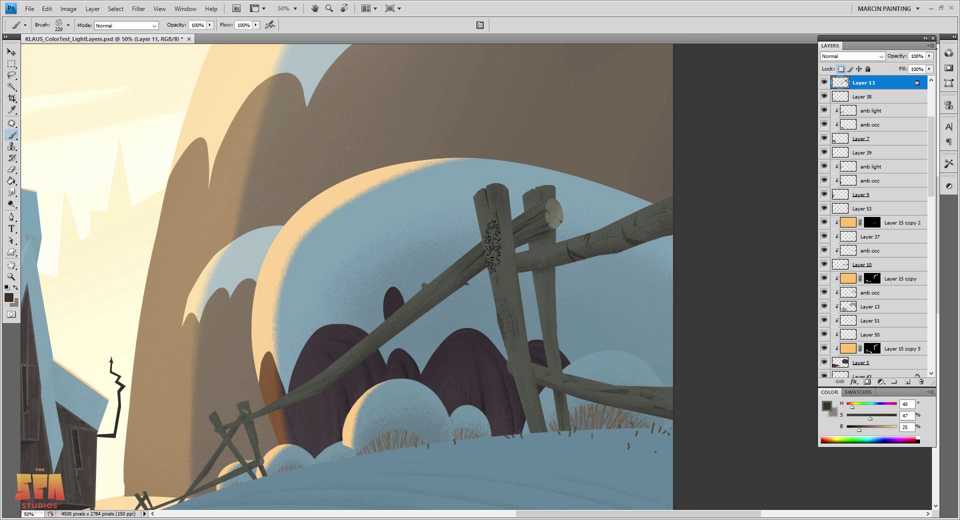
key(l)
drag(505, 273, 515, 300)
key(b)
alt+click(510, 288)
key(ctrl+minus)
key(ctrl+minus)
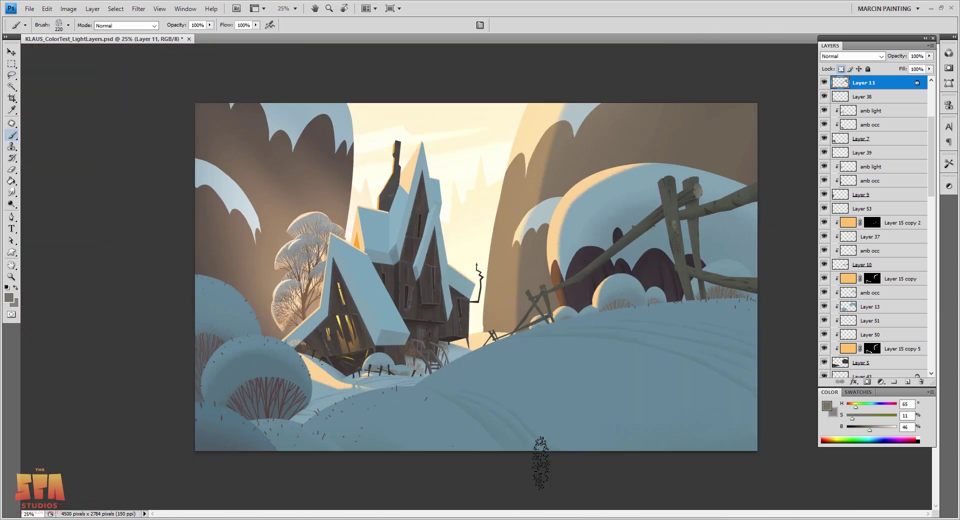
Select the upper sides of the two right rails and the long diagonal rail with straight-edged outlines.
key(ctrl+plus)
key(ctrl+plus)
key(l)
click(608, 215)
click(765, 152)
click(765, 185)
double_click(610, 228)
shift+click(623, 318)
click(765, 338)
double_click(630, 345)
click(338, 380)
double_click(572, 201)
key(b)
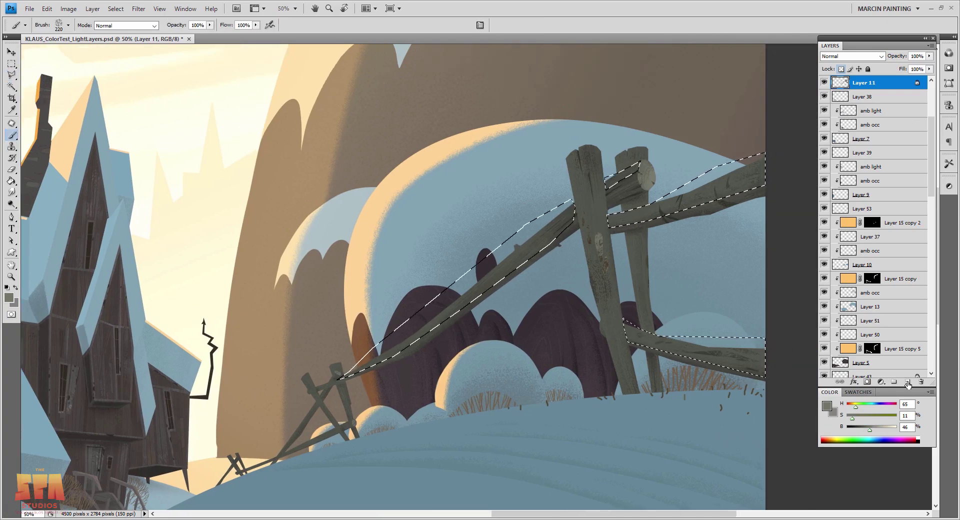
Brush blue ambient light (H 198, S 45, B 69) onto the selected rails on a new clipped layer at 59% opacity.
key(ctrl+alt+shift+n)
key(ctrl+alt+g)
alt+click(700, 280)
key(ctrl+h)
right_click(710, 350)
drag(628, 330, 755, 353)
drag(750, 168, 592, 193)
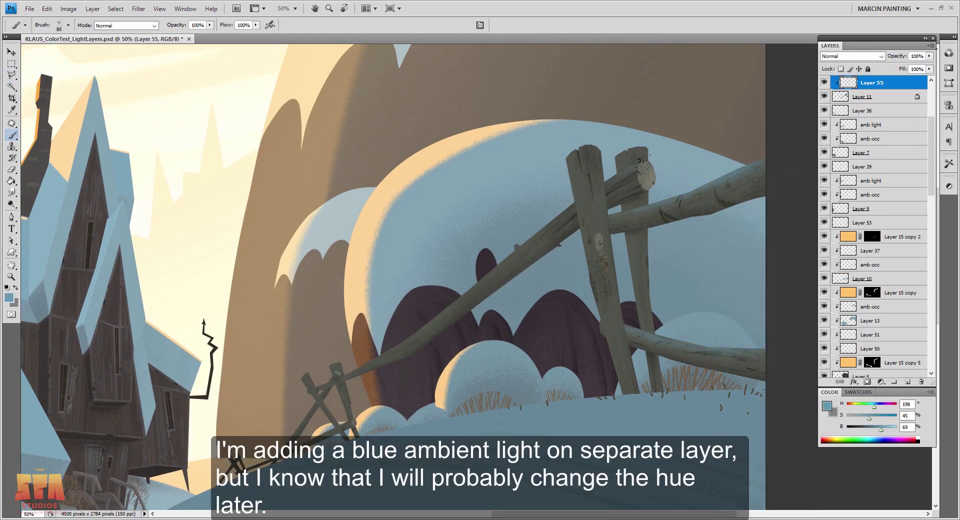
drag(929, 56, 900, 77)
key(ctrl+minus)
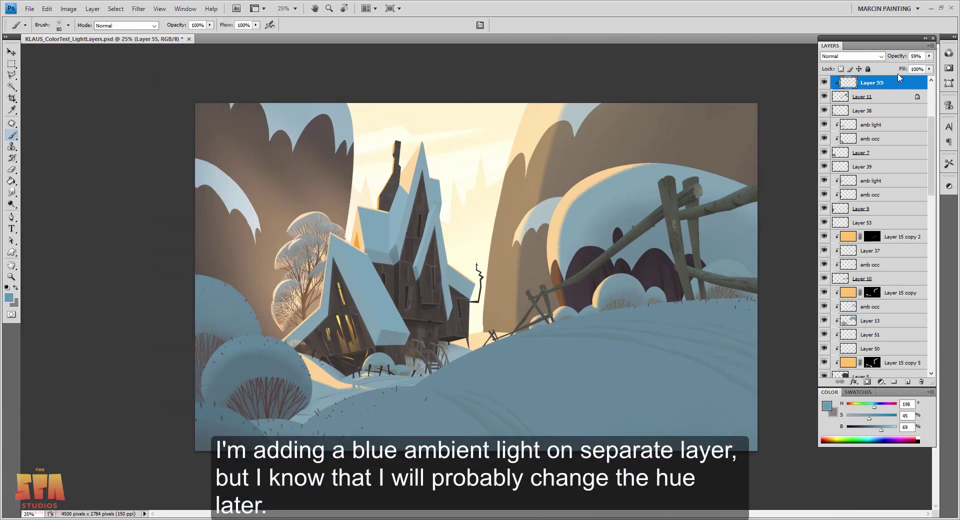
On a new layer, paint a lassoed dark brown rope strand where the front post meets the upper right rail, adjusting its hue and saturation.
key(ctrl+alt+shift+n)
scroll(726, 197, up, 3)
key(l)
mouse_move(598, 228)
mouse_down()
mouse_move(564, 270)
mouse_move(619, 257)
mouse_move(575, 250)
mouse_move(607, 250)
mouse_up()
key(b)
alt+click(587, 261)
alt+click(596, 241)
key(])
key(ctrl+d)
key(ctrl+u)
key(Return)
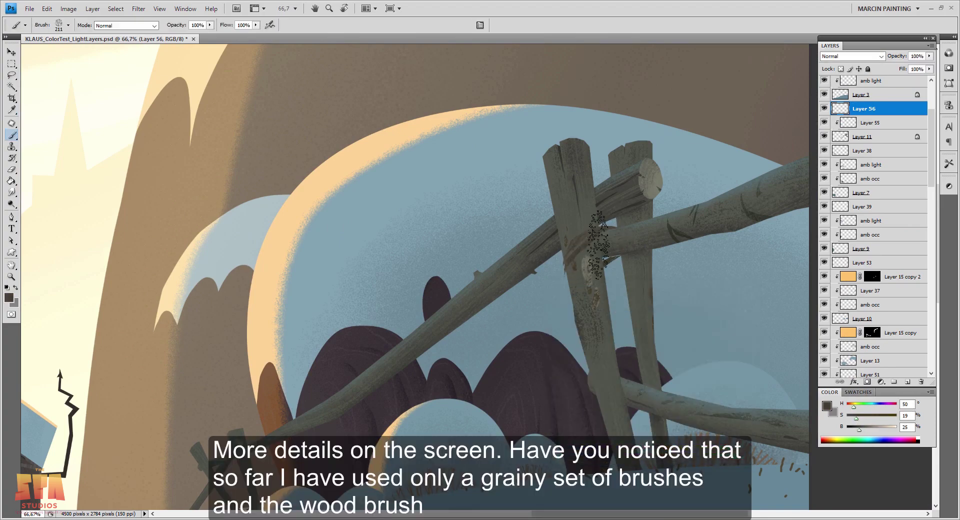
Add more lassoed rope strands across both large posts beneath the upper right rail, using sampled brown tones.
alt+click(610, 244)
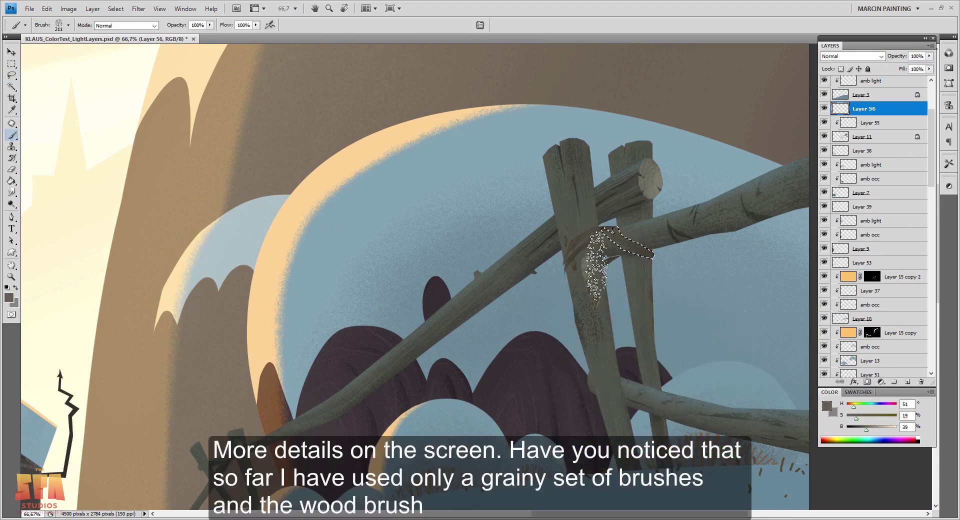
alt+click(606, 269)
key(l)
mouse_move(623, 265)
mouse_down()
mouse_move(604, 270)
mouse_move(620, 262)
mouse_up()
key(b)
key(ctrl+d)
alt+click(585, 245)
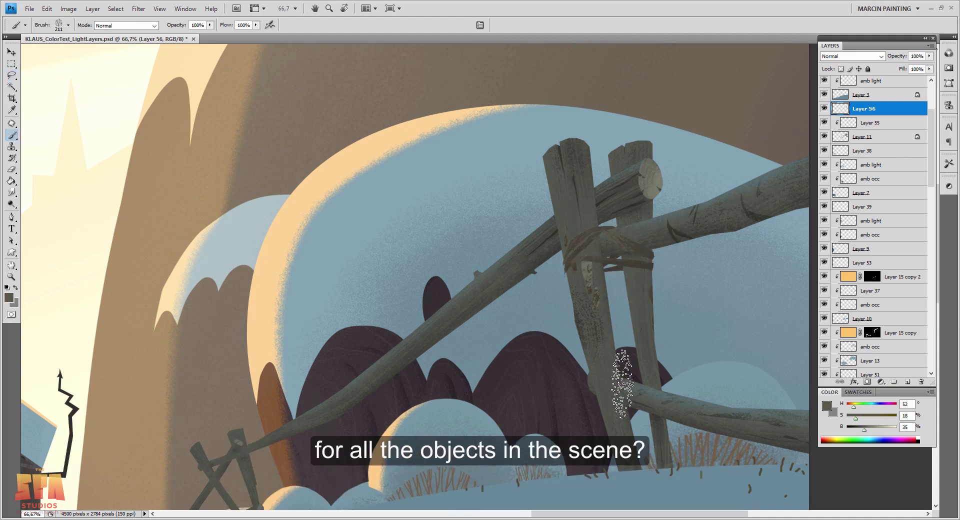
Wrap further rope strands around the upper part of both large posts above the rail joint, and tidy them.
key(e)
key(l)
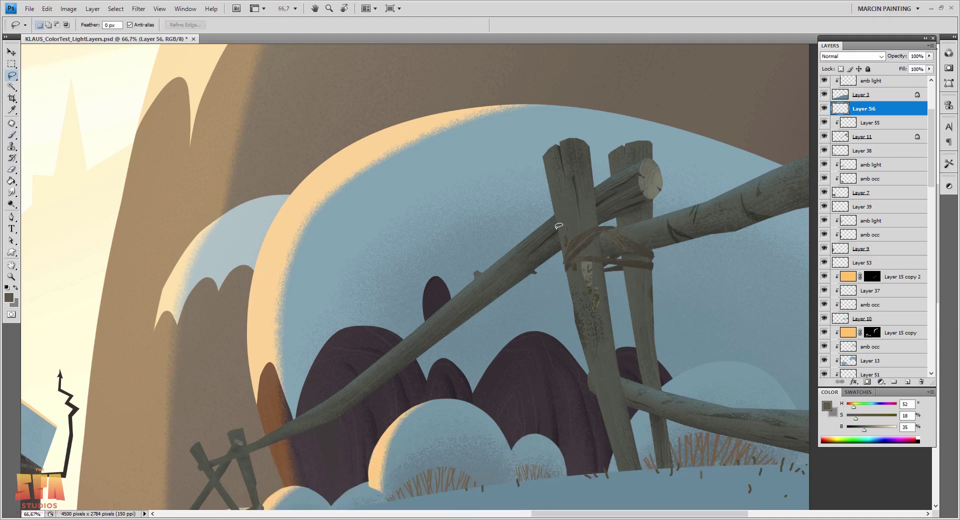
drag(567, 231, 651, 215)
key(b)
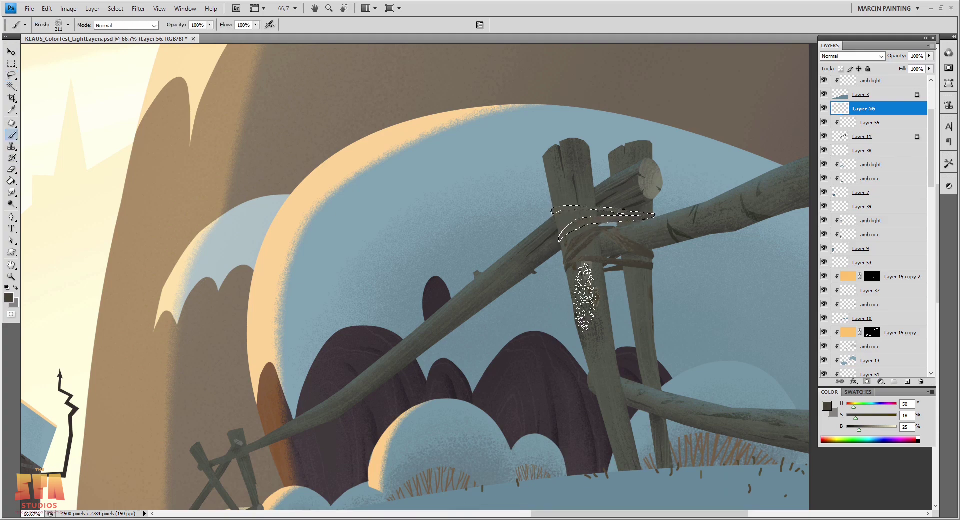
key(ctrl+d)
key(shift+l)
key(b)
alt+click(576, 171)
mouse_move(556, 196)
mouse_down()
mouse_move(600, 183)
mouse_move(592, 179)
mouse_up()
key(ctrl+d)
key(e)
key(b)
key(e)
Paint lassoed rope bindings where the lower right rail meets the large front post.
key(l)
mouse_move(592, 385)
mouse_down()
mouse_move(661, 383)
mouse_move(619, 399)
mouse_up()
key(b)
alt+click(620, 425)
mouse_move(624, 393)
mouse_down()
mouse_move(655, 410)
mouse_move(592, 412)
mouse_move(570, 427)
mouse_move(583, 441)
mouse_move(623, 411)
mouse_up()
key(ctrl+d)
Paint small rope bindings at the rail joints of the small distant fence posts.
key(l)
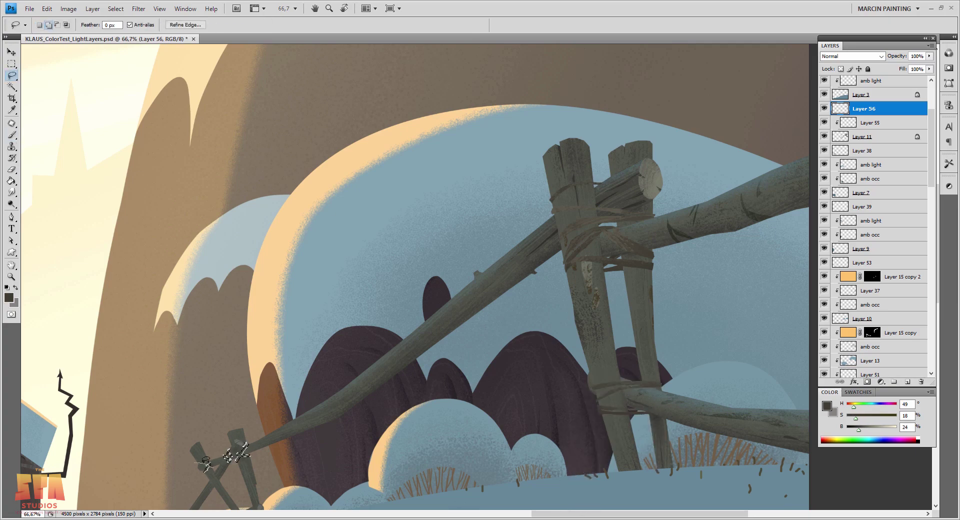
key(b)
alt+click(238, 436)
drag(245, 445, 205, 467)
key(ctrl+d)
mouse_move(270, 503)
mouse_down()
mouse_move(393, 401)
mouse_move(368, 409)
mouse_move(670, 396)
mouse_up()
key(l)
key(ctrl+d)
key(e)
key(ctrl+minus)
key(ctrl+minus)
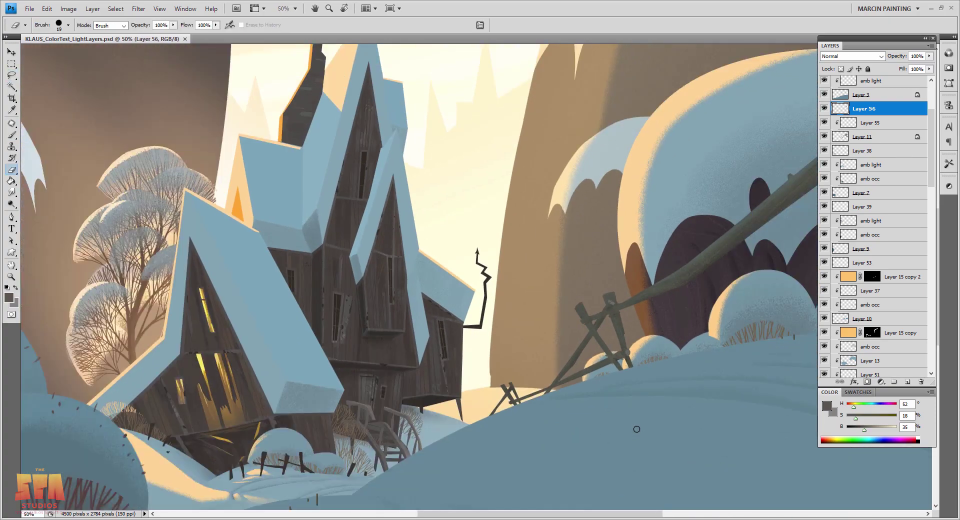
Shade the fence wood on Layer 11 with a darker brown brush tone (H 52, S 18, B 16).
click(866, 135)
key(b)
drag(864, 430, 855, 429)
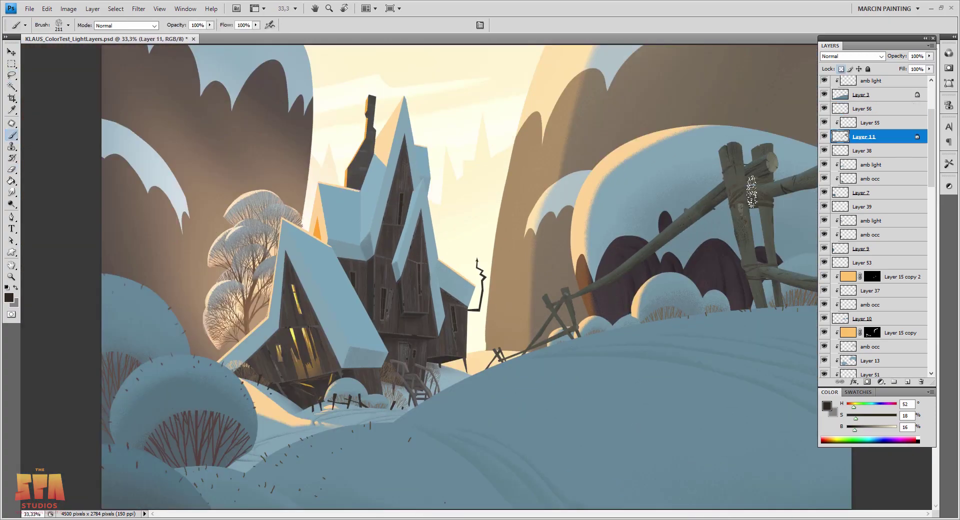
key(ctrl+plus)
key(ctrl+plus)
drag(805, 216, 470, 354)
key(ctrl+minus)
key(ctrl+minus)
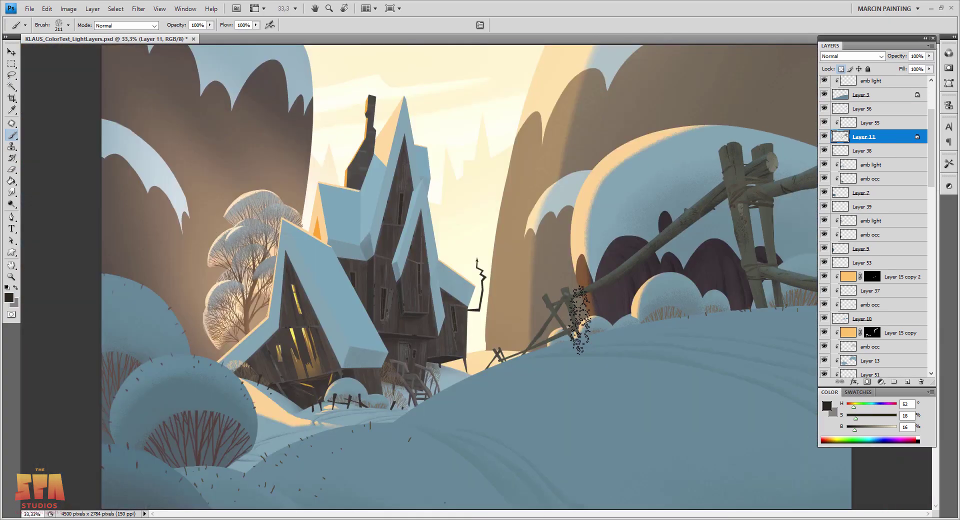
Shift the highlights of the fence on Layer 11 toward cyan and blue with Color Balance.
key(ctrl+minus)
key(ctrl+b)
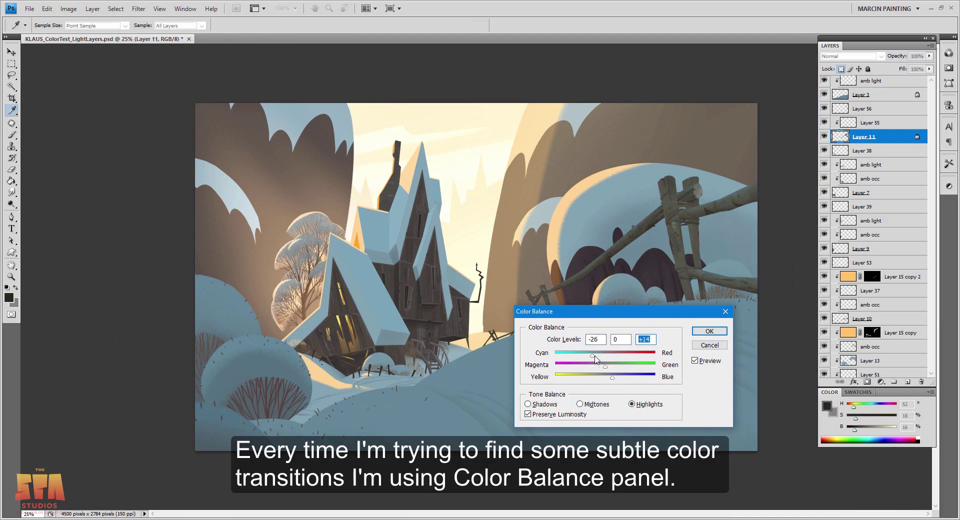
drag(593, 356, 602, 356)
key(Return)
key(b)
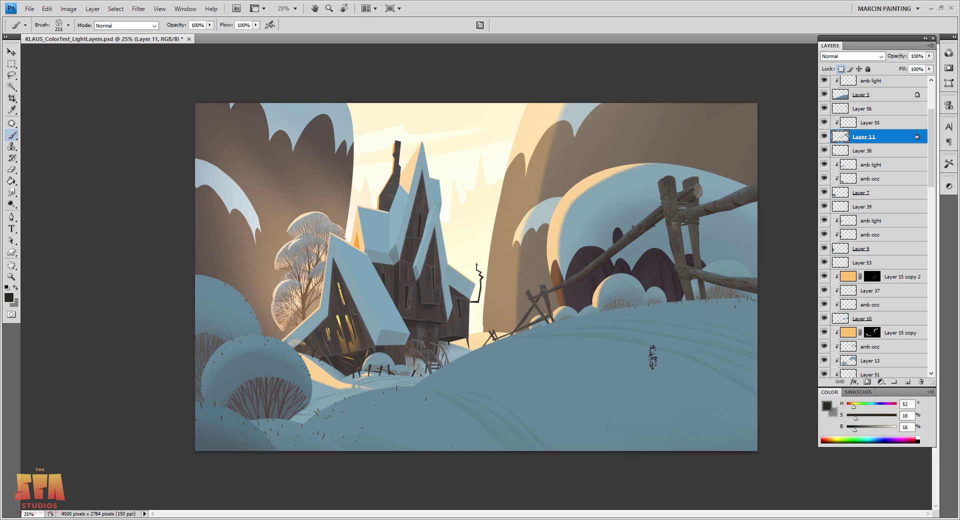
Create a layer group named atmosphere and place it directly below Layer 3.
scroll(873, 200, up, 5)
click(867, 95)
click(895, 382)
drag(883, 100, 869, 188)
Fill a tall, tapering lassoed beam beside the house tower with a grey-beige tone (H 52, S 12, B 66).
key(l)
click(431, 109)
click(446, 104)
click(850, 439)
key(alt+BackSpace)
key(ctrl+d)
Soften the beam with a Radial Blur and set its layer's blend mode to Lighter Color.
click(139, 8)
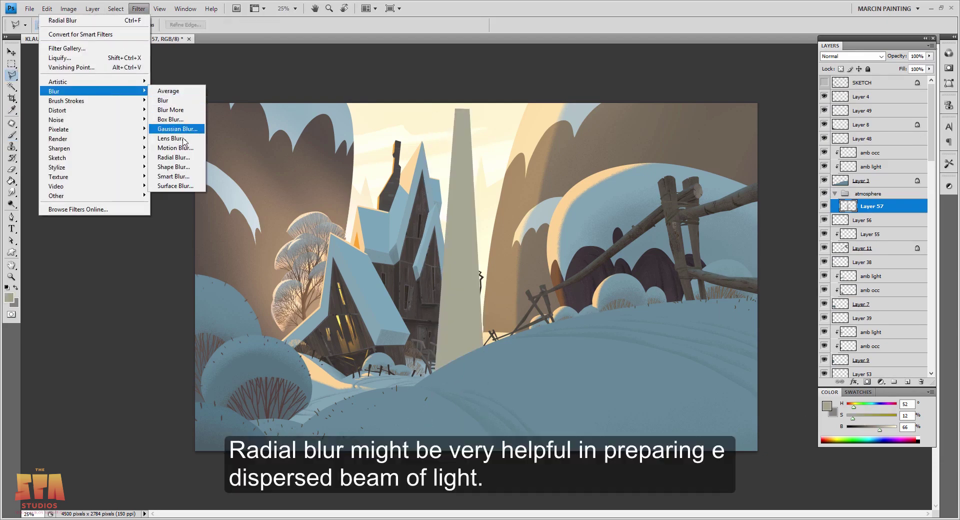
click(174, 157)
click(534, 159)
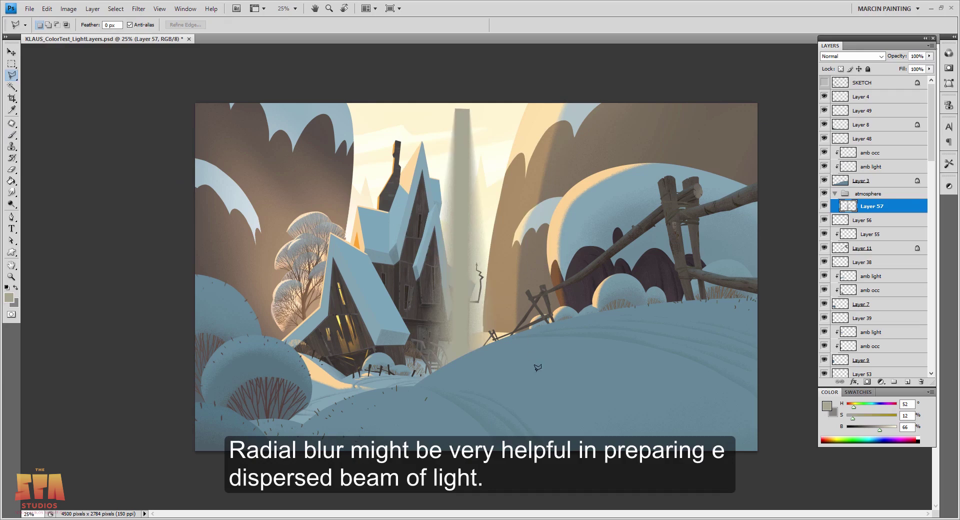
click(846, 60)
click(850, 146)
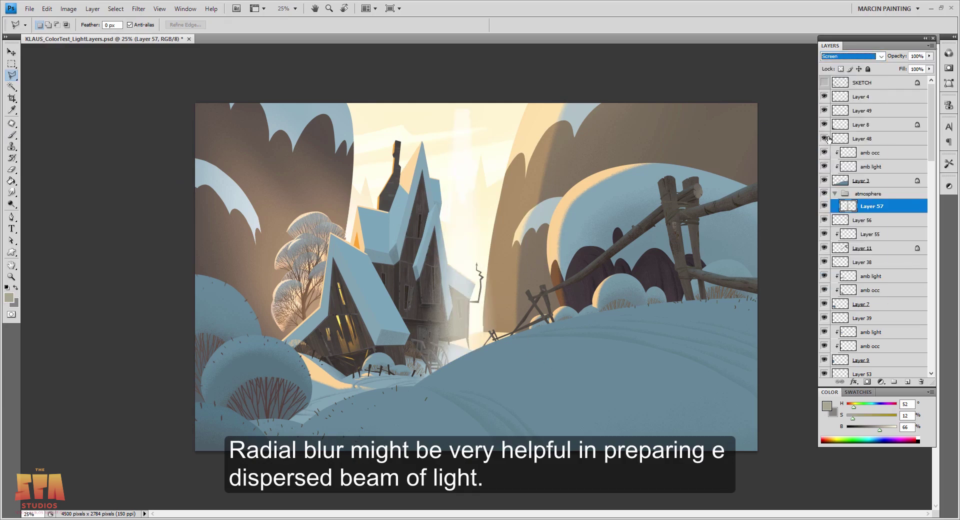
key(Down)
key(Down)
key(Down)
Move the beam over the house, rotate it about -40.7° and enlarge it to about 149% width and 157% height.
key(v)
drag(476, 305, 455, 333)
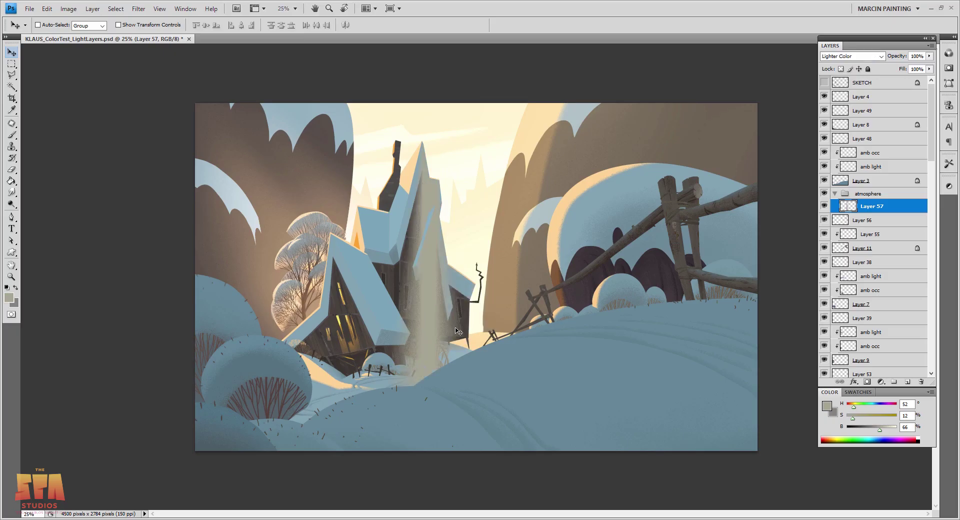
key(ctrl+t)
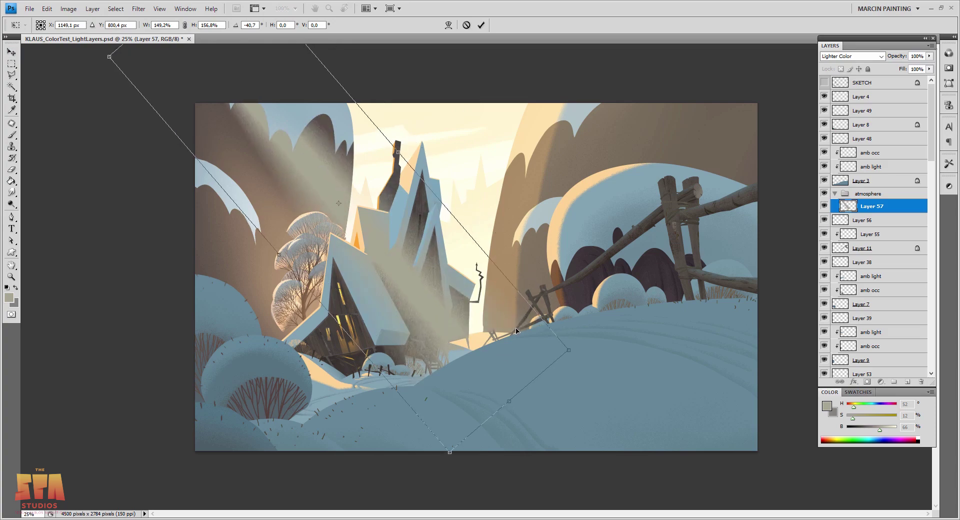
key(Return)
Set the beam layer to Linear Light at 70% opacity and warm it with Hue/Saturation: hue -11, saturation +60.
key(Down)
key(Down)
key(Down)
key(Down)
key(Down)
key(Down)
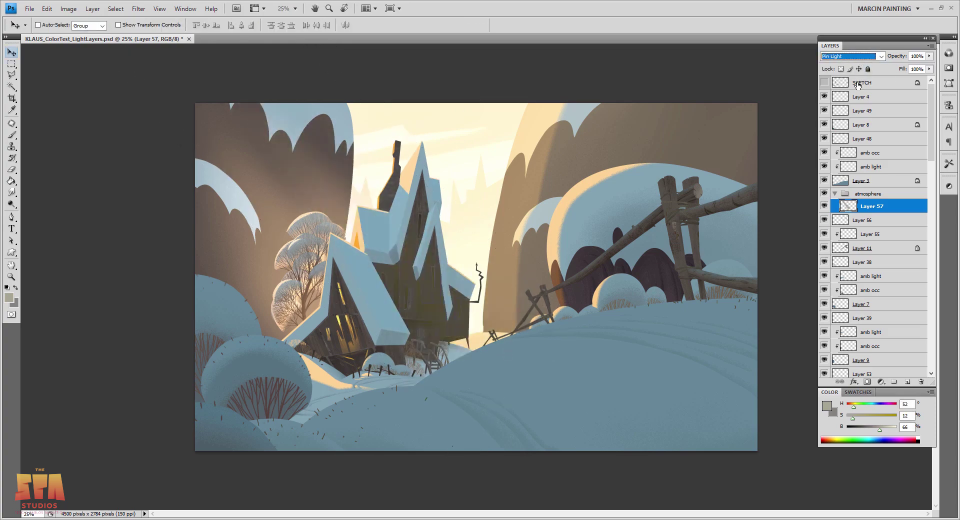
key(Up)
key(7)
key(ctrl+u)
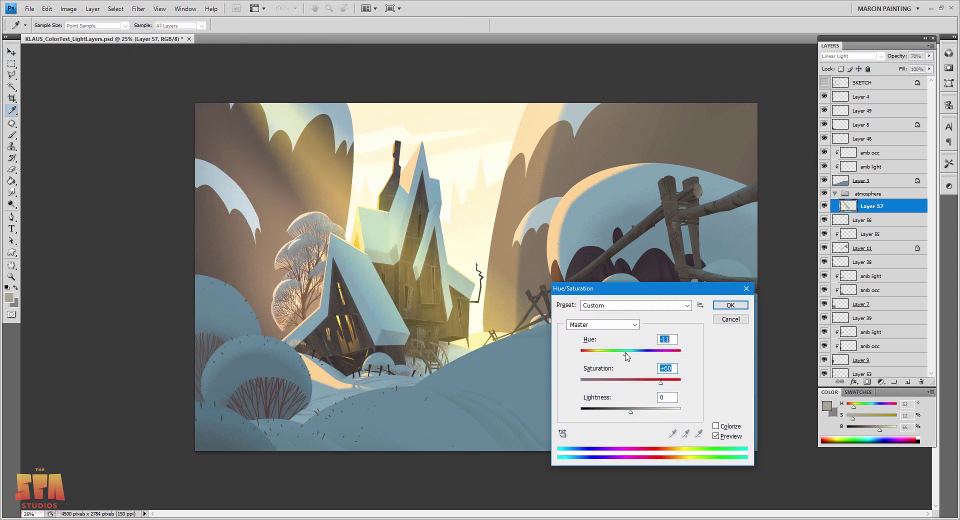
key(Return)
Nudge the light beam slightly down and to the left, and set its layer opacity to 67%.
key(2)
key(8)
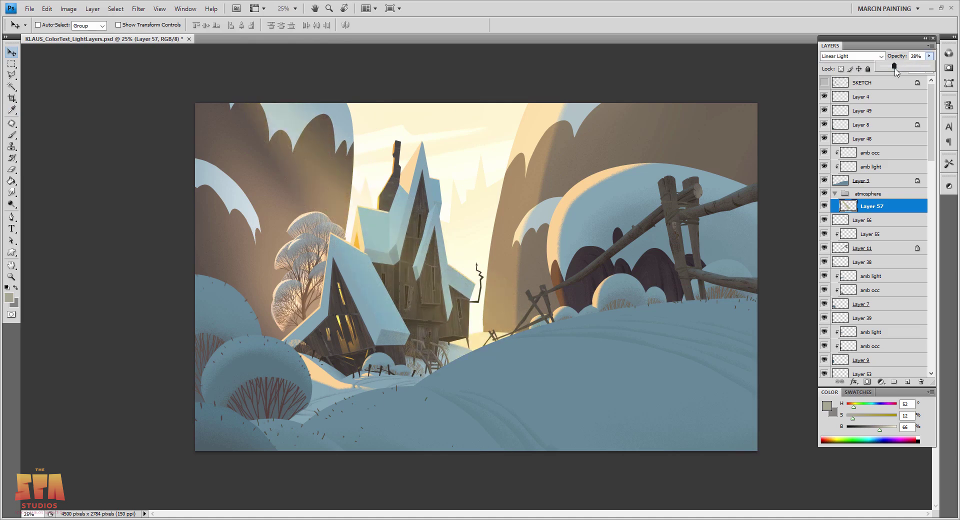
drag(462, 327, 446, 345)
drag(929, 56, 906, 73)
Cut the light beam away from the front house using a straight-edged lasso selection along its roof.
key(l)
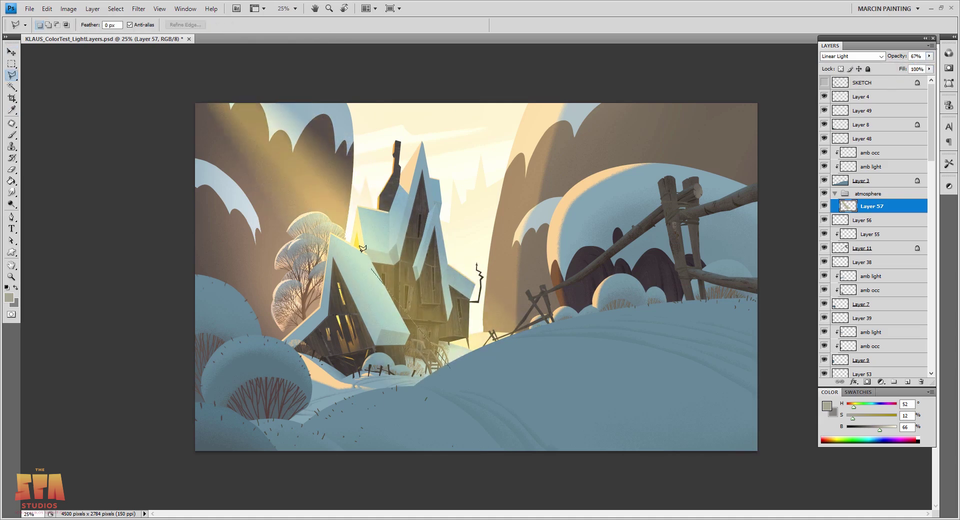
double_click(314, 368)
key(Delete)
key(ctrl+d)
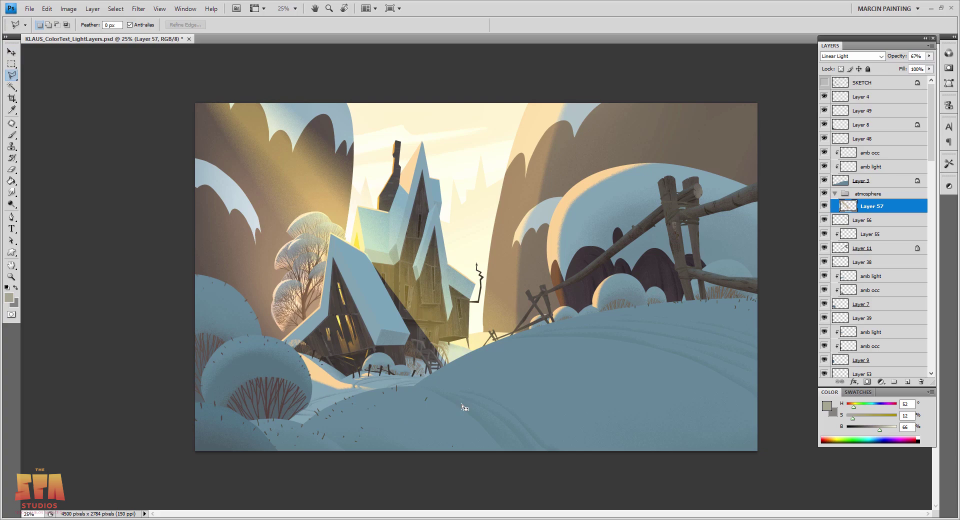
Soften the cut edge of the light beam along the front roof with a textured eraser at size 150.
key(e)
right_click(465, 407)
key(Escape)
key(F5)
key(F5)
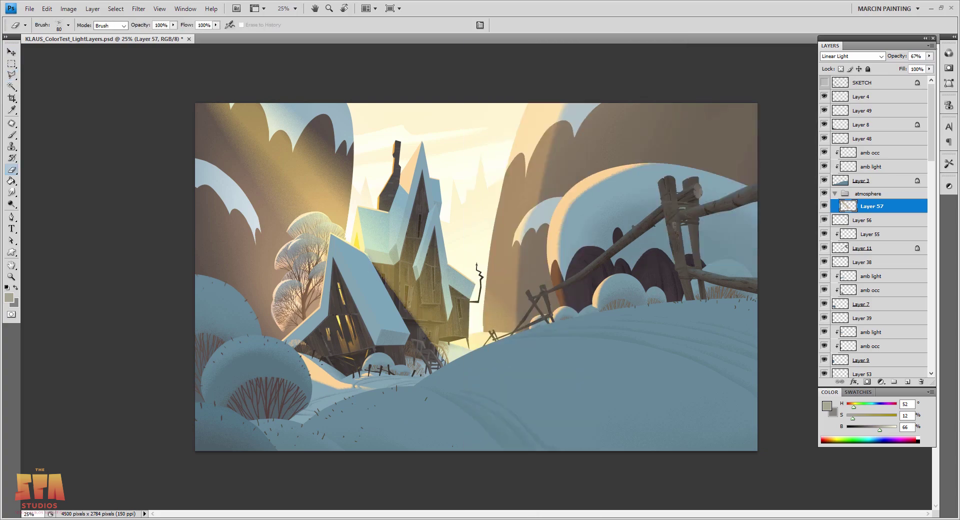
key(F5)
key(F5)
key(ctrl+plus)
key(b)
key(bracketleft)
key(bracketleft)
key(bracketleft)
key(bracketleft)
key(bracketleft)
alt+click(258, 227)
key(e)
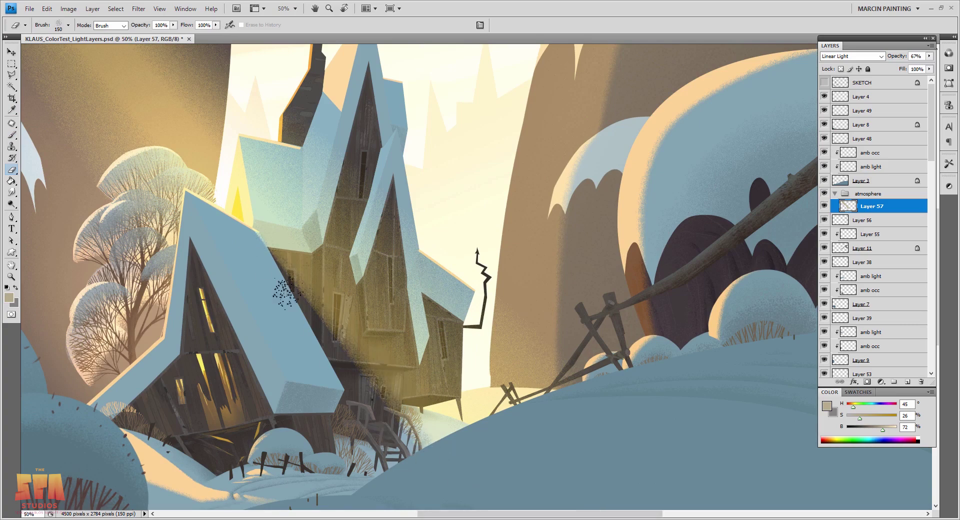
Lower the light beam layer's opacity to 35%.
key(ctrl+minus)
key(ctrl+minus)
key(ctrl+minus)
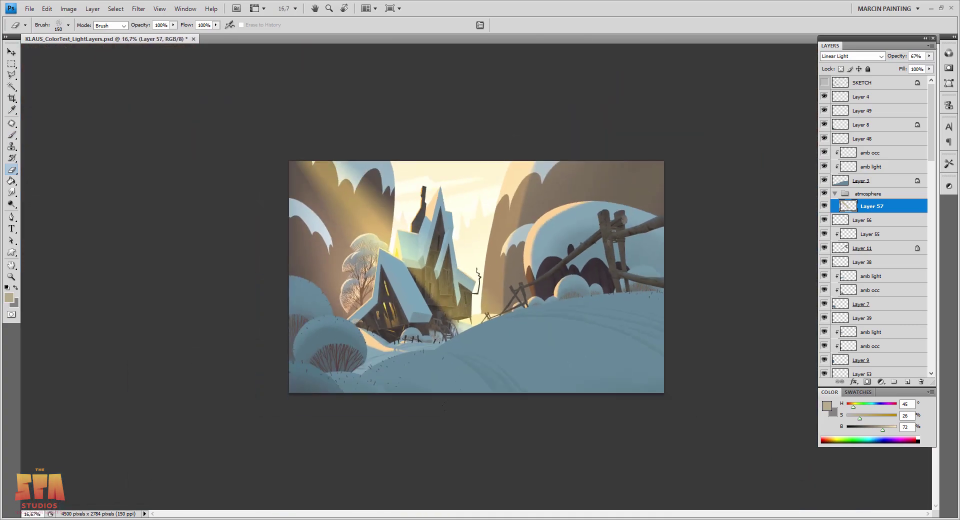
drag(926, 60, 895, 69)
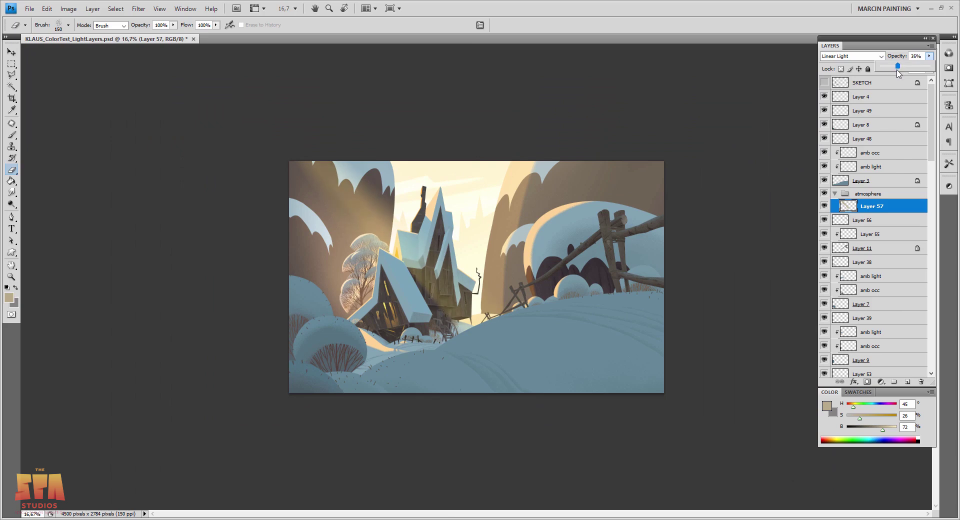
Duplicate the beam layer to below Layer 34, rotate the copy about 53.5° over the left mountain, and set its opacity to 9%.
drag(882, 206, 872, 259)
key(ctrl+t)
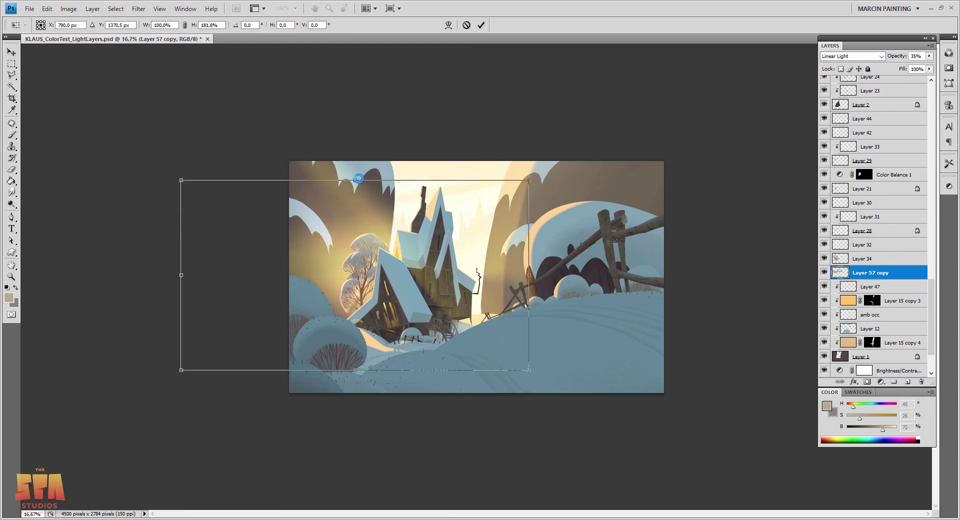
drag(530, 179, 452, 380)
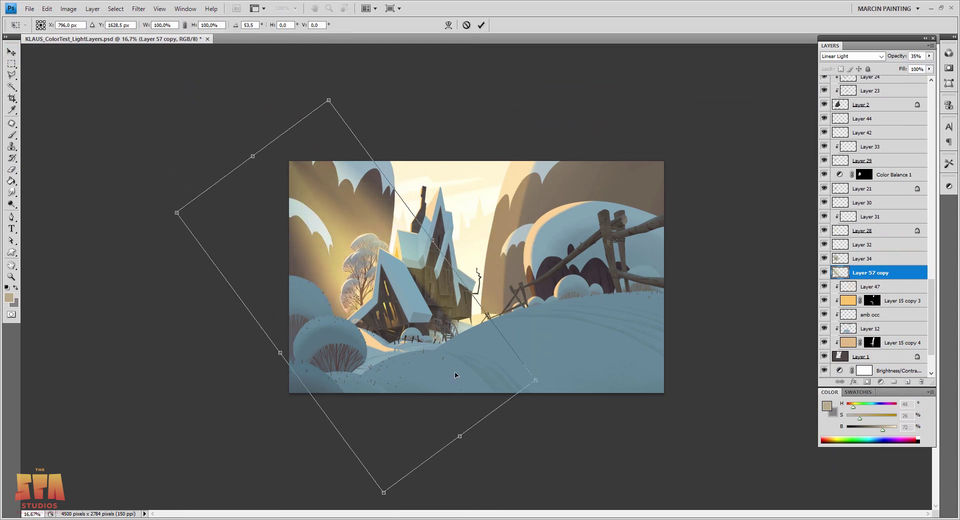
key(Return)
drag(897, 69, 883, 70)
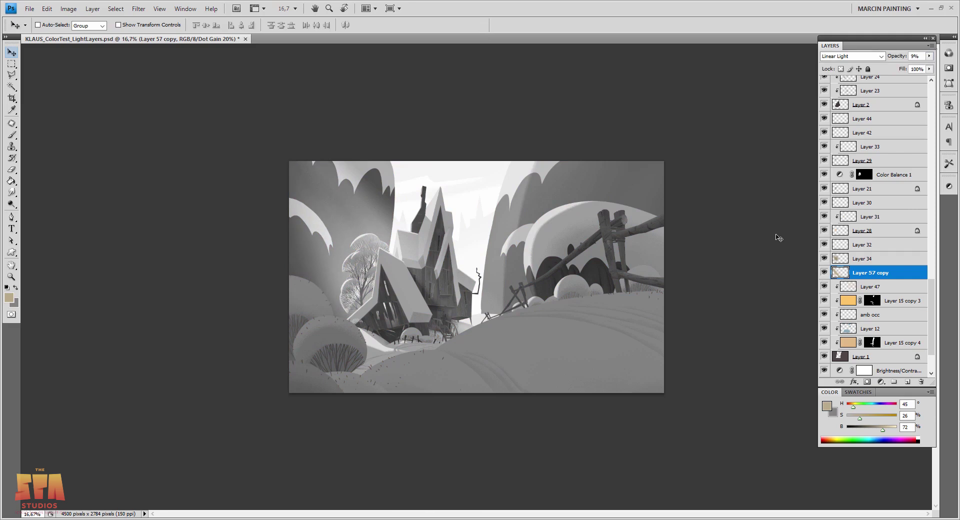
key(ctrl+y)
Adjust the original beam on Layer 57 with Hue/Saturation: hue -12, saturation -14.
drag(931, 316, 931, 133)
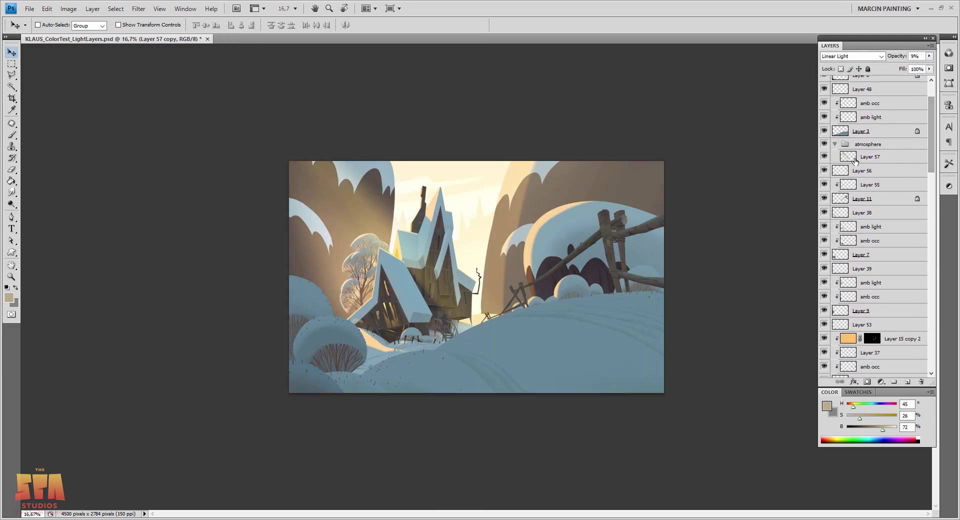
click(871, 157)
key(ctrl+u)
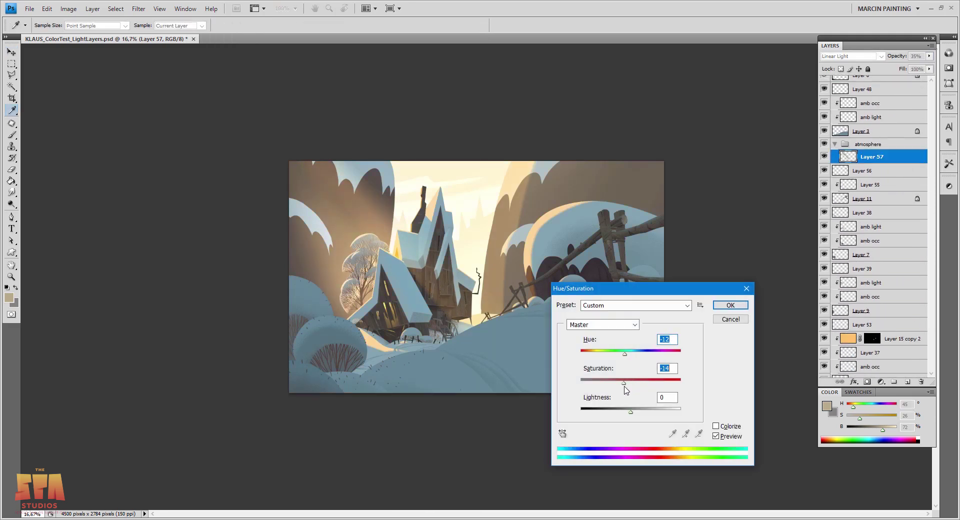
key(Return)
key(v)
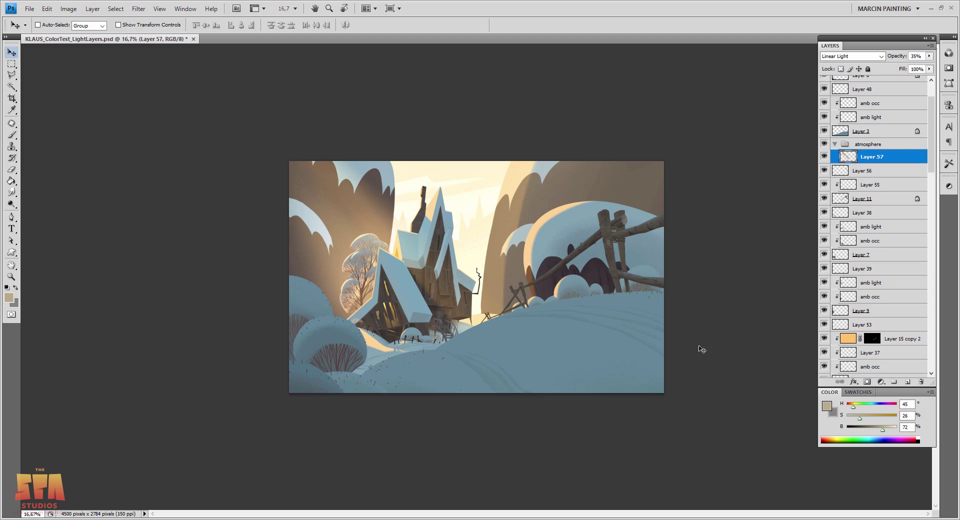
click(907, 381)
key(b)
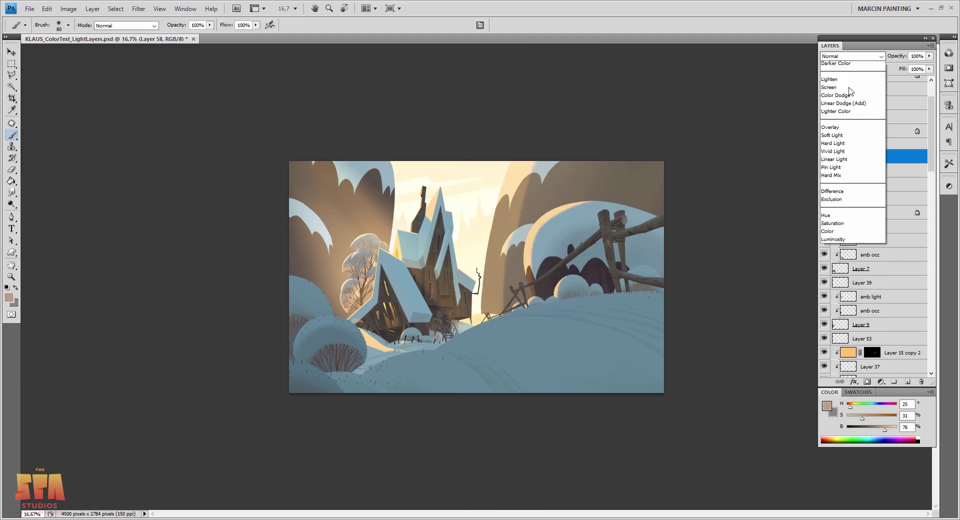
alt+click(585, 236)
key(bracketright)
key(Delete)
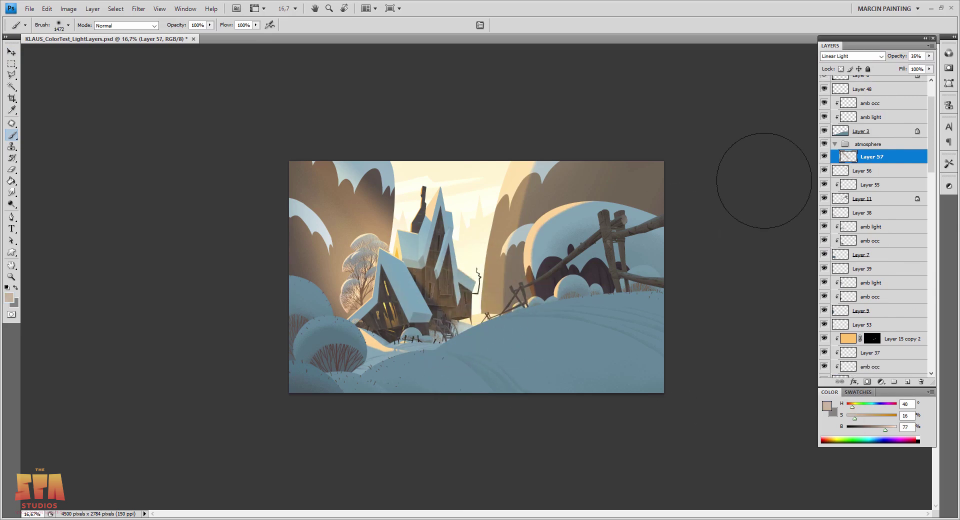
Add a new layer clipped directly above the mountains on Layer 1.
key(v)
ctrl+click(625, 190)
ctrl+click(615, 185)
click(907, 381)
Paint slender, curved lassoed folds on the upper part of the right mountain in dark brown (H 40, S 16, B 26).
key(l)
mouse_move(624, 162)
mouse_down()
mouse_move(648, 229)
mouse_move(620, 204)
mouse_up()
drag(641, 161, 653, 229)
key(b)
right_click(646, 231)
click(715, 208)
drag(885, 430, 862, 429)
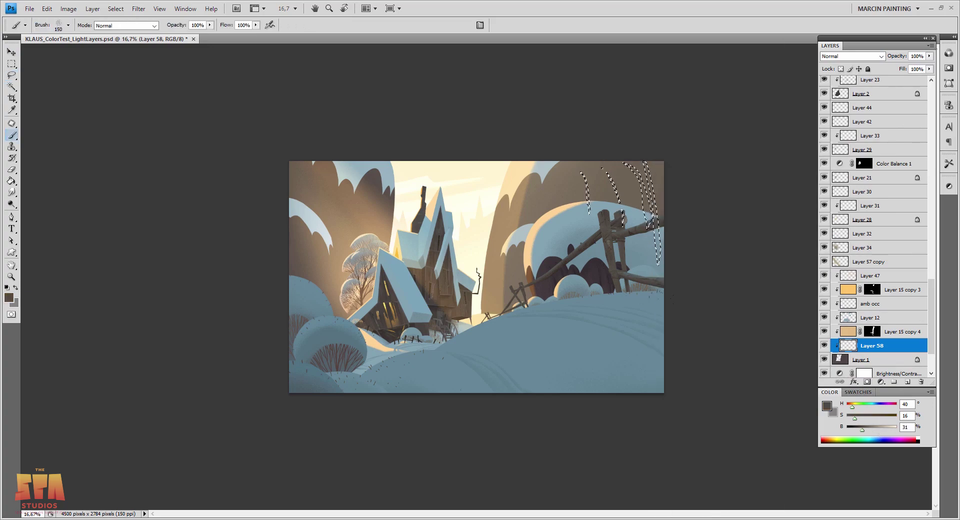
key(ctrl+plus)
key(ctrl+plus)
key(ctrl+plus)
drag(800, 65, 489, 295)
drag(862, 429, 860, 429)
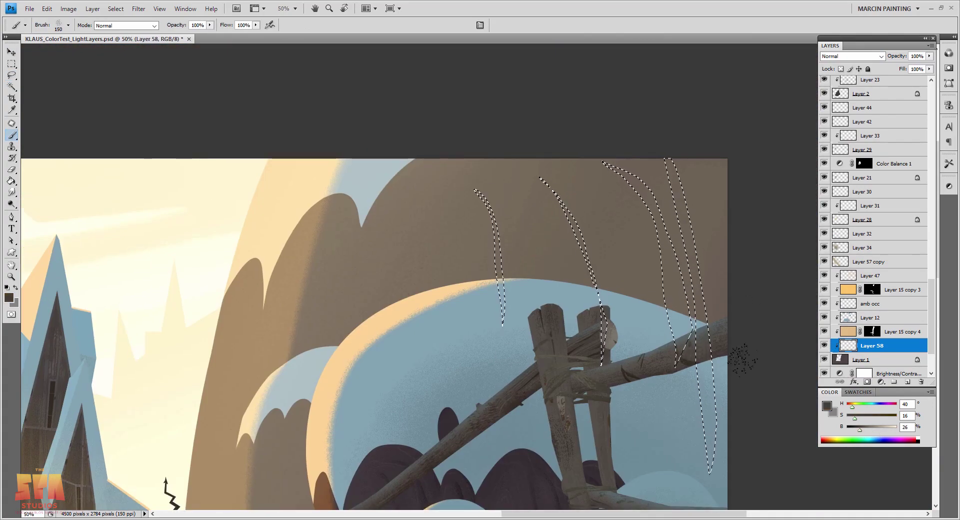
mouse_move(637, 345)
mouse_down()
mouse_move(682, 167)
mouse_move(681, 339)
mouse_up()
key(ctrl+d)
Paint further lassoed folds on the sunlit side of the right mountain in a darker brown (H 40, S 27, B 12).
alt+click(583, 458)
key(l)
drag(328, 346, 334, 237)
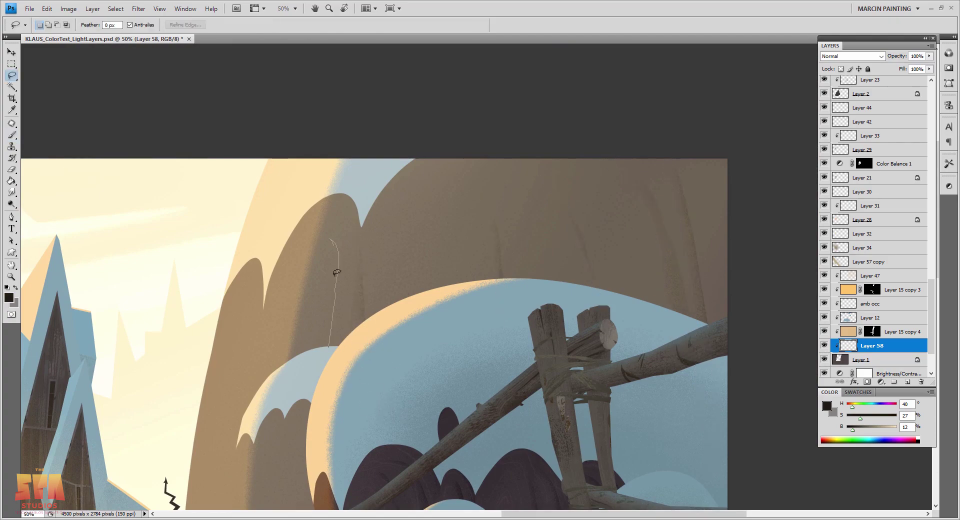
drag(315, 348, 325, 347)
key(b)
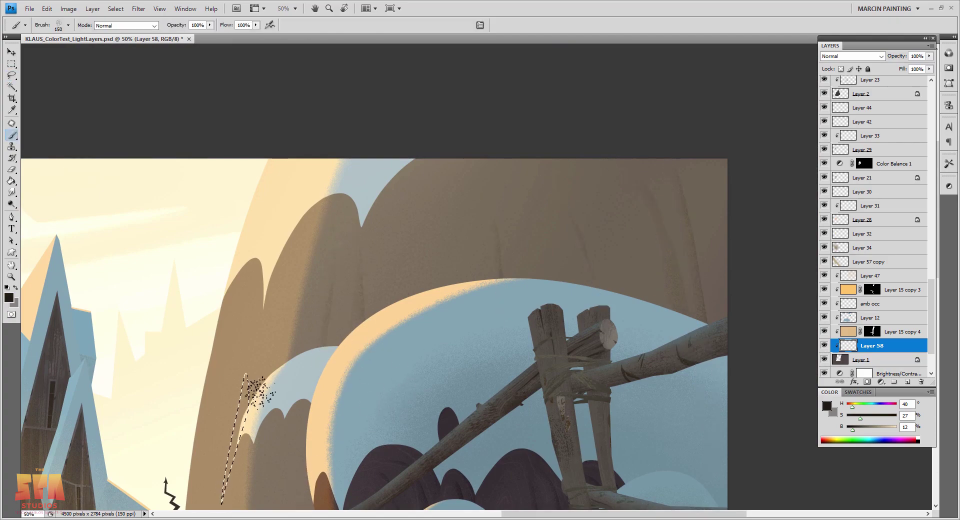
drag(402, 368, 419, 286)
Paint slim lassoed folds on the lower part of the left mountain, beneath its snow cap and behind the bushes.
key(ctrl+minus)
key(ctrl+minus)
key(l)
key(b)
key(l)
drag(238, 285, 233, 215)
key(b)
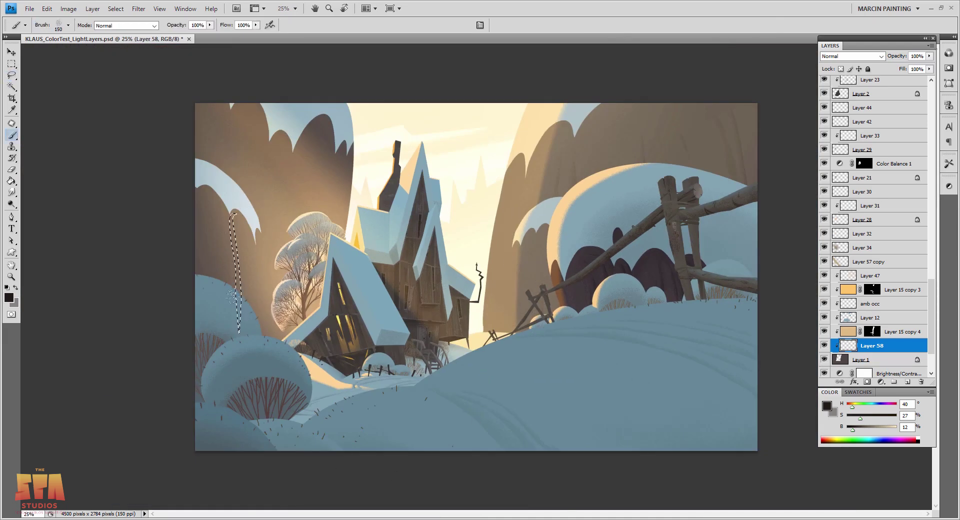
key(b)
mouse_move(213, 288)
mouse_down()
mouse_move(201, 303)
mouse_move(210, 203)
mouse_up()
Paint more lassoed folds at the top of the left mountain and lower the fold layer's opacity to 52%.
key(l)
key(b)
key(l)
drag(220, 155, 196, 139)
key(b)
key(l)
drag(225, 173, 221, 135)
key(b)
key(l)
drag(226, 172, 228, 174)
key(b)
key(ctrl+d)
key(e)
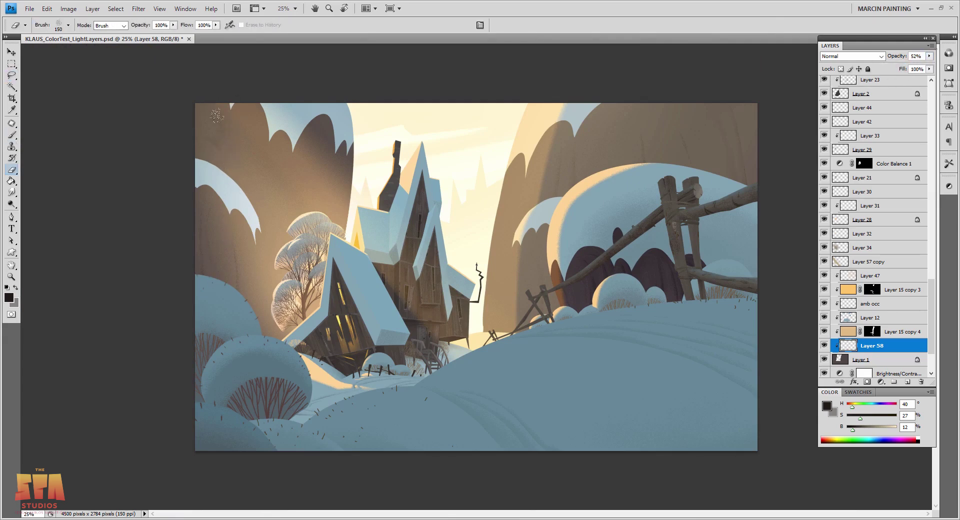
Paint one more lassoed fold in the middle of the left mountain, below the hanging snow.
key(l)
drag(261, 212, 281, 140)
key(b)
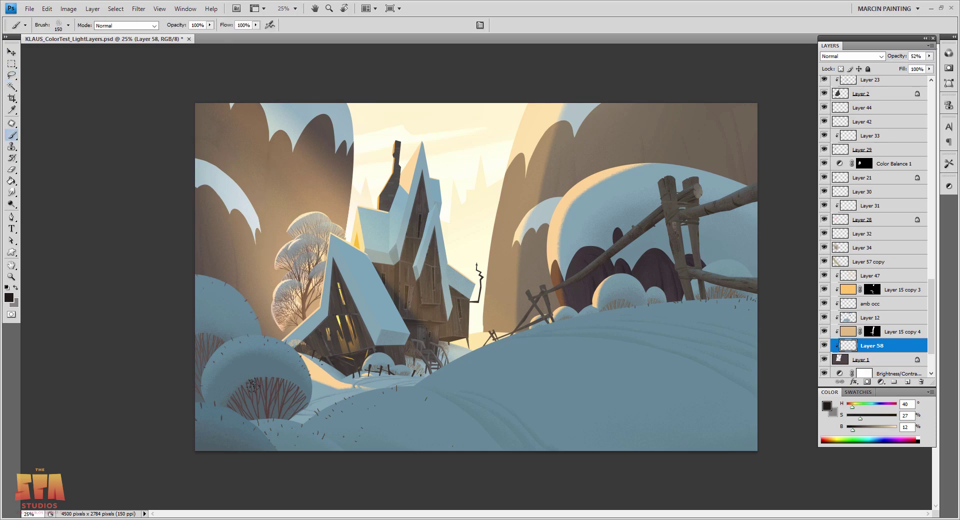
Add a new clipped layer above the mountain folds and set up a size 20 brush in brown (H 40, S 27, B 44).
key(ctrl+shift+alt+n)
right_click(518, 160)
click(570, 203)
alt+click(703, 158)
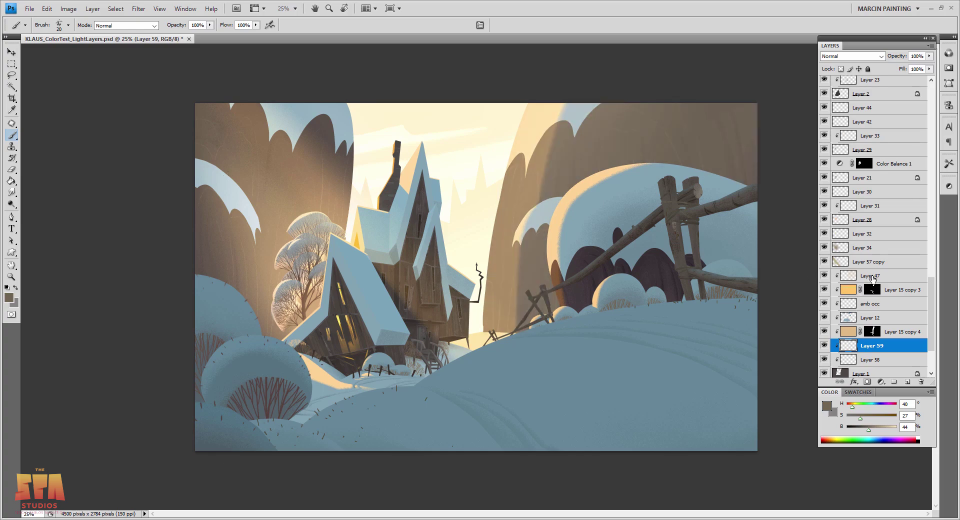
Add a clipped layer above Layer 47 in the mountain group and choose another brush preset.
click(873, 278)
click(907, 381)
right_click(490, 342)
click(558, 280)
Try painting brighter atmosphere strokes over the right and left mountains.
drag(511, 225, 489, 315)
key(ctrl+z)
drag(868, 430, 884, 430)
drag(600, 153, 463, 306)
drag(303, 290, 219, 178)
key(ctrl+alt+z)
key(ctrl+alt+z)
mouse_move(600, 150)
mouse_down()
mouse_move(488, 300)
mouse_move(587, 317)
mouse_up()
key(ctrl+z)
key(ctrl+z)
mouse_move(553, 273)
mouse_down()
mouse_move(500, 298)
mouse_move(474, 336)
mouse_move(484, 322)
mouse_up()
key(ctrl+z)
Paint a pale beige haze over the right mountain's edge beside the house on a new unclipped layer, using a very large soft brush.
click(907, 382)
key(ctrl+z)
alt+click(488, 320)
key(bracketleft)
key(bracketleft)
key(bracketleft)
key(bracketleft)
key(bracketleft)
key(bracketright)
key(bracketright)
key(bracketright)
key(bracketright)
key(bracketright)
key(bracketright)
key(bracketright)
Increase the haze layer's saturation and lightness with Hue/Saturation.
key(ctrl+u)
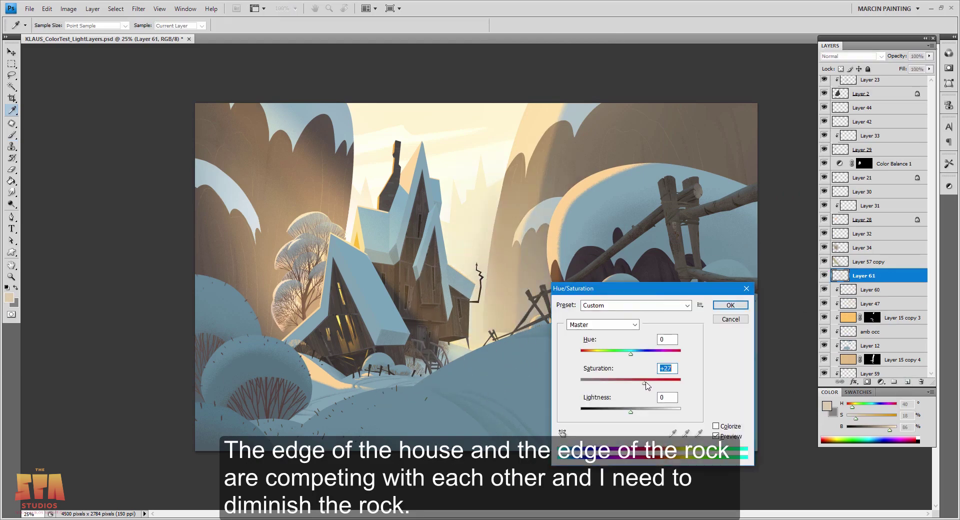
drag(631, 409, 638, 415)
key(Return)
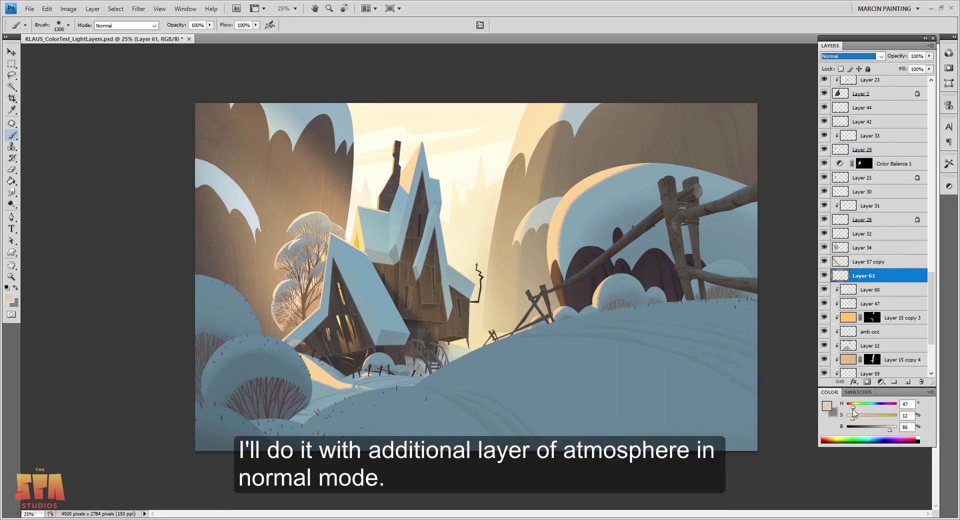
Set up the Eraser with a grainy size 150 brush for the haze layer near the house's base.
key(bracketleft)
key(bracketleft)
key(bracketleft)
key(bracketleft)
key(bracketleft)
key(bracketleft)
key(bracketleft)
key(bracketleft)
key(e)
right_click(448, 350)
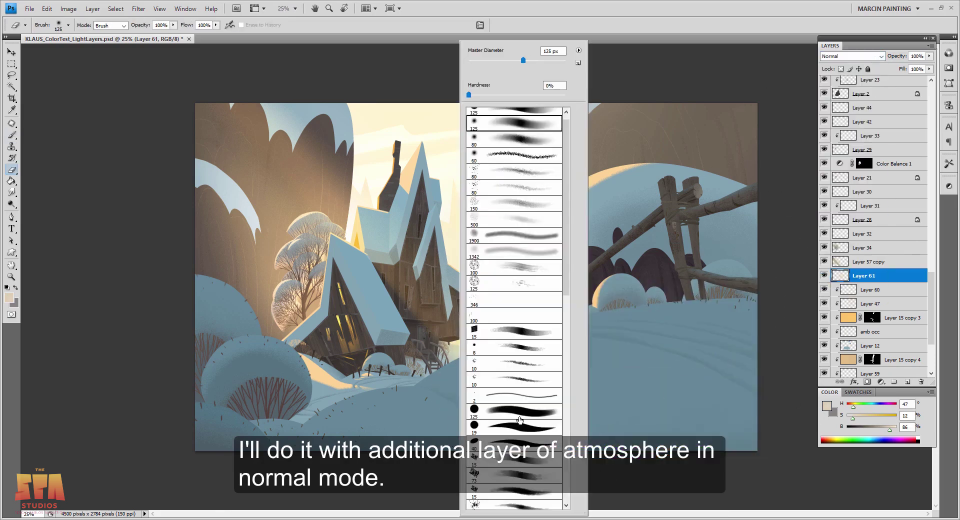
key(Return)
right_click(438, 364)
double_click(540, 203)
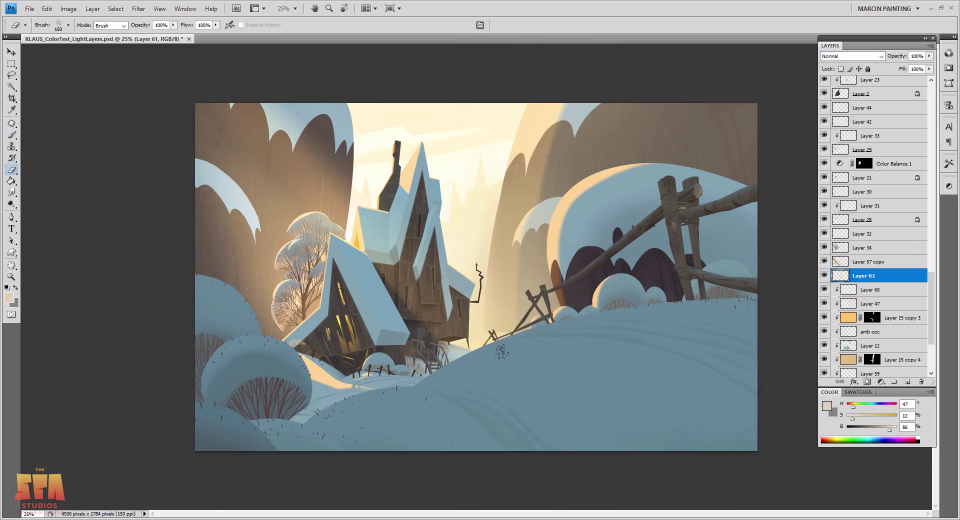
Find the layer of the pale snow patch just right of the house and raise its lightness with Hue/Saturation.
key(v)
ctrl+click(477, 347)
click(824, 81)
ctrl+click(478, 345)
click(824, 370)
ctrl+click(478, 345)
click(824, 370)
ctrl+click(478, 345)
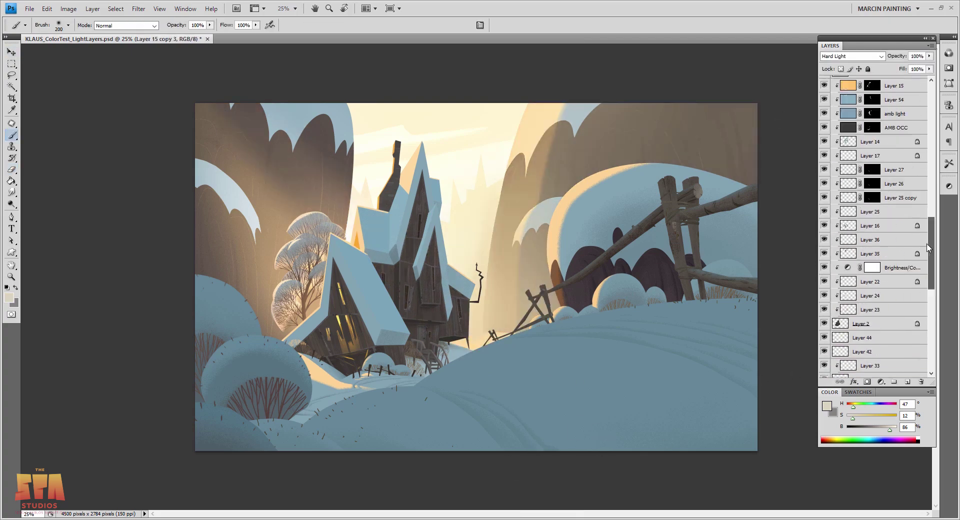
key(ctrl+u)
drag(631, 410, 644, 410)
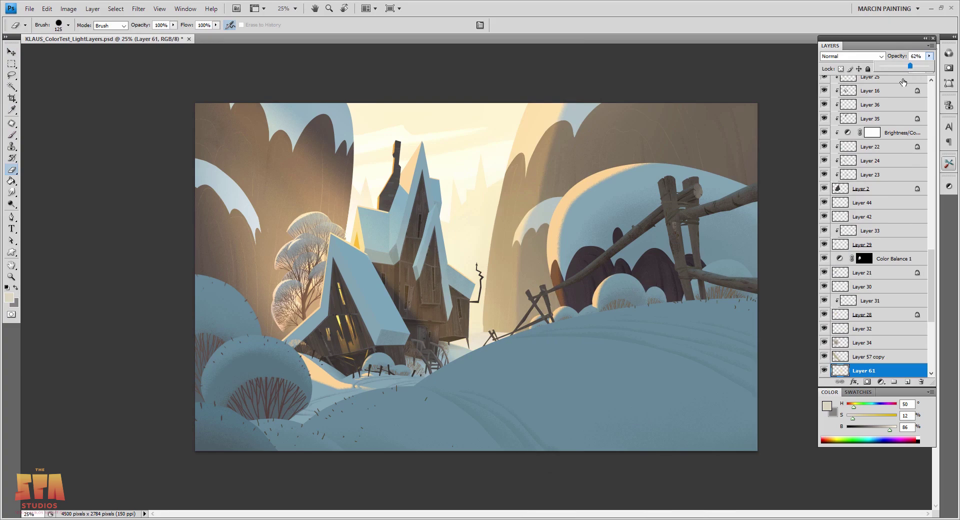
Paint grey-beige grain (H 39, S 9, B 74) over the foreground snow on a new clipped Multiply layer, using a size 2400 brush.
key(ctrl+minus)
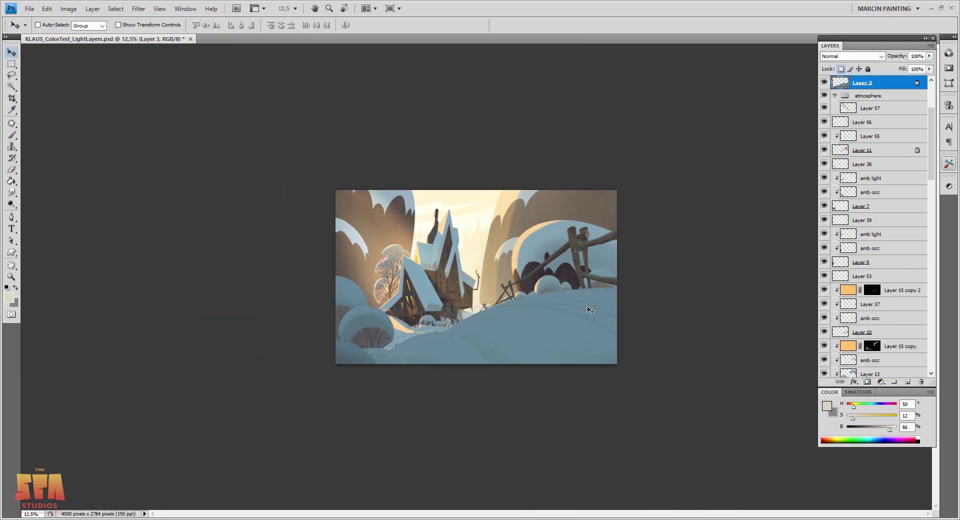
scroll(875, 225, up, 5)
key(i)
key(ctrl+alt+g)
key(b)
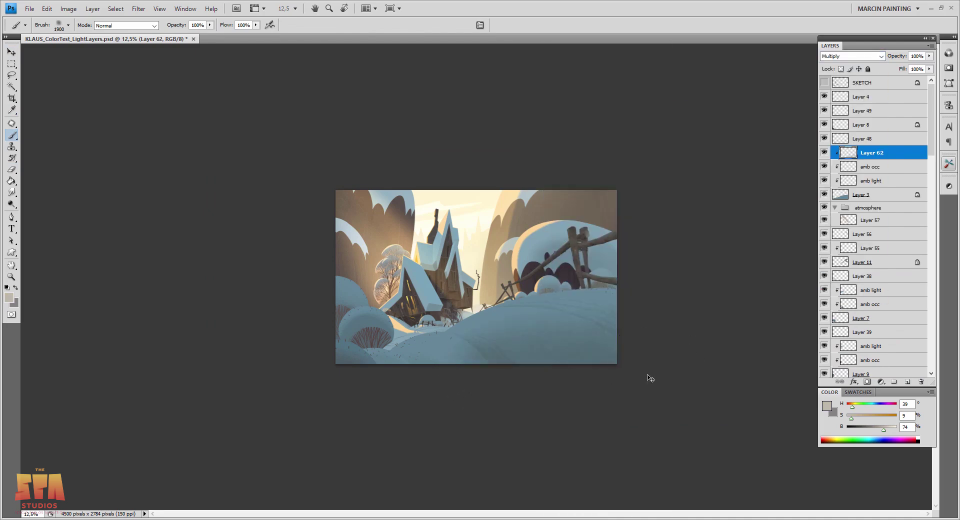
key(ctrl+plus)
mouse_move(475, 410)
mouse_down()
mouse_move(550, 390)
mouse_move(700, 310)
mouse_up()
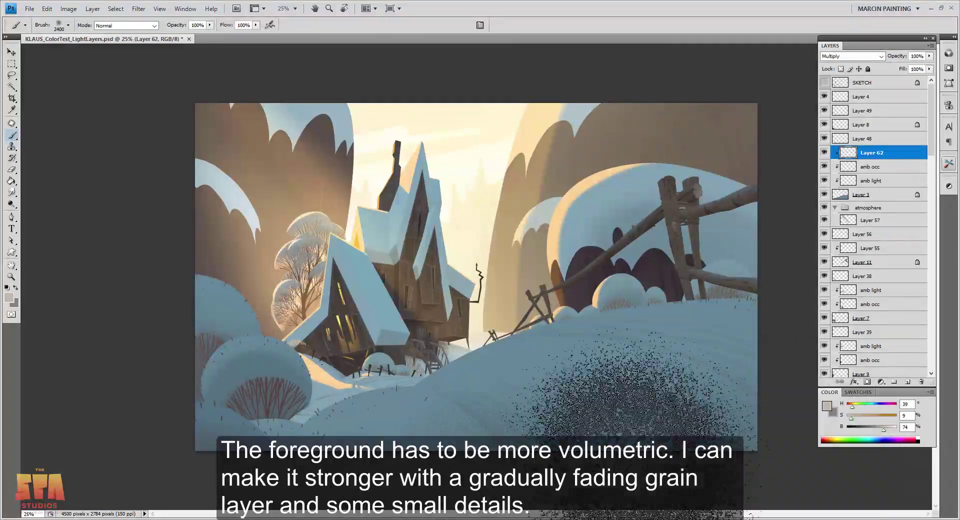
Shape the foreground grain along the lower-left snow mound with a lassoed area, a textured eraser and a smaller grain brush.
key(l)
drag(374, 382, 426, 450)
key(e)
right_click(442, 407)
double_click(505, 412)
drag(471, 400, 461, 386)
key(b)
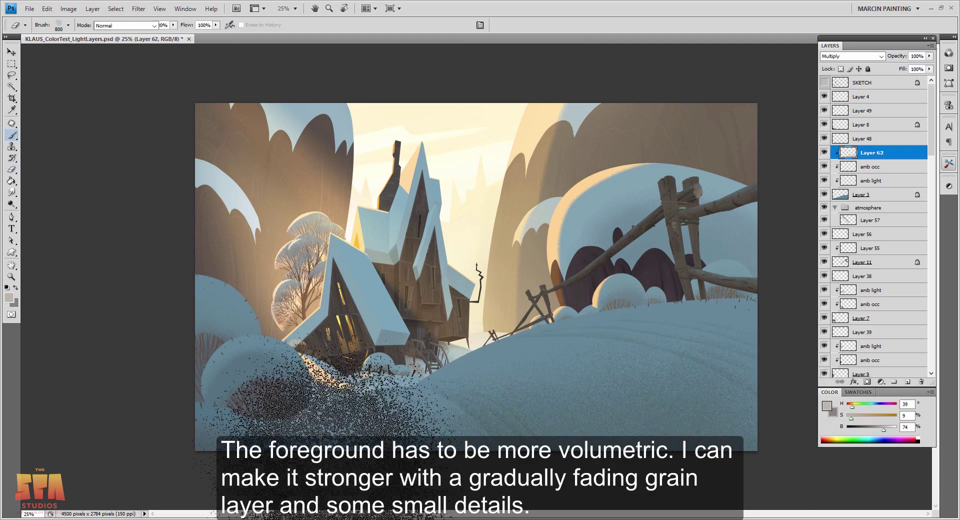
key(ctrl+minus)
right_click(458, 452)
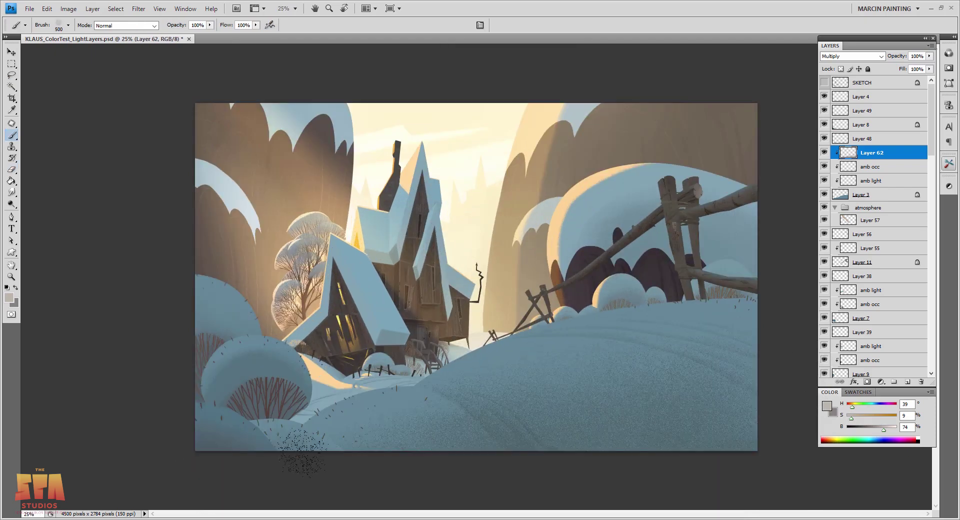
Add a layer above the grain layer, set the foreground amb occ layer's opacity to 69% and reduce the grain layer's opacity.
key(ctrl+shift+alt+n)
key(l)
click(871, 181)
click(929, 57)
click(870, 167)
click(929, 57)
click(862, 183)
Refine the shading of the snow tracks on the foreground amb occ layer with textured brush and eraser presets.
key(b)
right_click(645, 395)
double_click(700, 412)
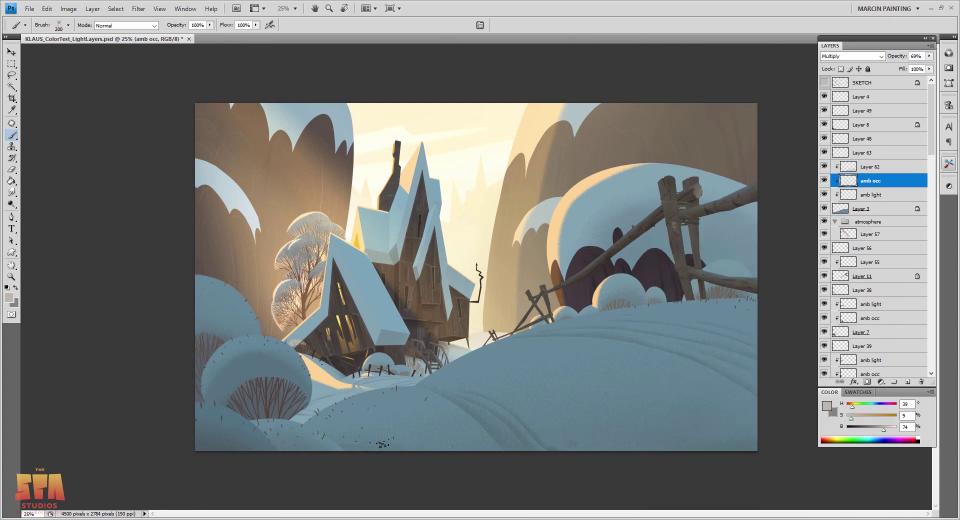
key(e)
right_click(739, 341)
double_click(765, 345)
key(b)
key(e)
key(b)
right_click(683, 411)
double_click(710, 425)
Add small details to the foreground snow's amb occ layer with a size 10 brush at 30% opacity.
key(bracketleft)
key(F5)
key(F5)
key(F5)
key(F5)
ctrl+click(572, 420)
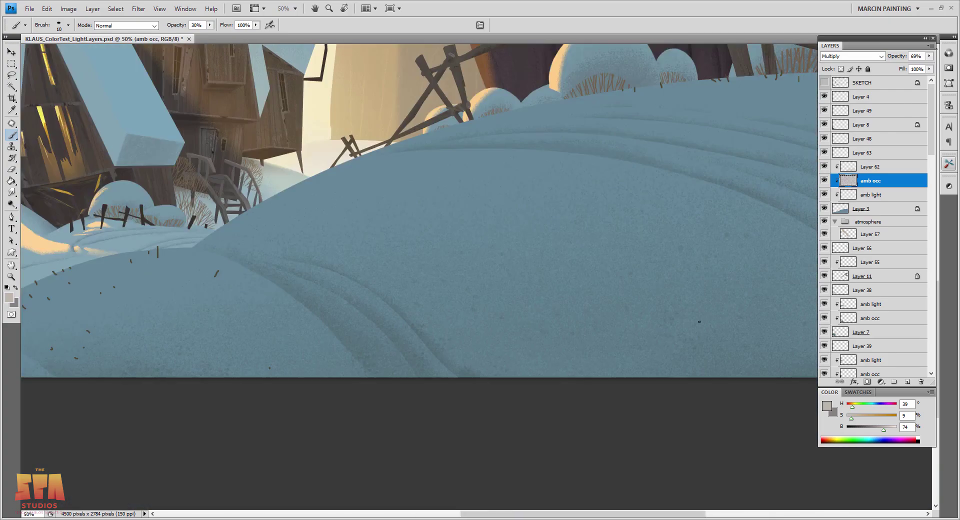
drag(635, 369, 462, 422)
drag(208, 396, 313, 398)
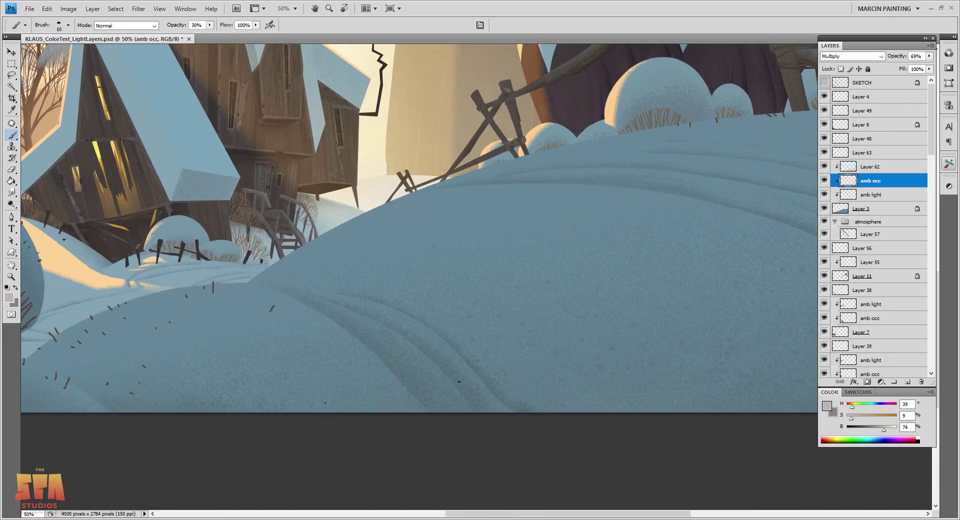
Try a colour grade over the whole picture with a Curves adjustment layer on the green and red channels, and hide it.
key(ctrl+minus)
key(ctrl+minus)
click(862, 97)
click(881, 382)
click(889, 235)
click(879, 213)
click(870, 245)
drag(928, 223, 925, 224)
key(alt+4)
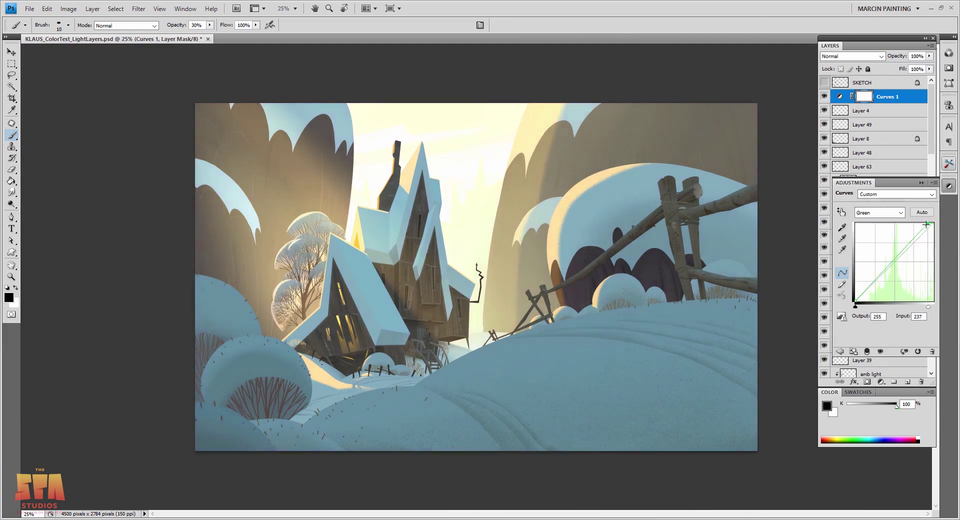
drag(855, 306, 885, 274)
click(879, 213)
click(879, 231)
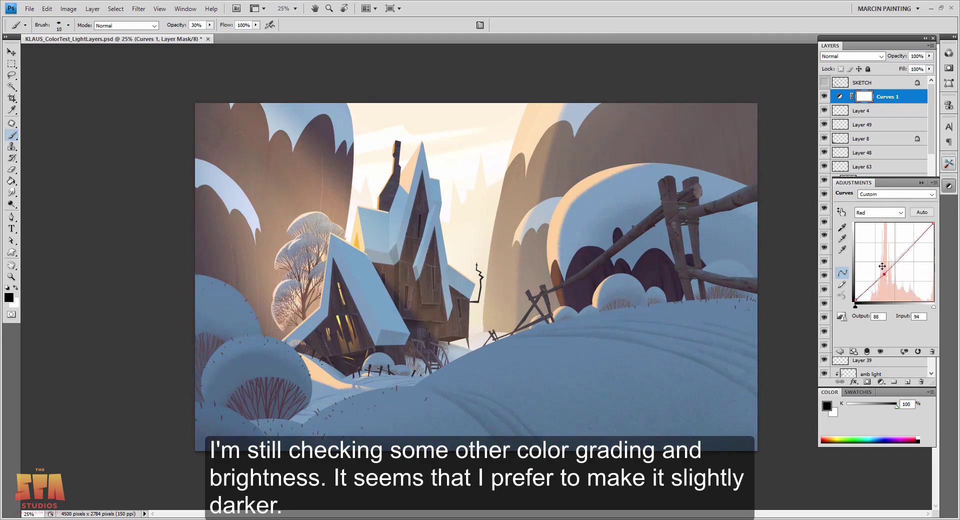
click(948, 185)
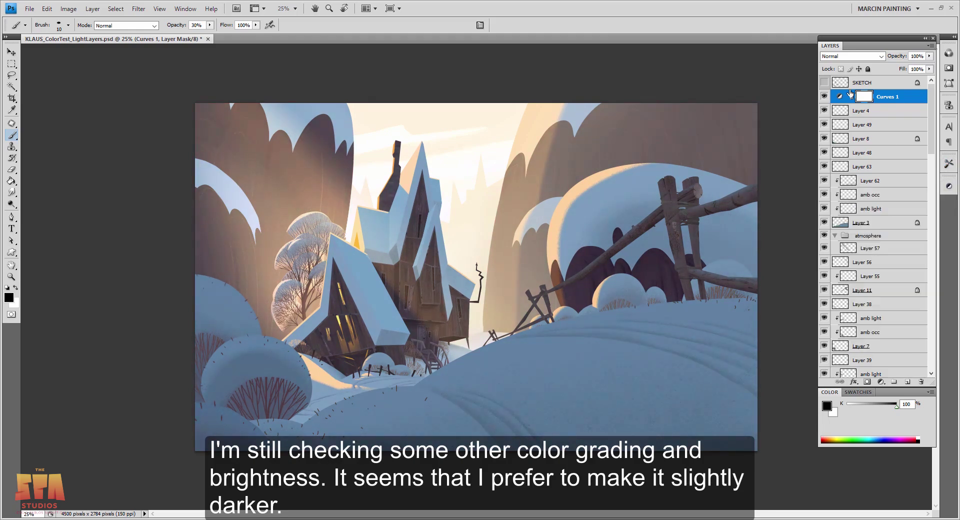
click(825, 97)
Add a Brightness/Contrast adjustment layer above the artwork and lower its brightness and contrast.
click(881, 382)
click(888, 212)
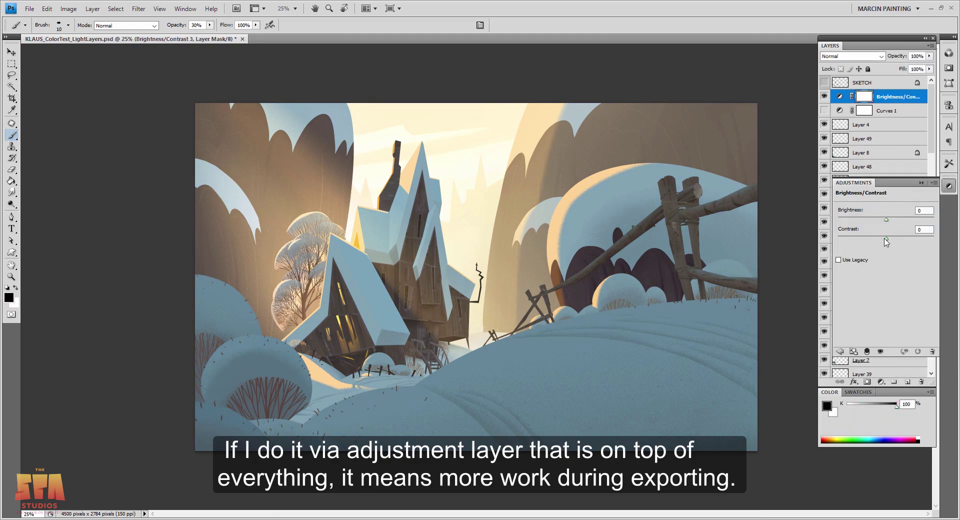
drag(886, 219, 873, 219)
drag(901, 239, 876, 238)
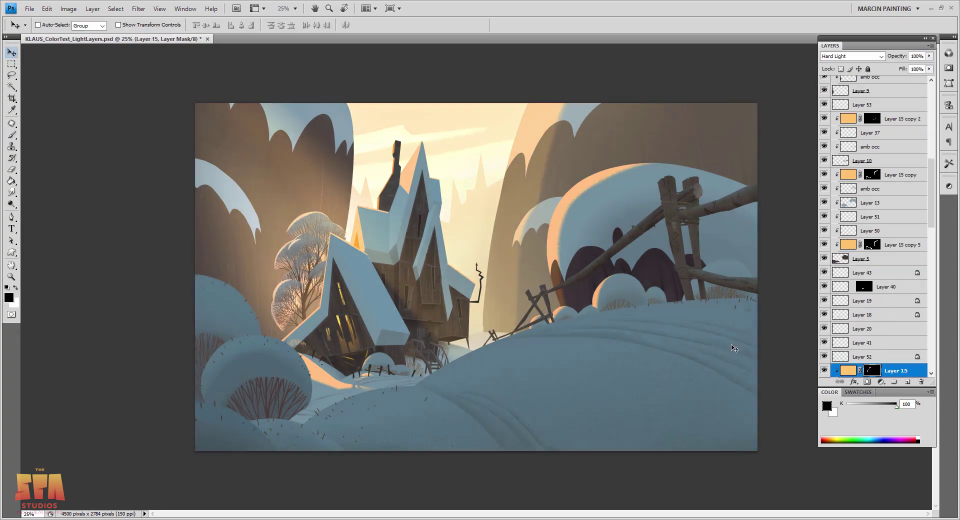
Set up a small textured brush in black at 100% opacity for retouching Layer 15's mask around the house roofs.
key(ctrl+plus)
key(ctrl+plus)
key(ctrl+plus)
key(ctrl+plus)
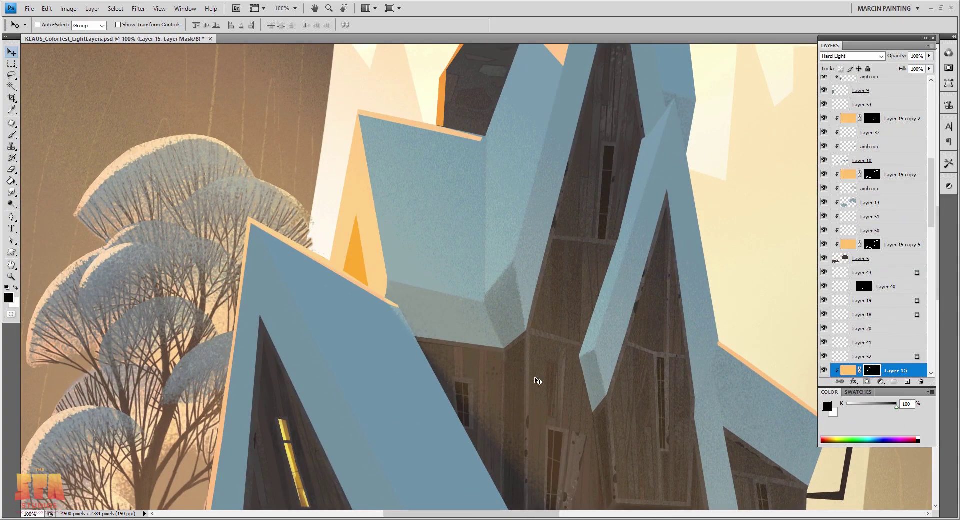
key(b)
right_click(560, 250)
double_click(643, 125)
key(bracketleft)
key(bracketleft)
key(bracketleft)
key(bracketleft)
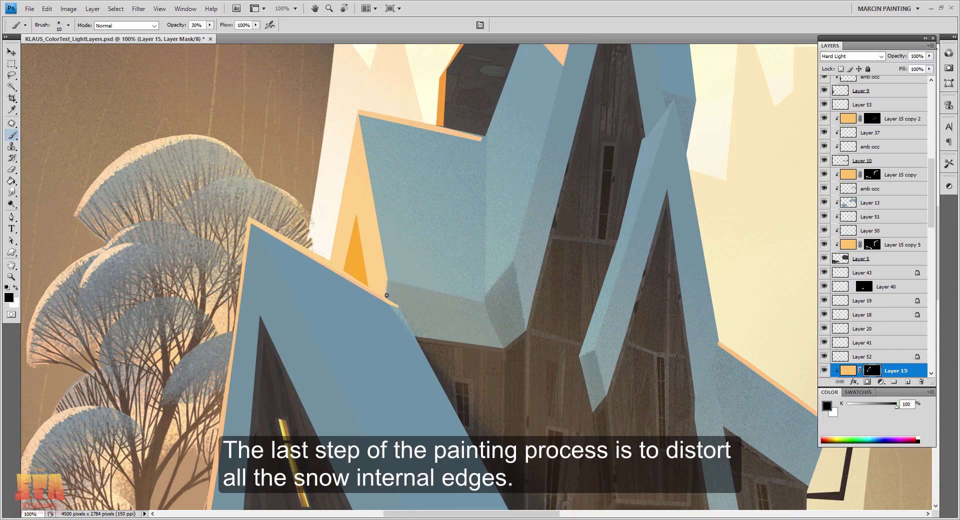
drag(210, 25, 246, 34)
Roughen the lit snow edges of the tall roof and the roof below the chimney on Layer 15's mask with a size 20 brush.
mouse_move(361, 116)
mouse_down()
mouse_move(491, 152)
mouse_move(360, 116)
mouse_move(483, 145)
mouse_move(508, 182)
mouse_up()
mouse_move(470, 248)
mouse_down()
mouse_move(450, 336)
mouse_move(444, 332)
mouse_up()
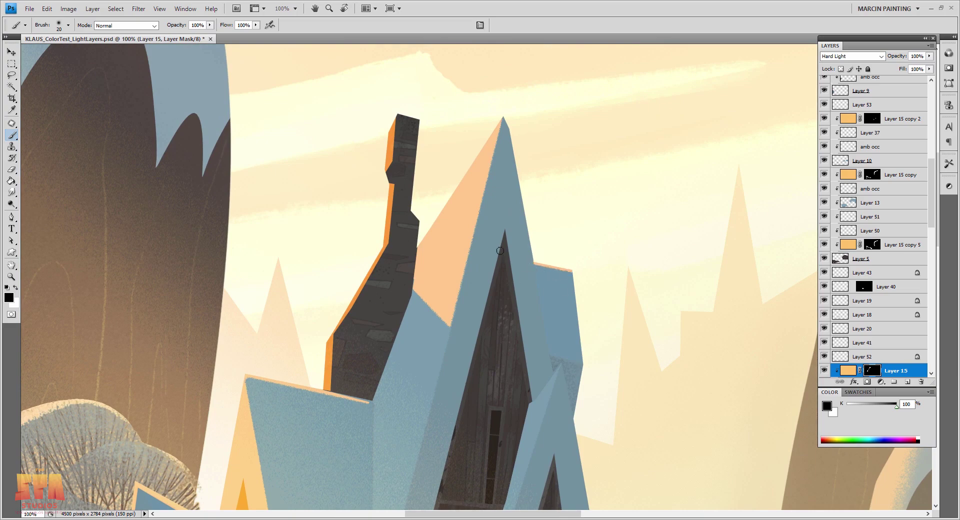
scroll(480, 287, down, 5)
scroll(480, 287, left, 4)
scroll(485, 139, up, 2)
scroll(473, 174, right, 1)
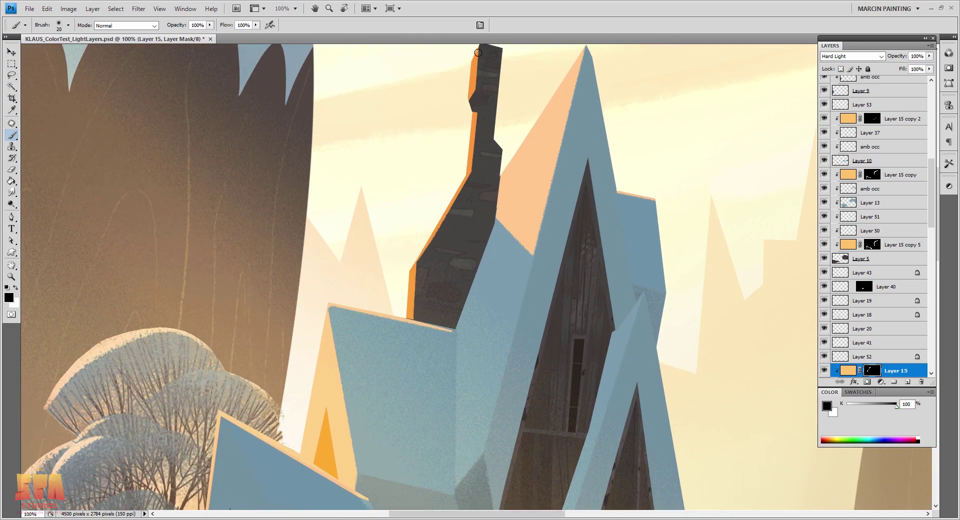
scroll(479, 109, down, 5)
scroll(479, 110, left, 2)
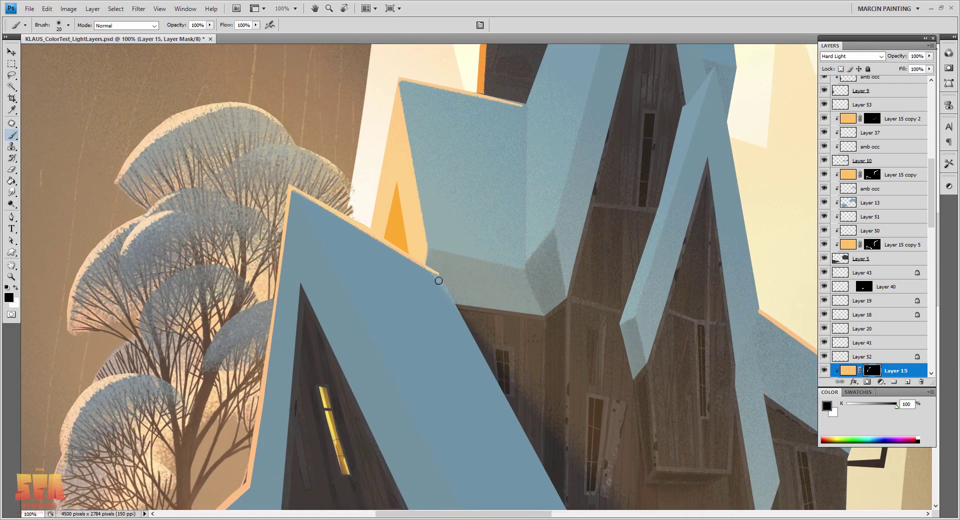
Roughen the lit snow edges of the front gable and the right side roof on Layer 15's mask.
key(ctrl+i)
scroll(291, 257, down, 5)
scroll(290, 257, left, 5)
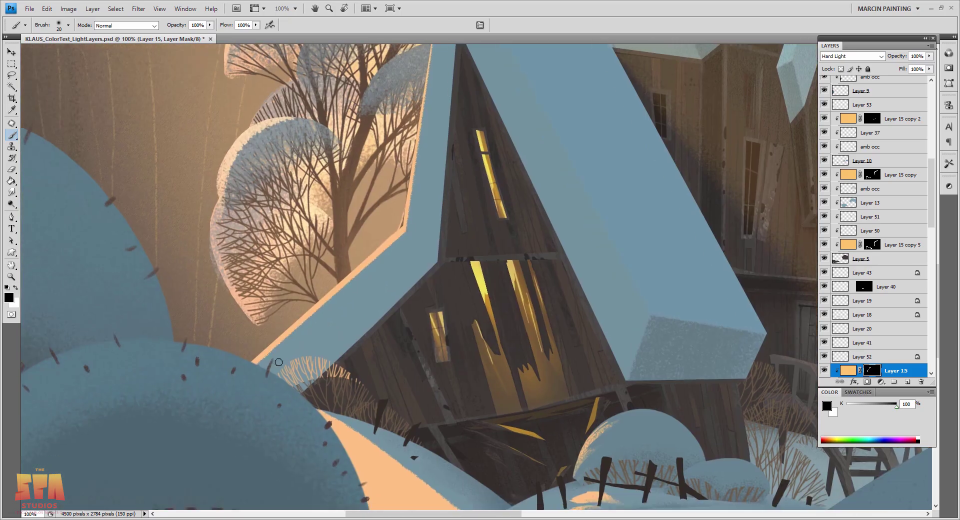
scroll(484, 290, right, 15)
scroll(484, 290, up, 2)
drag(380, 199, 482, 282)
drag(673, 359, 520, 392)
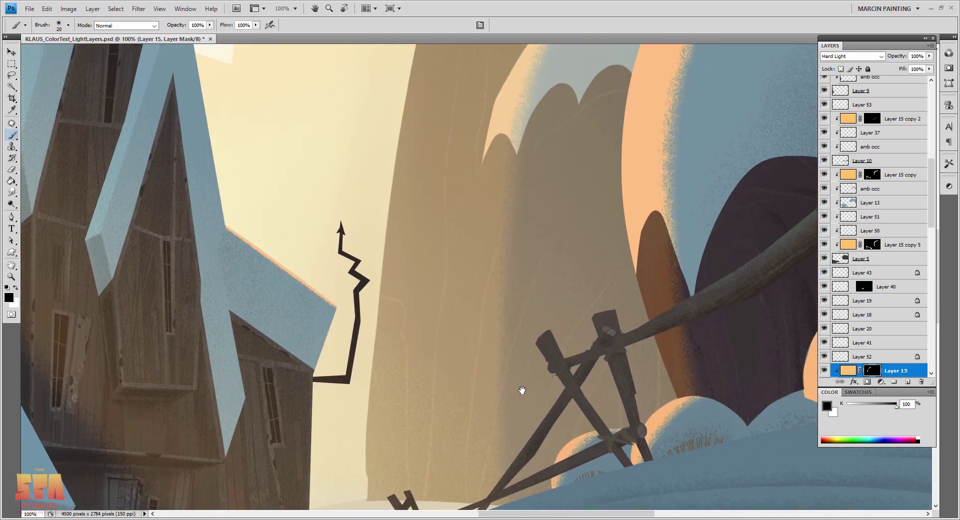
Inspect the house's snow edges up close, and view the whole illustration at 33.3% with the panels hidden.
key(ctrl+0)
key(ctrl+plus)
key(ctrl+plus)
drag(345, 80, 484, 316)
right_click(488, 241)
double_click(488, 241)
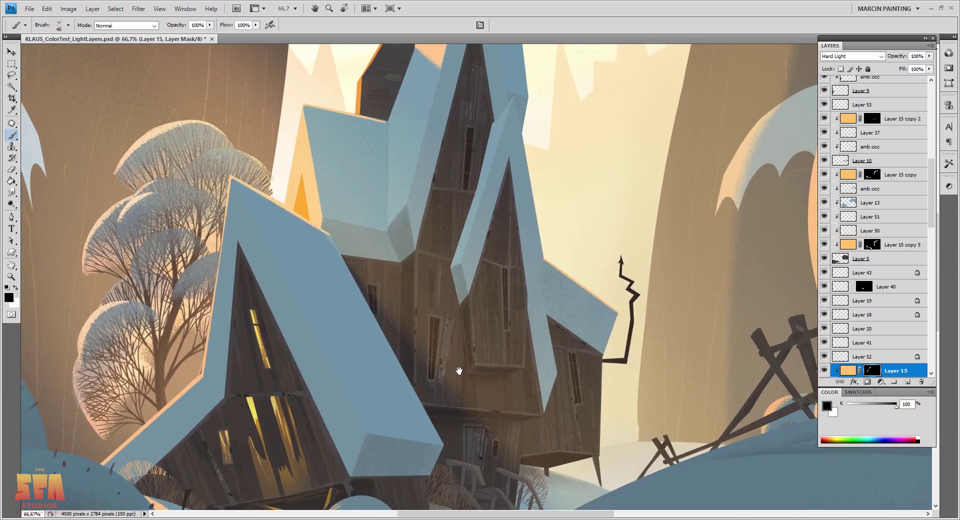
drag(457, 375, 512, 323)
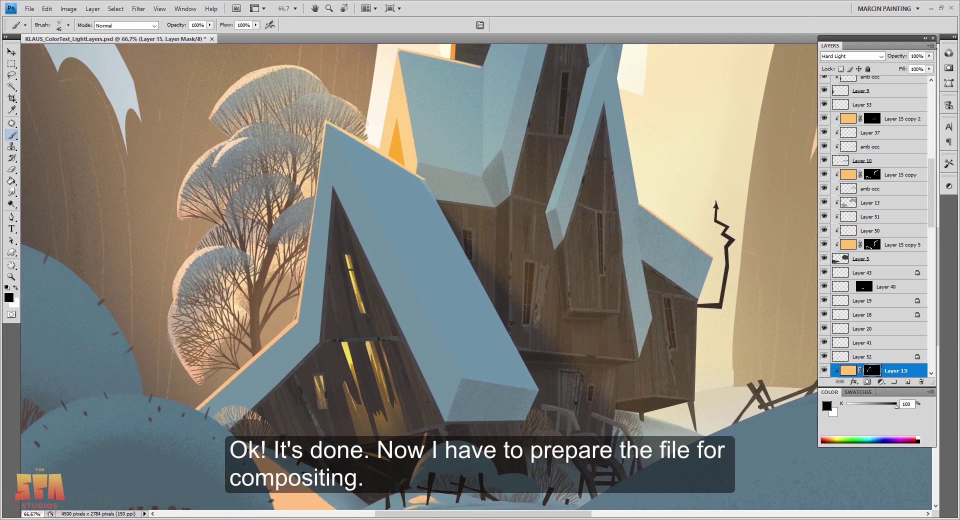
key(ctrl+minus)
key(ctrl+minus)
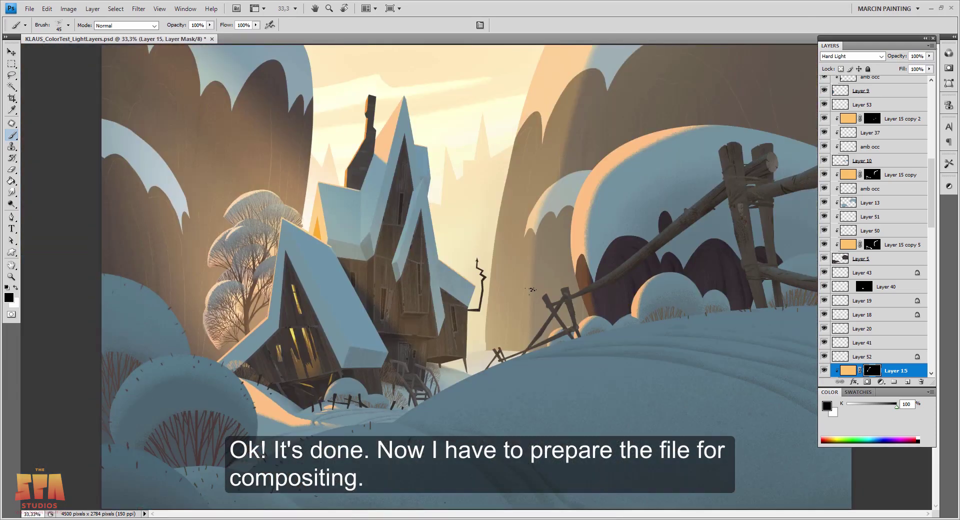
key(Tab)
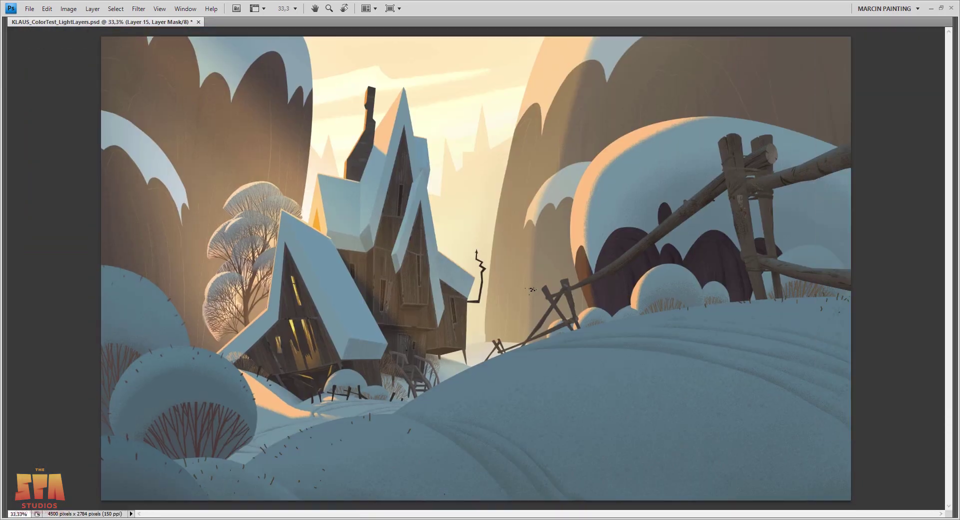